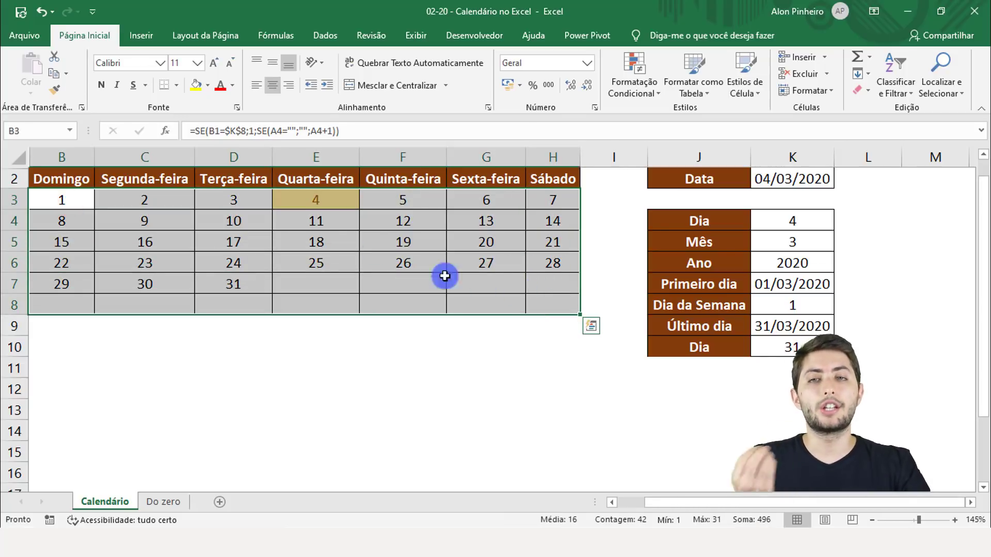
Set the calendar's Data cell K2 to 19/04/1995 on the Calendário sheet
left_click(316, 200)
left_click(790, 179)
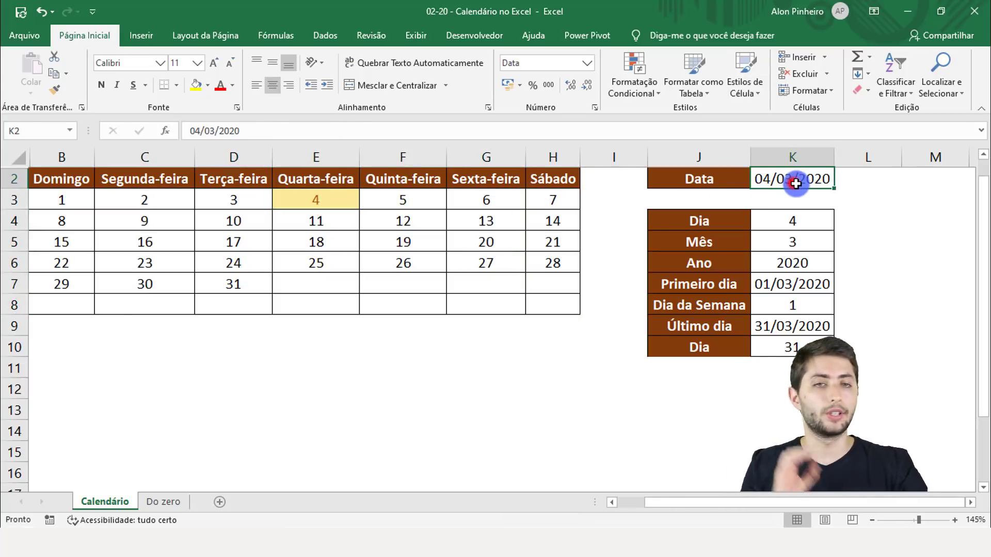
type("19/04/1995")
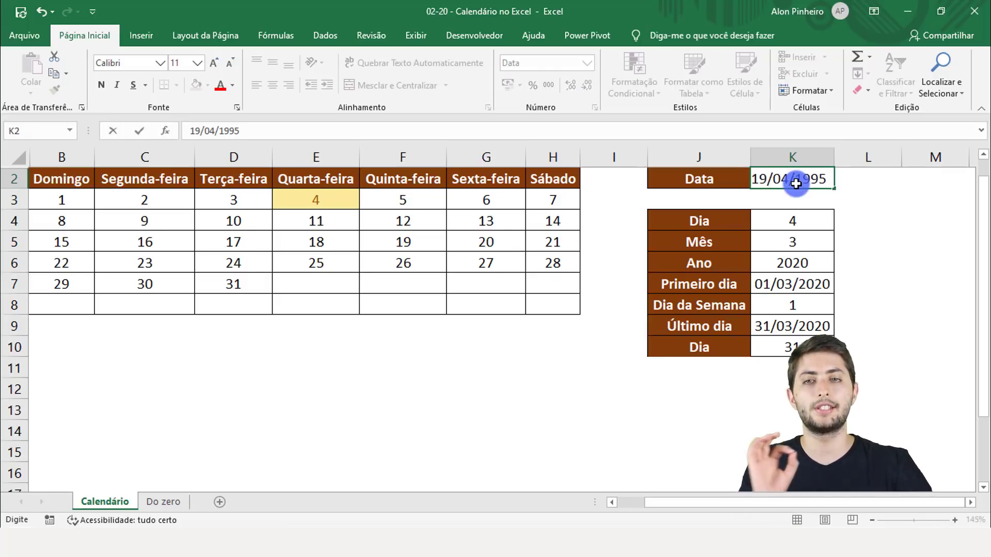
key("Return")
Compare the filled day grid on the Calendário sheet with the date, empty grid and weekday headings on the Do zero sheet
left_click(61, 207)
left_click_drag(80, 214, 535, 315)
left_click(325, 266)
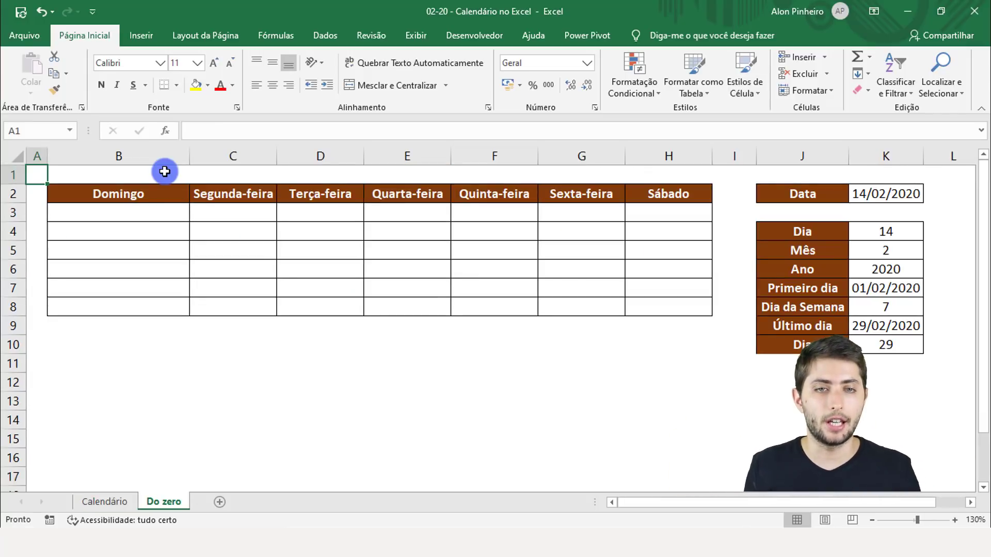
left_click(895, 189)
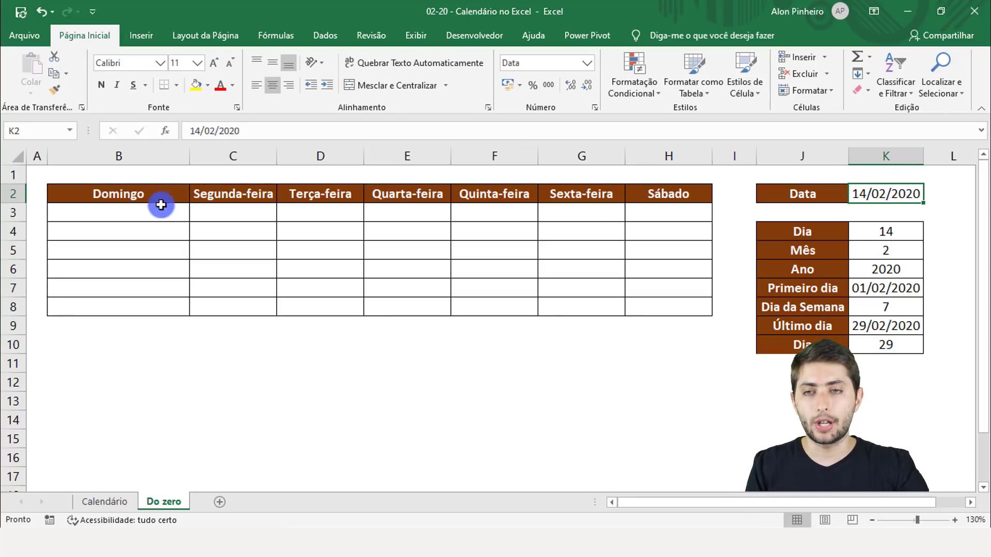
left_click_drag(156, 210, 636, 310)
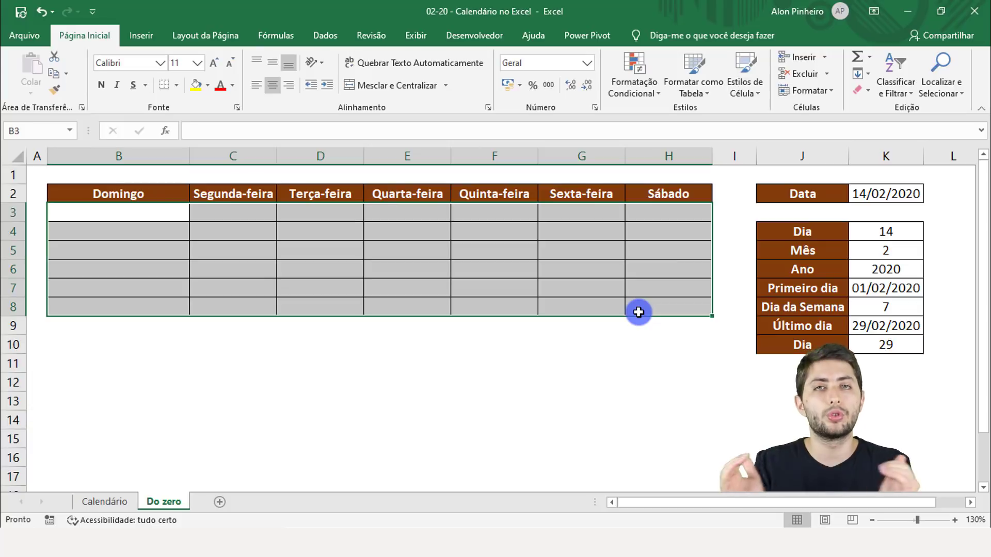
left_click(241, 193)
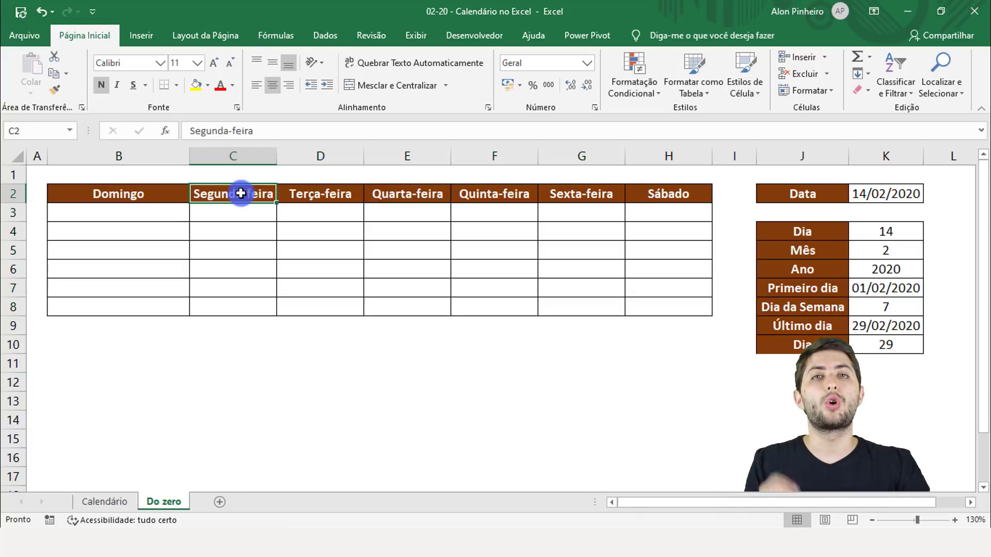
left_click(304, 194)
left_click(395, 194)
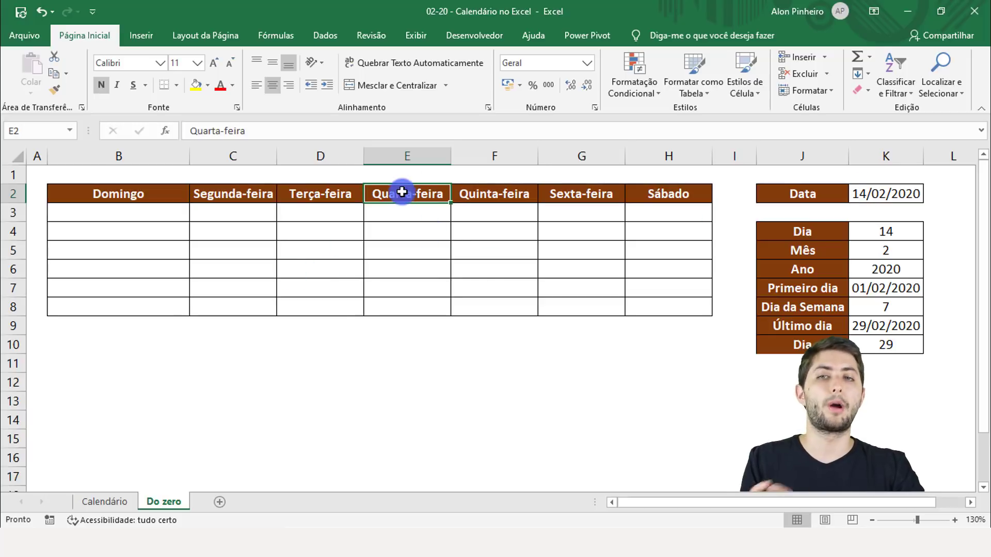
Try filling in days 1 and 2 by hand under Quarta-feira and Quinta-feira, and undo both entries
left_click(400, 207)
type("1")
key("Tab")
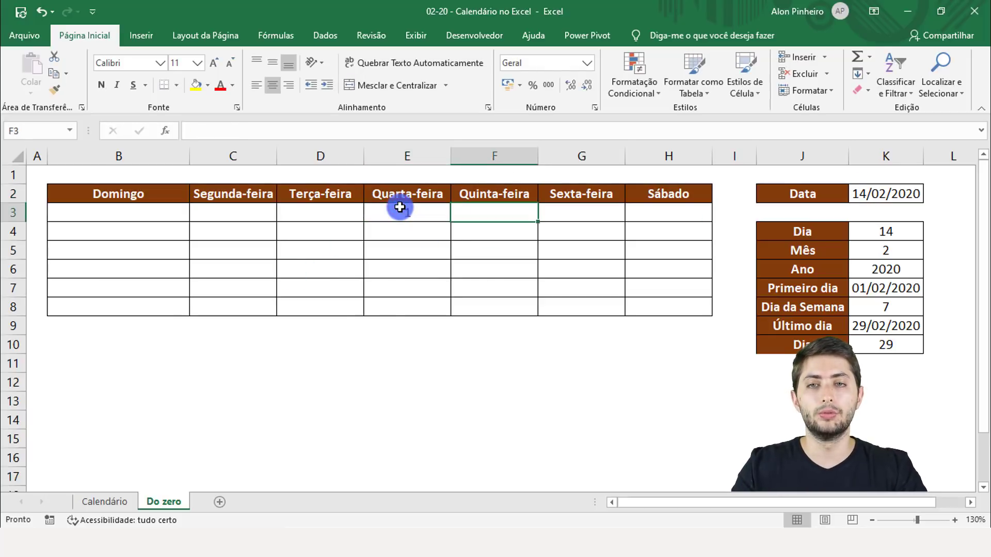
type("2")
key("Tab")
key("ctrl+z")
key("ctrl+z")
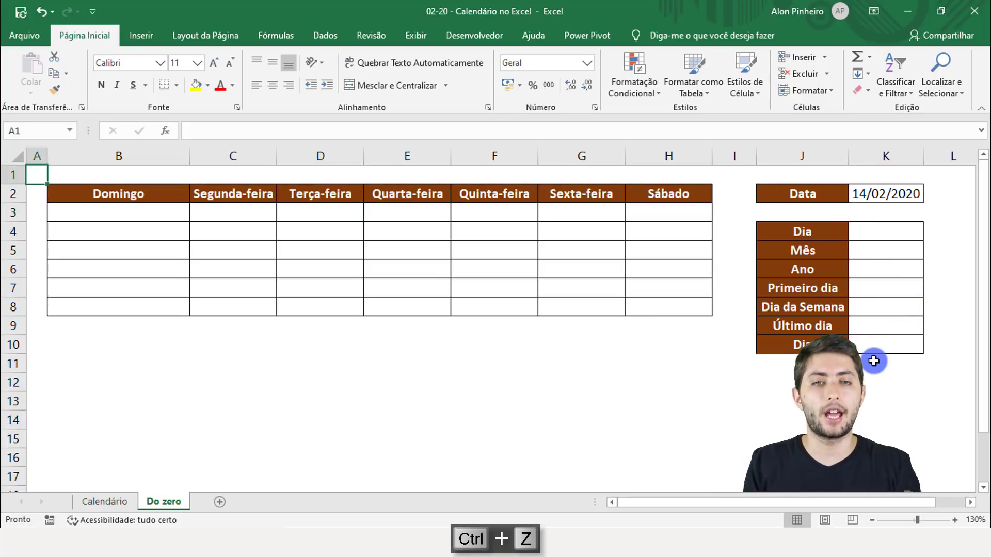
Try manual day numbers again by entering 1 in E3 and 2 in F3, and undo them
left_click(890, 193)
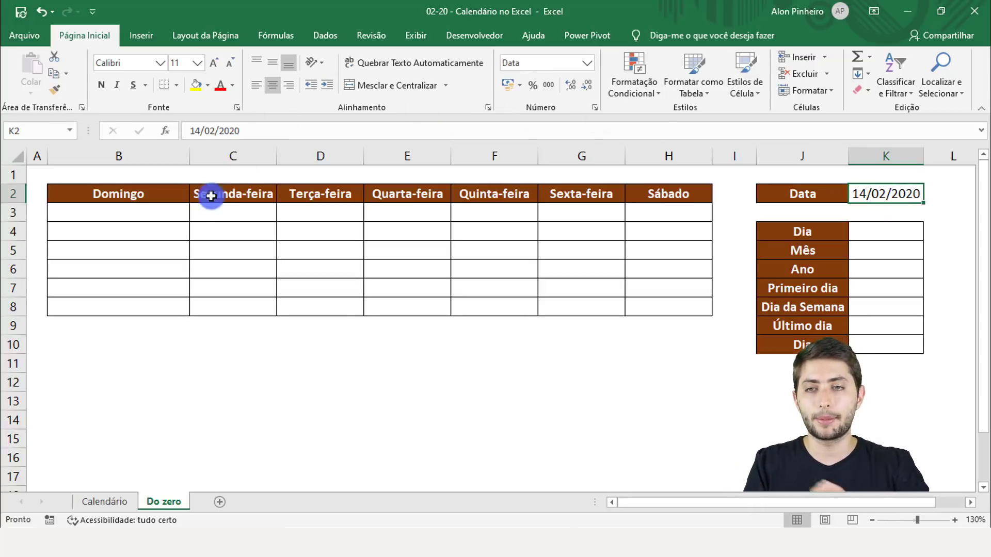
left_click_drag(167, 217, 674, 314)
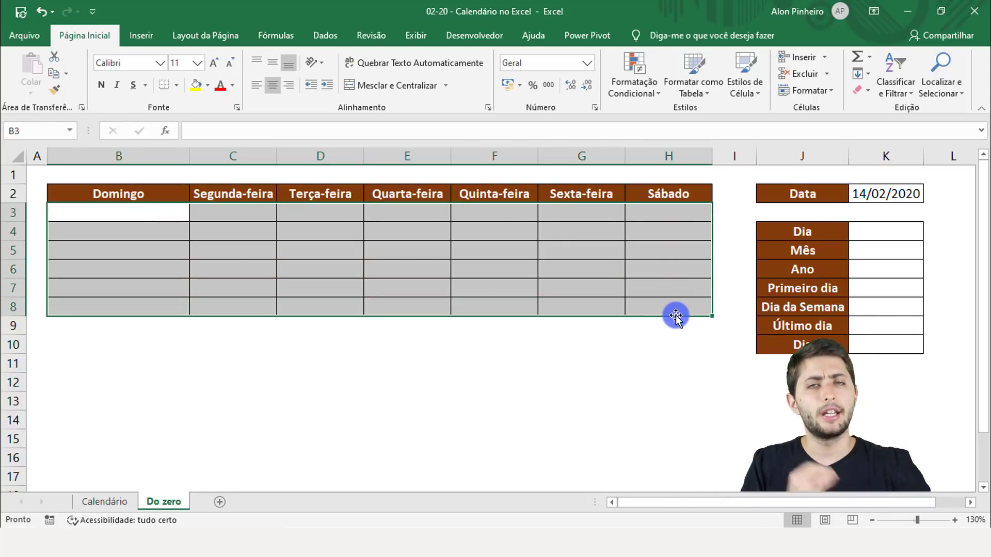
left_click(398, 216)
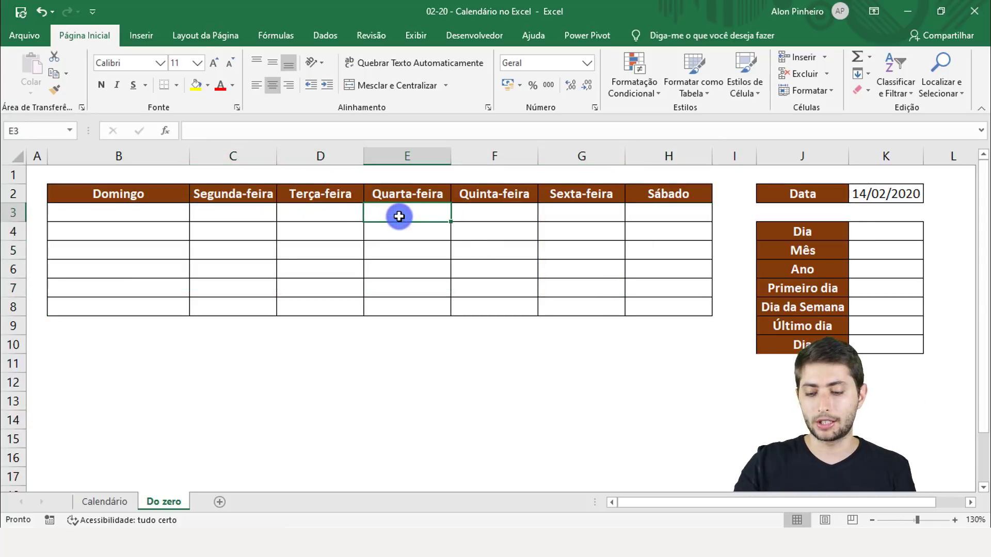
type("1")
key("Tab")
type("2")
key("Tab")
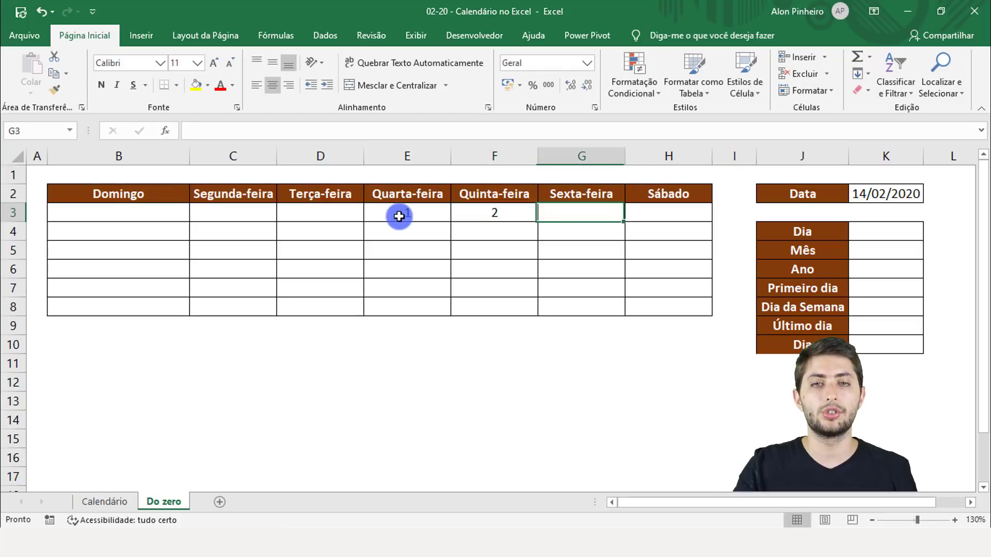
key("ctrl+z")
key("ctrl+z")
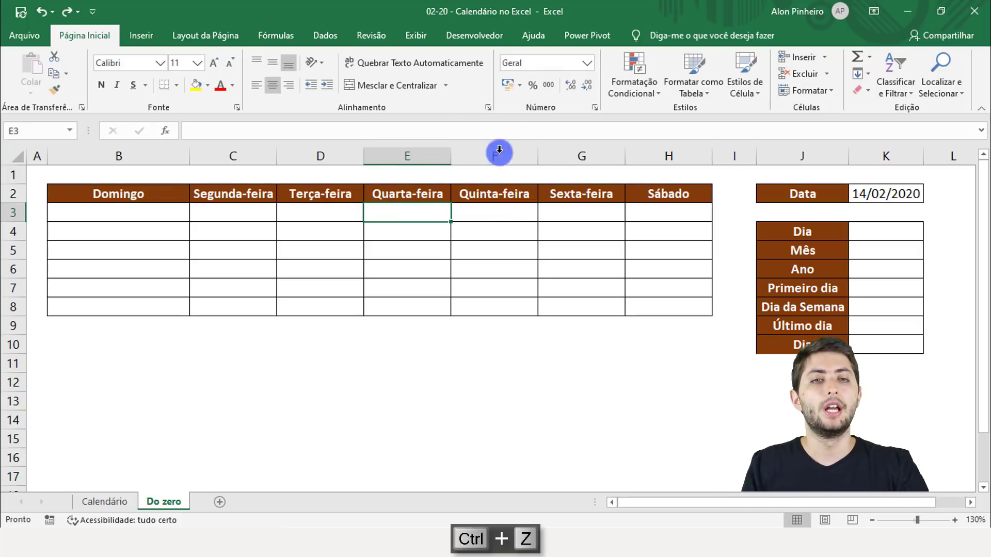
Review the Data cell and the helper rows from Dia to Último dia that the calendar depends on
left_click(884, 234)
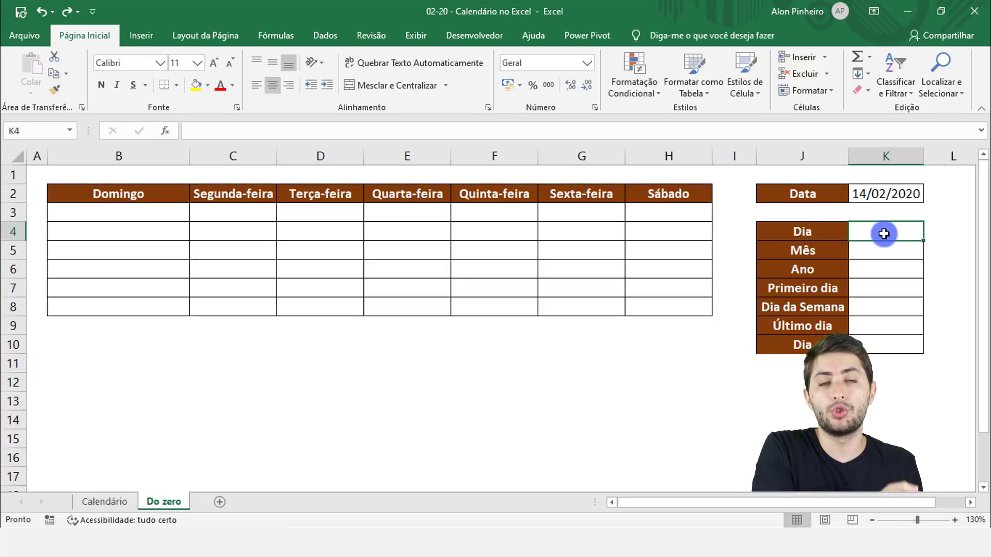
left_click(886, 193)
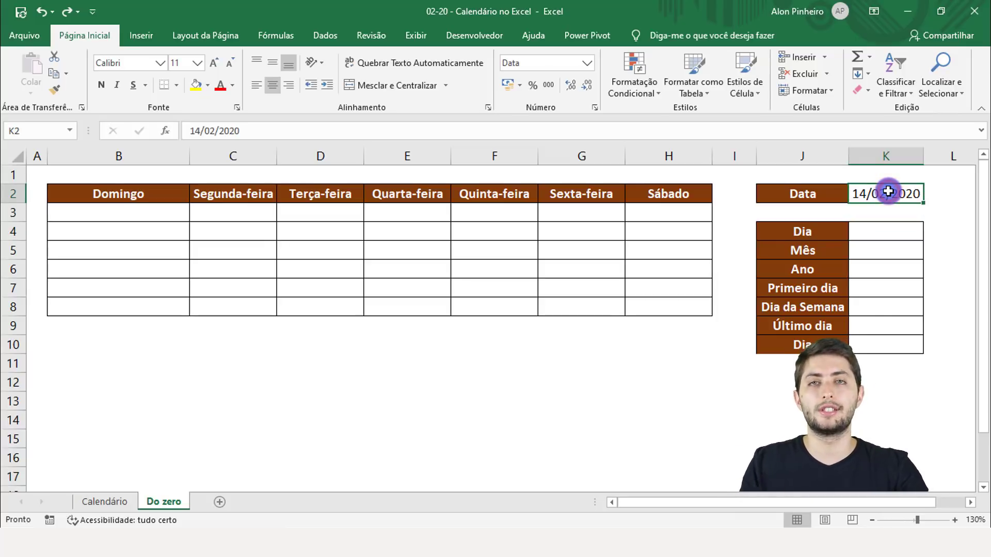
left_click(875, 252)
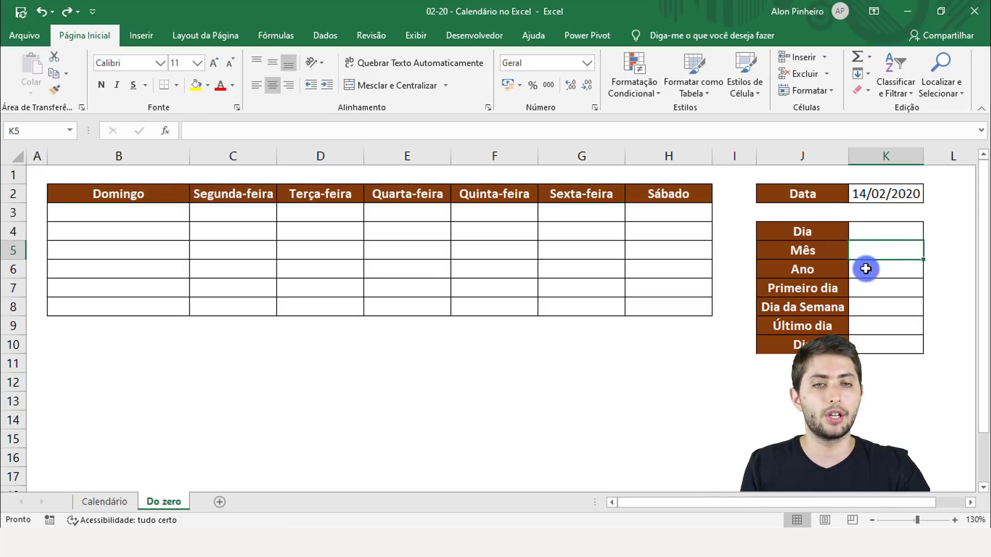
left_click(865, 269)
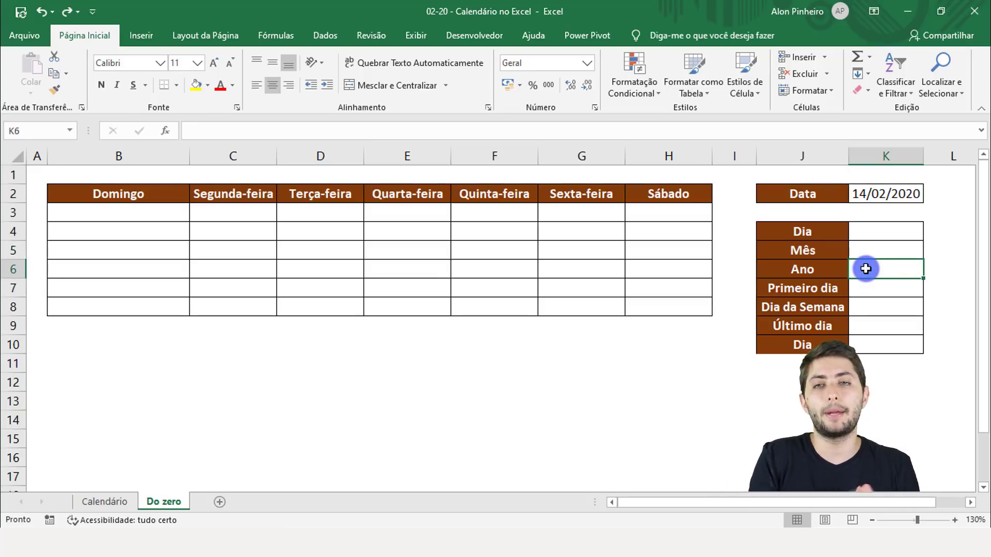
left_click(795, 285)
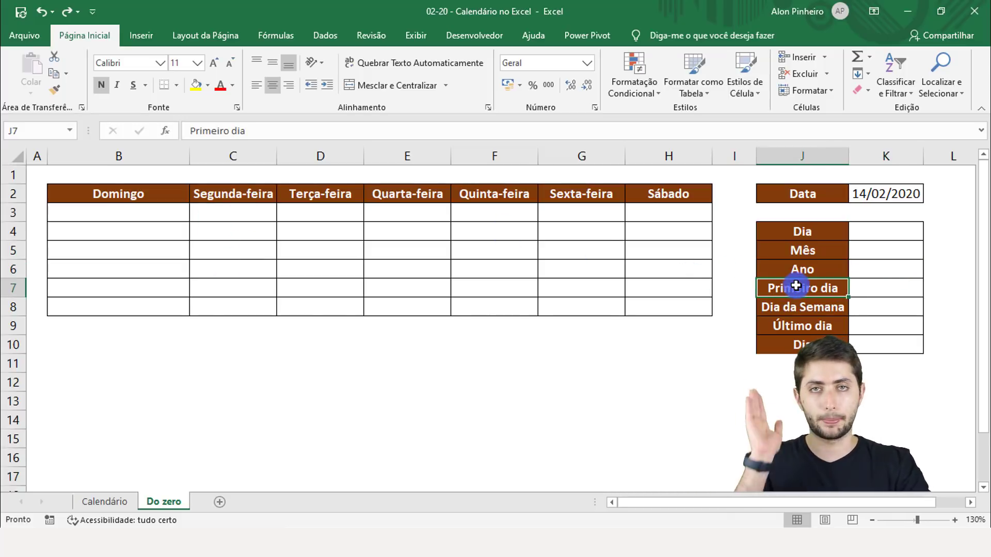
left_click(884, 319)
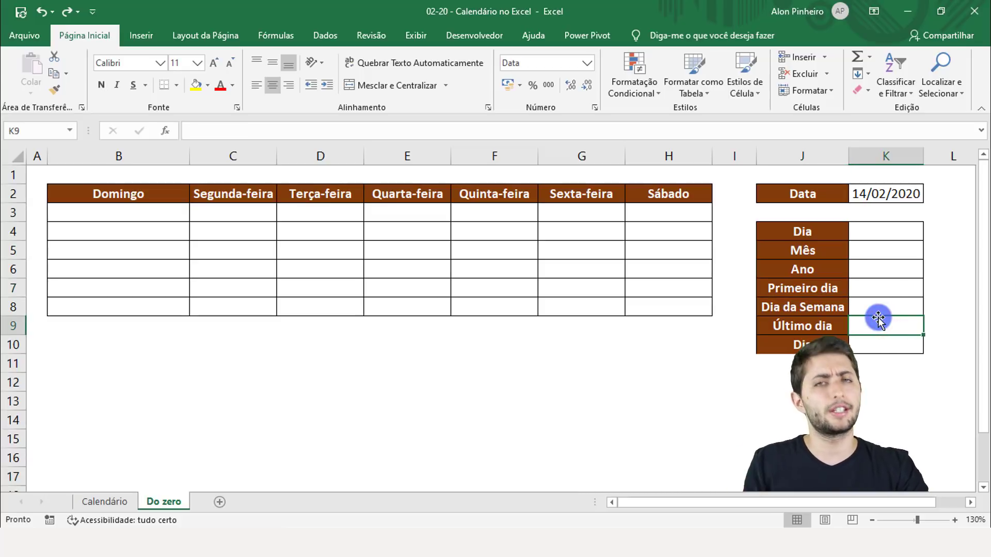
left_click_drag(825, 233, 841, 344)
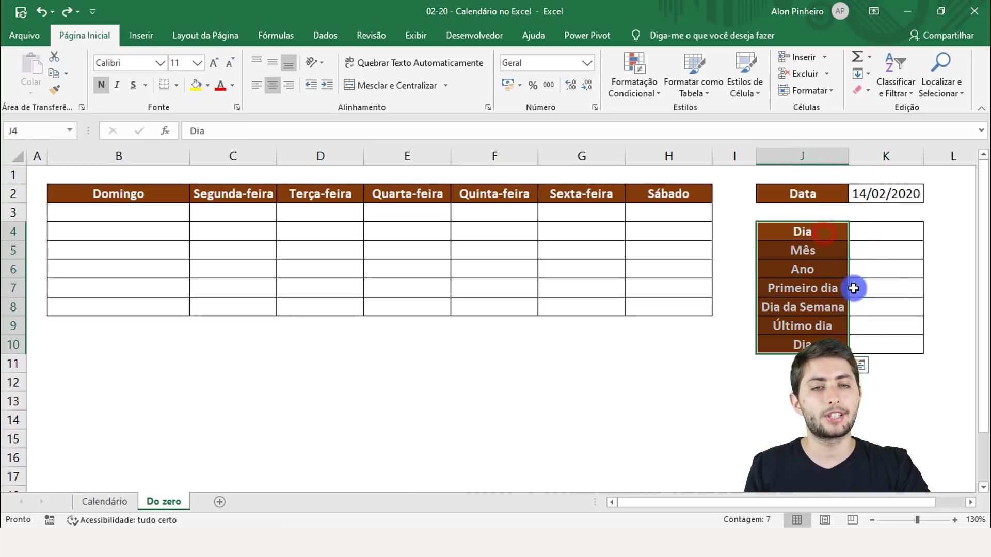
Extract the day from the date into K4 with the formula =DIA(K2), and compare it with the source date
left_click(874, 236)
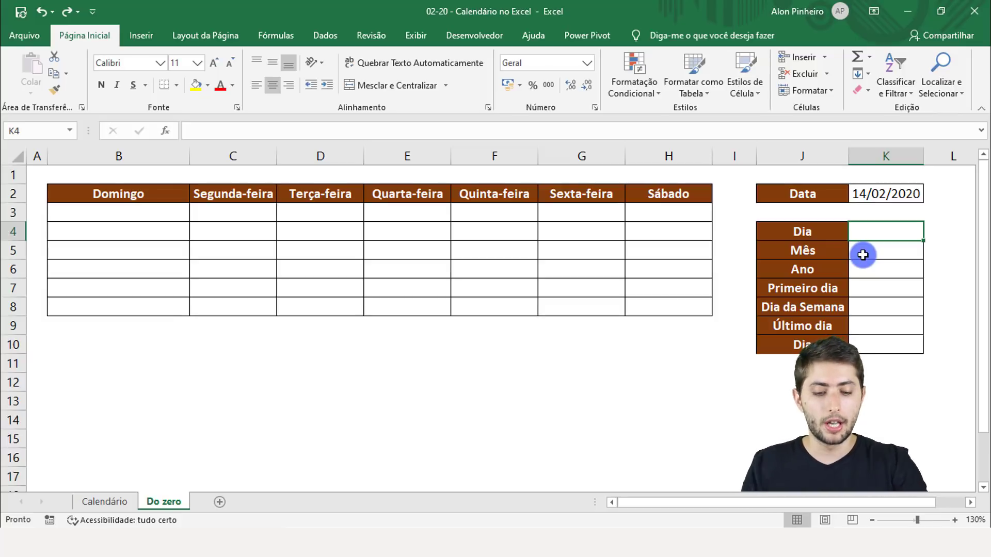
type("=dia")
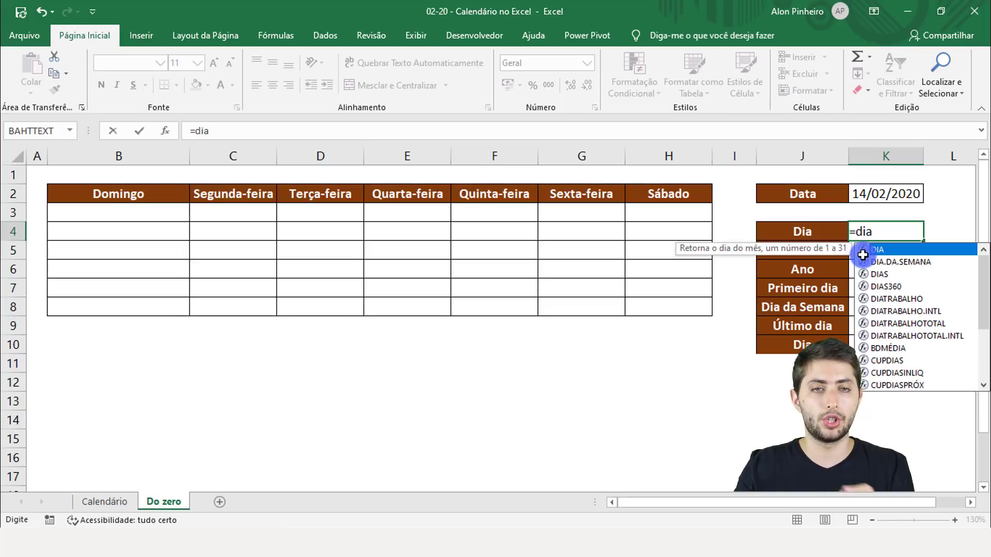
double_click(863, 255)
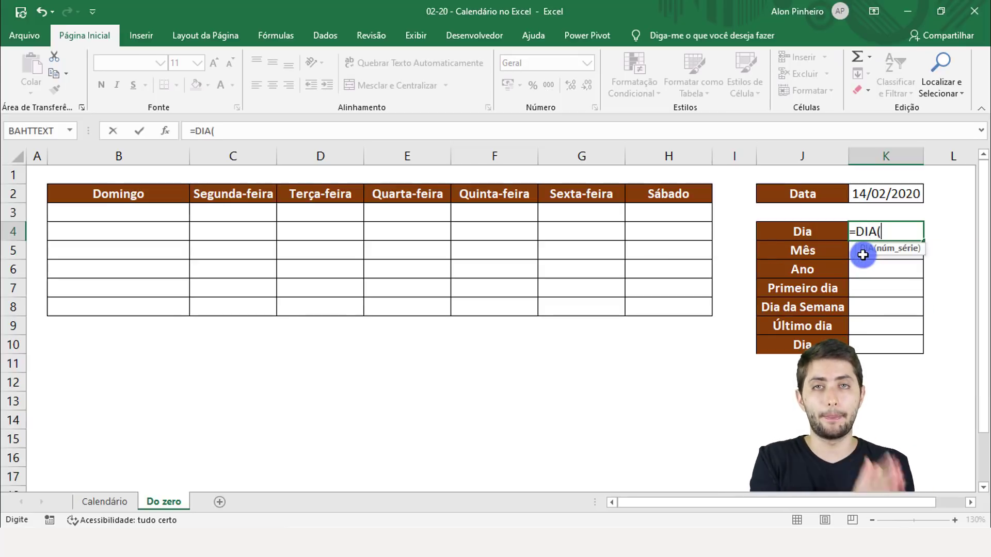
left_click(876, 197)
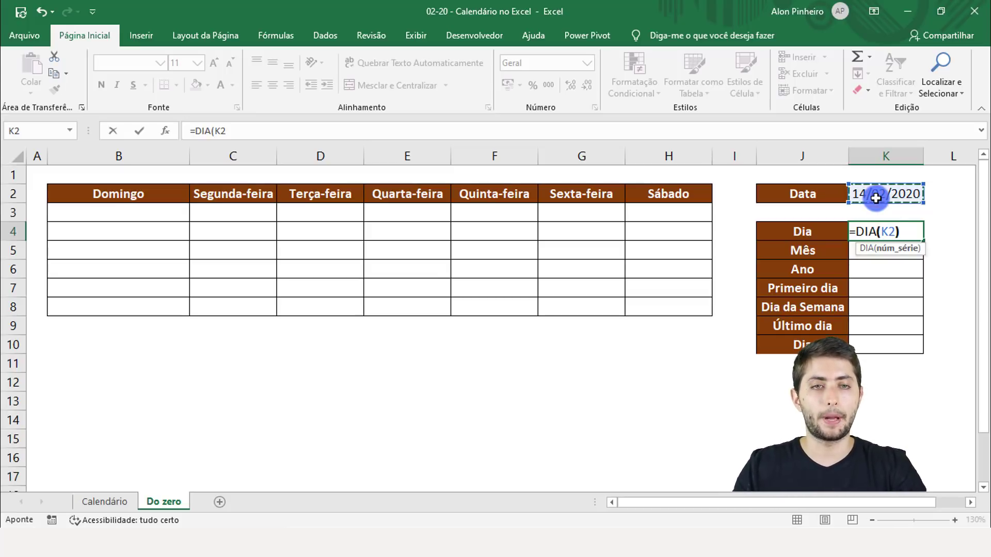
key("ctrl+Return")
key("Return")
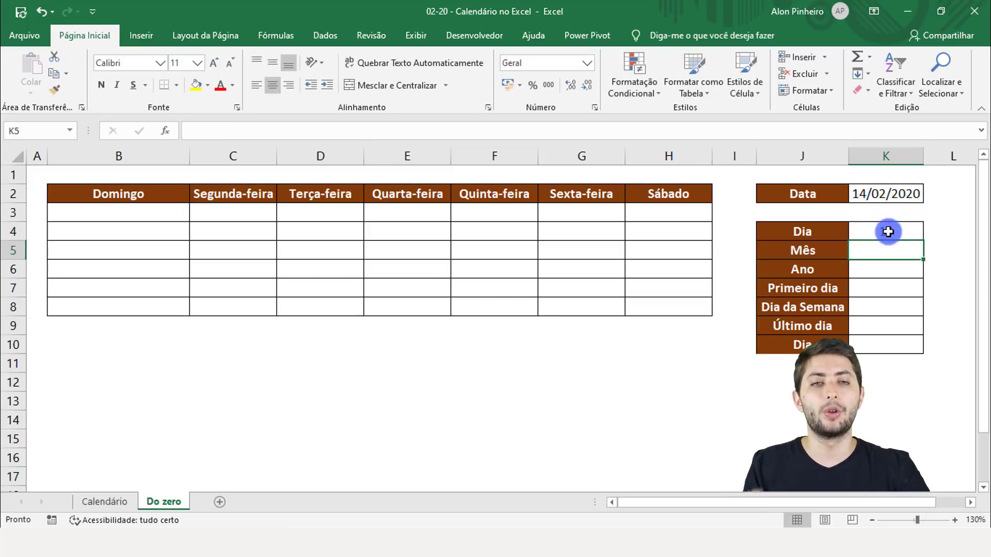
left_click(876, 205)
left_click(878, 194)
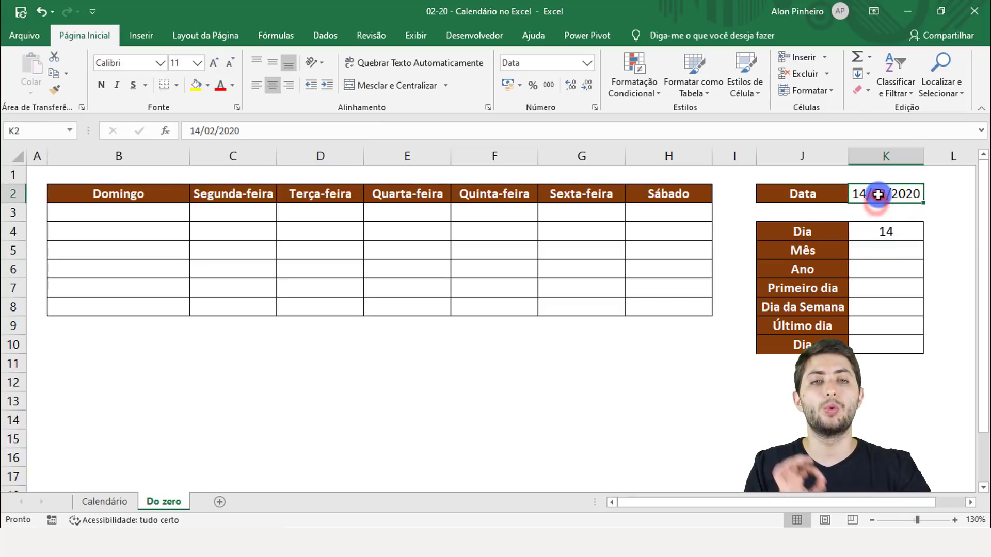
left_click(897, 231)
Extract the month from the date into the Mês cell K5 with the formula =MÊS(K2)
left_click(890, 252)
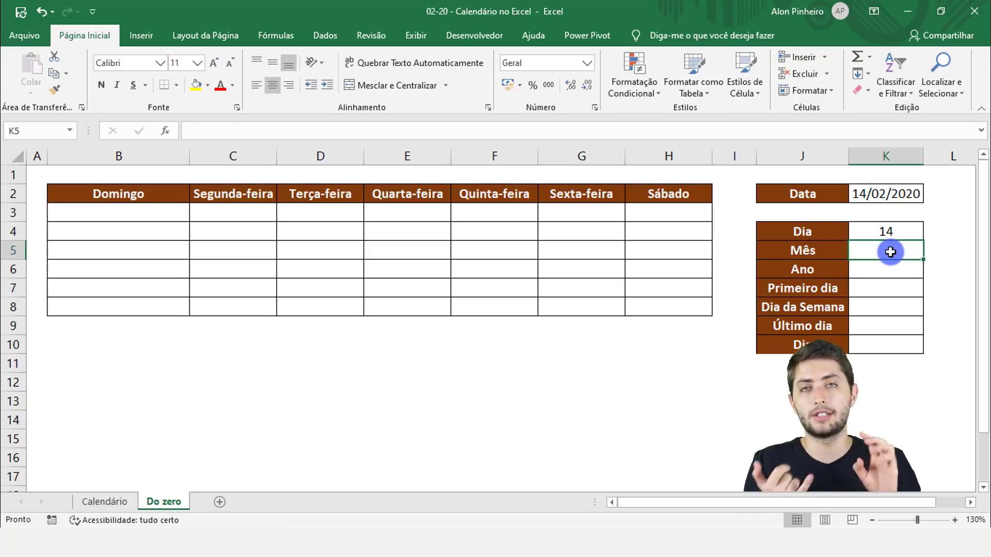
left_click(881, 266)
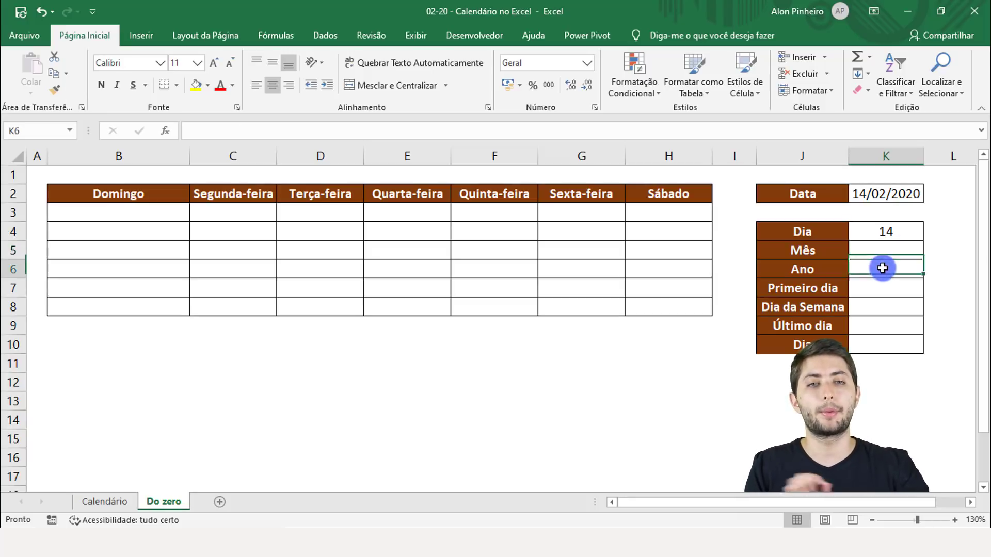
left_click(877, 251)
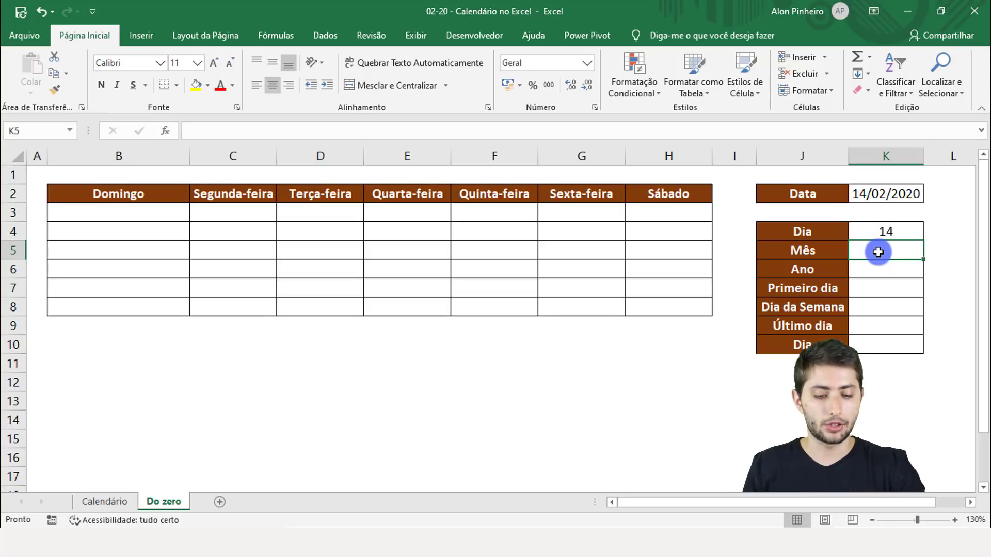
type("=m")
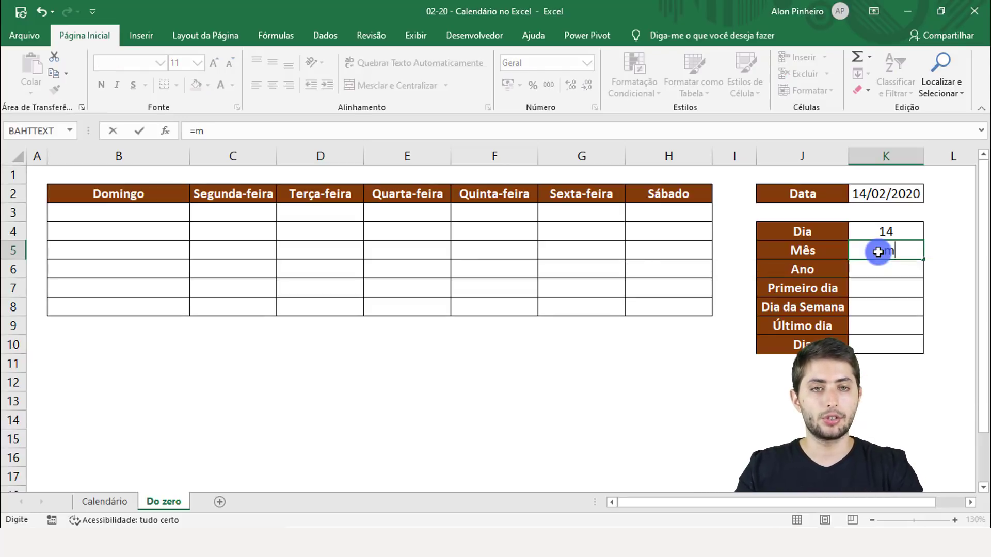
type("ê")
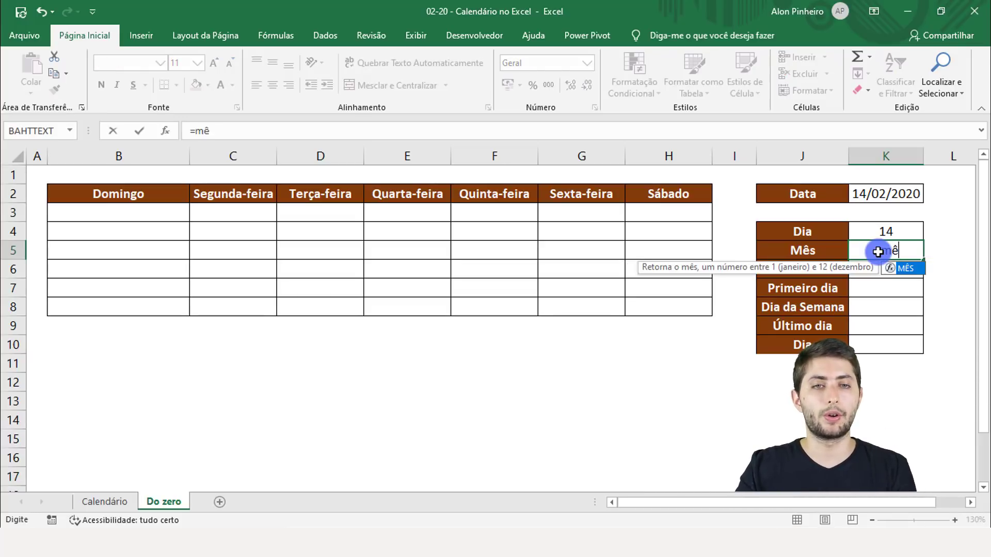
key("Tab")
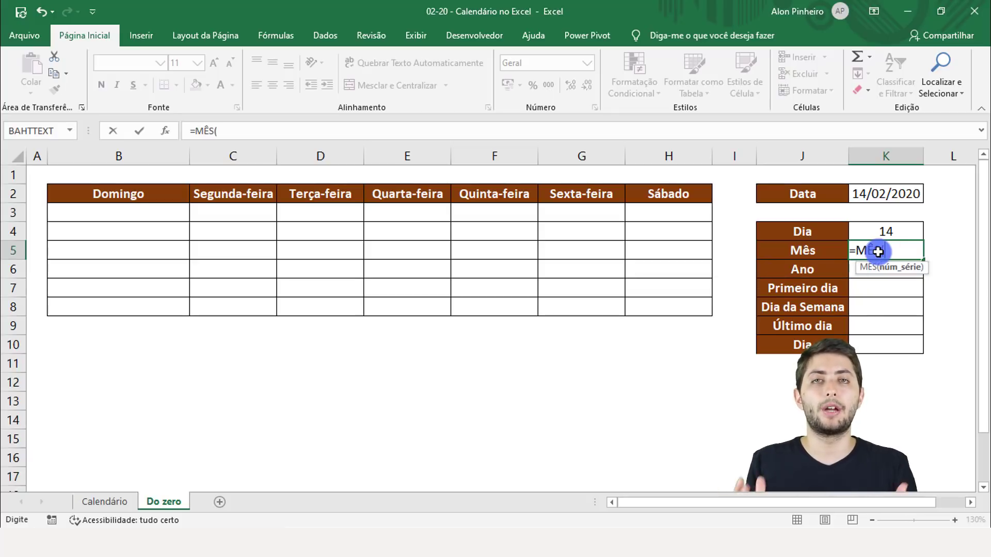
left_click(875, 191)
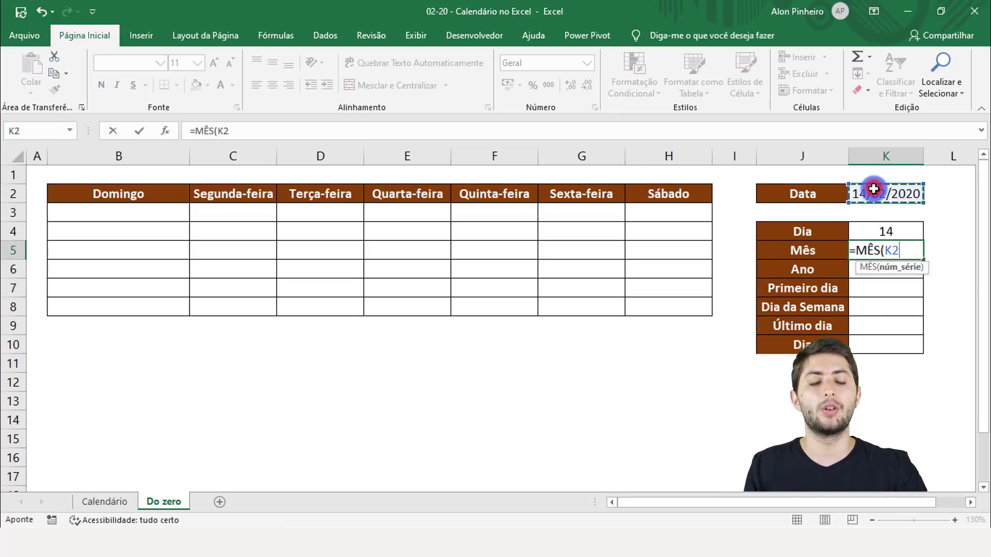
key("Return")
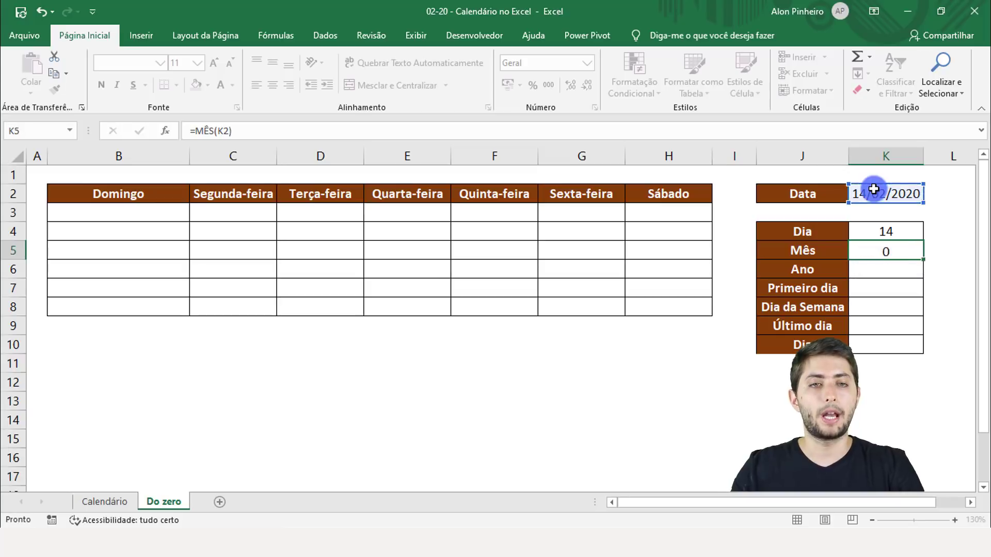
Extract the year from the date into the Ano cell K6 with the formula =ANO(K2)
left_click(858, 247)
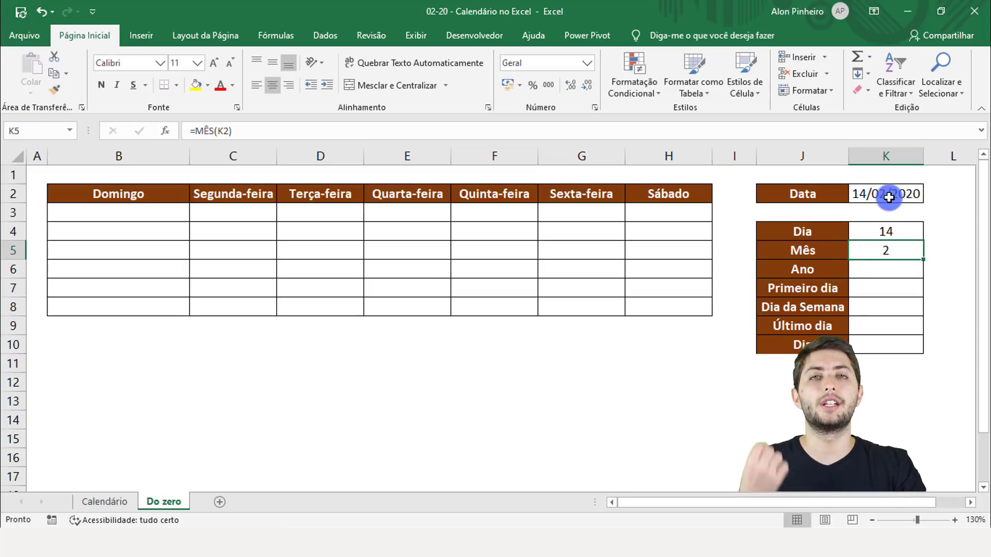
left_click(879, 266)
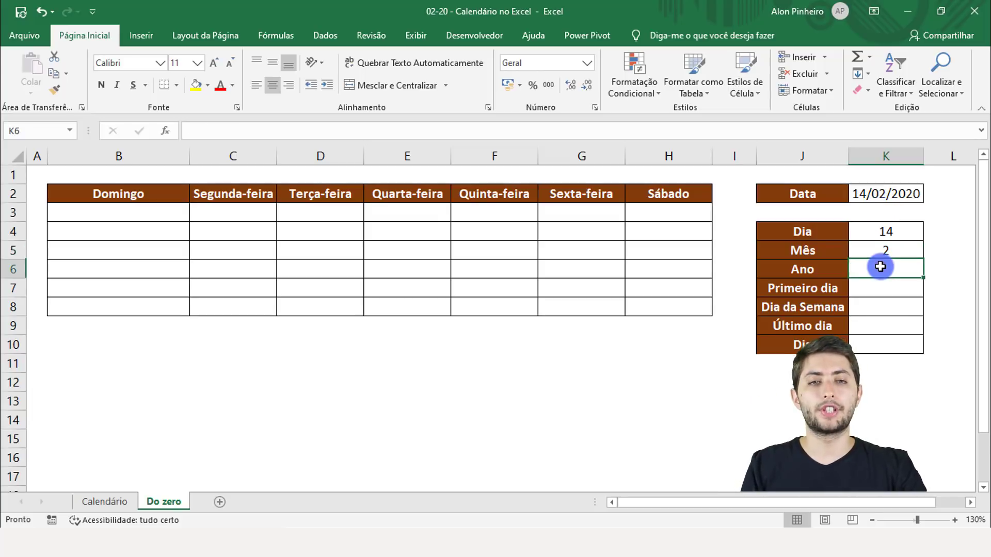
type("=ano")
key("Tab")
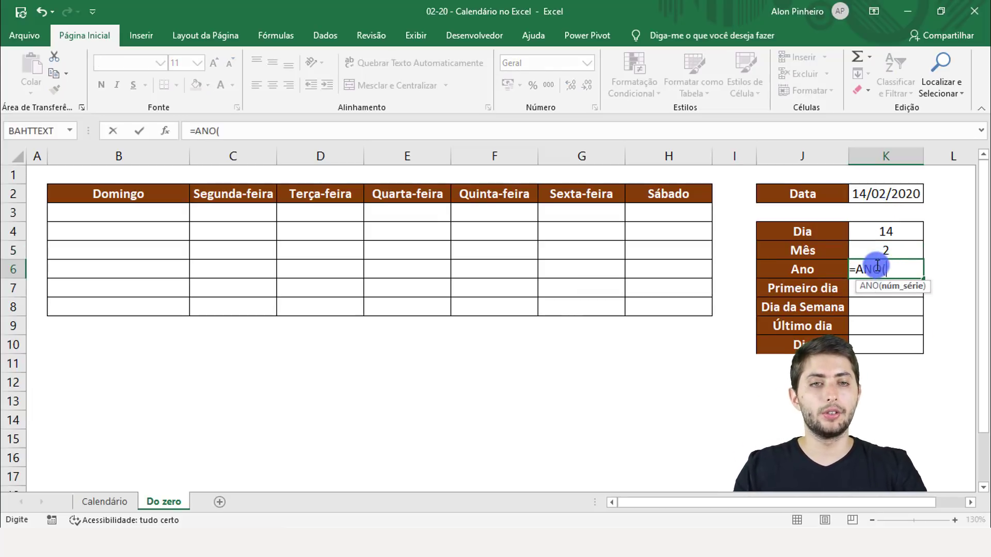
left_click(897, 197)
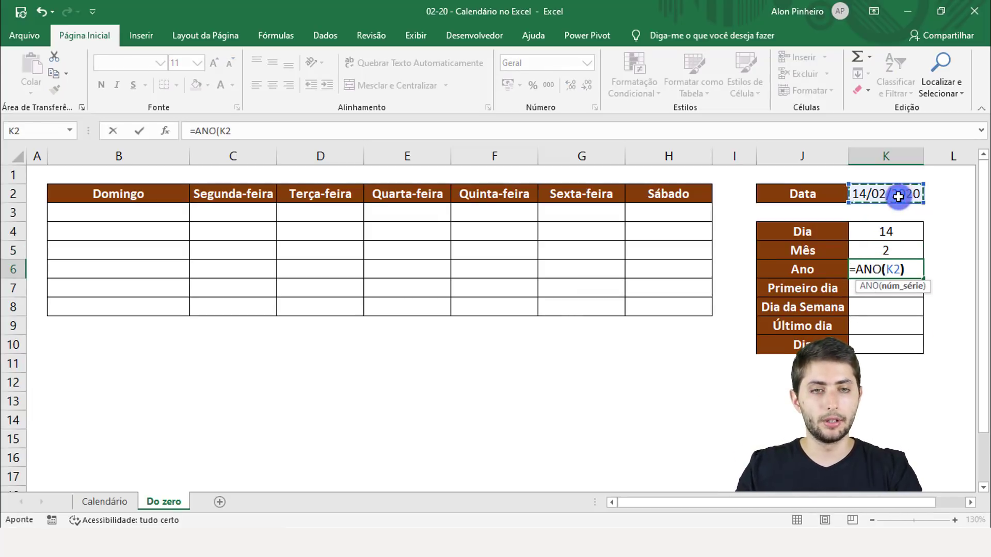
key("Return")
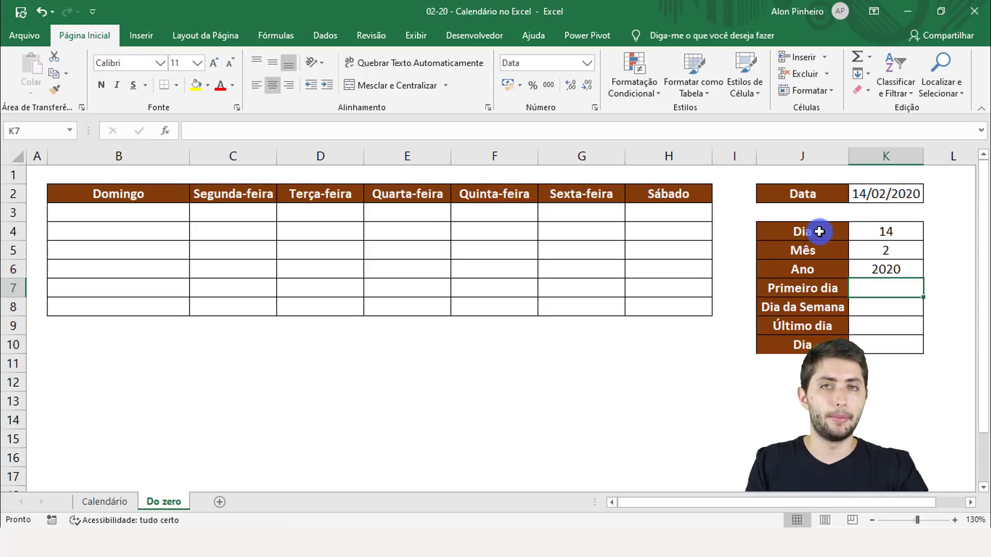
Build the month's first date in the Primeiro dia cell K7 with the formula =DATA(K6;K5;1)
left_click(879, 196)
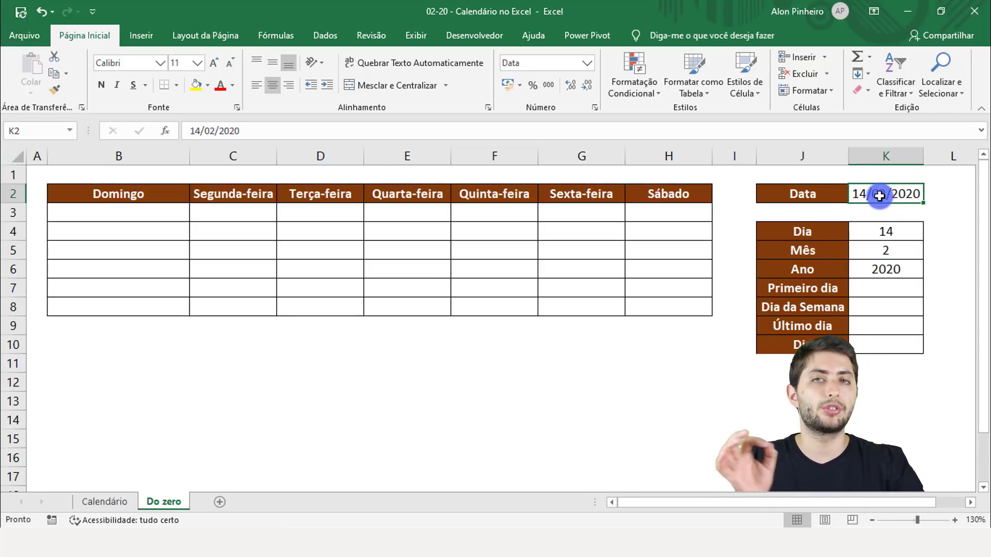
left_click(882, 290)
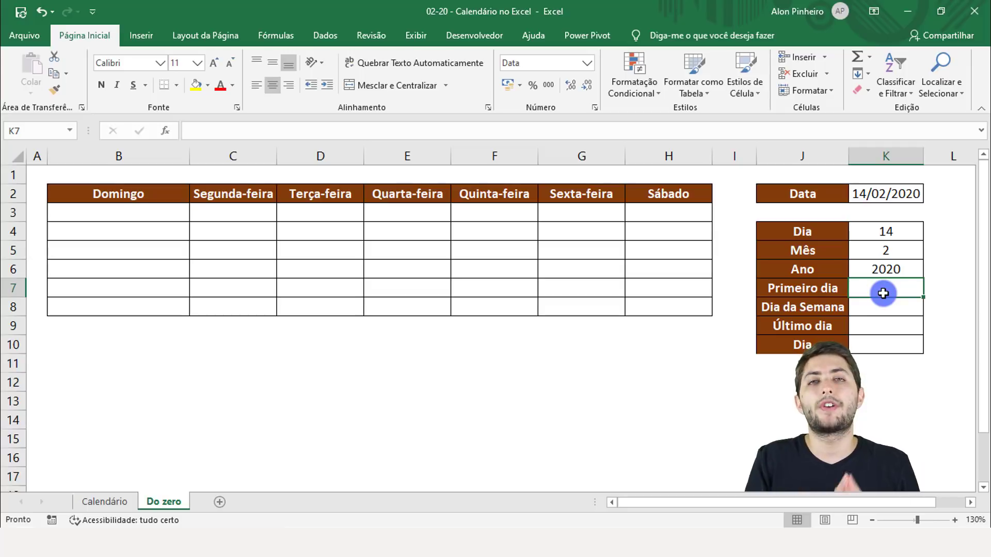
type("=data")
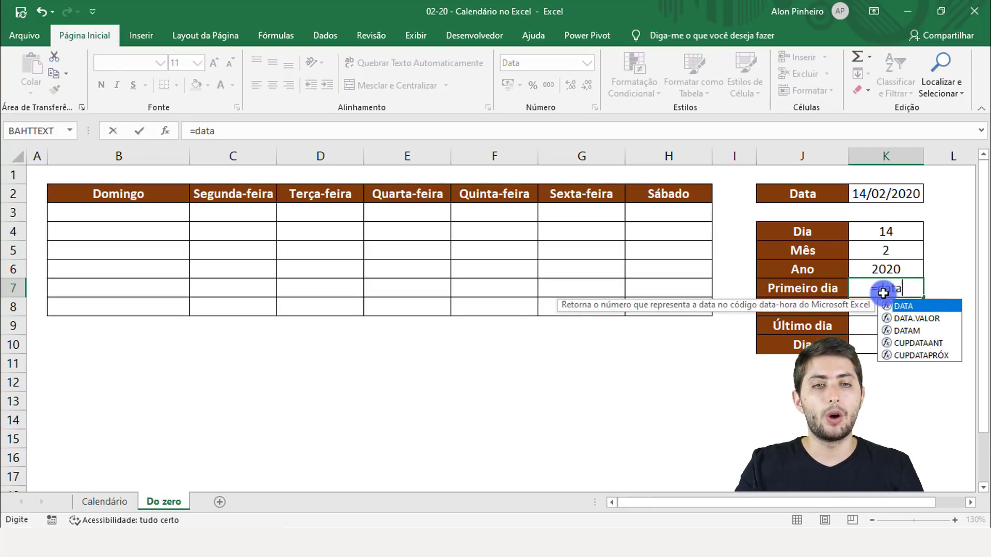
key("Tab")
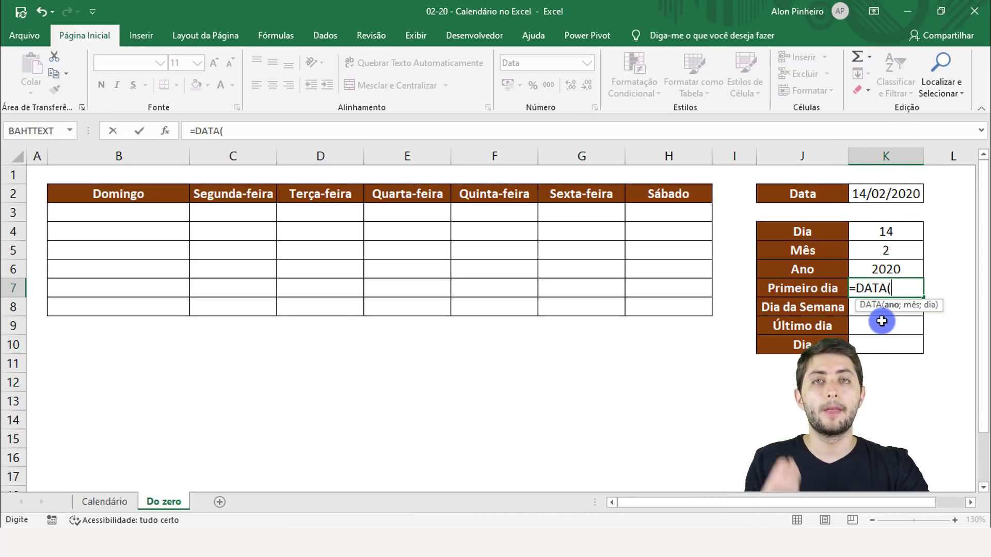
left_click(901, 273)
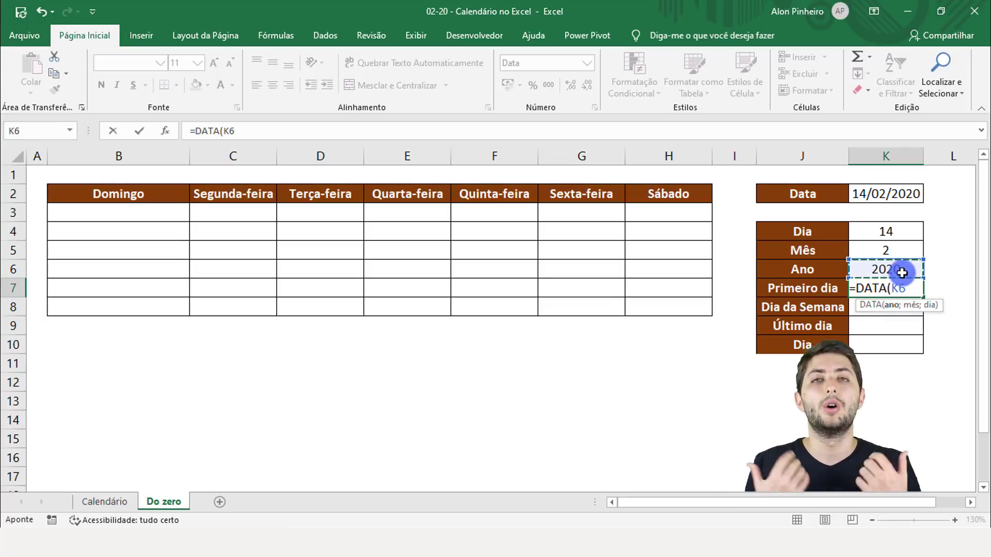
type(";")
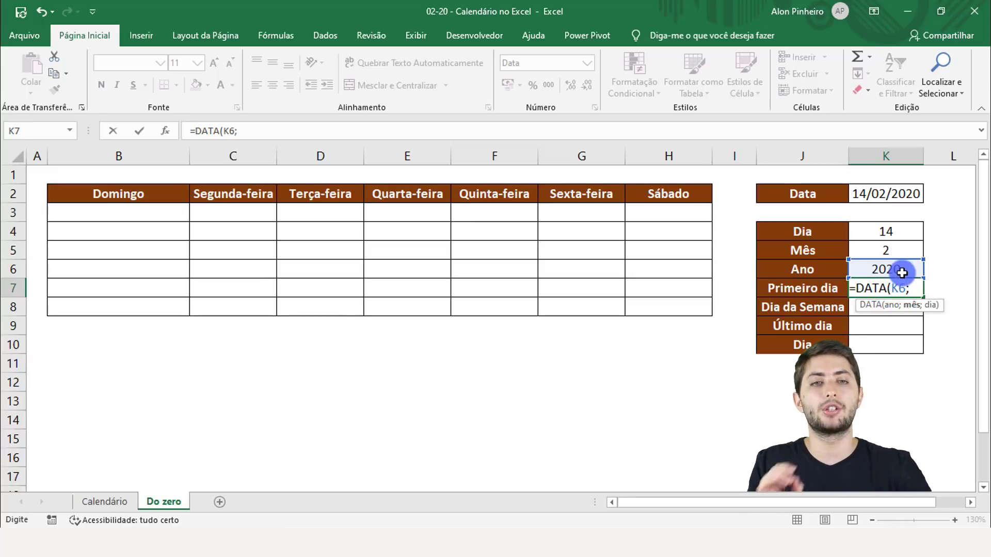
left_click(889, 250)
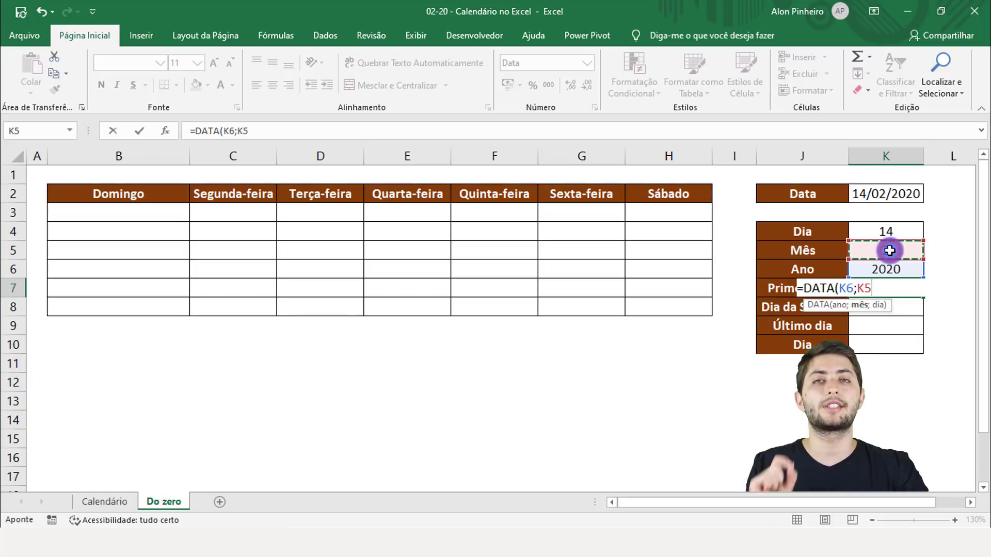
type(";")
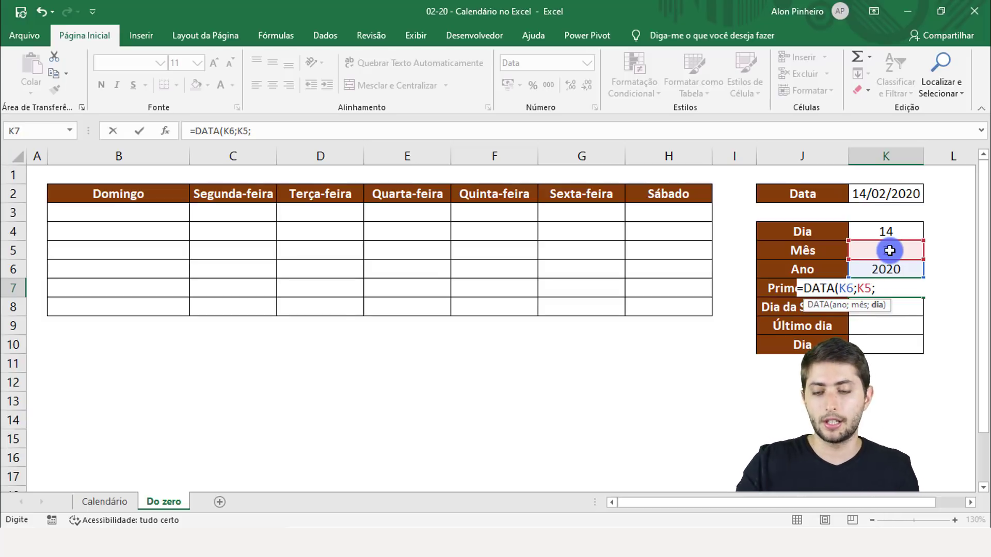
type("1")
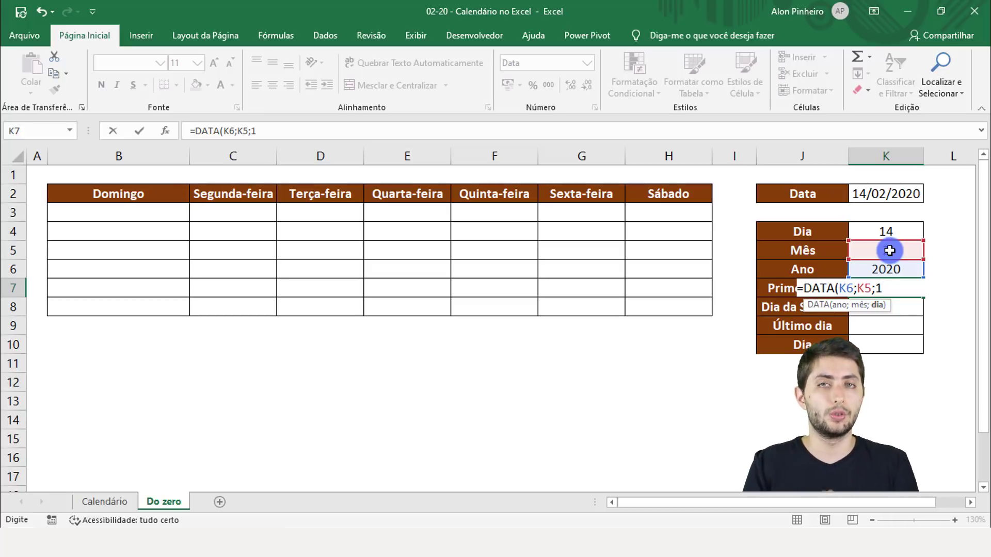
type(")")
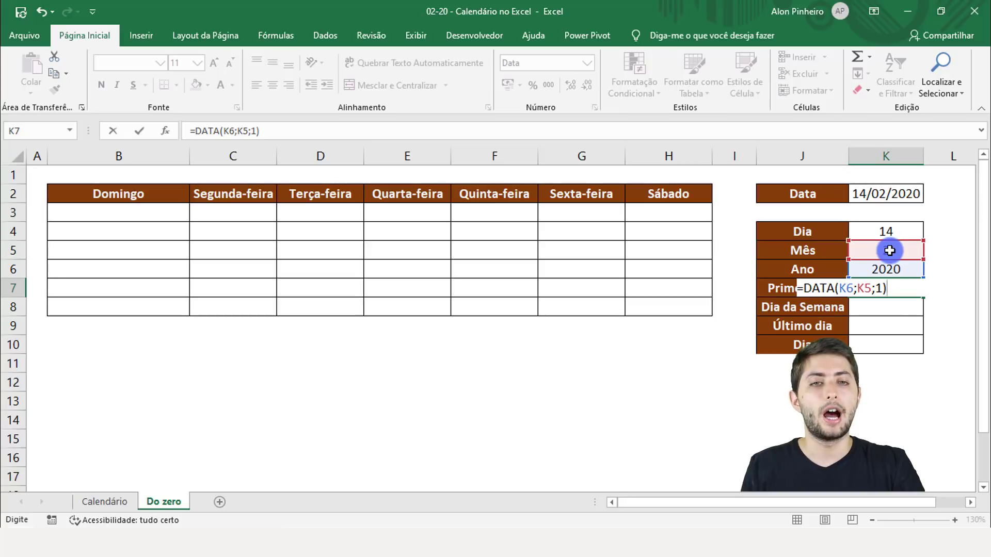
key("Return")
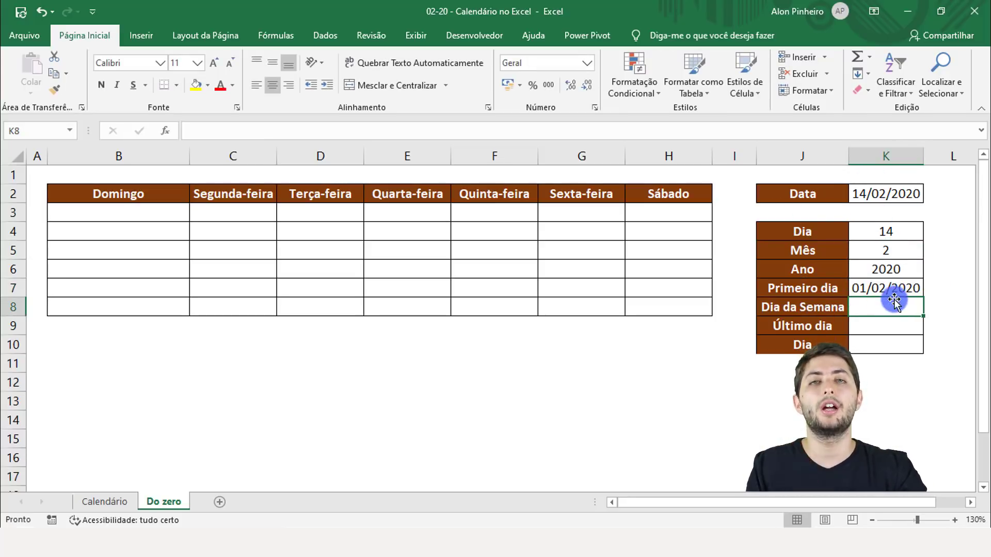
Test the helper formulas by changing the date in K2 to 15/03/2019
double_click(886, 193)
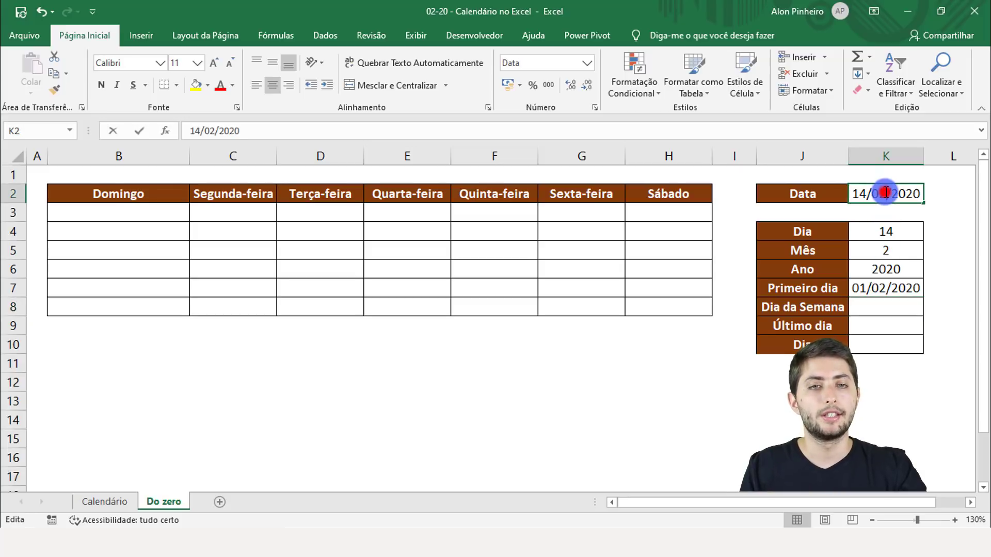
left_click(862, 195)
key("BackSpace")
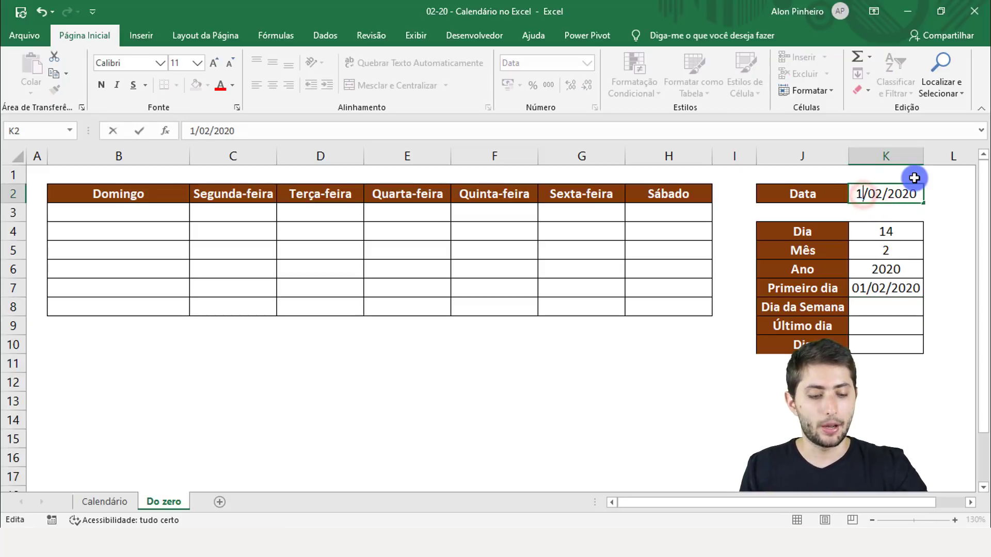
type("5")
key("Right")
key("Right")
key("shift+Right")
type("3")
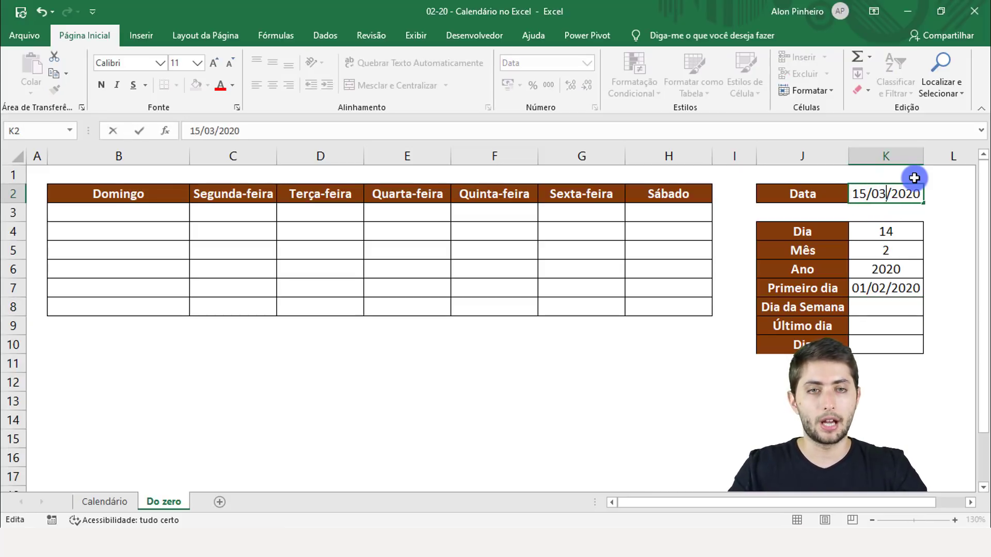
key("Right")
key("Right")
key("Right")
key("shift+Right")
key("shift+Right")
type("19")
key("Return")
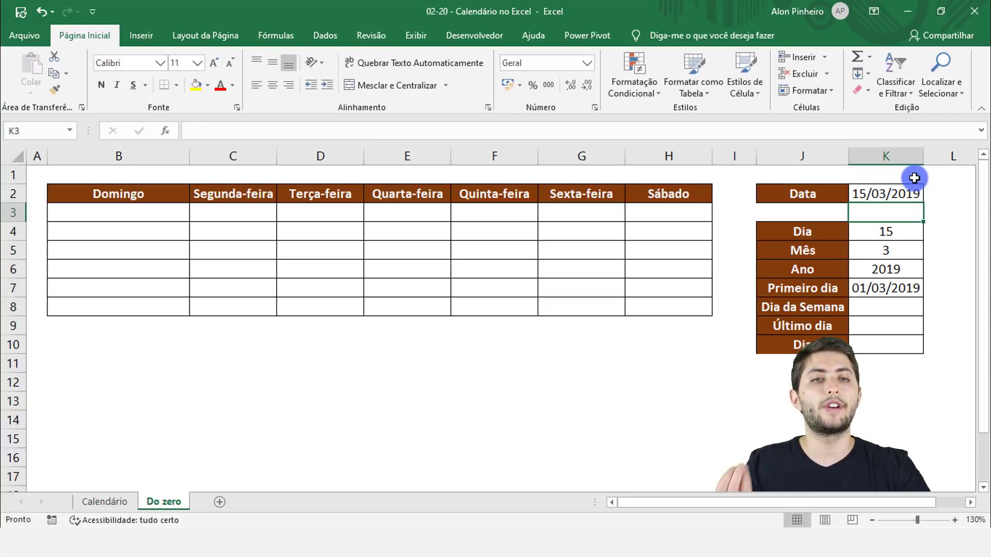
Check the Dia, Mês, Ano and Primeiro dia cells against the test date, and undo the date change
left_click(888, 228)
left_click(896, 253)
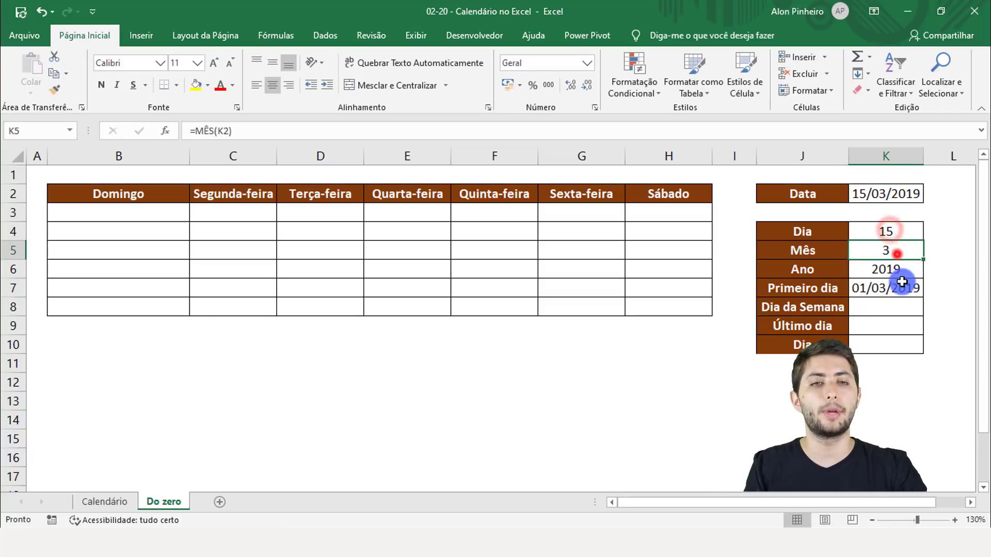
left_click(900, 264)
left_click(908, 285)
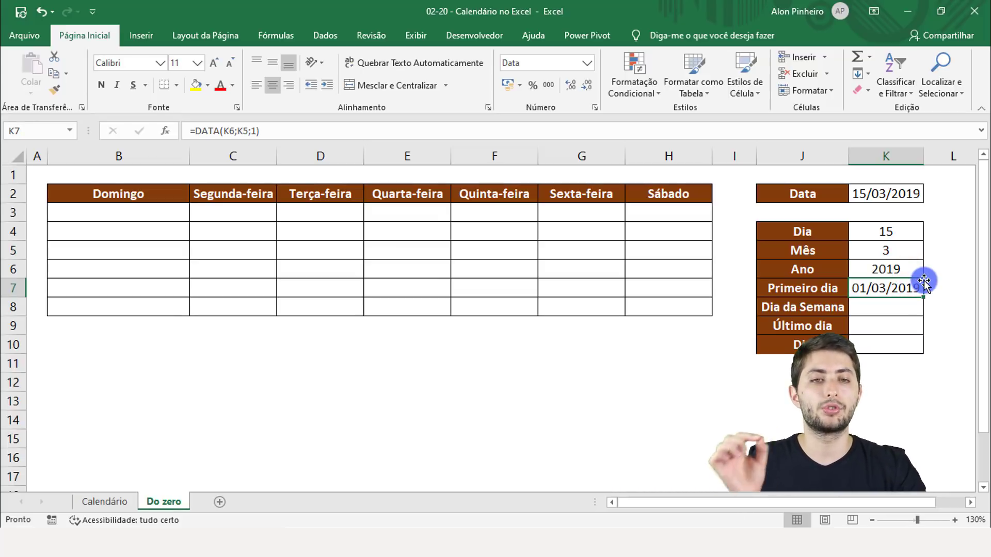
key("ctrl+z")
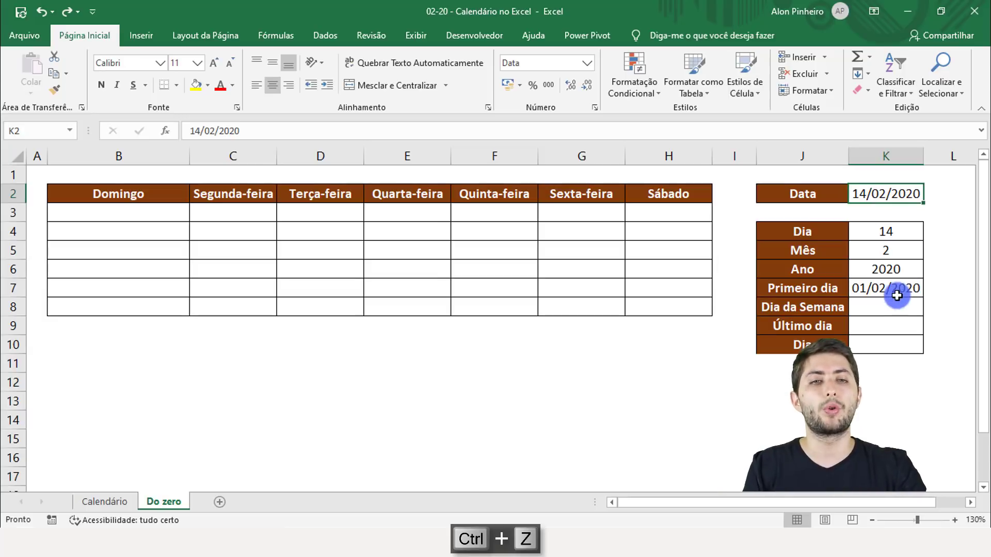
Calculate the weekday number of the month's first day in the Dia da Semana cell K8 with the formula =DIA.DA.SEMANA(K7)
left_click(887, 309)
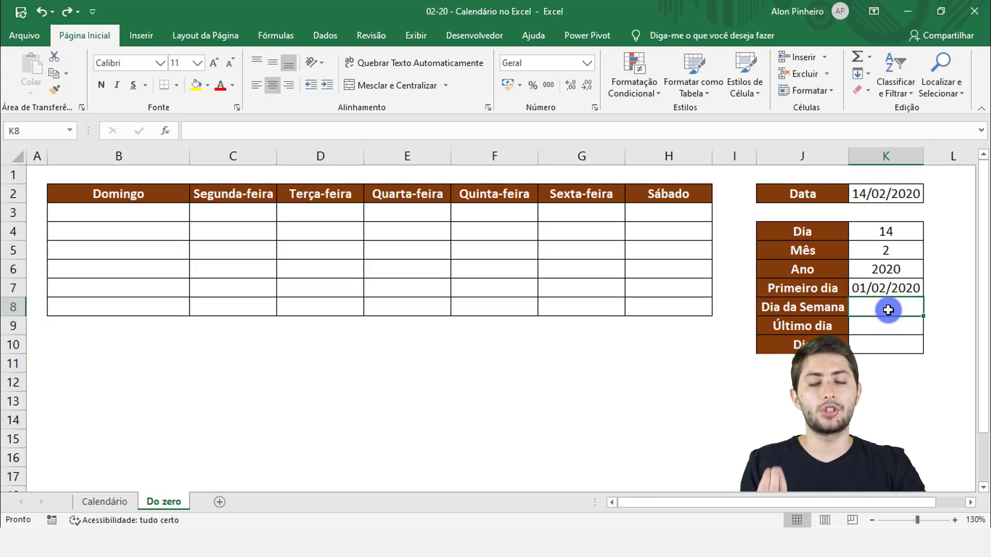
left_click(895, 288)
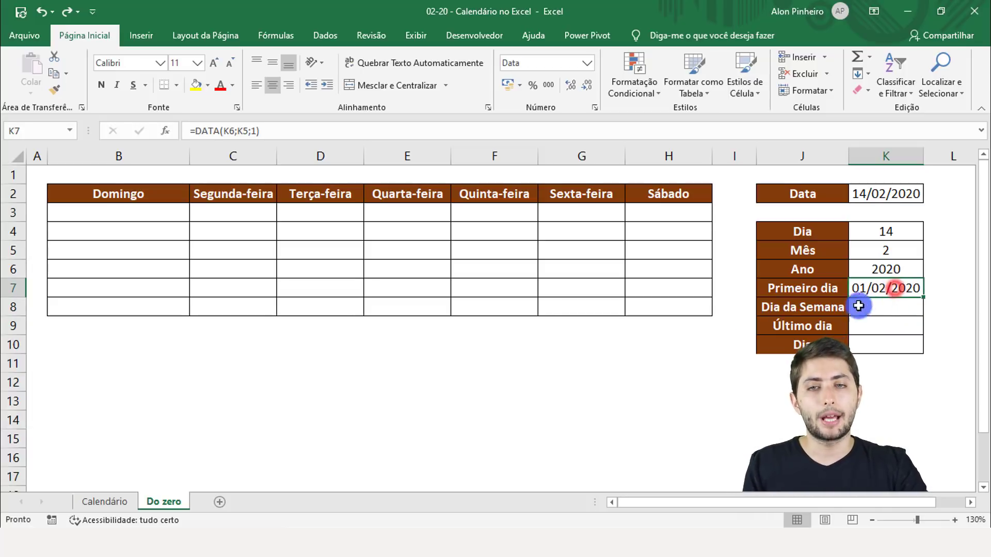
left_click_drag(266, 212, 642, 220)
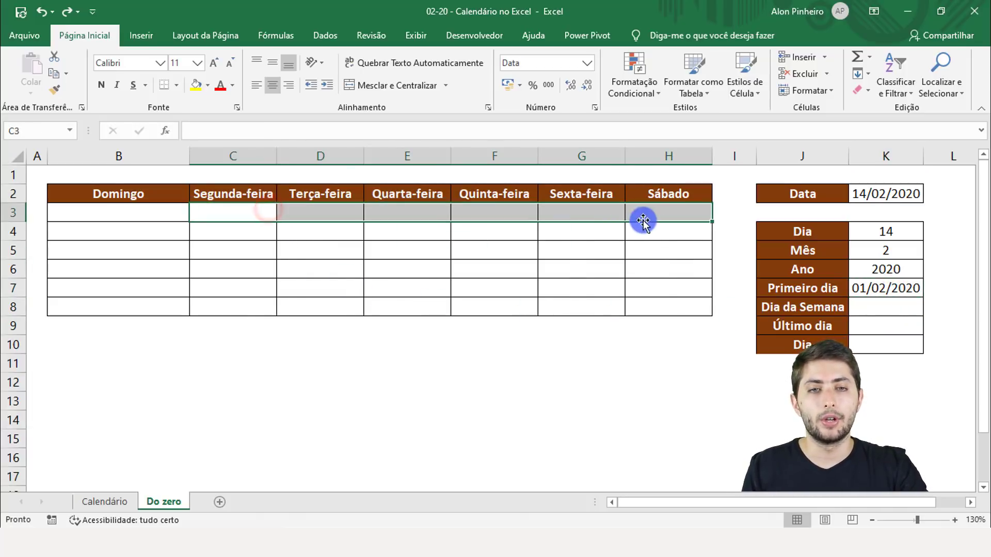
left_click(872, 288)
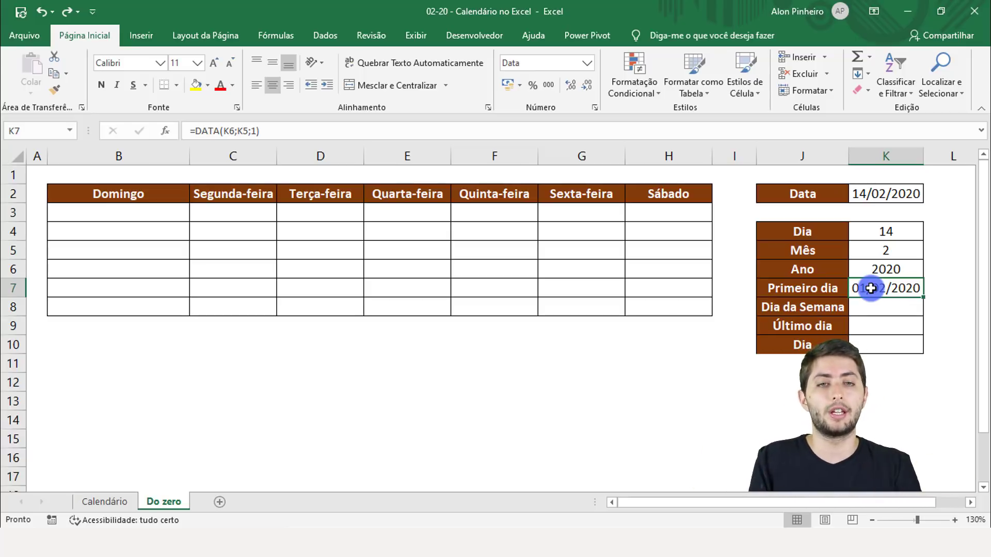
left_click(866, 305)
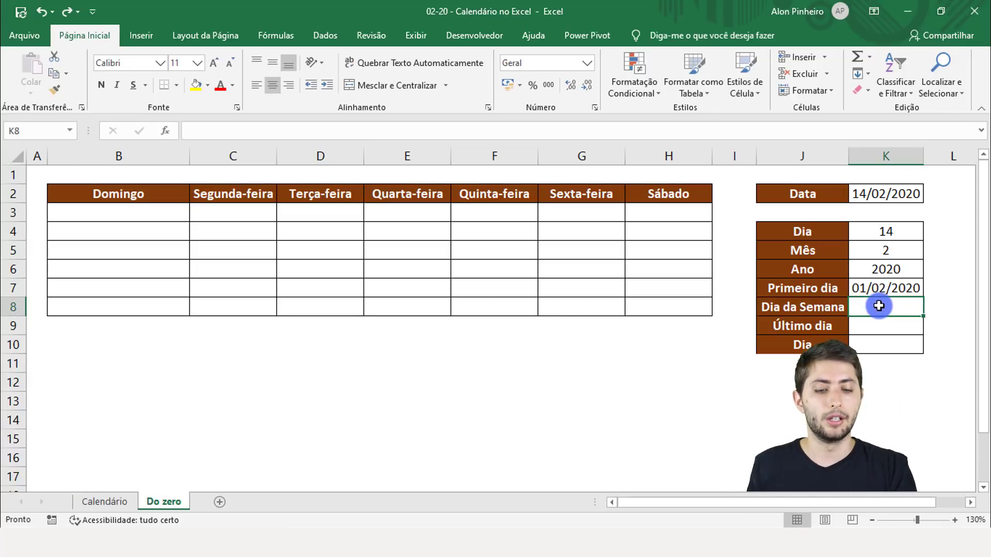
type("=dia")
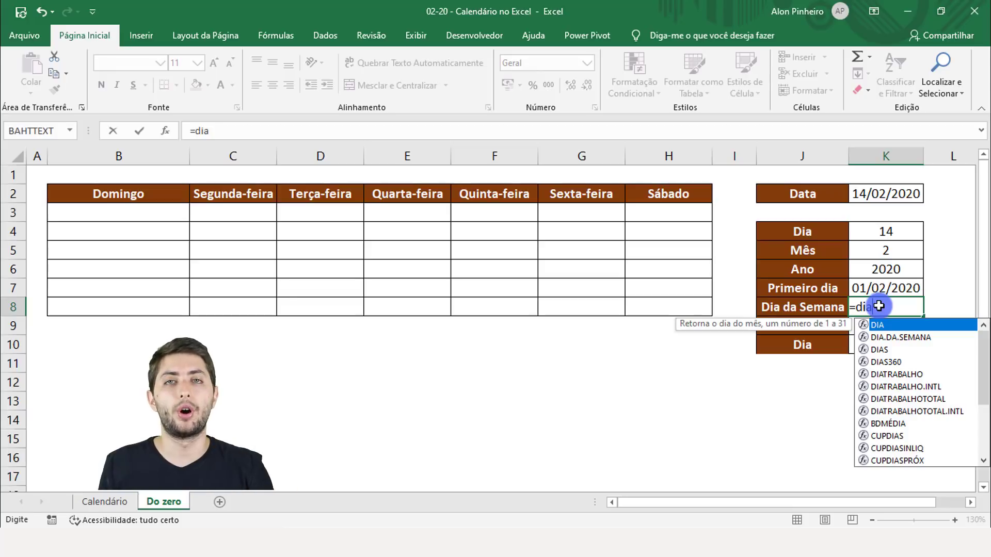
left_click(915, 338)
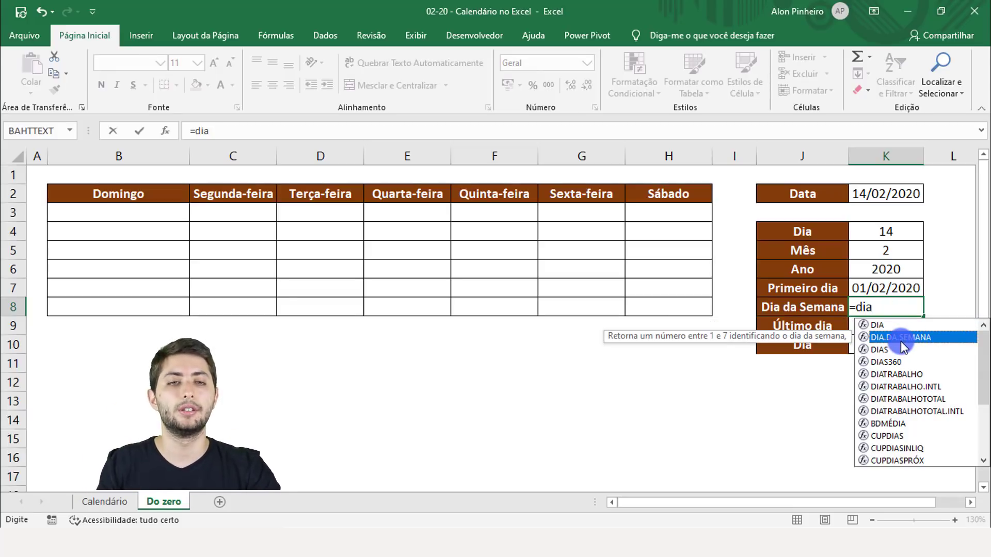
double_click(900, 341)
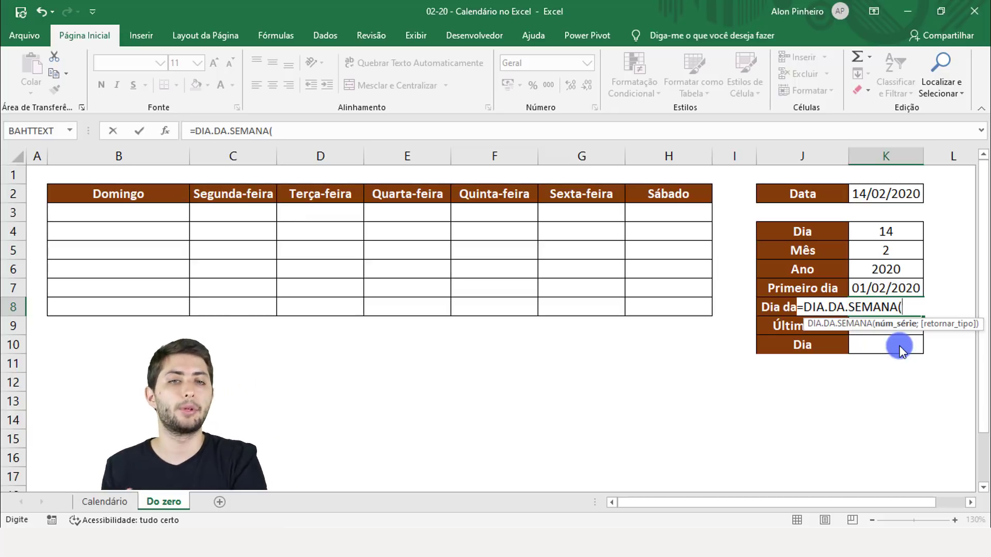
left_click(876, 284)
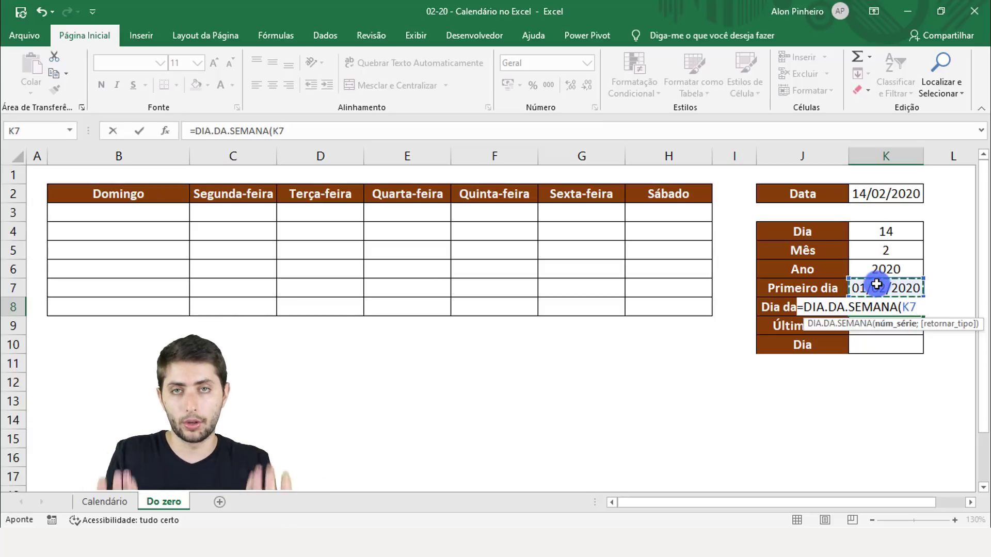
type(")")
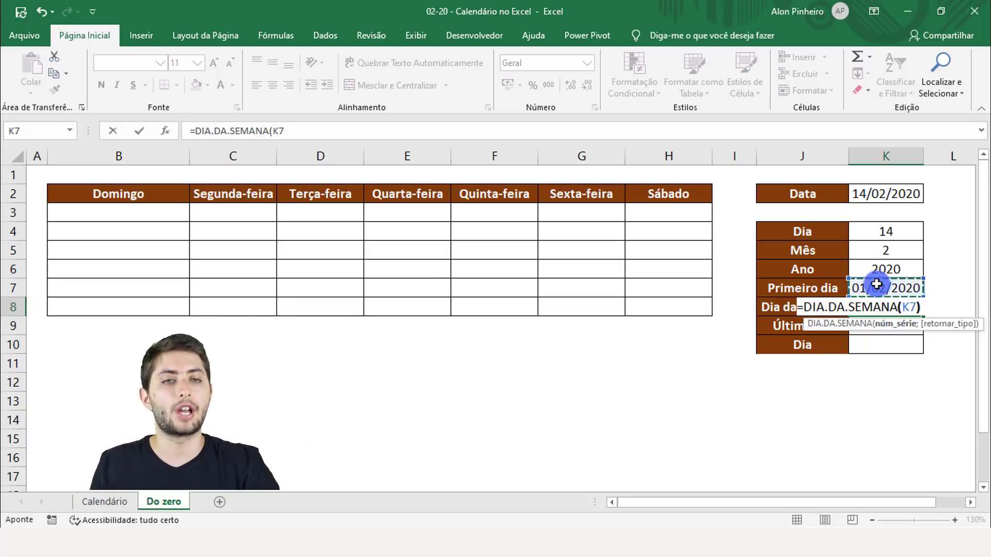
key("Return")
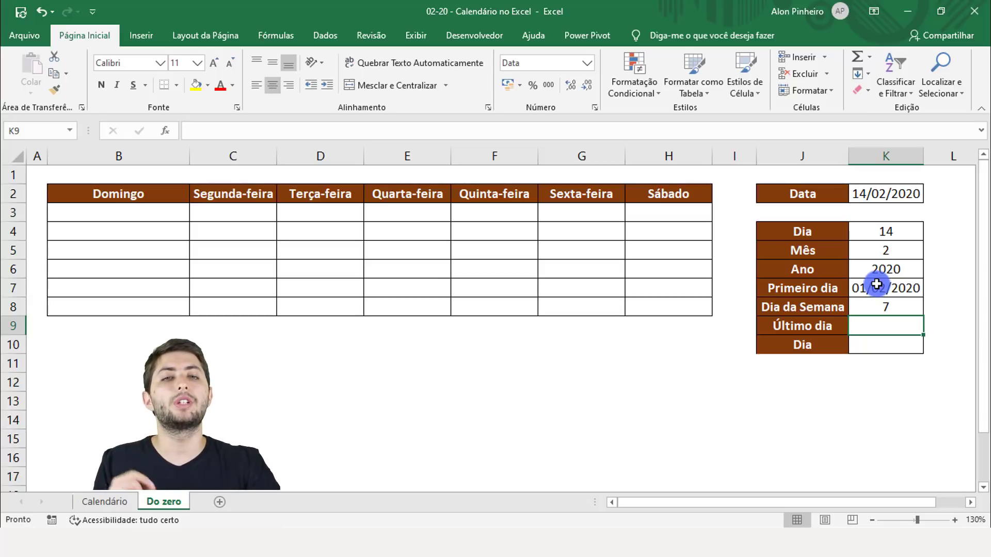
left_click(880, 304)
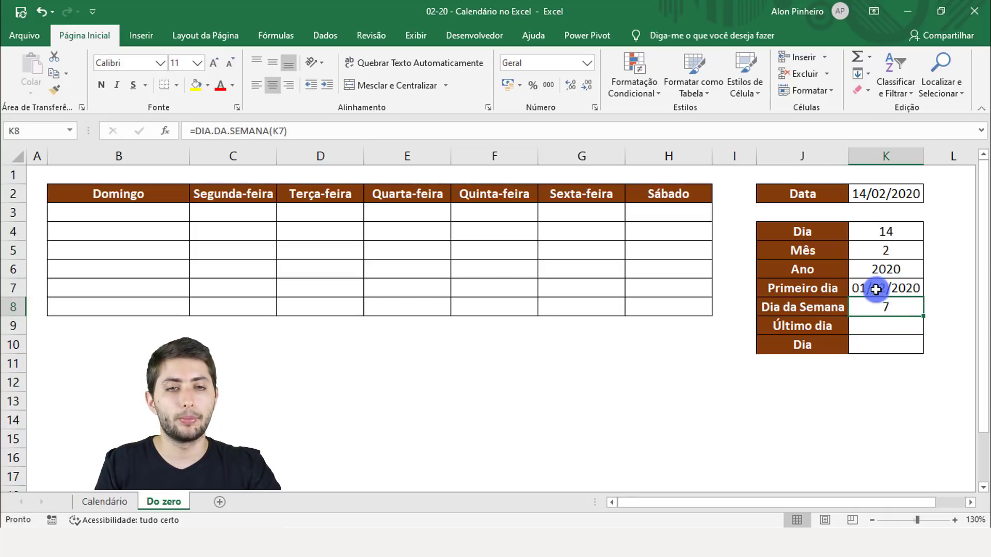
Calculate the month's last date in the Último dia cell K9 with the formula =FIMMÊS(K2;0)
left_click(875, 289)
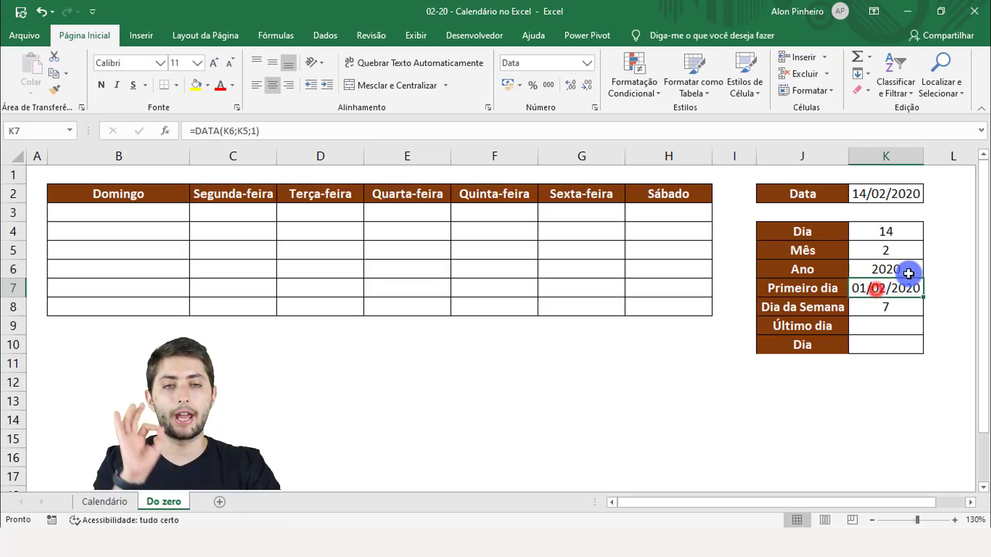
left_click(907, 306)
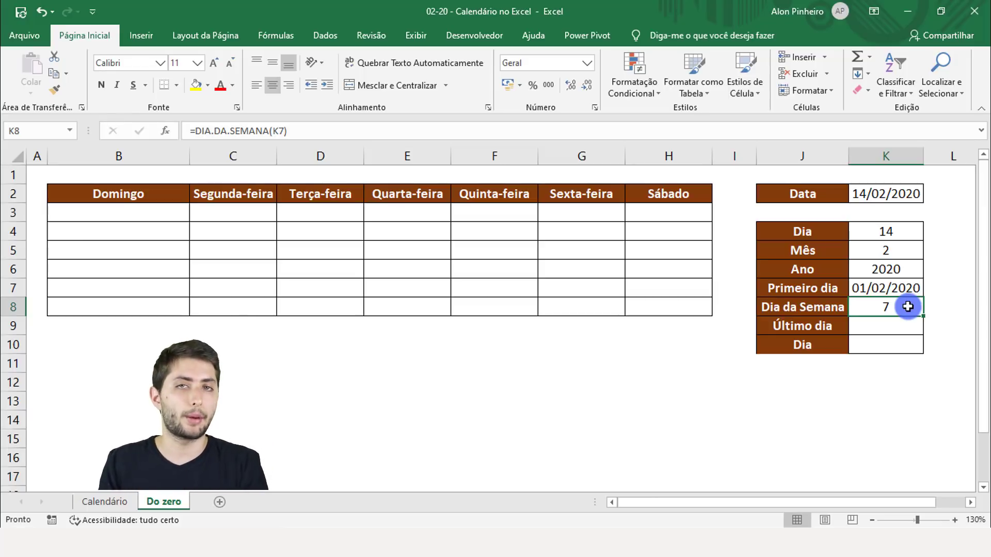
left_click(882, 326)
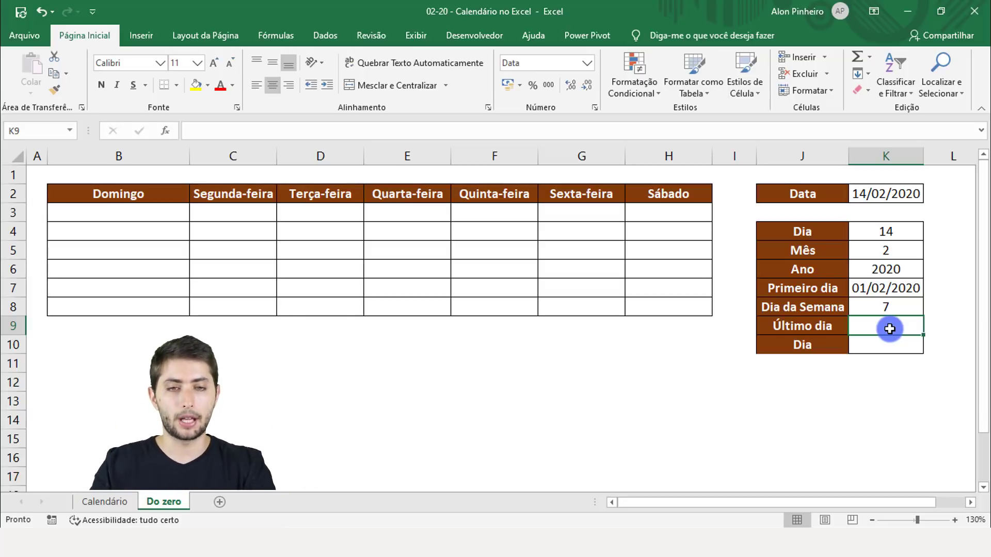
type("=fimm")
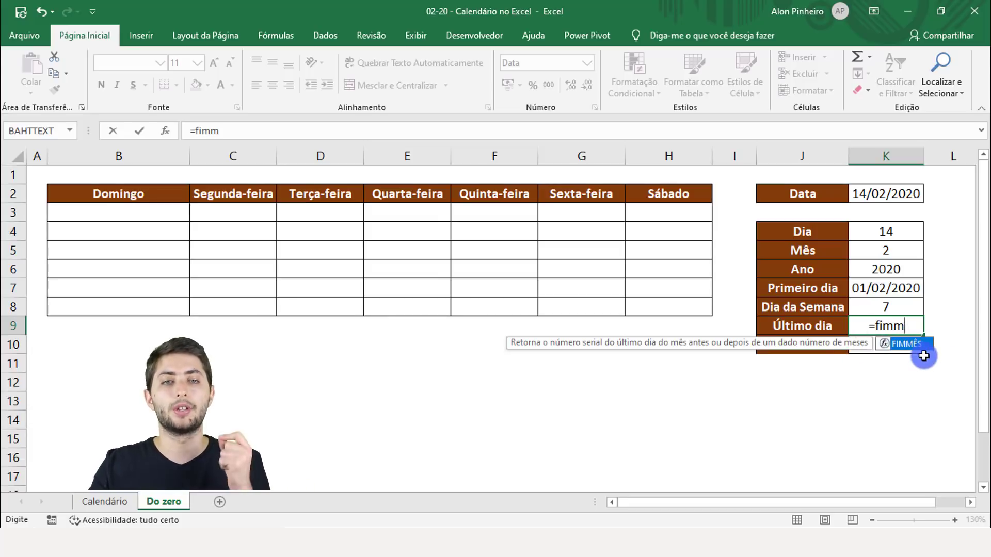
key("Tab")
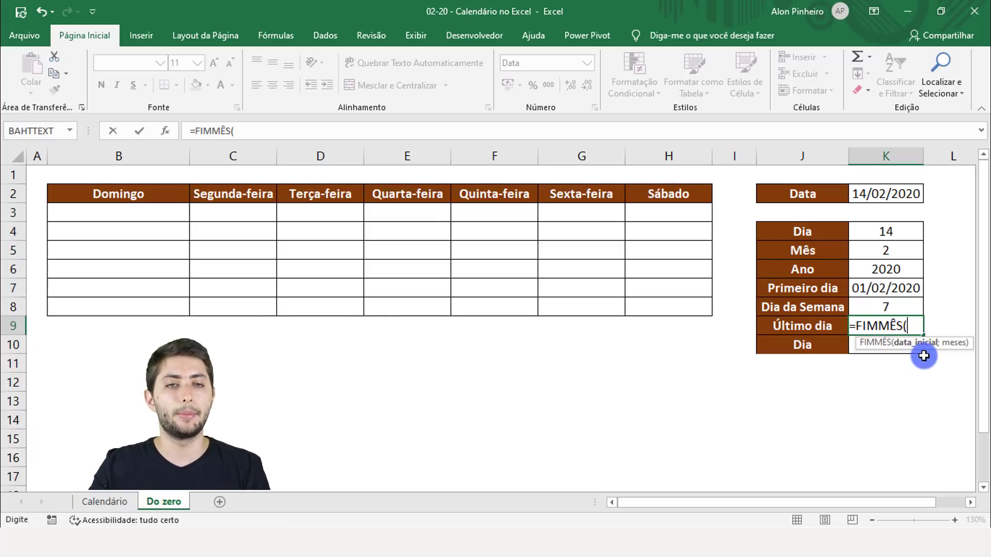
left_click(875, 196)
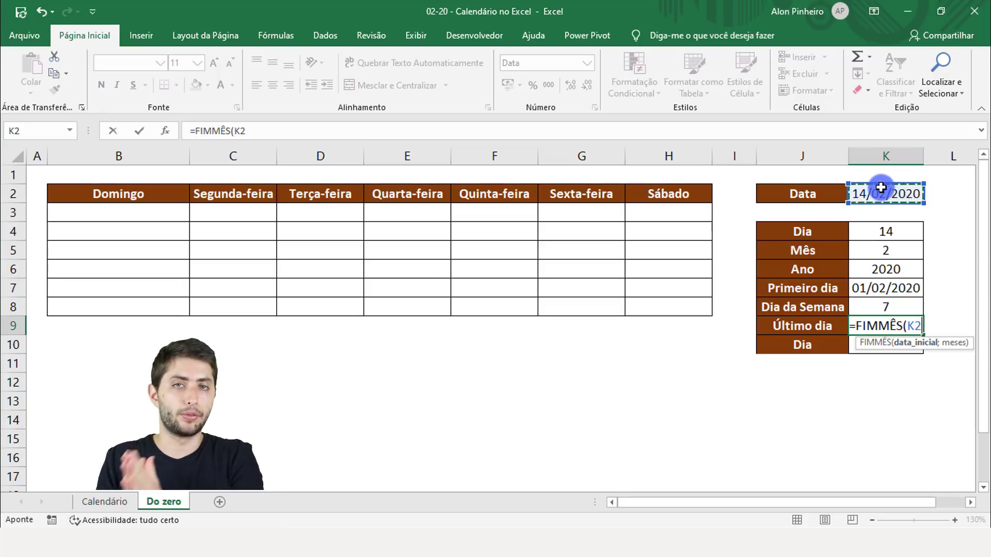
type(";")
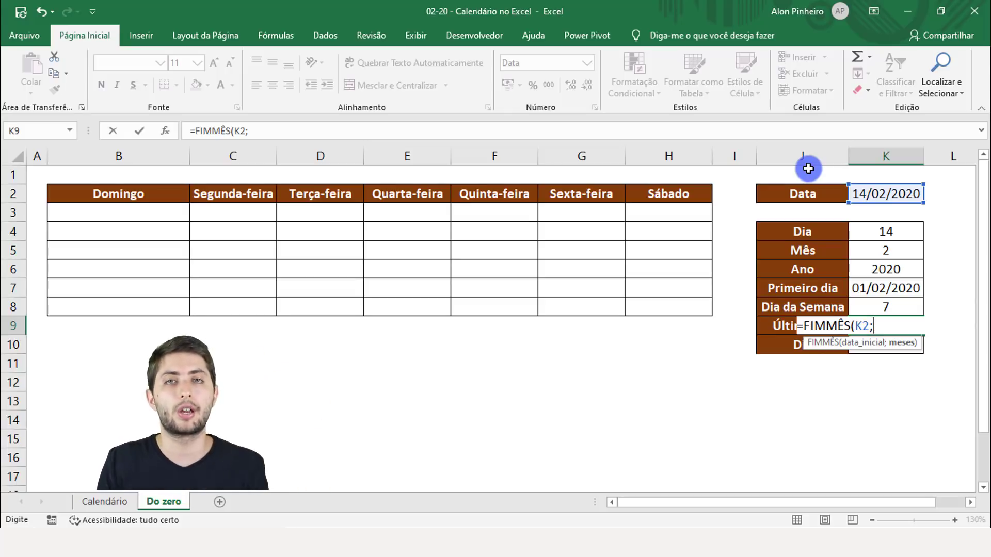
type("2")
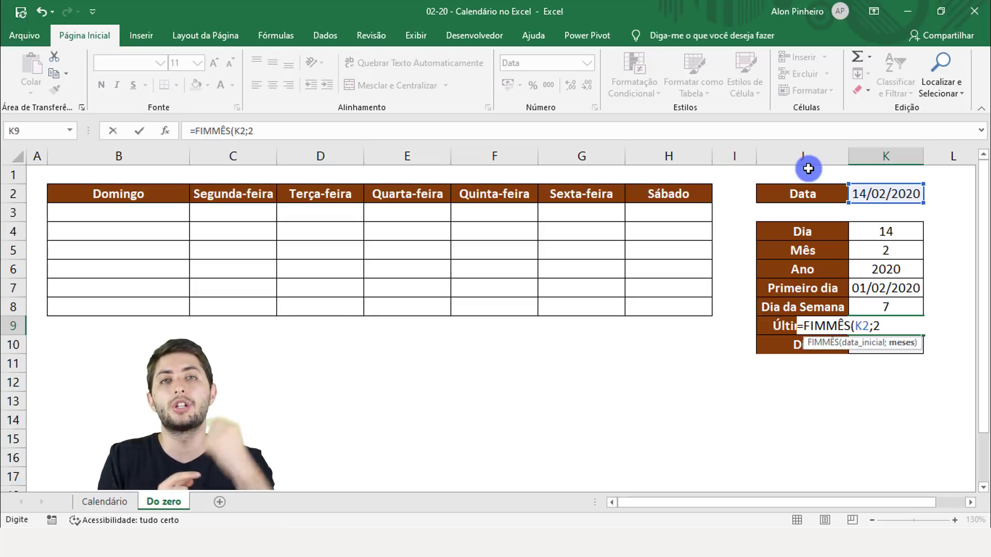
key("BackSpace")
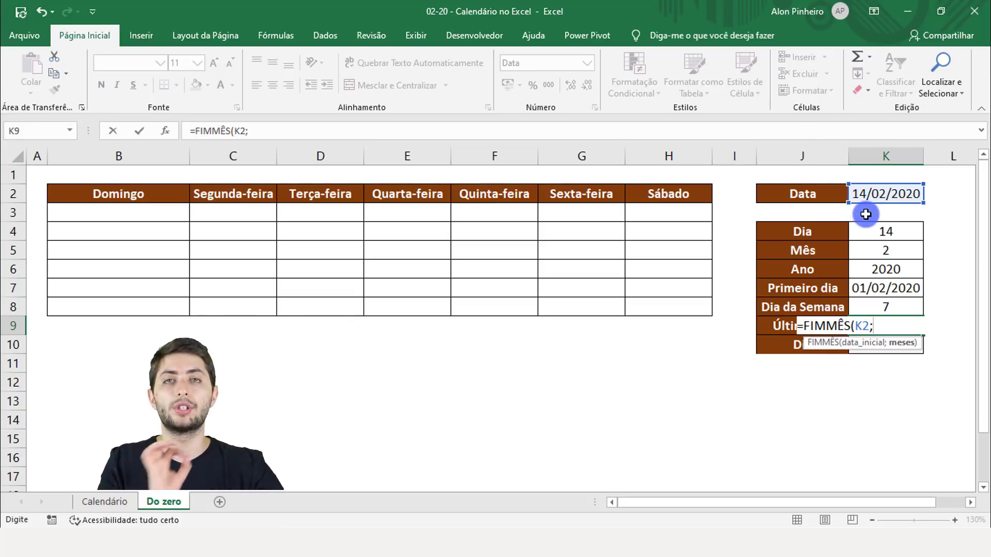
type("0")
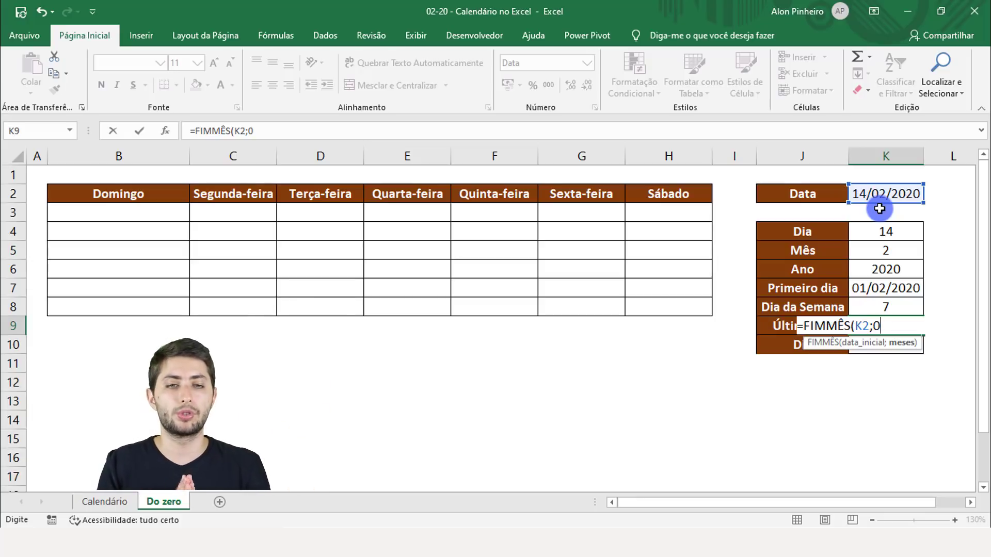
type(")")
key("Return")
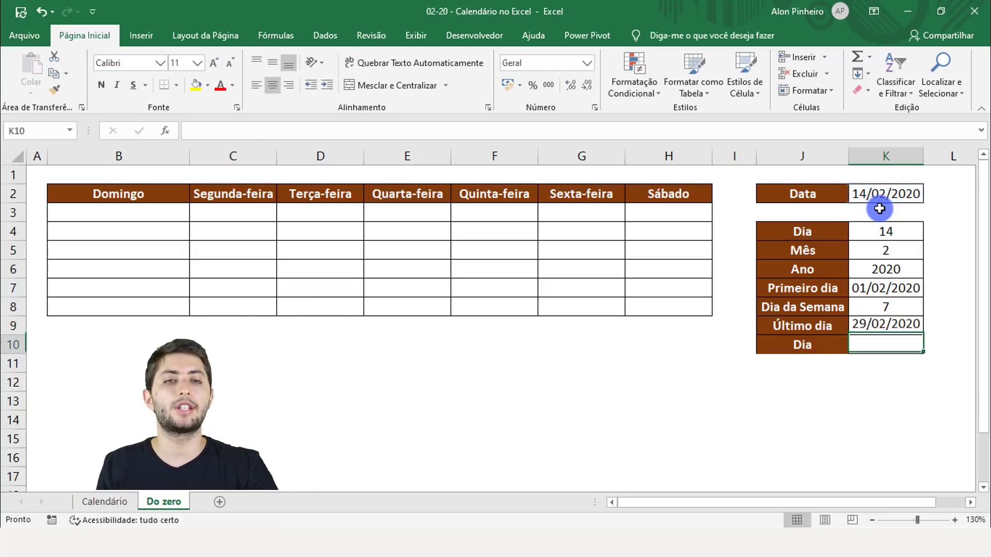
Extract the day number of the month's last date in the Dia cell K10 with the formula =DIA(K9)
left_click(877, 326)
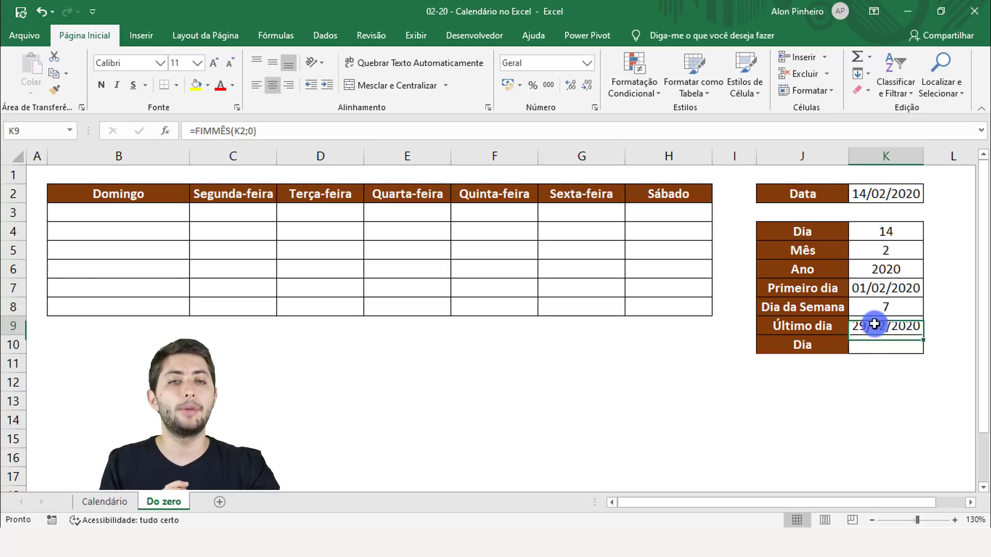
left_click(859, 199)
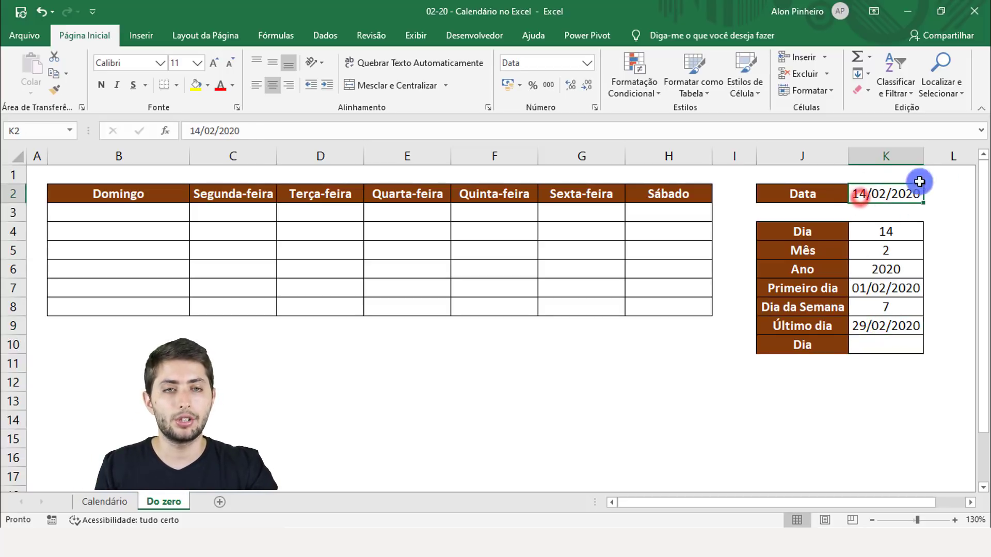
left_click(877, 326)
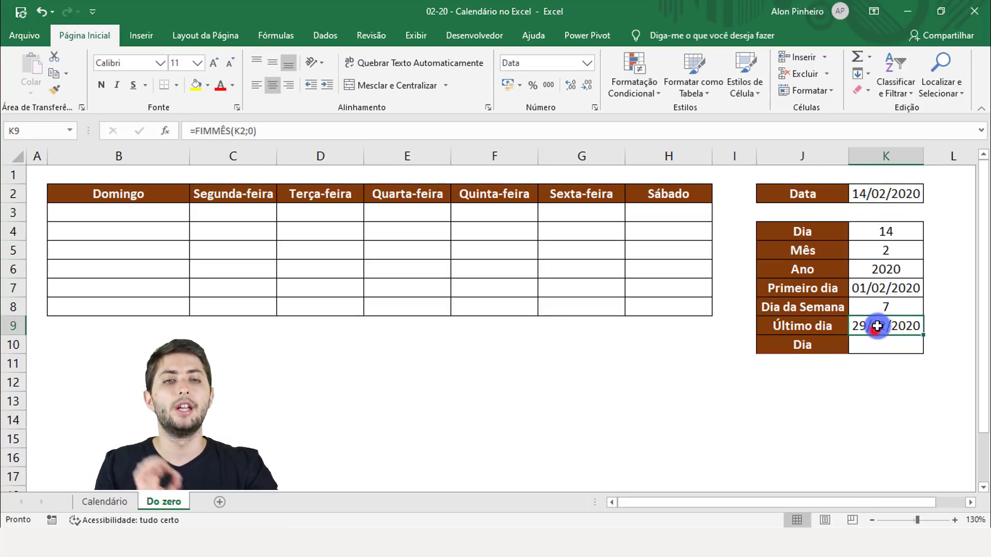
left_click(876, 343)
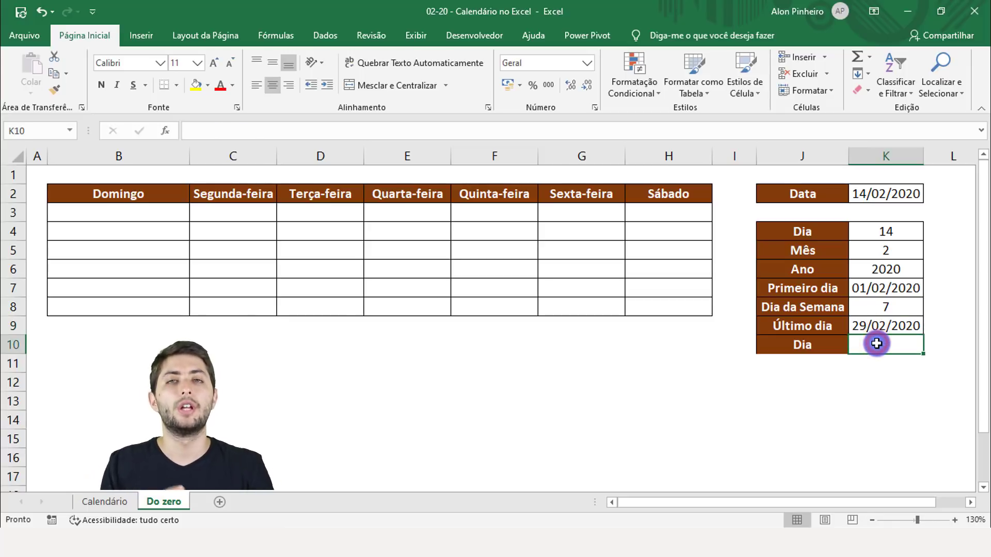
left_click(820, 343)
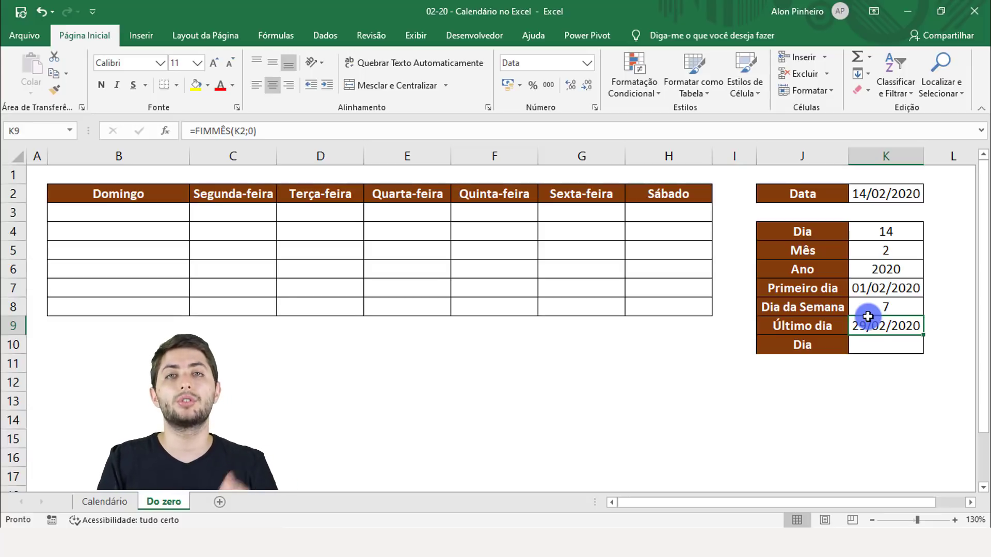
left_click(886, 340)
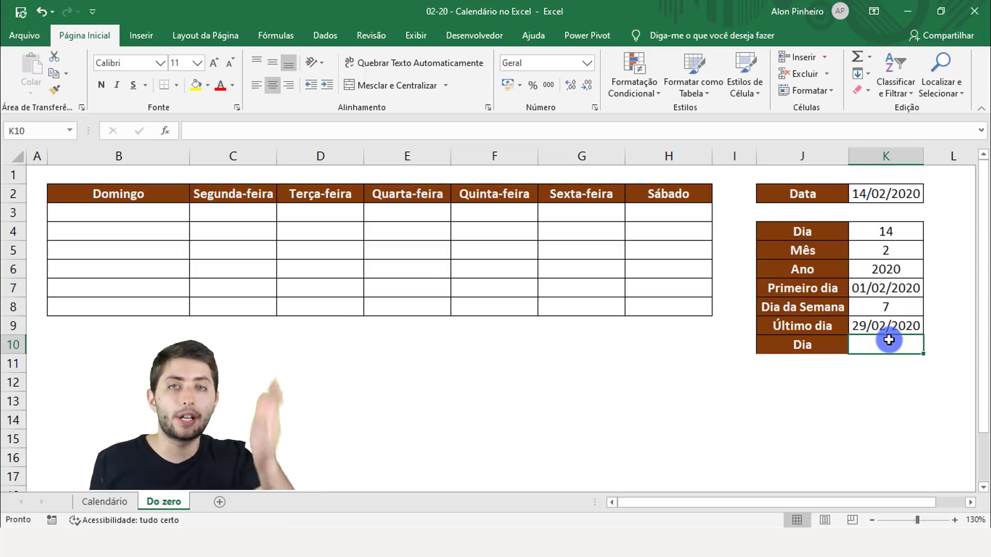
type("=dia")
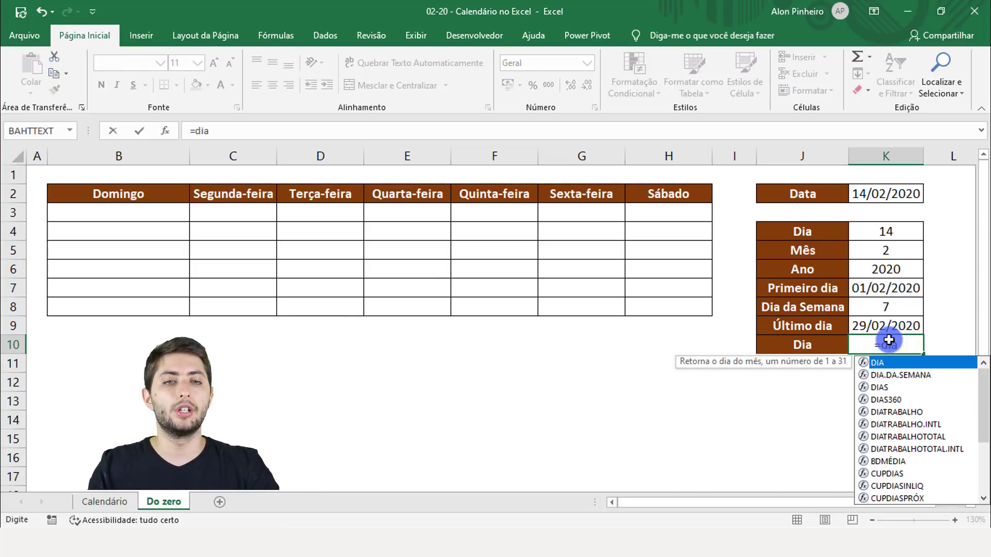
key("Tab")
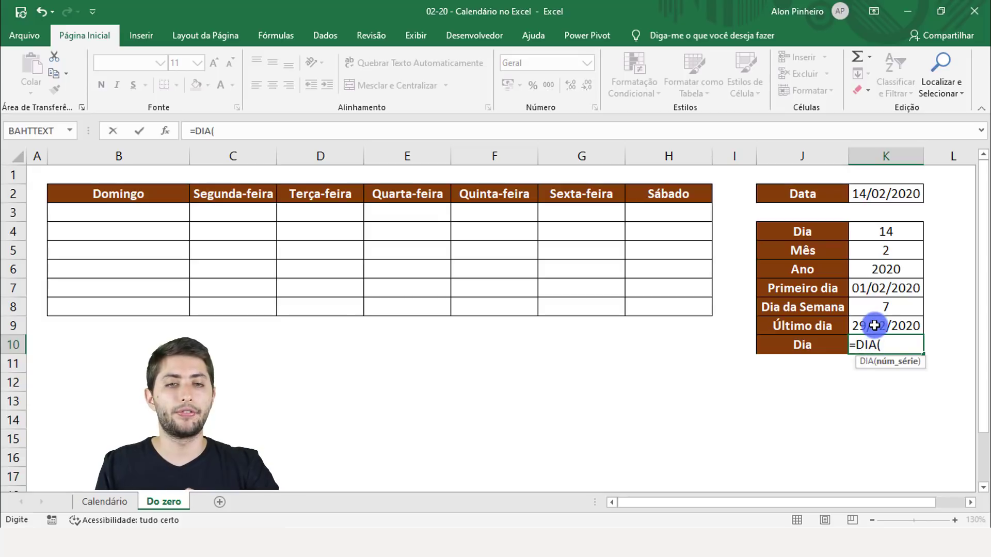
left_click(874, 325)
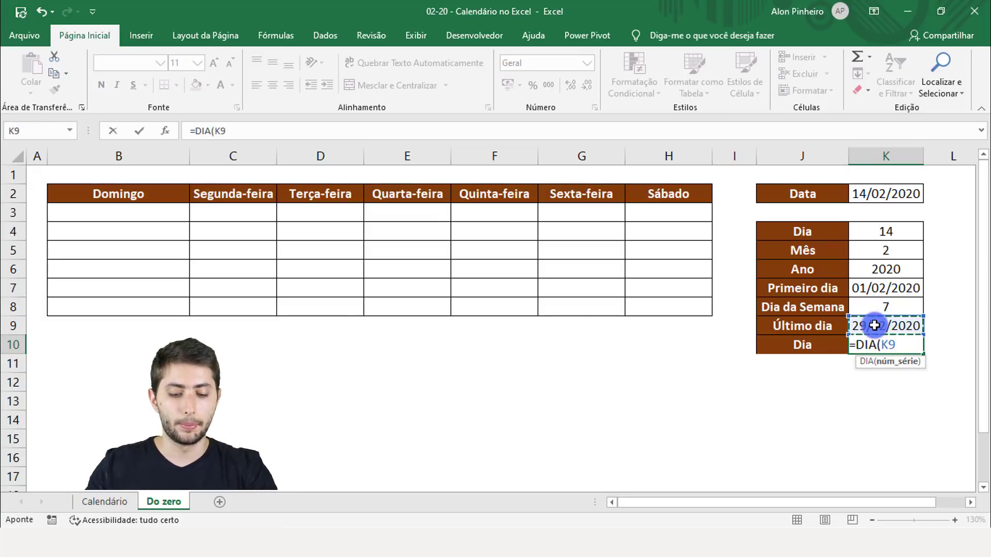
key("ctrl+0")
key("Return")
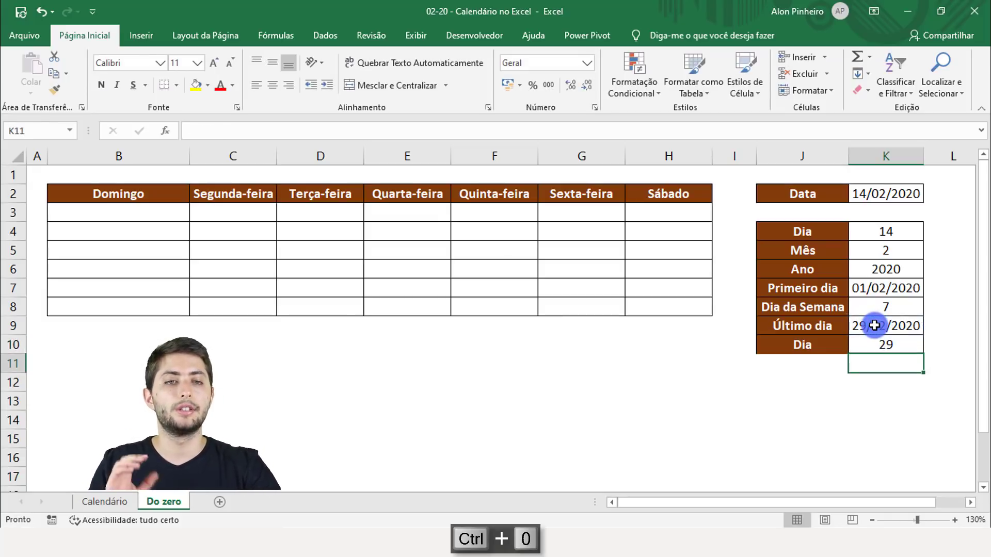
Review the first day, weekday and last day helper cells against the calendar's weekday headers from Domingo to Sábado
left_click(886, 343)
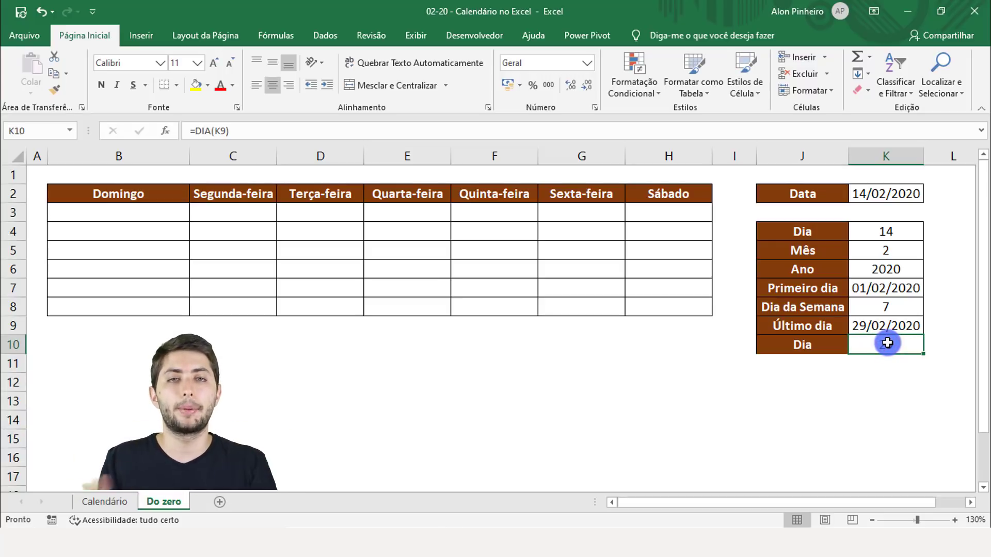
left_click(883, 292)
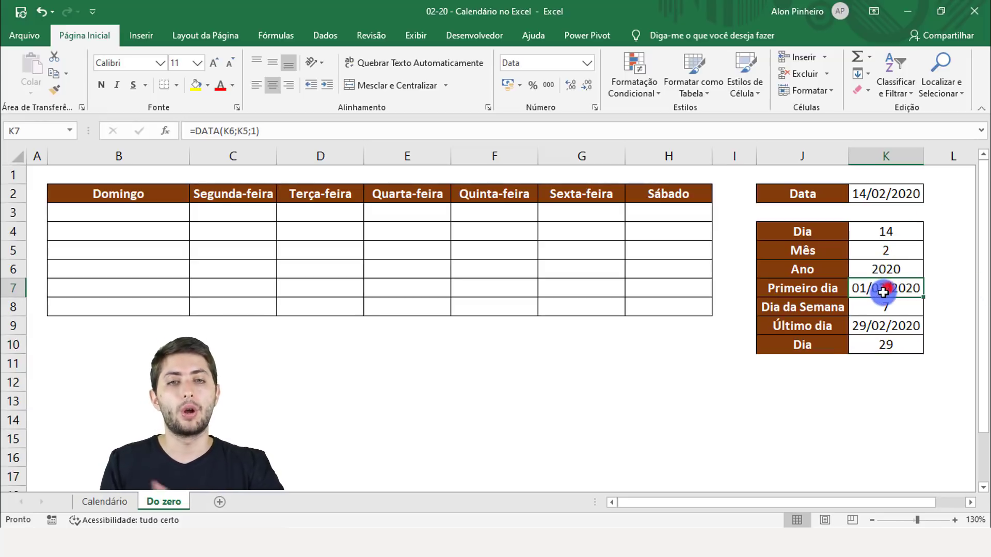
left_click(888, 308)
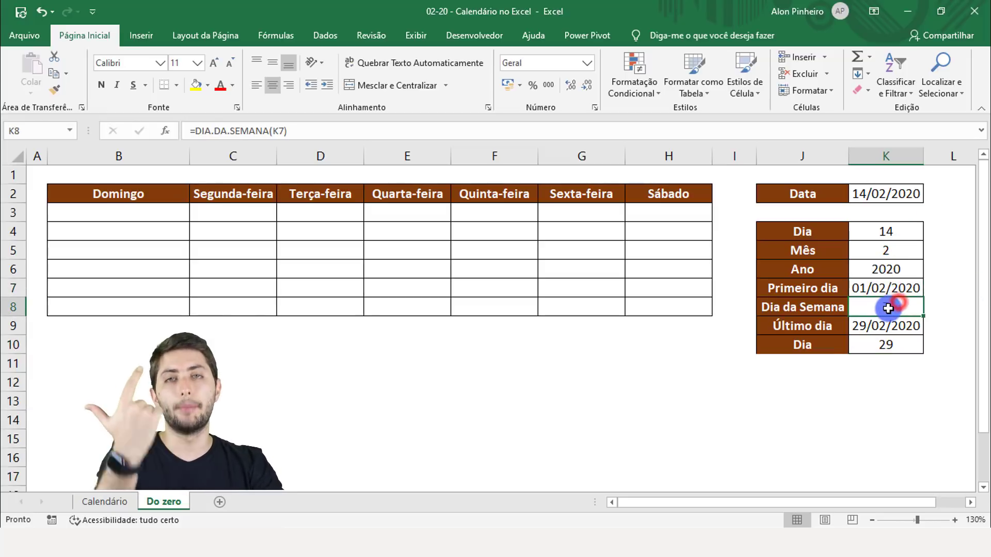
left_click(902, 344)
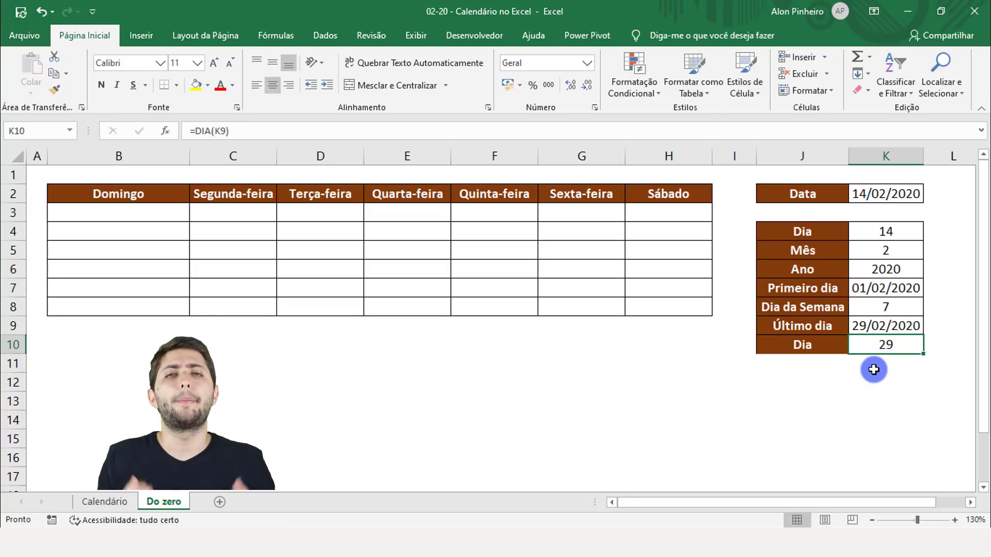
left_click(131, 194)
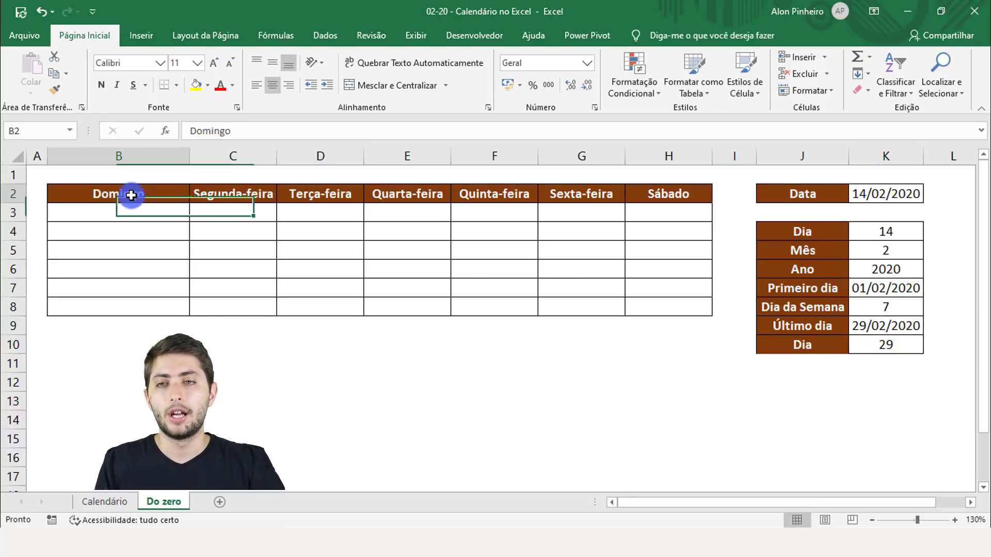
left_click(220, 198)
left_click(307, 189)
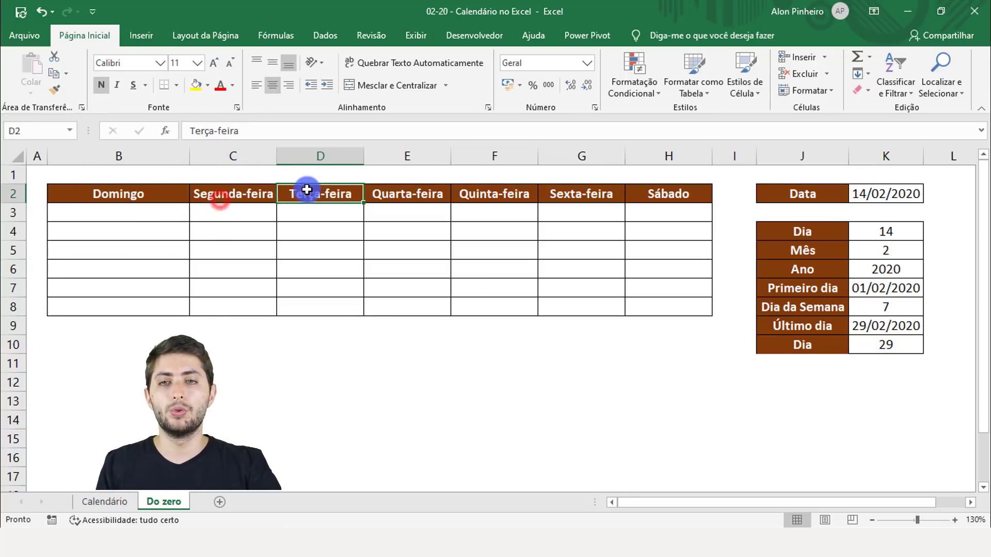
left_click(381, 197)
left_click(128, 171)
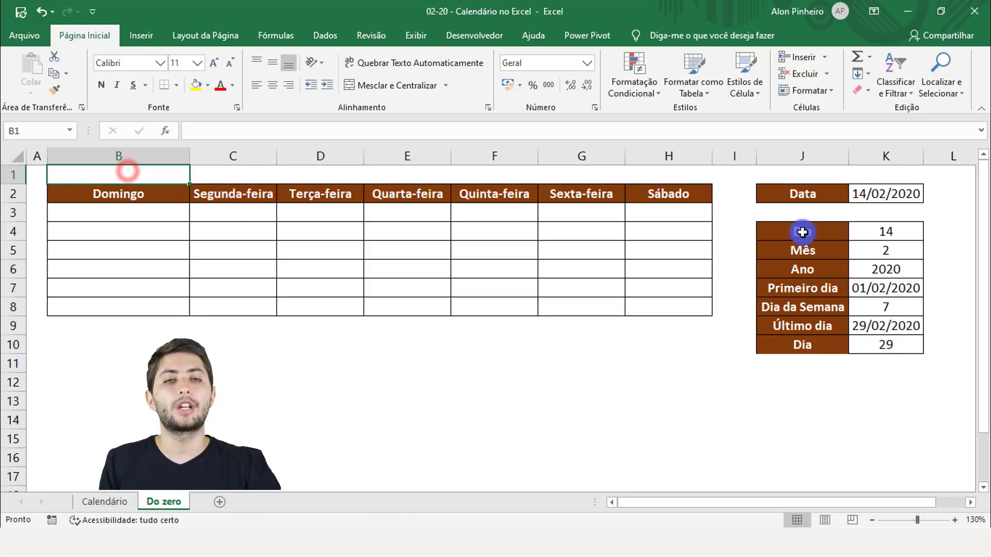
left_click(814, 270)
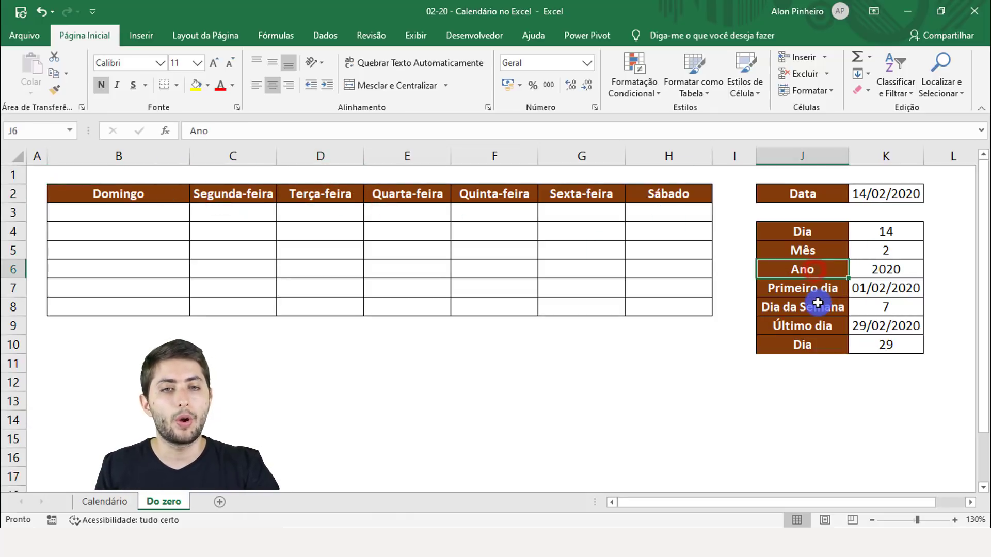
left_click_drag(818, 304, 899, 308)
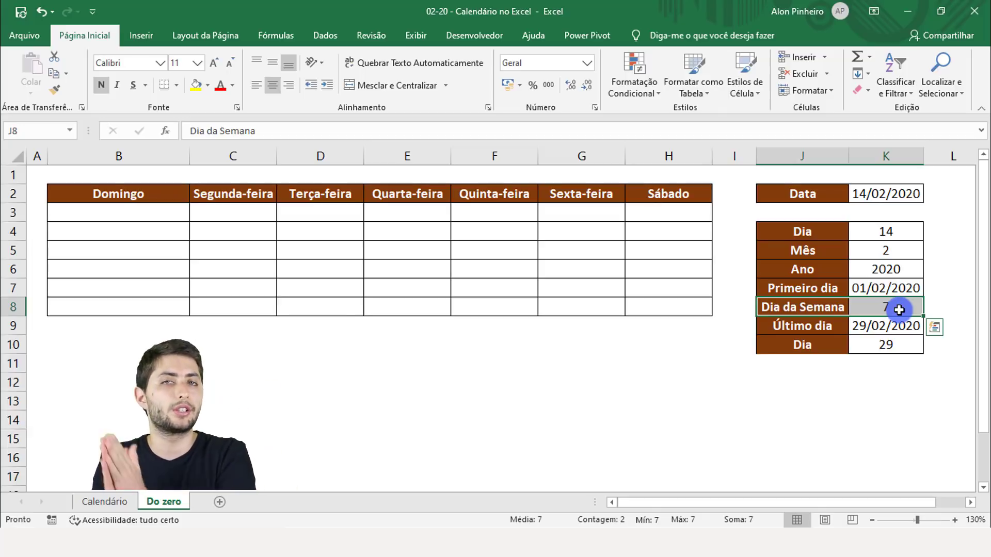
left_click(899, 310)
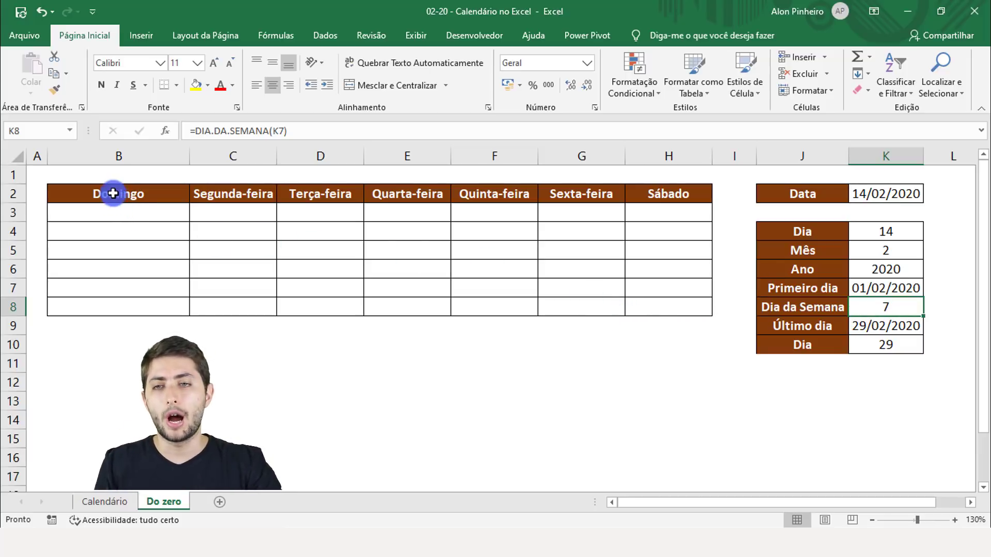
left_click_drag(113, 193, 645, 194)
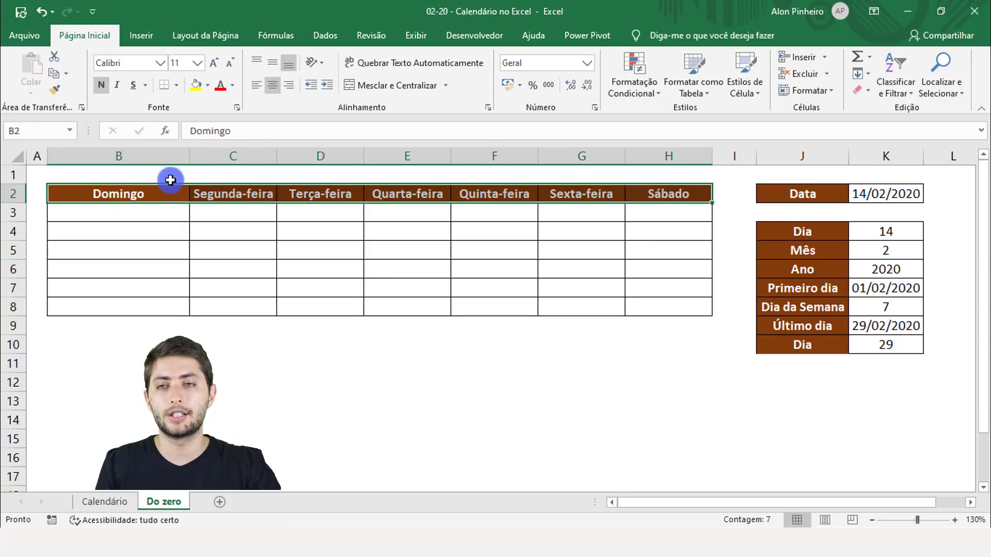
Number the weekday columns from 1 for Domingo to 7 for Sábado in cells B1:H1, above the calendar headers
left_click(149, 174)
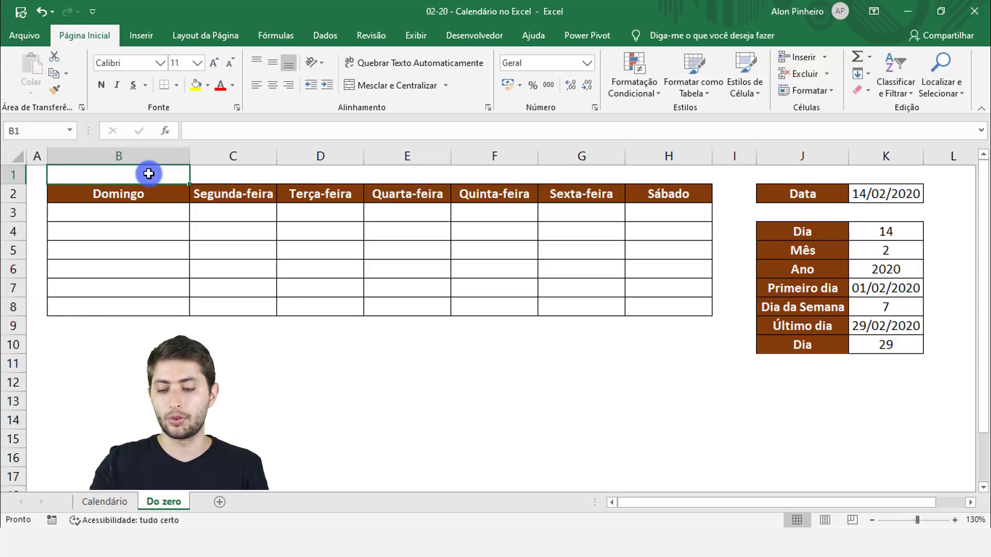
type("1")
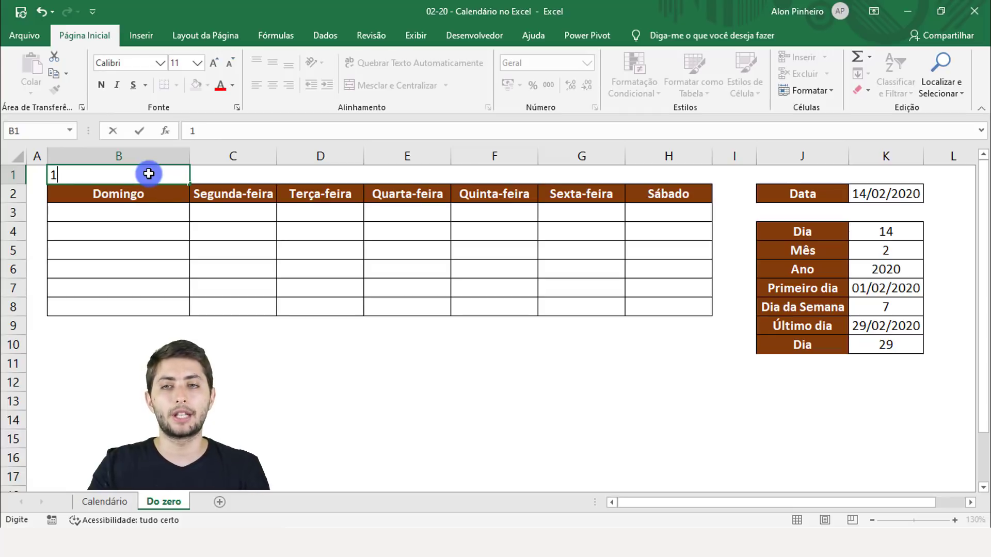
key("Tab")
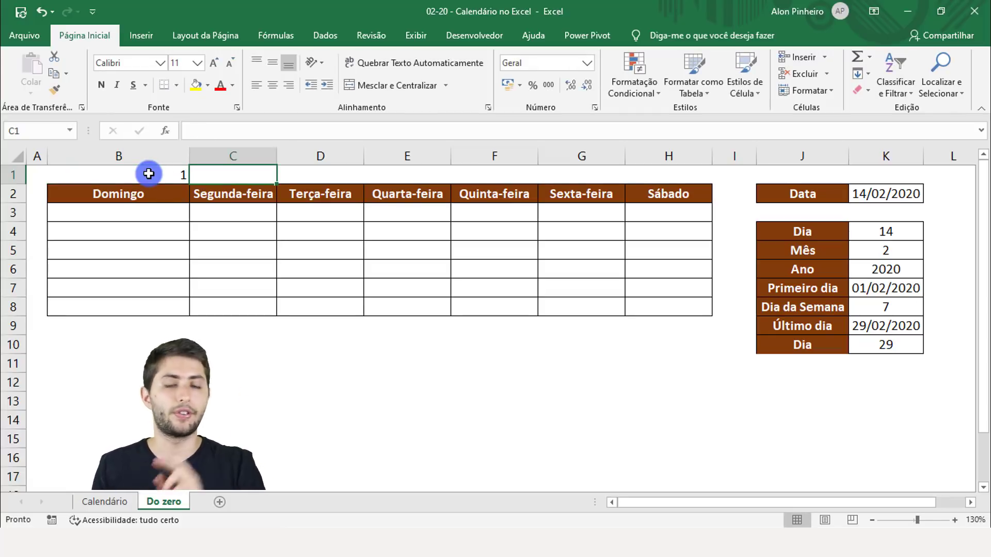
type("2")
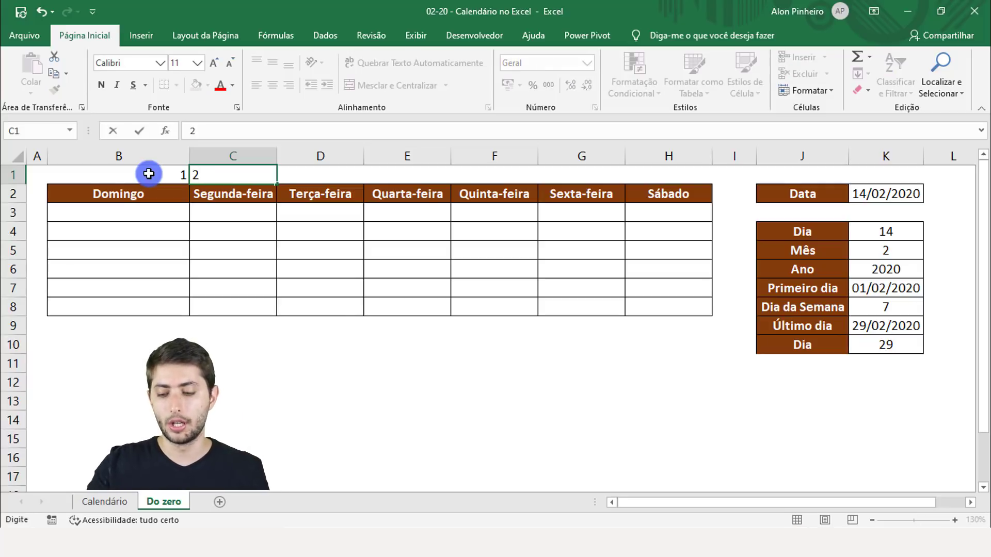
key("Tab")
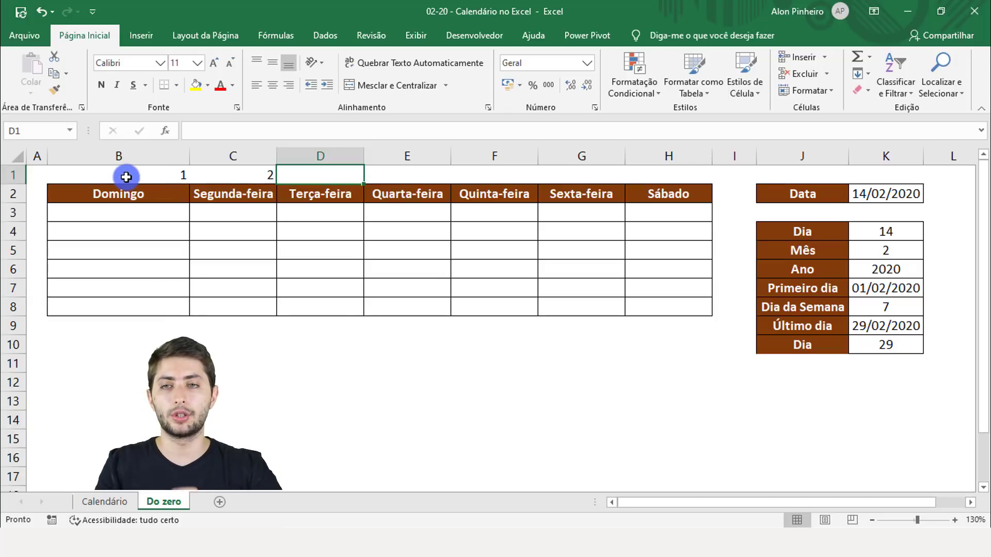
left_click(126, 177)
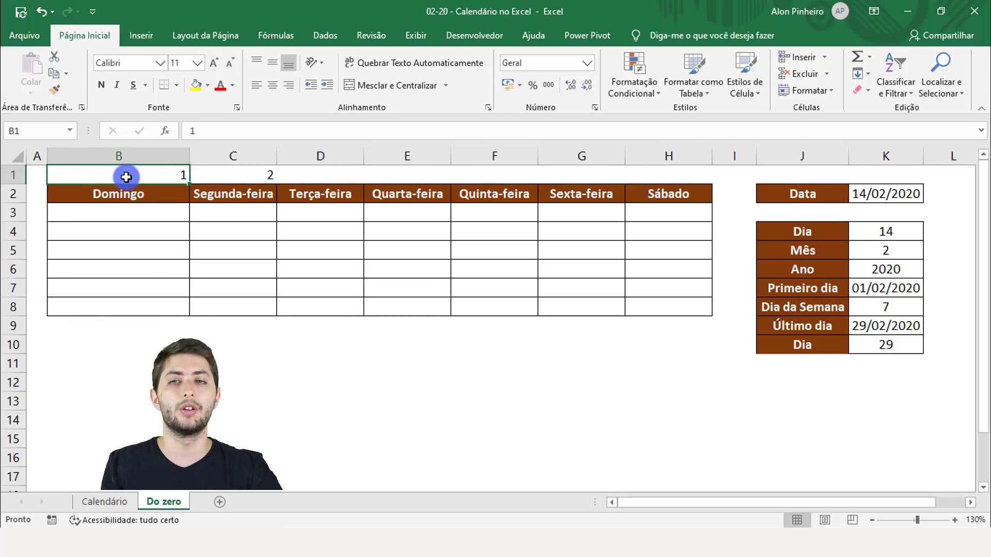
left_click_drag(126, 177, 253, 177)
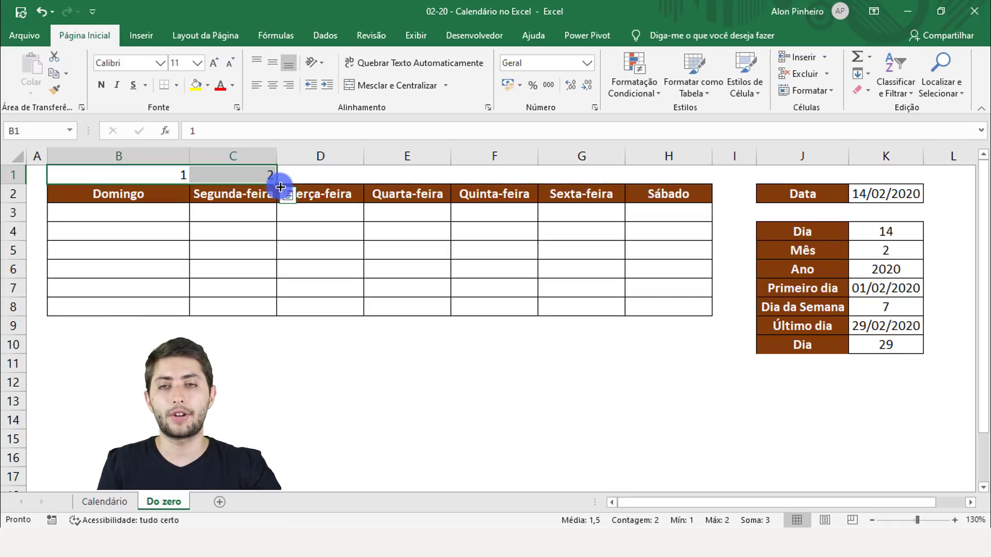
left_click_drag(276, 185, 674, 170)
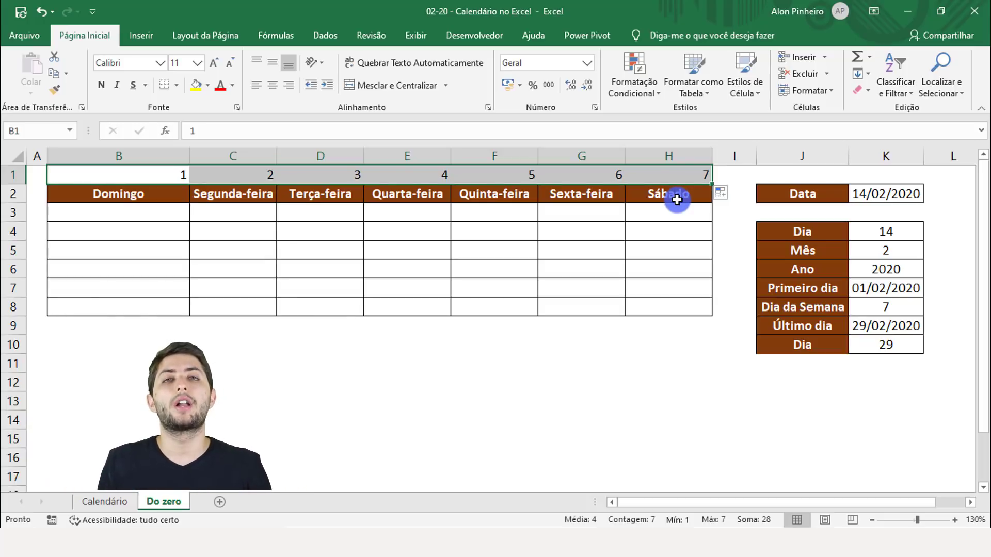
Review the numbered weekday headers and first calendar row alongside the Primeiro dia and Dia da Semana helper cells
left_click(160, 210)
left_click_drag(150, 190, 648, 181)
left_click_drag(147, 177, 648, 168)
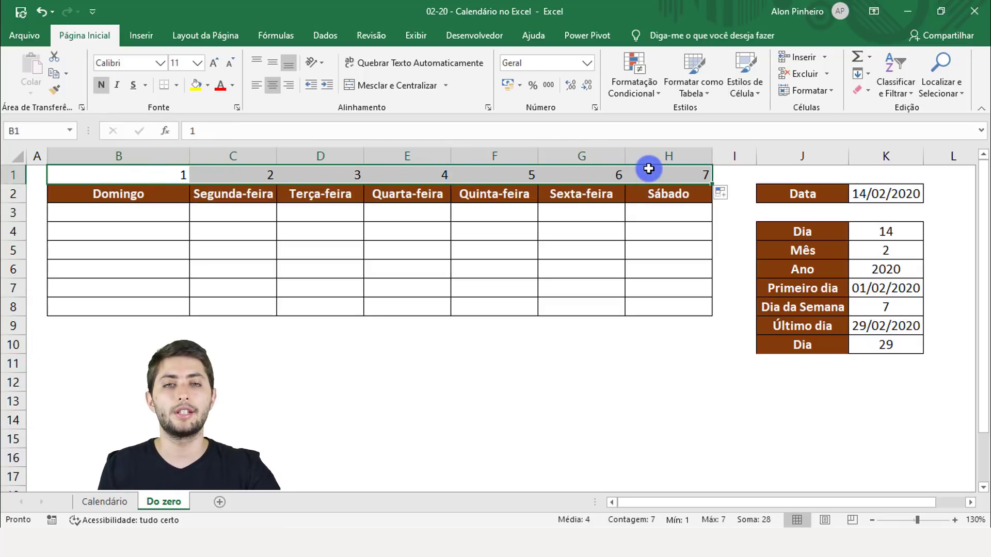
left_click(612, 214)
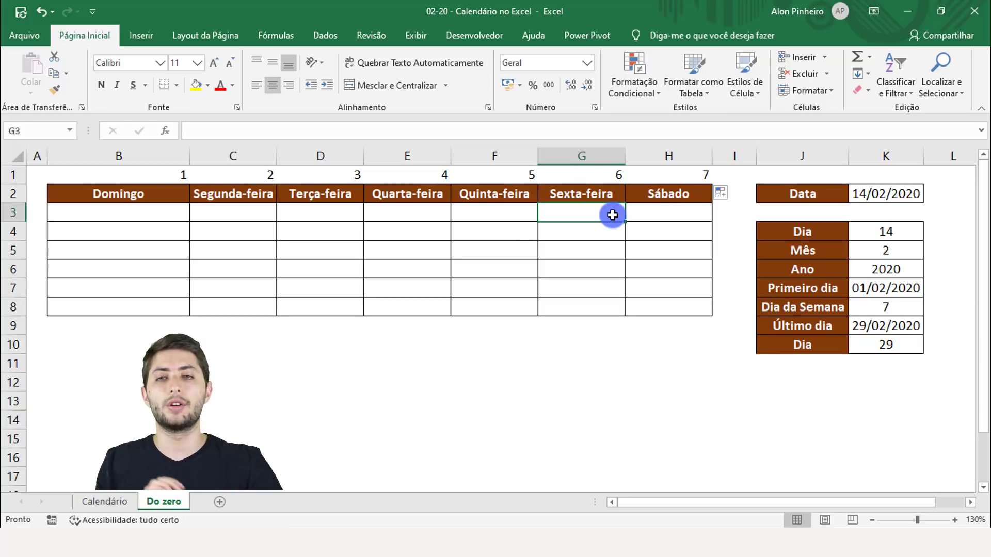
left_click_drag(173, 214, 642, 212)
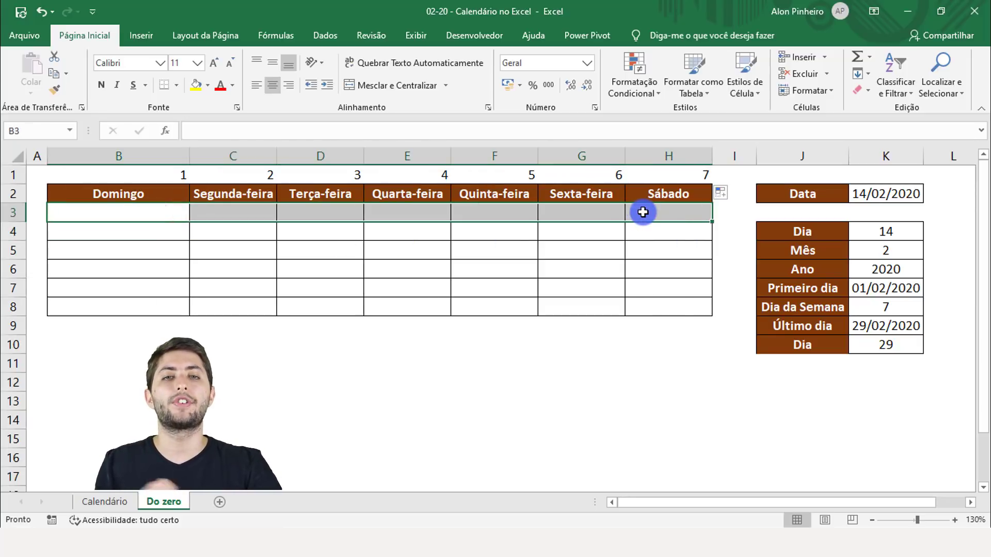
left_click(873, 285)
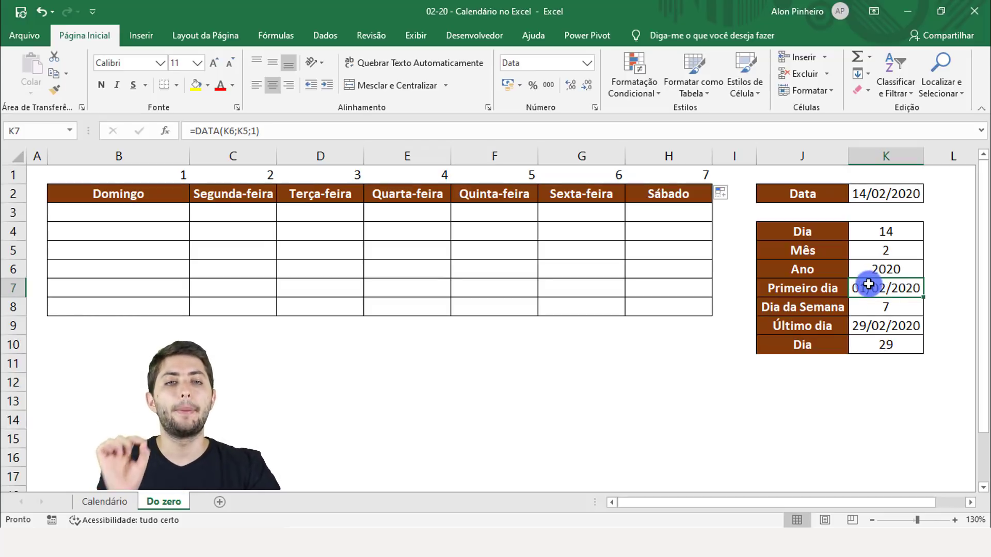
left_click(886, 306)
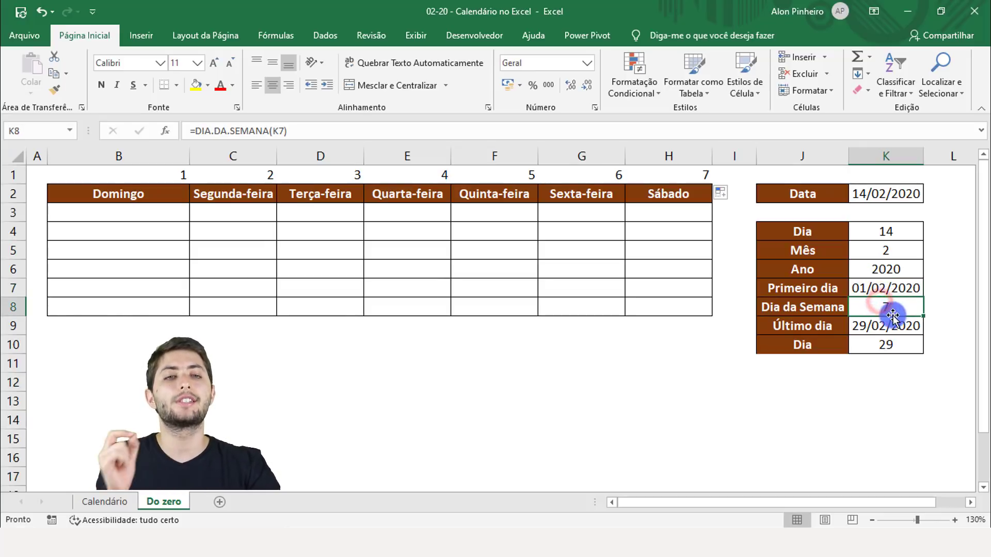
Try fixed day numbers, 1 in Sábado cell H3 and 2 in Domingo cell B4, and undo both entries
left_click(694, 211)
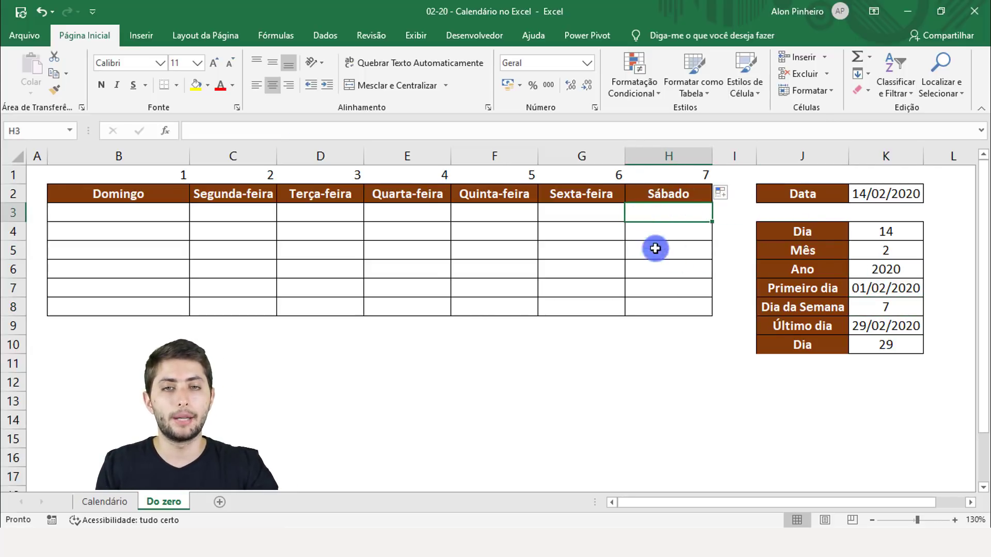
type("1")
key("Return")
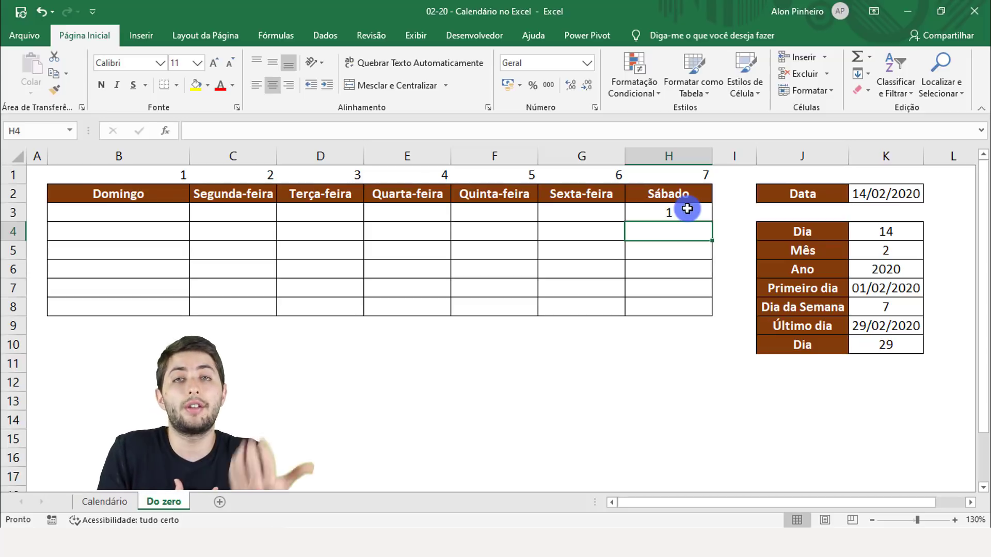
left_click(686, 209)
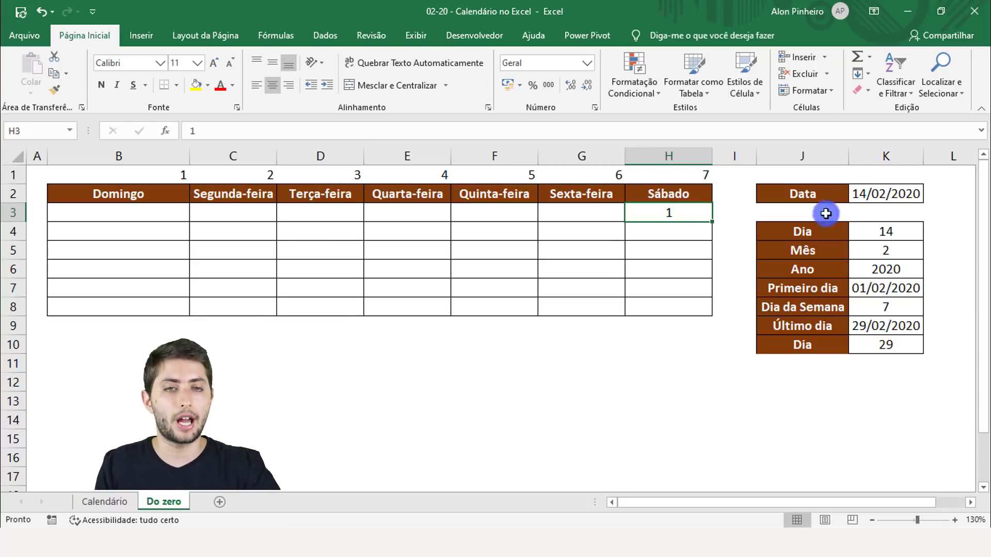
left_click(881, 194)
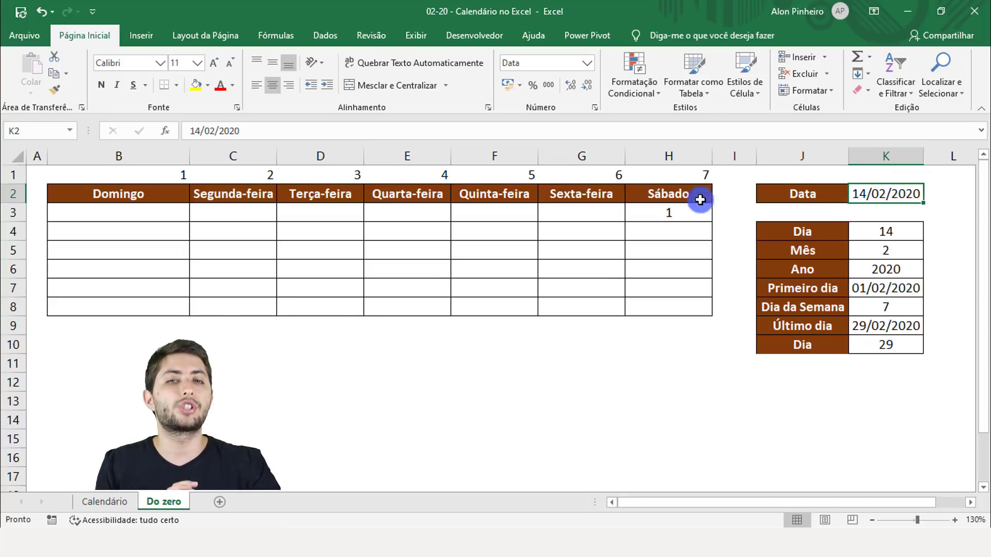
left_click(675, 214)
left_click(162, 229)
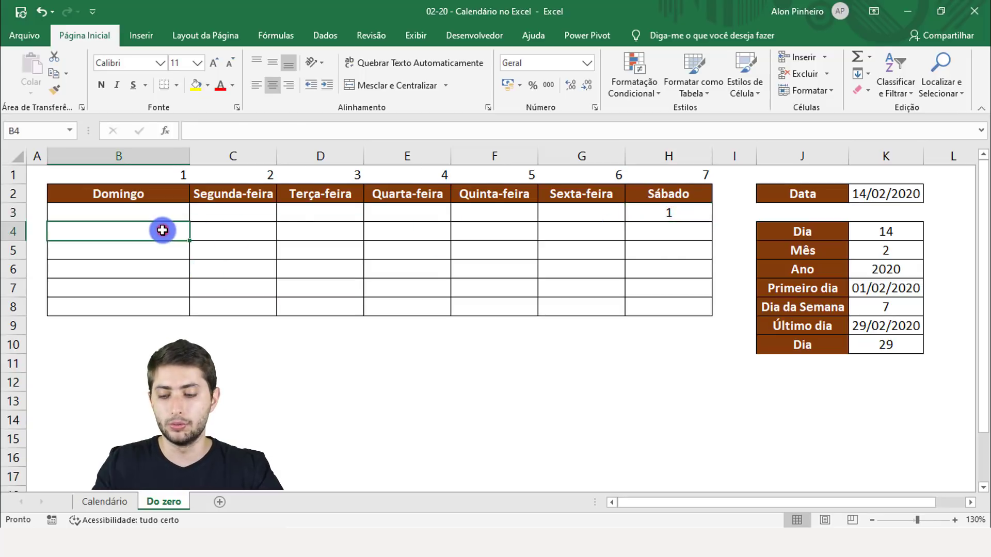
type("2")
key("Tab")
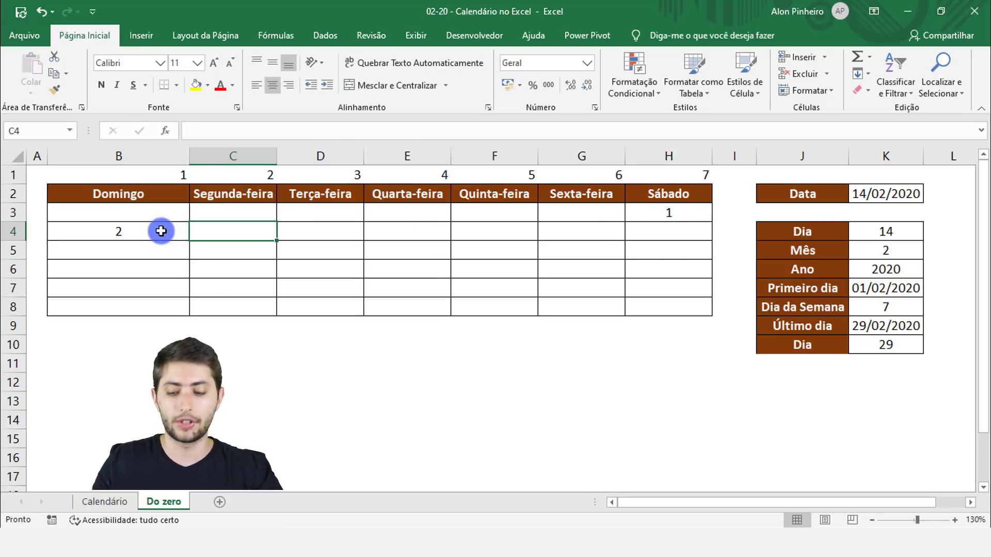
key("ctrl+z")
key("ctrl+z")
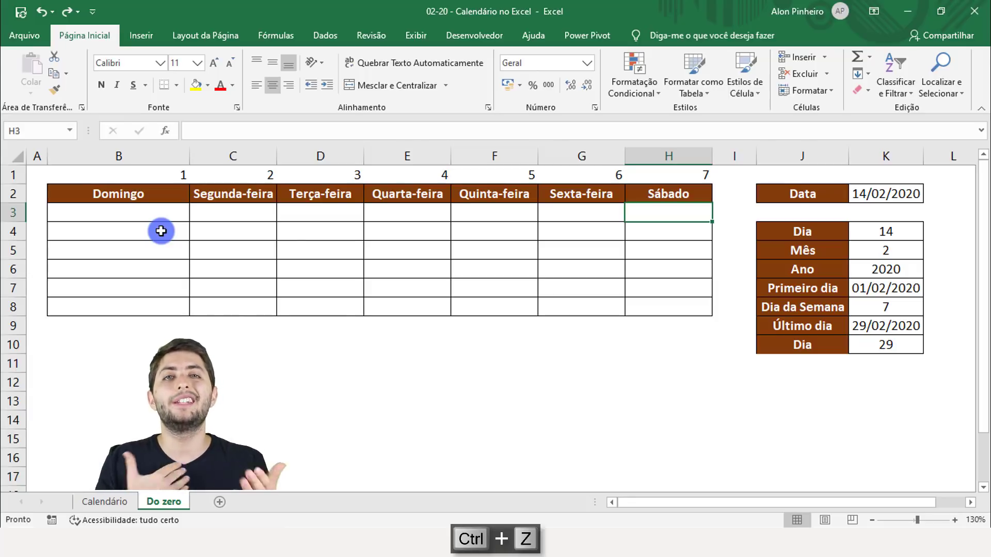
Compare the Dia da Semana value in K8 with the weekday number above each first-week cell from B3 to H3
left_click(859, 193)
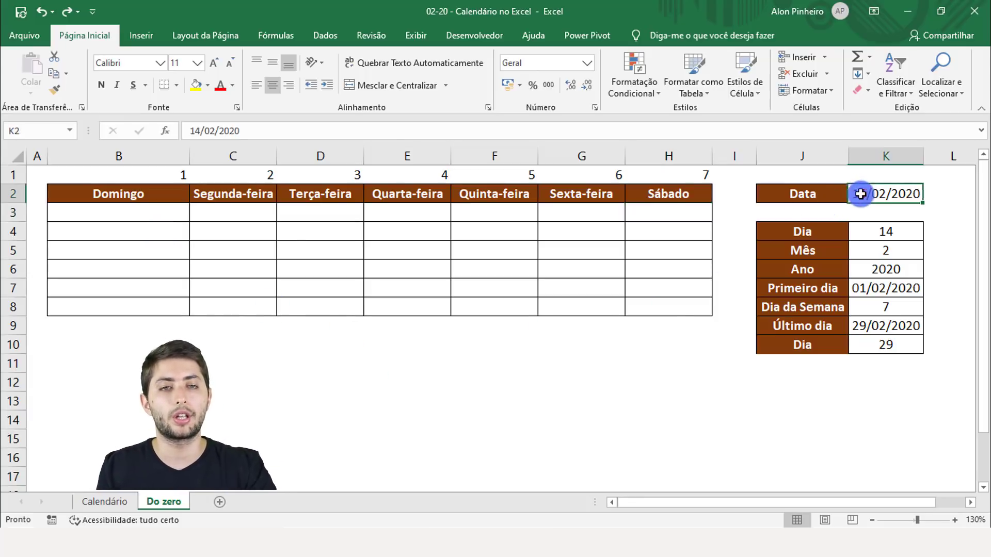
left_click(669, 206)
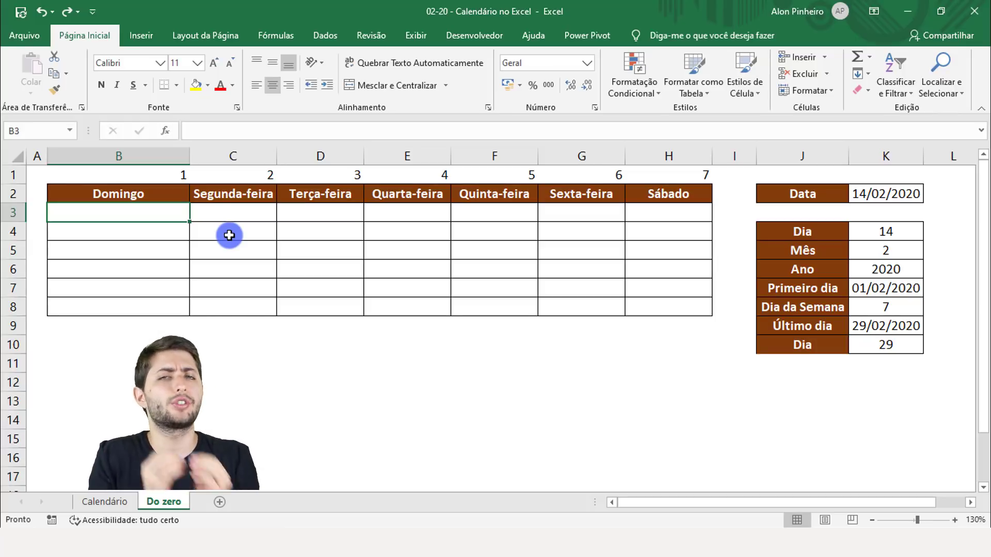
left_click(899, 312)
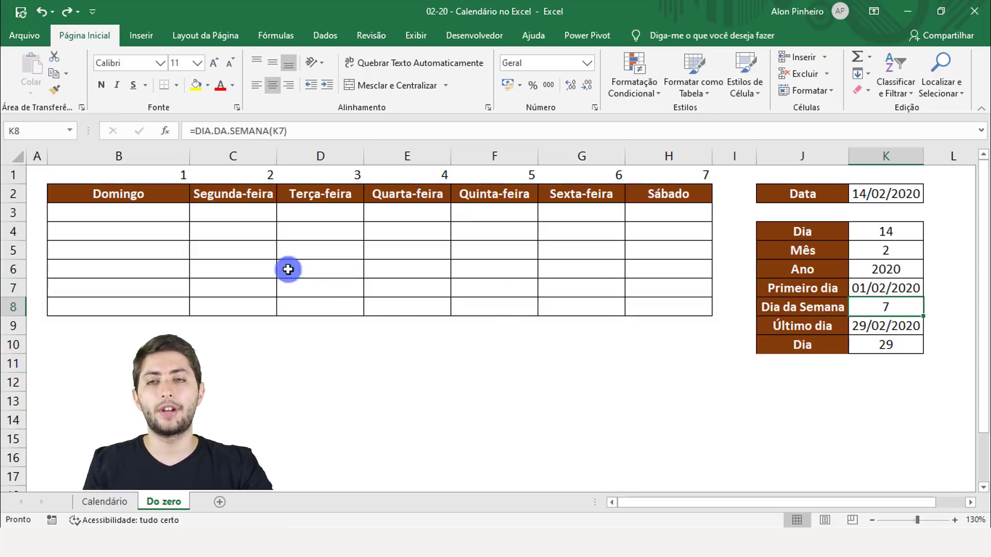
left_click_drag(131, 209, 685, 212)
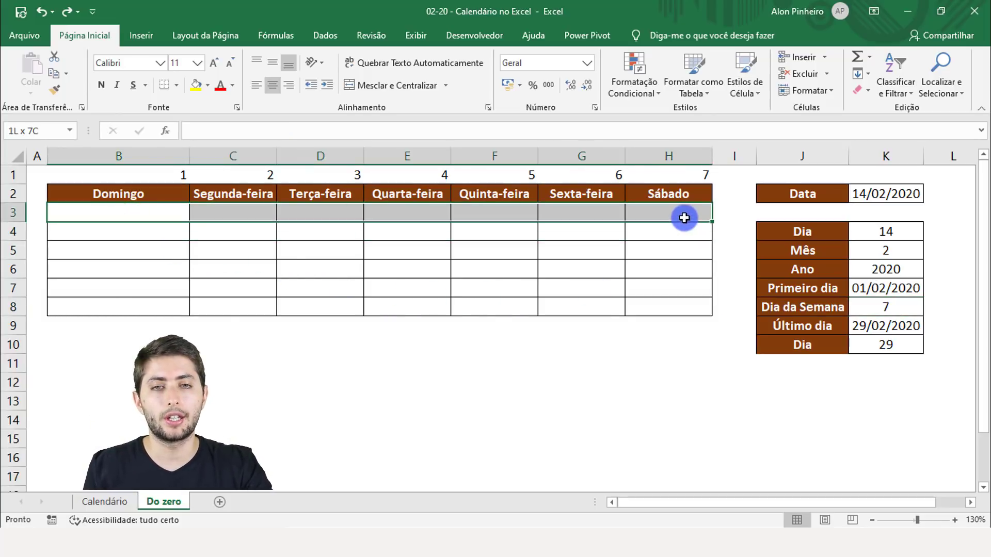
left_click(888, 308)
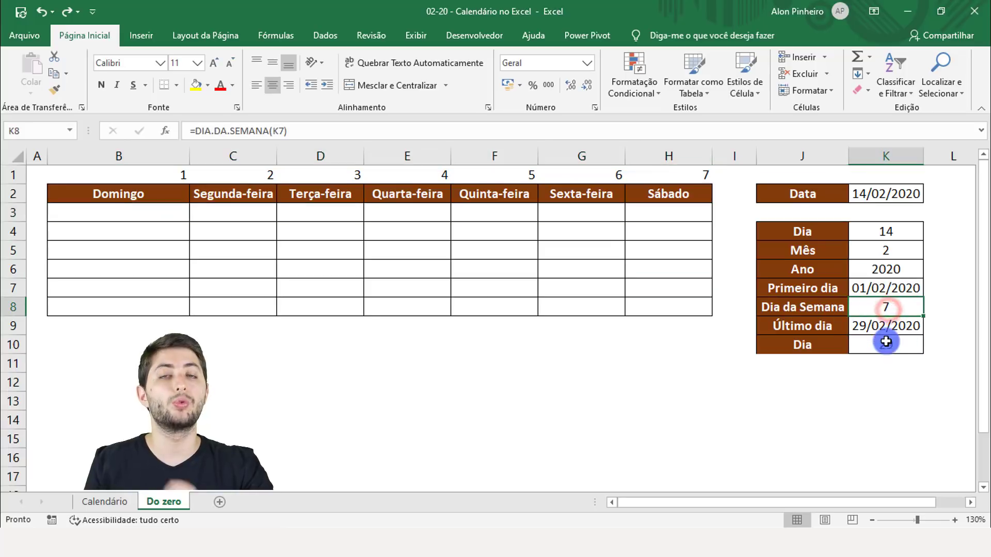
left_click(164, 212)
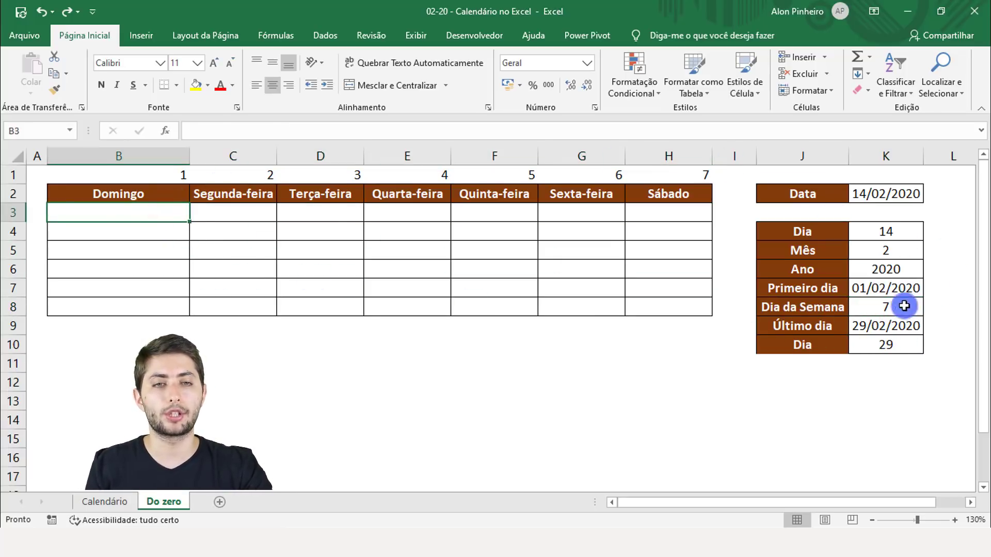
left_click(162, 171)
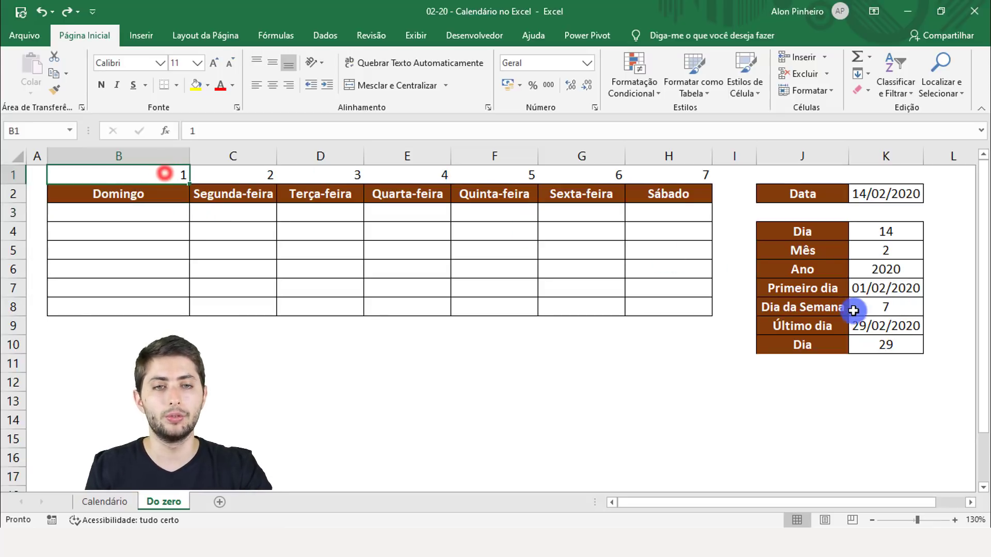
left_click(864, 312)
left_click(260, 177)
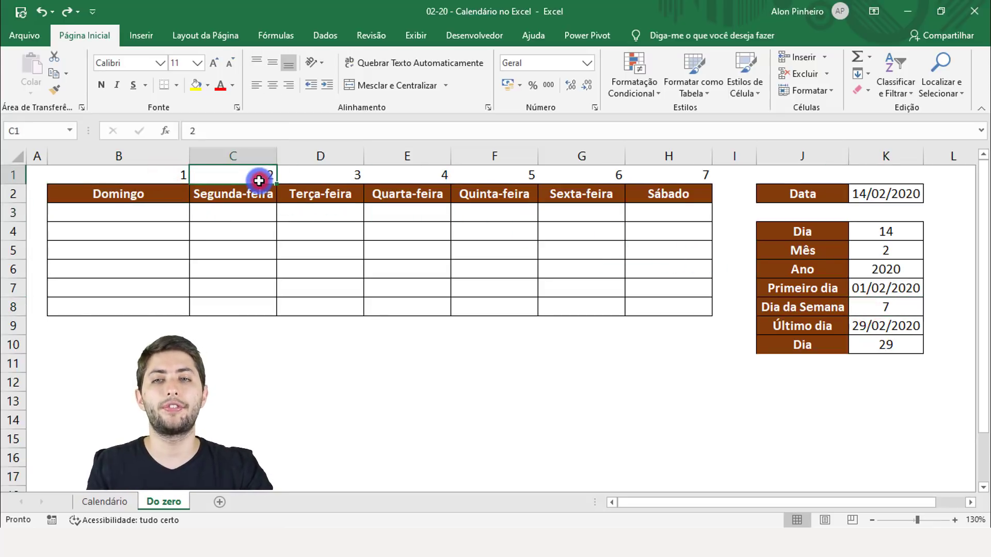
left_click(892, 304)
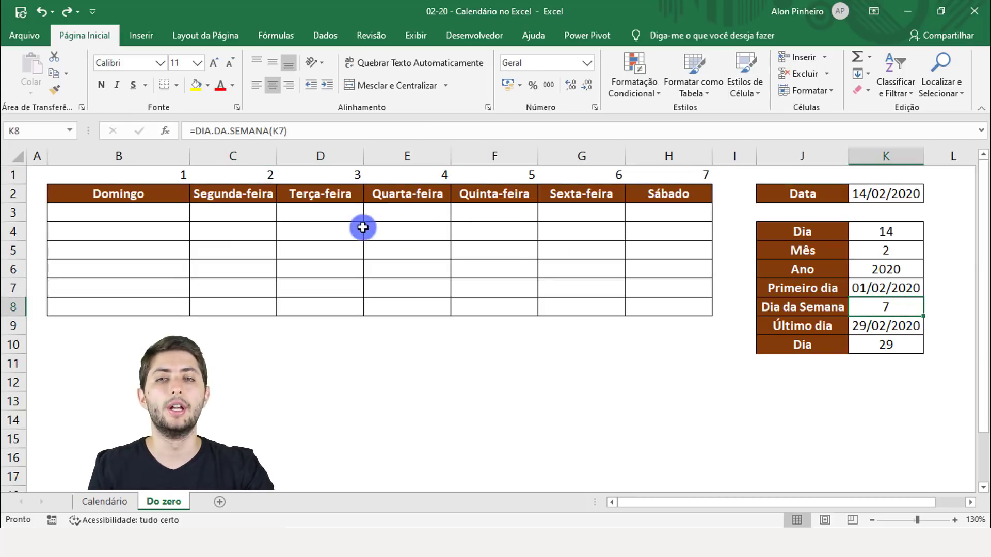
left_click(358, 214)
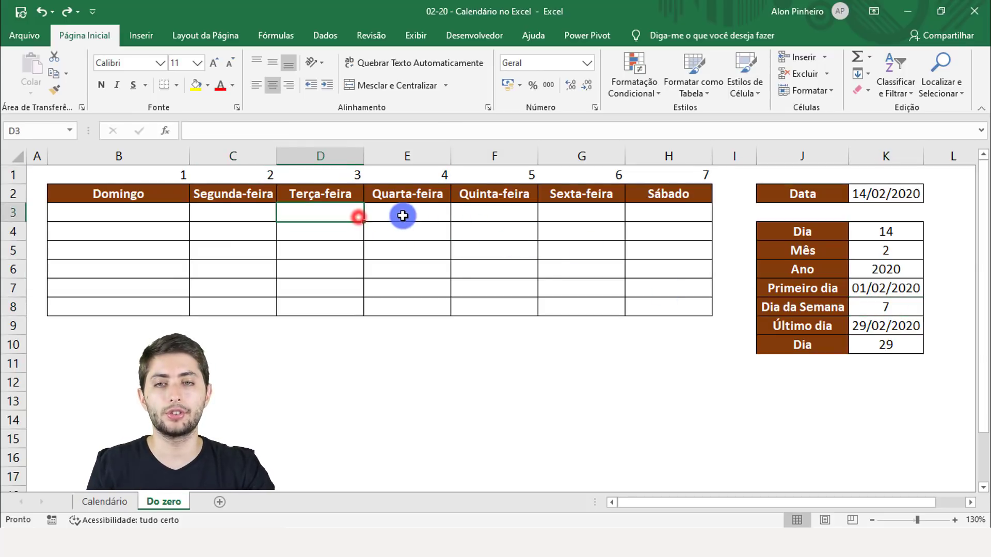
left_click(401, 214)
left_click(483, 209)
left_click(595, 215)
left_click_drag(676, 170, 686, 204)
left_click(875, 308)
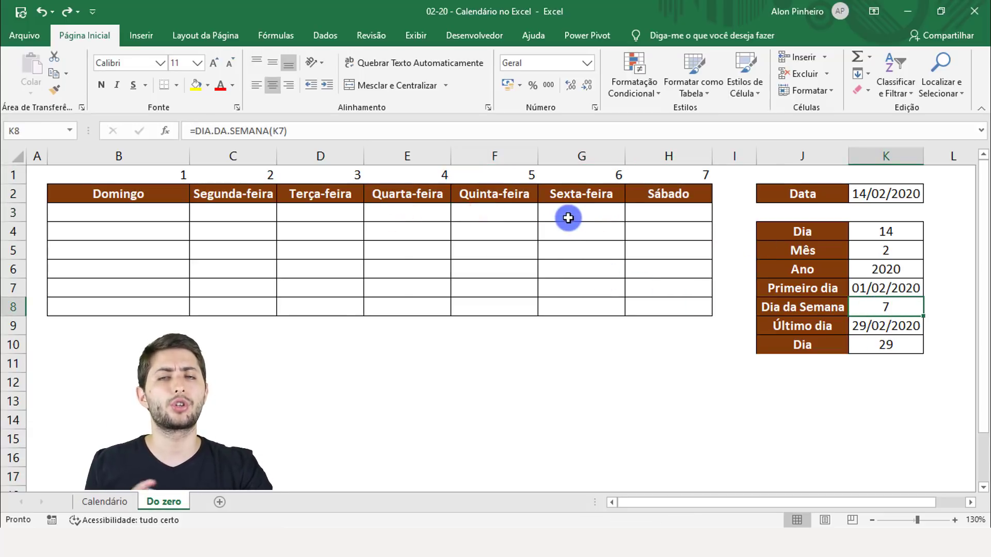
left_click(663, 206)
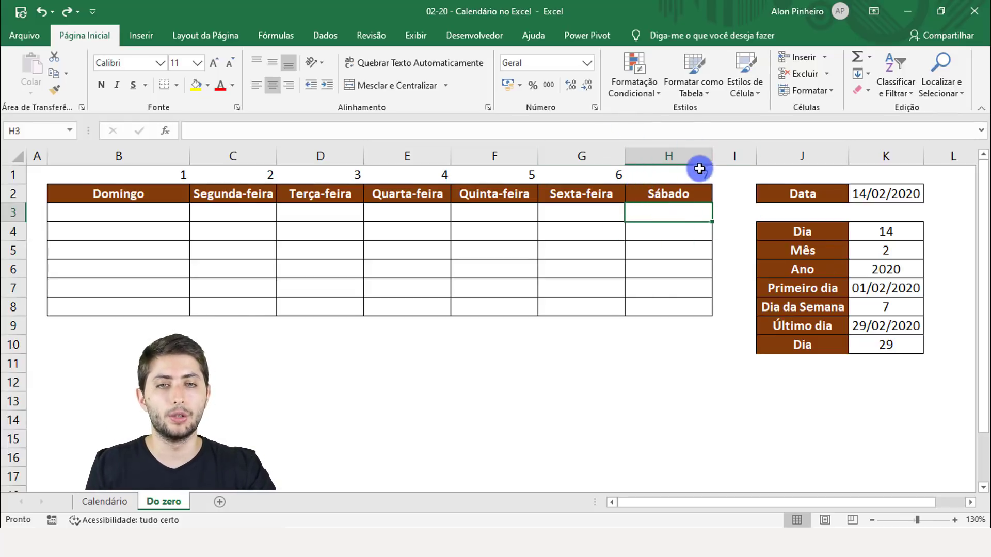
left_click(682, 169)
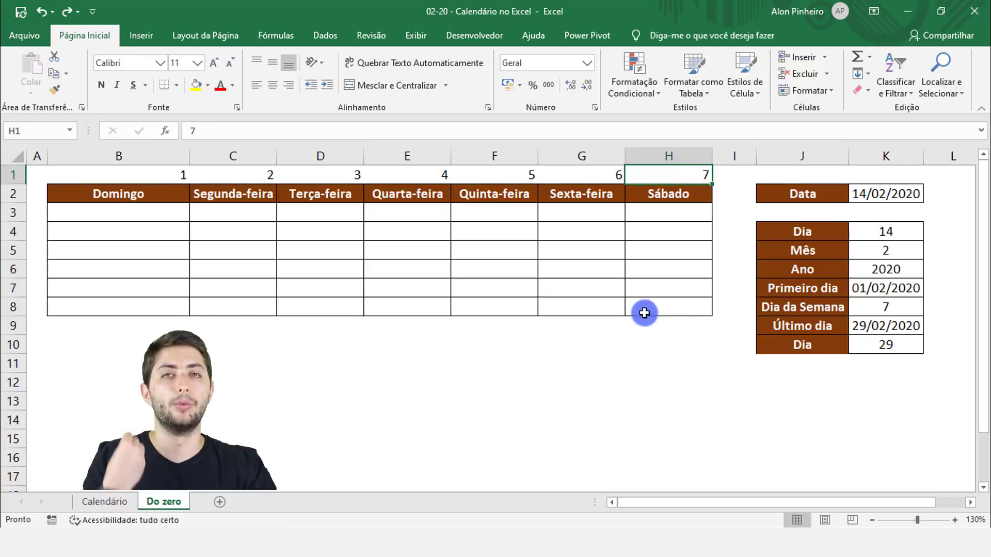
left_click(639, 213)
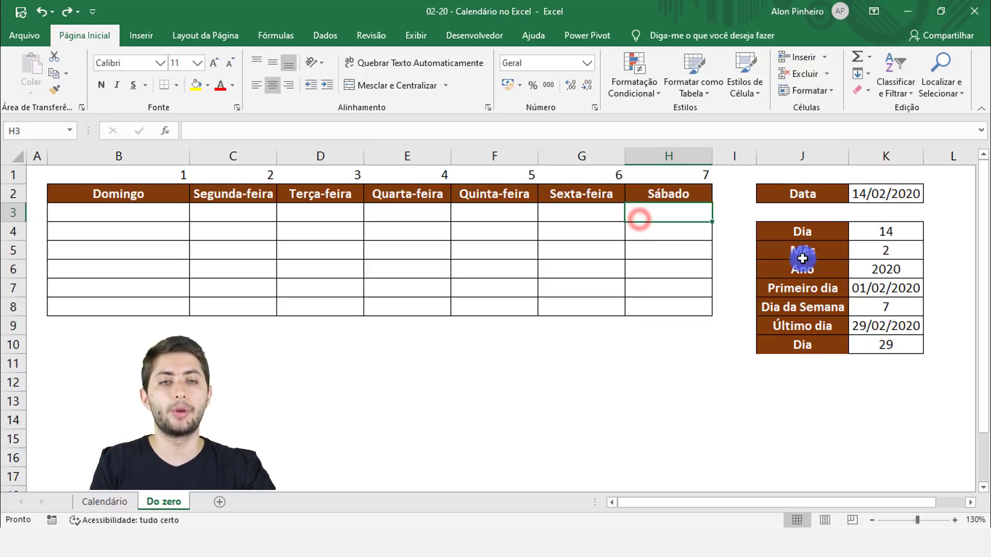
left_click(883, 306)
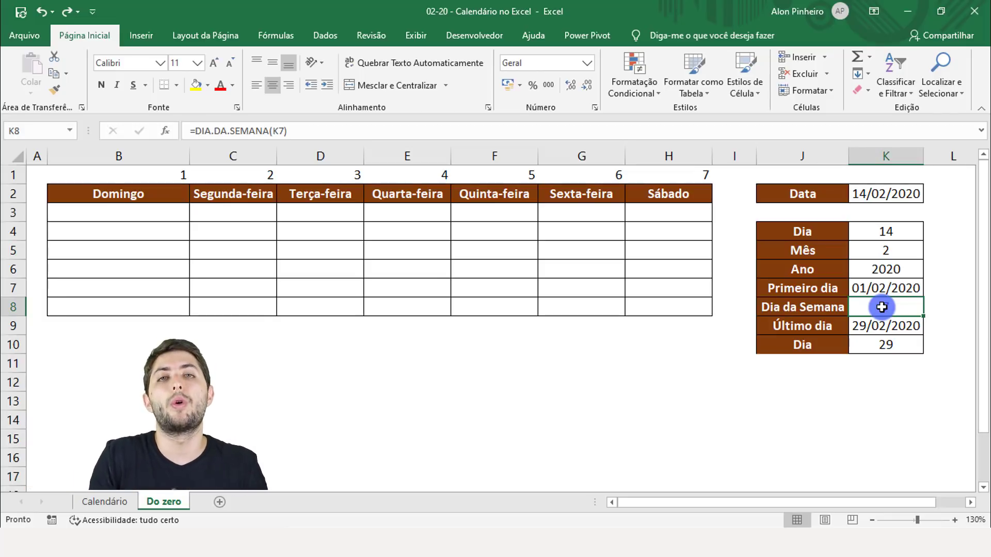
Start an SE formula in Sábado cell H3 that tests whether weekday number H1 equals the Dia da Semana value in K8
left_click(689, 211)
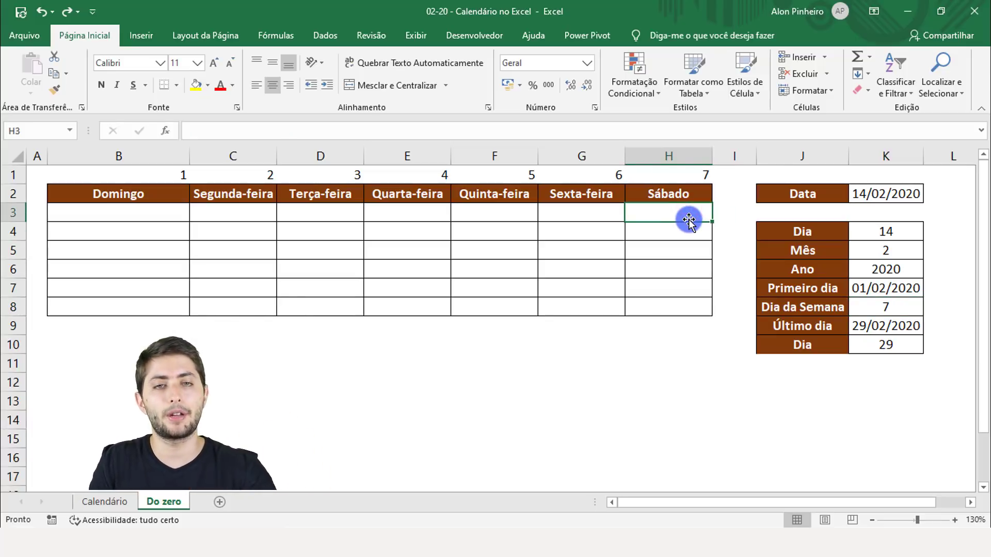
left_click(666, 173)
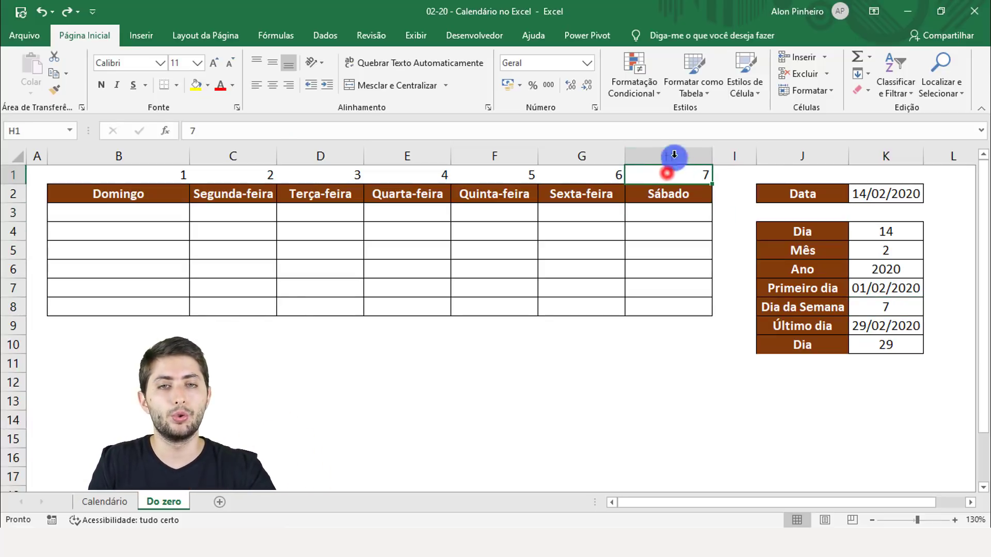
left_click(886, 306)
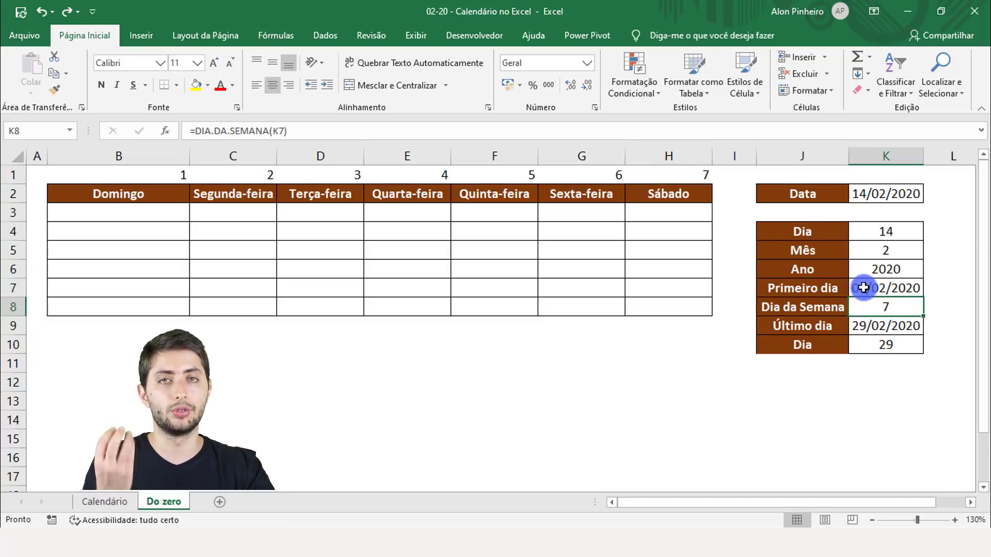
left_click(666, 212)
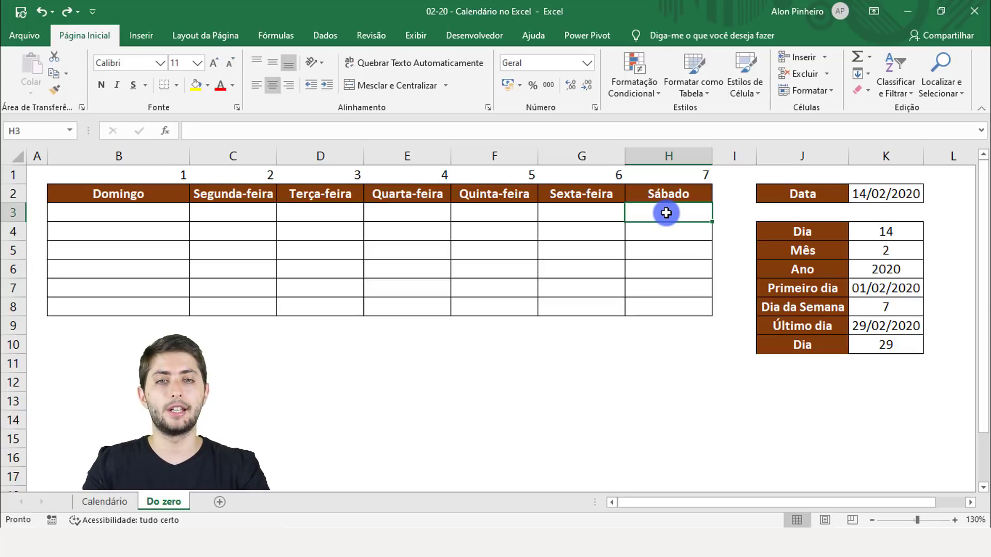
type("=SE(")
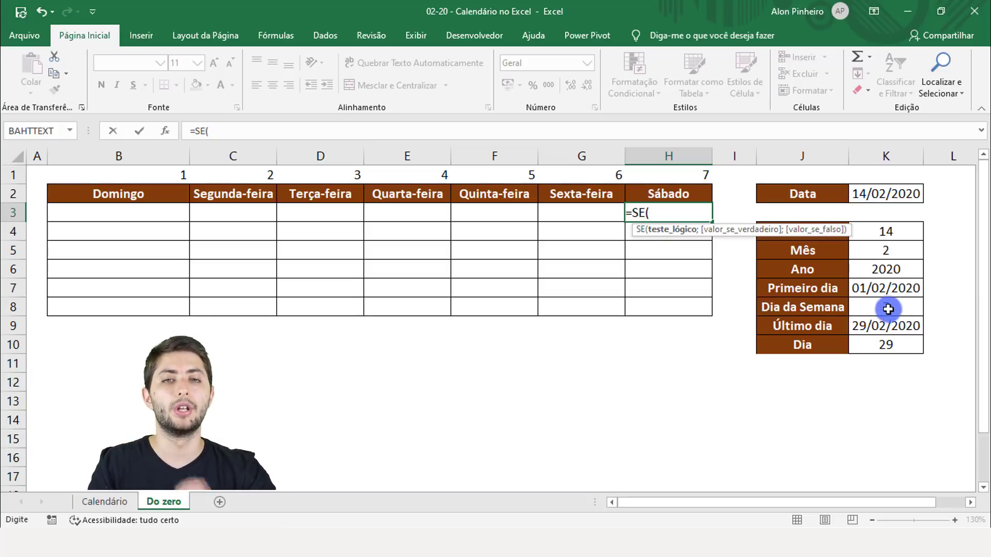
left_click(696, 177)
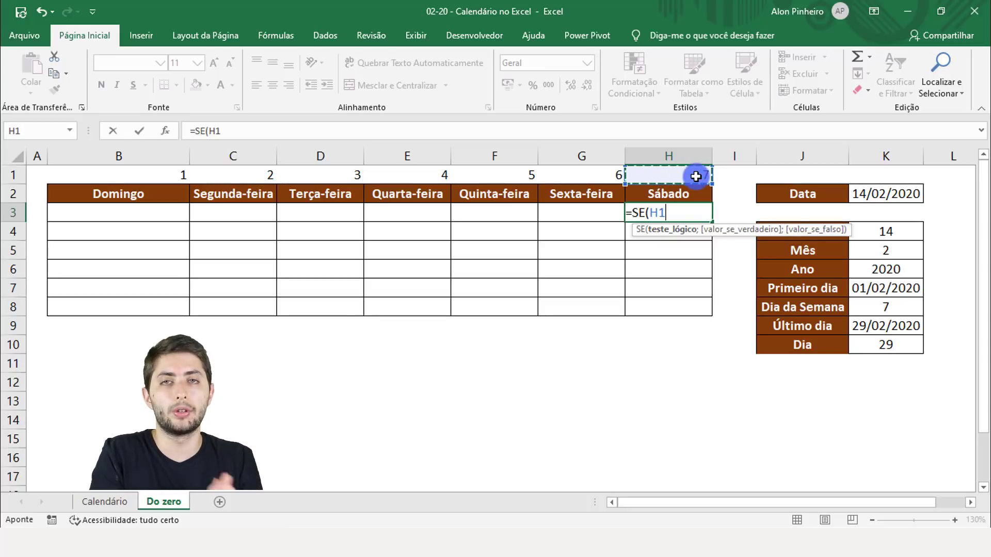
type("=")
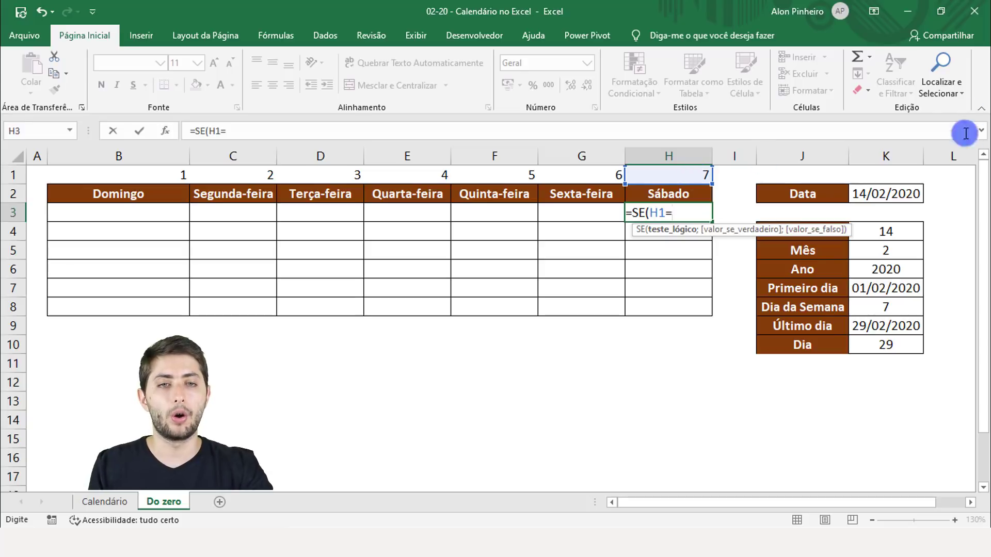
left_click(904, 309)
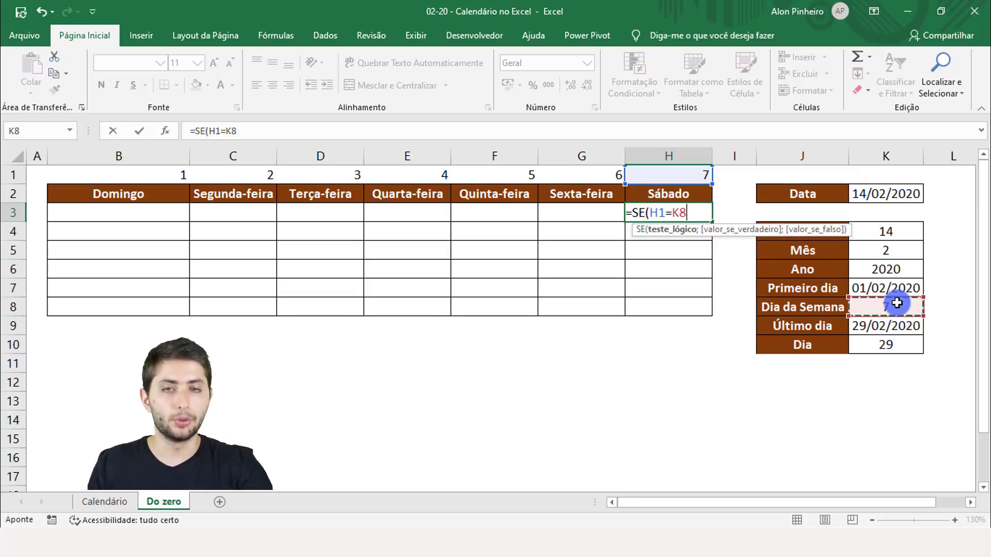
Complete the H3 SE formula so it returns 1 when true and empty text "" when false
type(";")
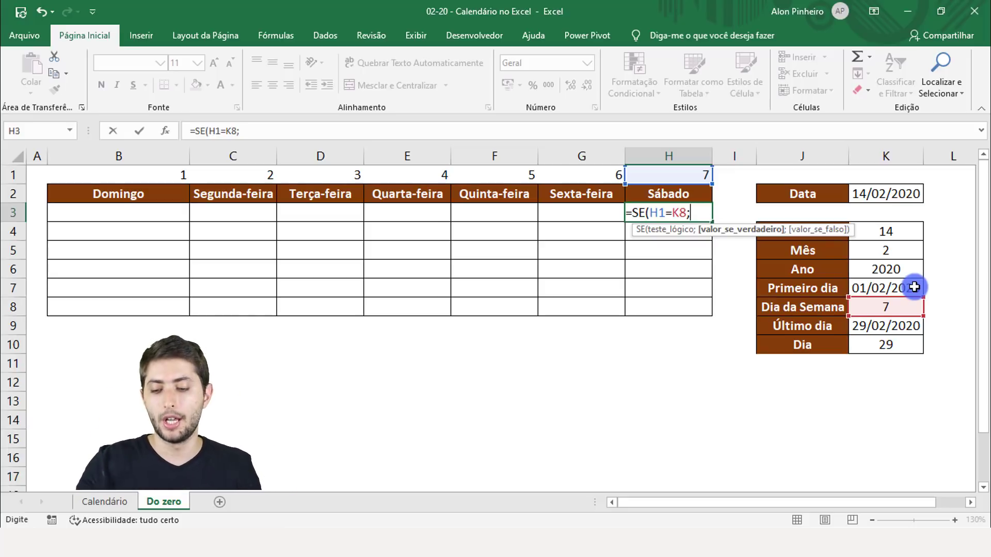
type("1")
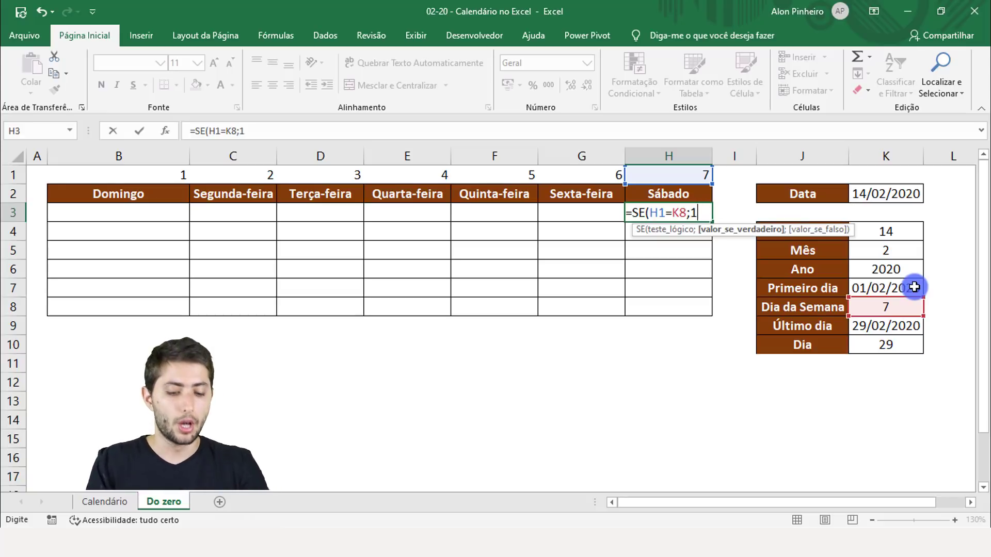
type(";")
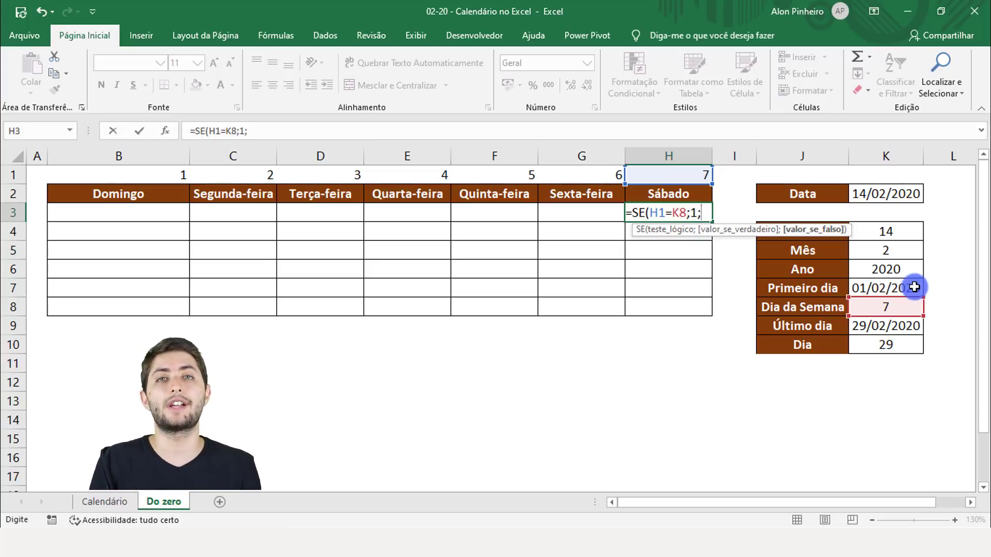
type("\"")
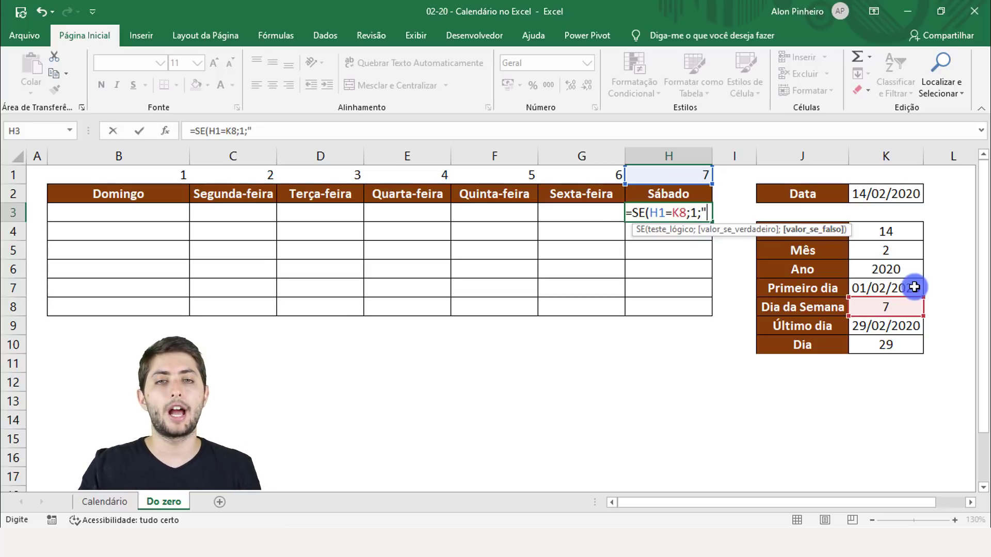
type("\"")
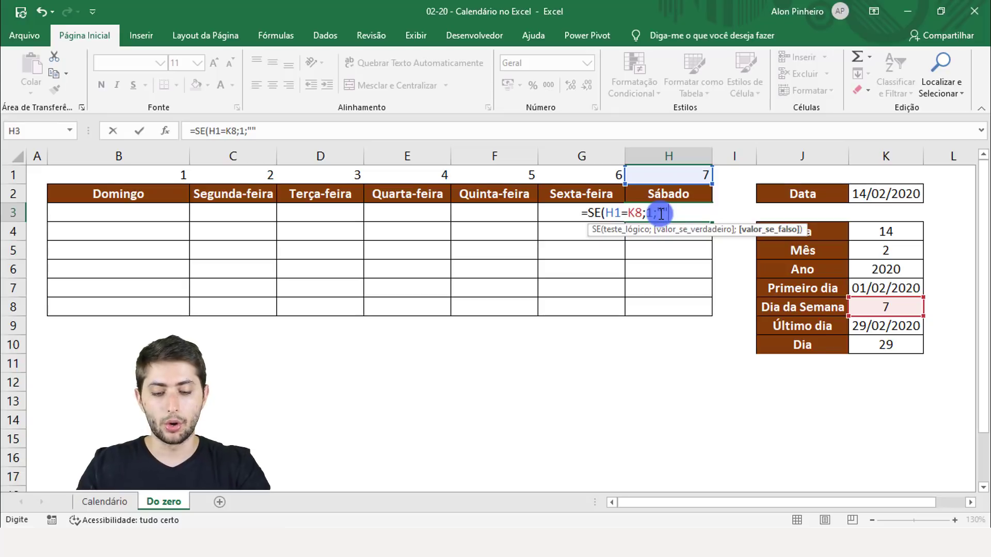
type(")")
key("Return")
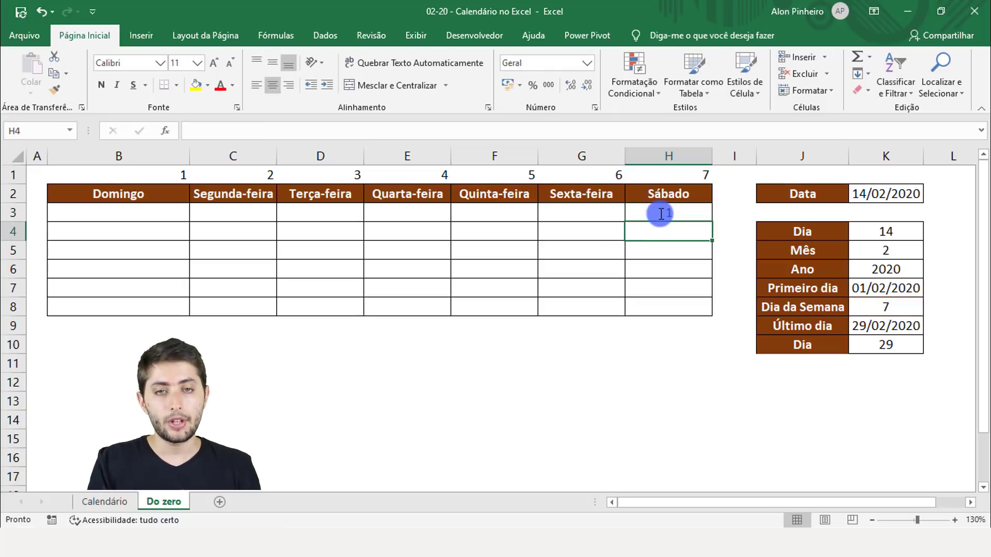
Fill the H3 formula across the first calendar row back to Domingo cell B3
left_click(660, 213)
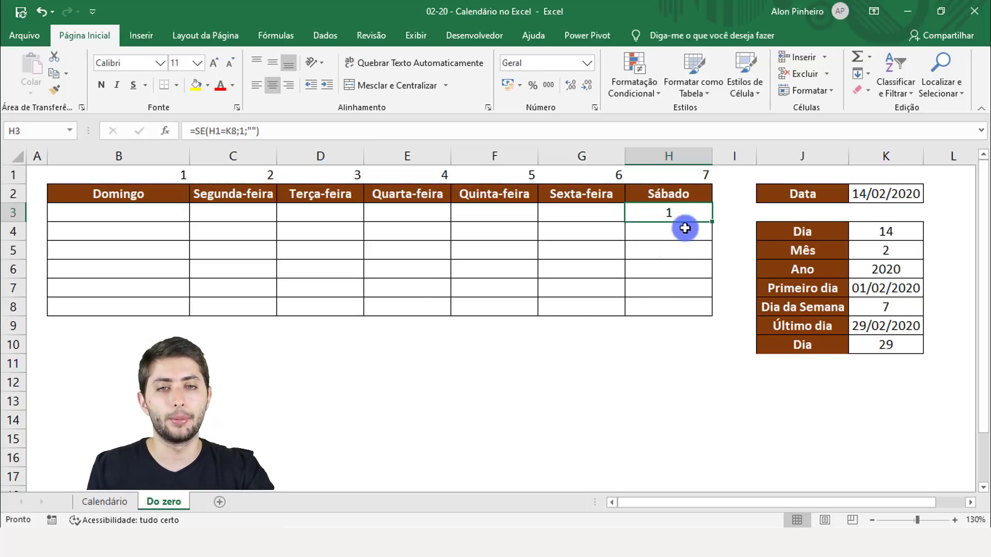
left_click_drag(692, 215, 135, 216)
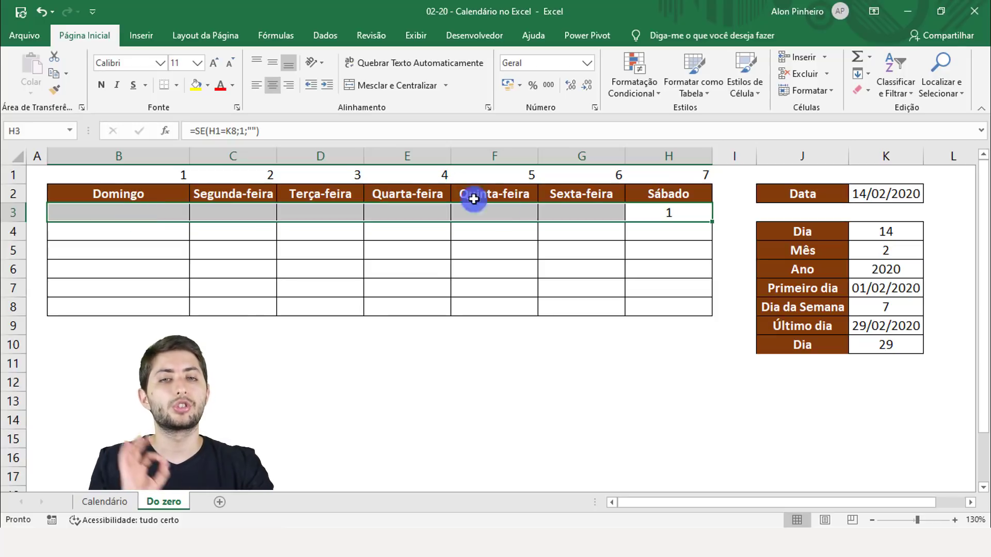
left_click(651, 214)
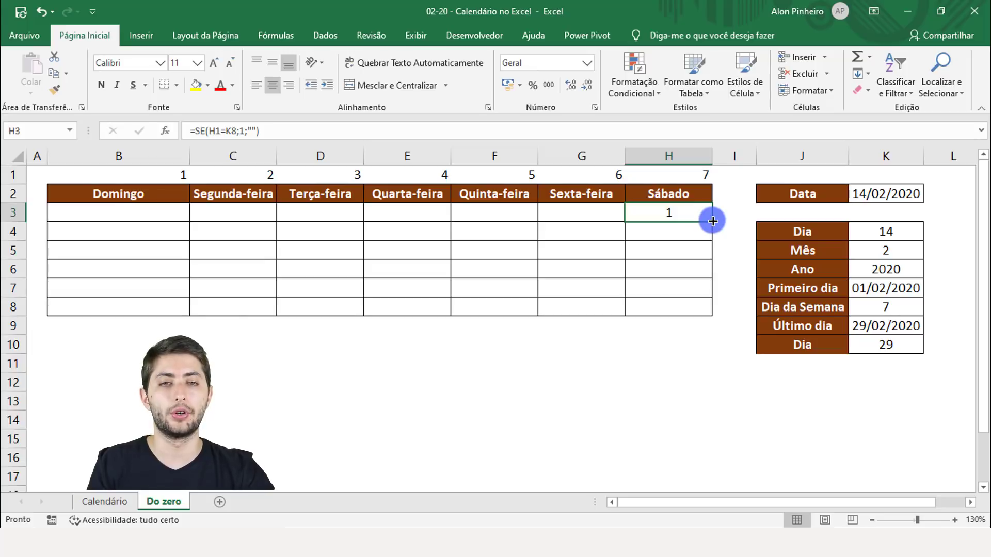
left_click_drag(713, 221, 108, 222)
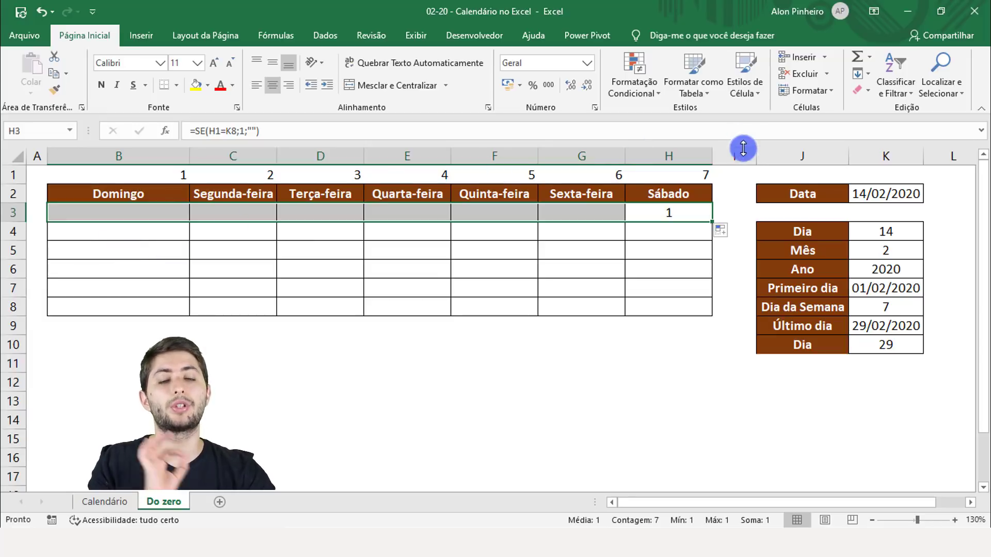
Inspect which cells the formulas in H3 and G3 reference for the weekday number and Dia da Semana
double_click(669, 212)
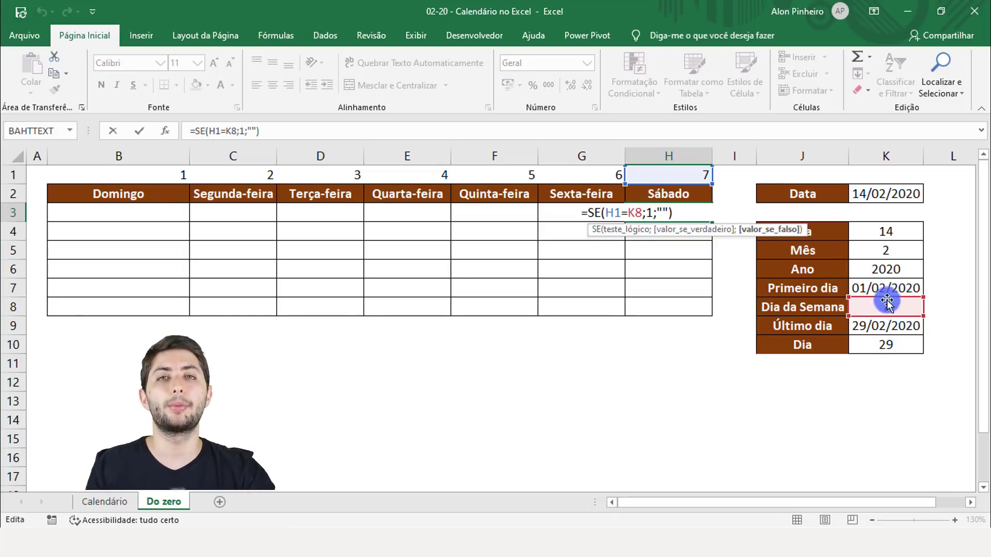
key("ctrl+Return")
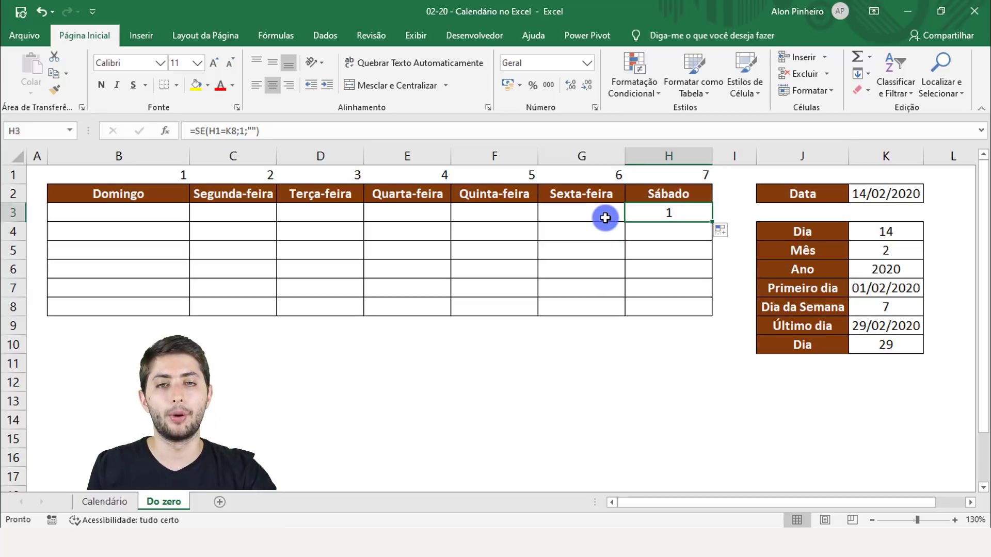
left_click(605, 218)
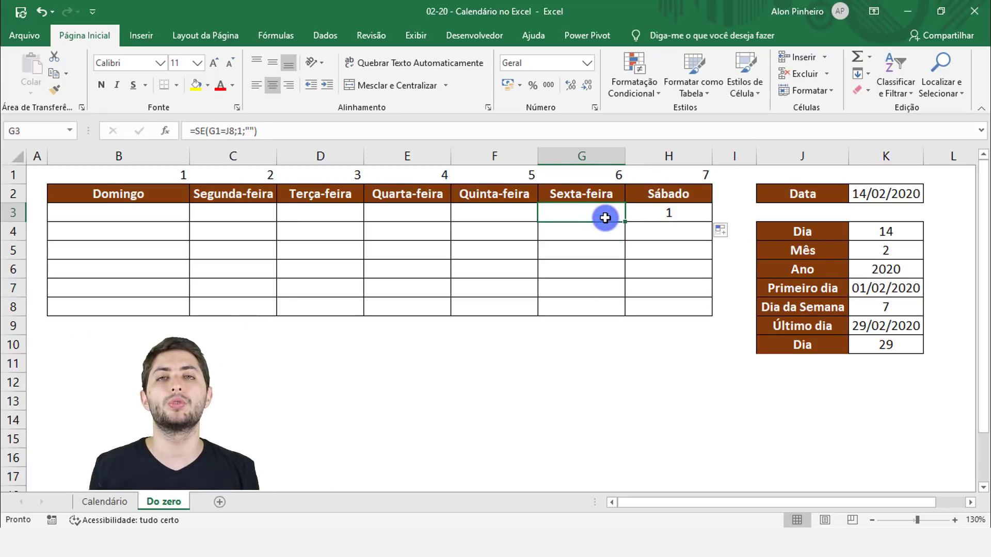
double_click(605, 216)
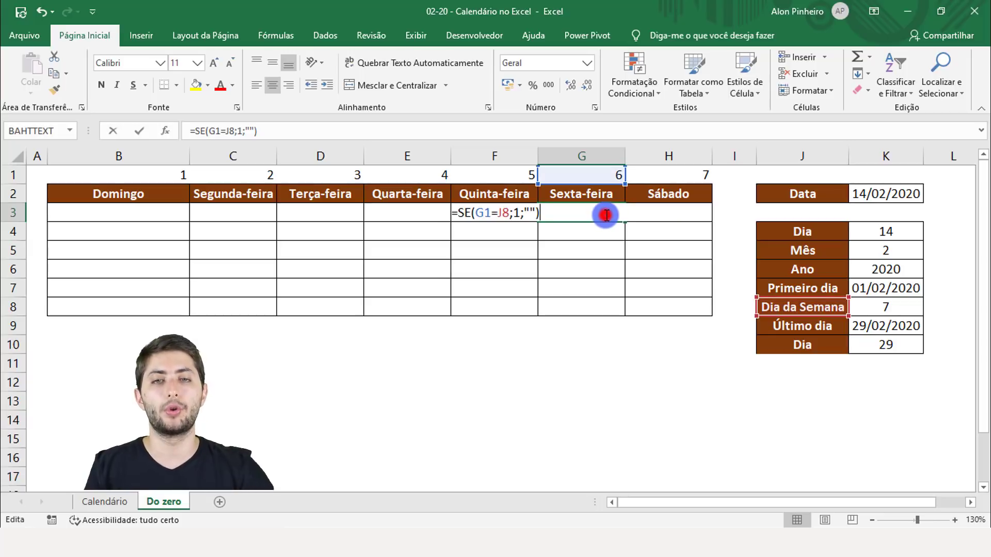
key("Escape")
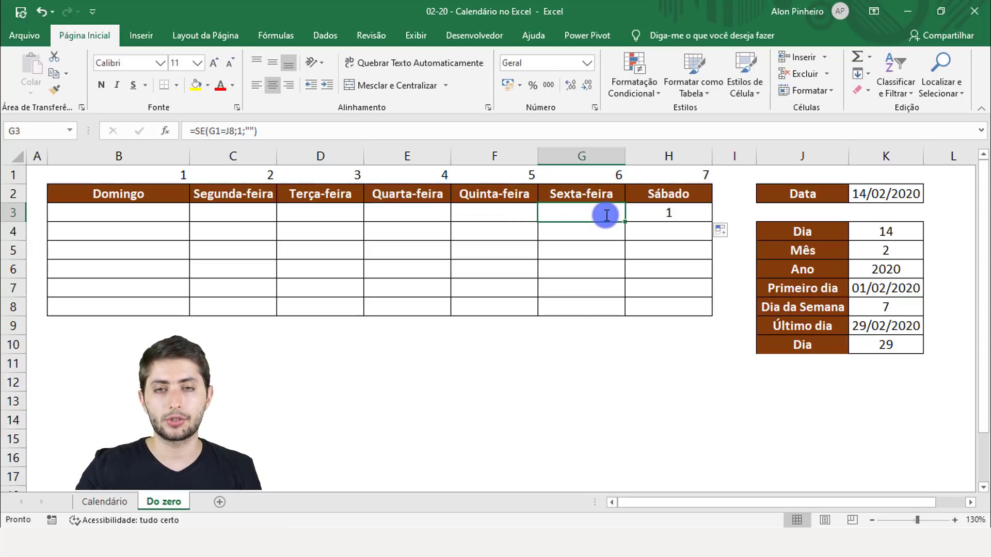
key("F2")
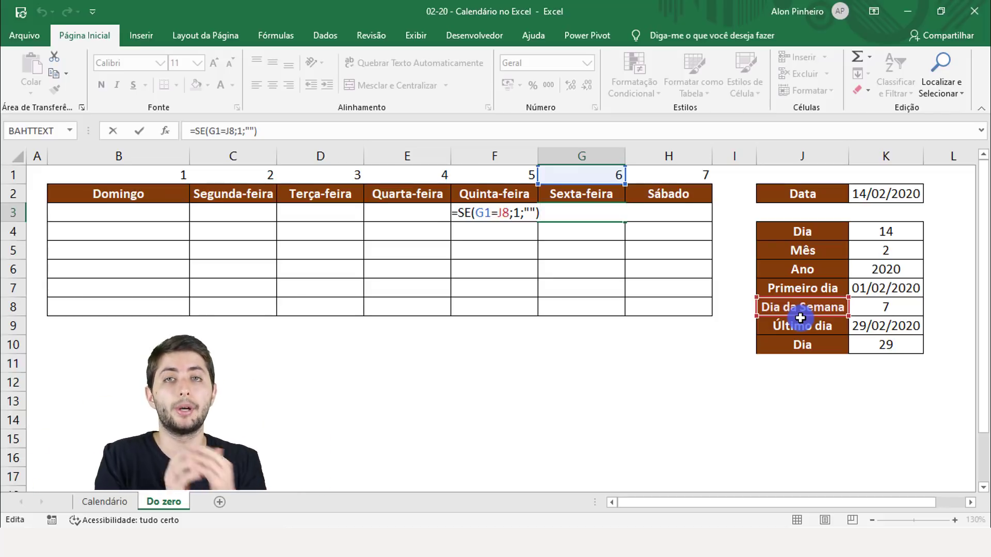
key("ctrl+Return")
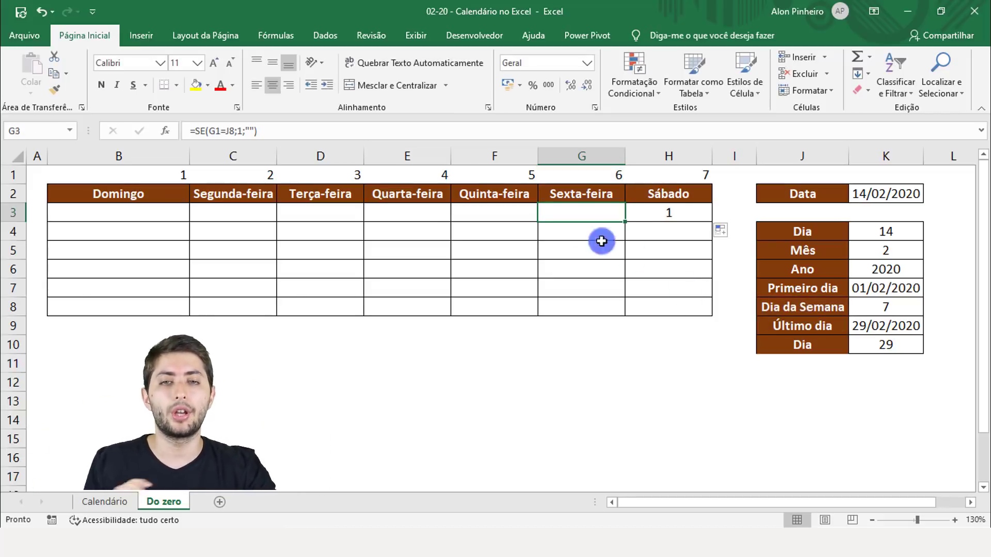
Check the cell references in the copied formulas one by one from Quinta-feira F3 back to Segunda-feira C3
left_click(494, 213)
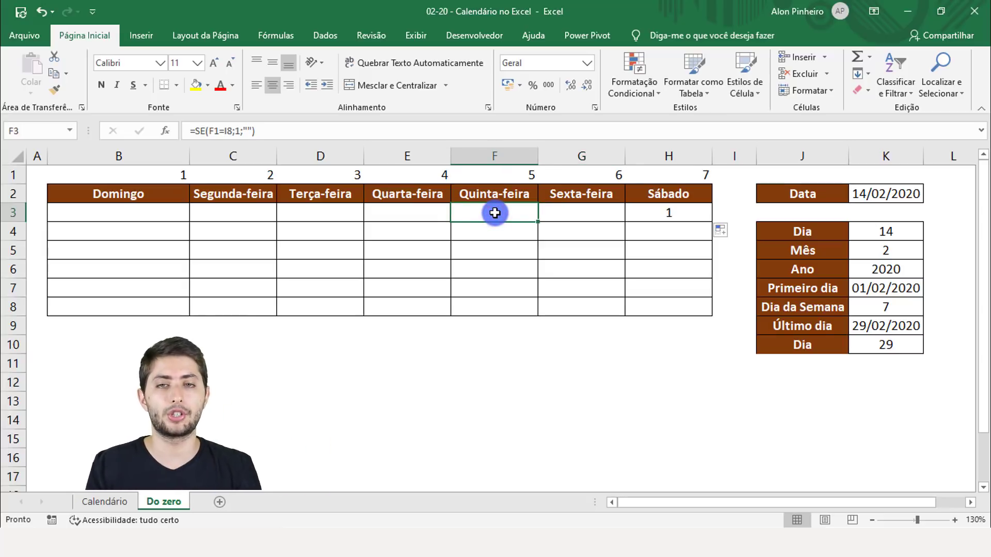
key("F2")
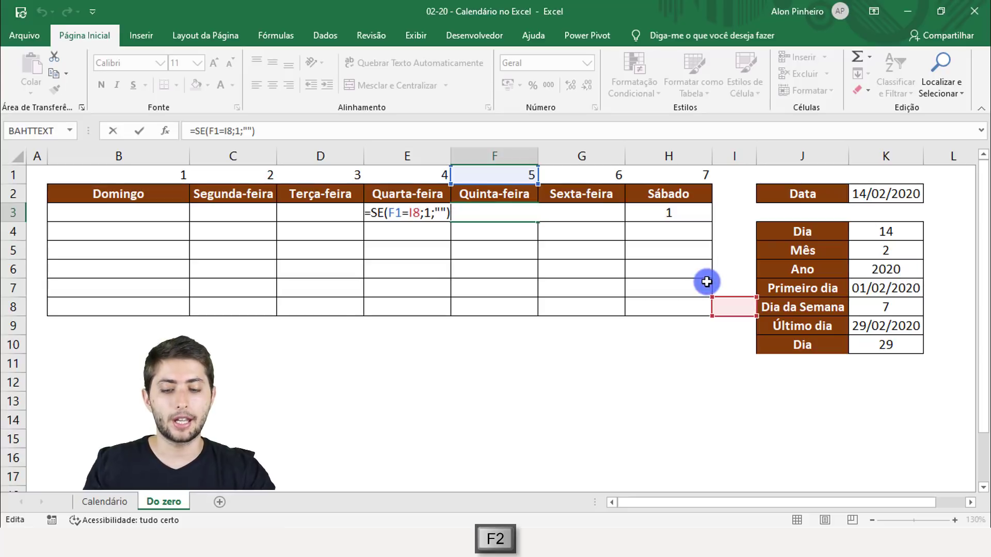
key("Escape")
key("Left")
key("F2")
key("Escape")
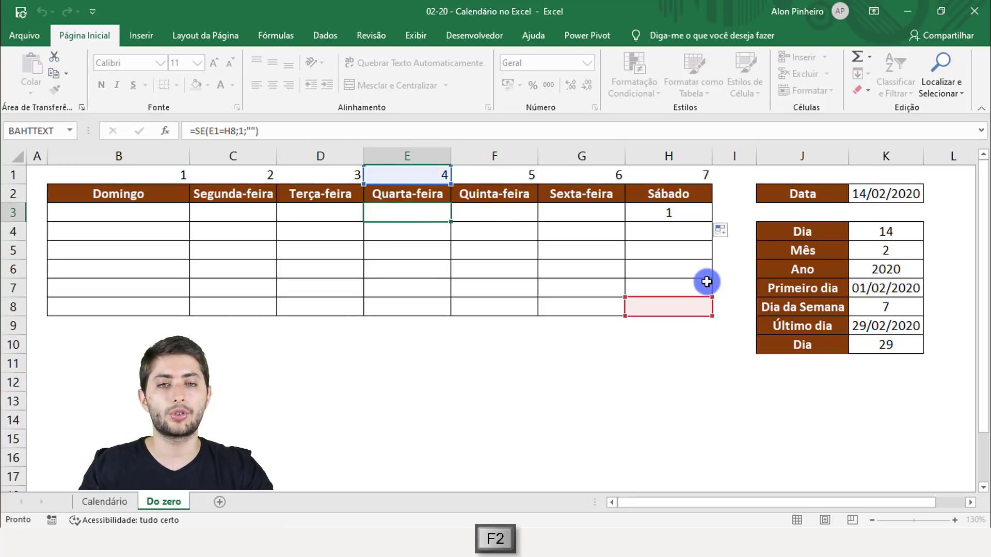
key("Left")
key("F2")
key("Escape")
key("Left")
key("F2")
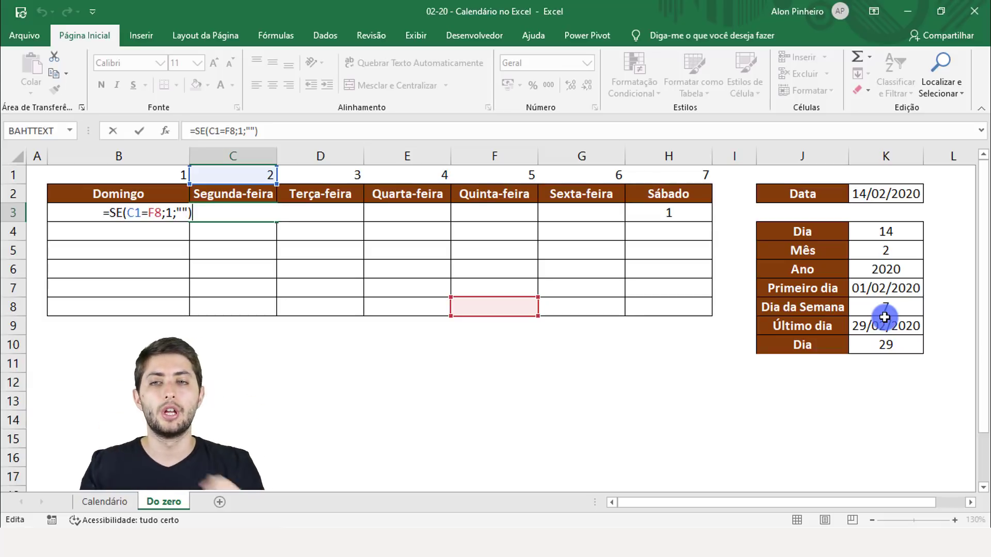
key("Escape")
Try shifting the K8 reference in the H3 formula to H8, and return it to K8
left_click(662, 215)
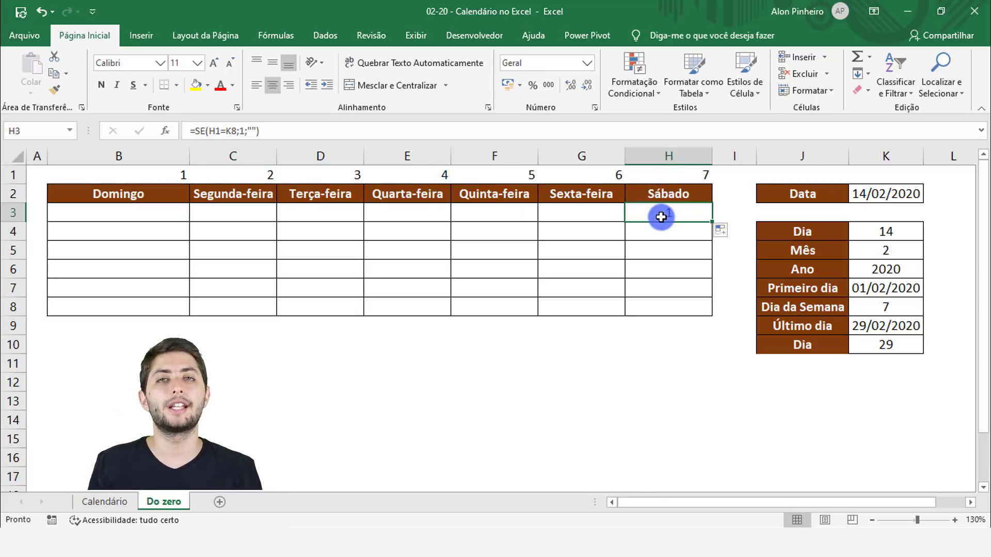
key("F2")
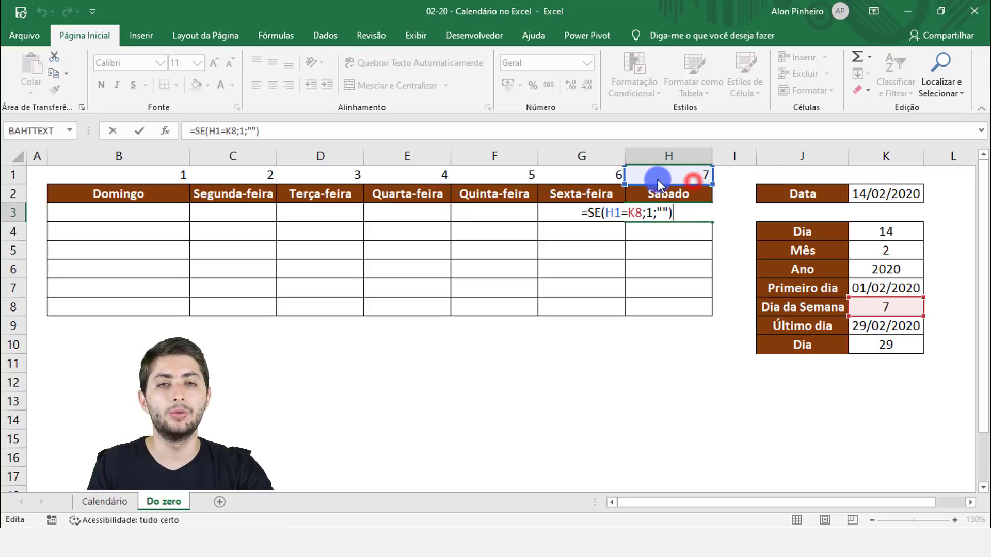
left_click_drag(658, 178, 668, 150)
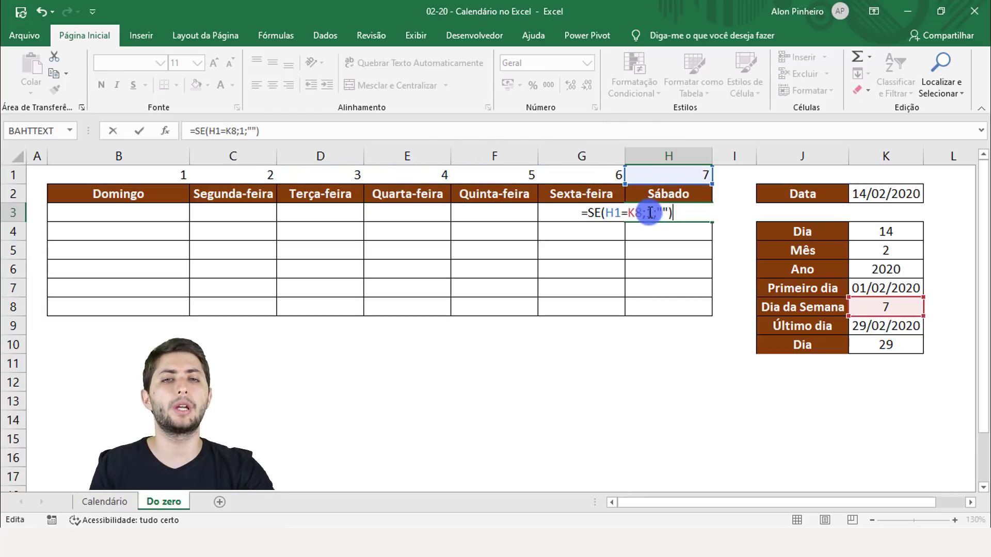
left_click(634, 212)
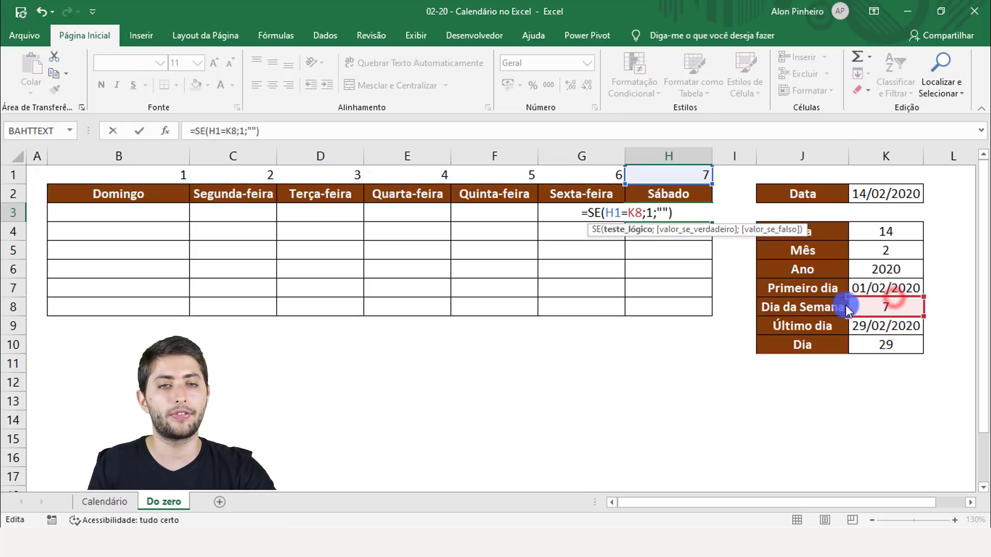
left_click(784, 308)
left_click(689, 309)
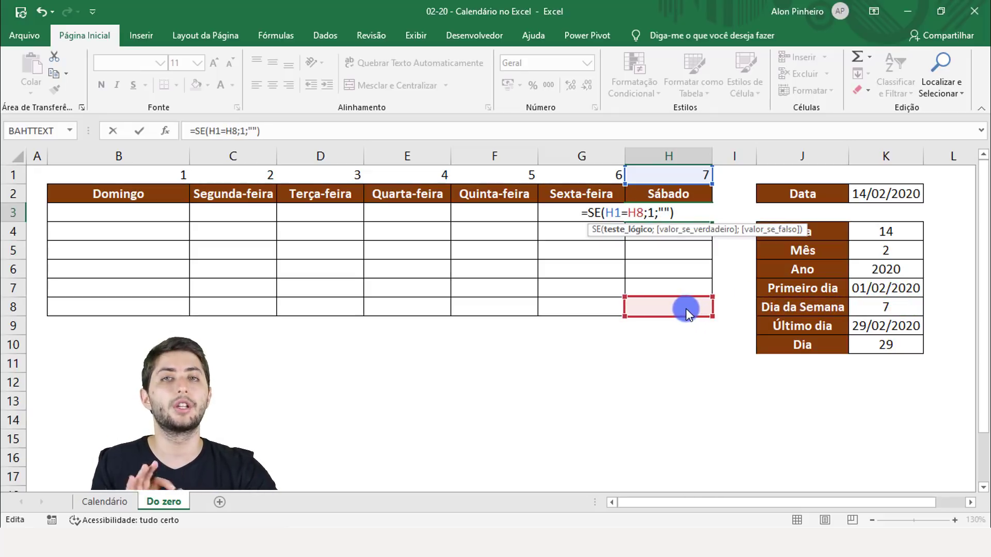
left_click_drag(686, 309, 859, 308)
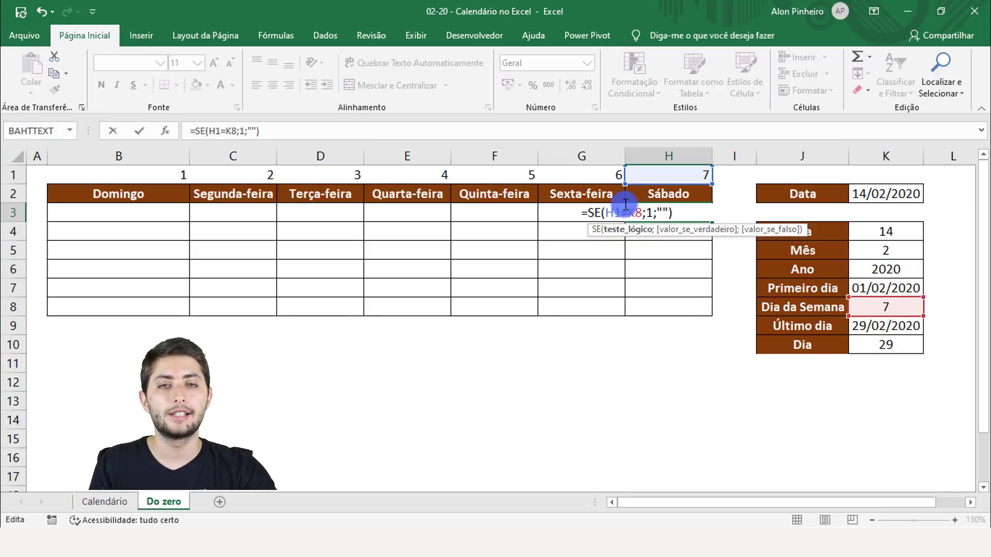
Make the K8 reference absolute as $K$8 in the H3 formula and fill it across the first calendar row back to Domingo cell B3
left_click(638, 213)
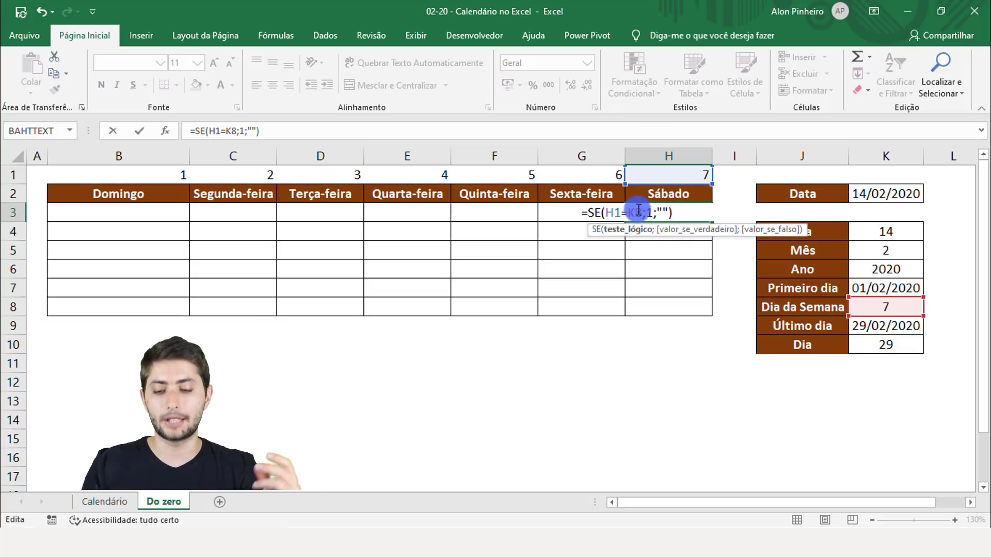
key("F4")
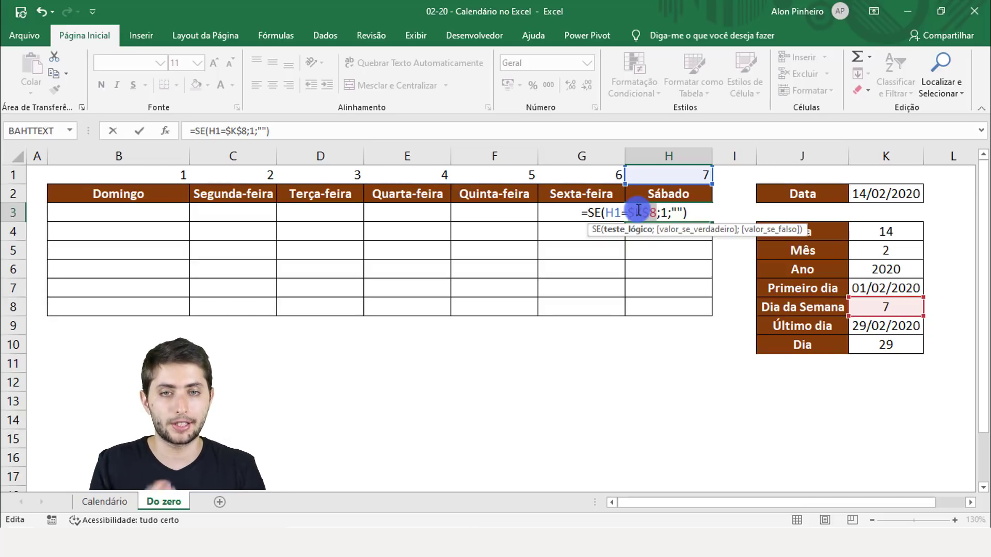
left_click(638, 210)
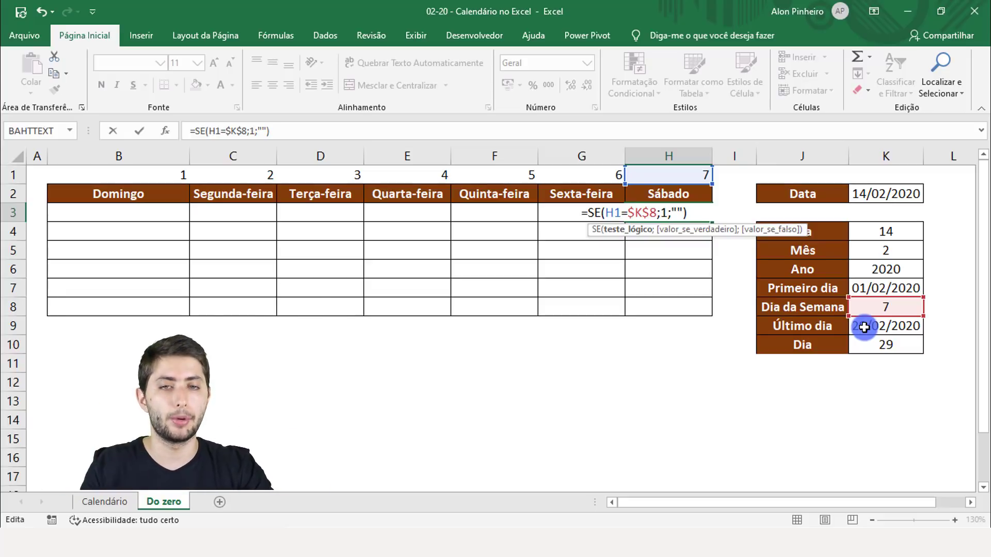
key("Return")
key("Up")
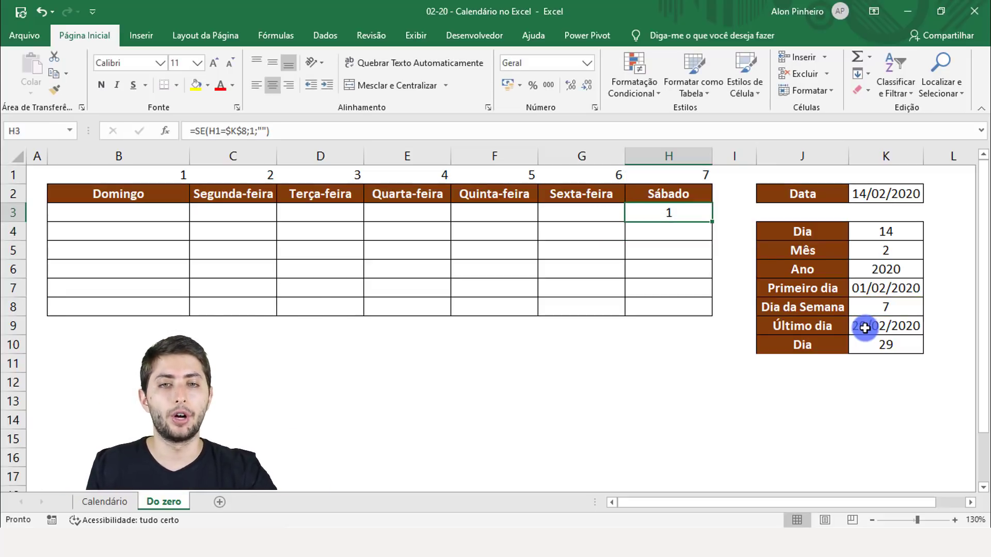
left_click_drag(712, 225, 82, 214)
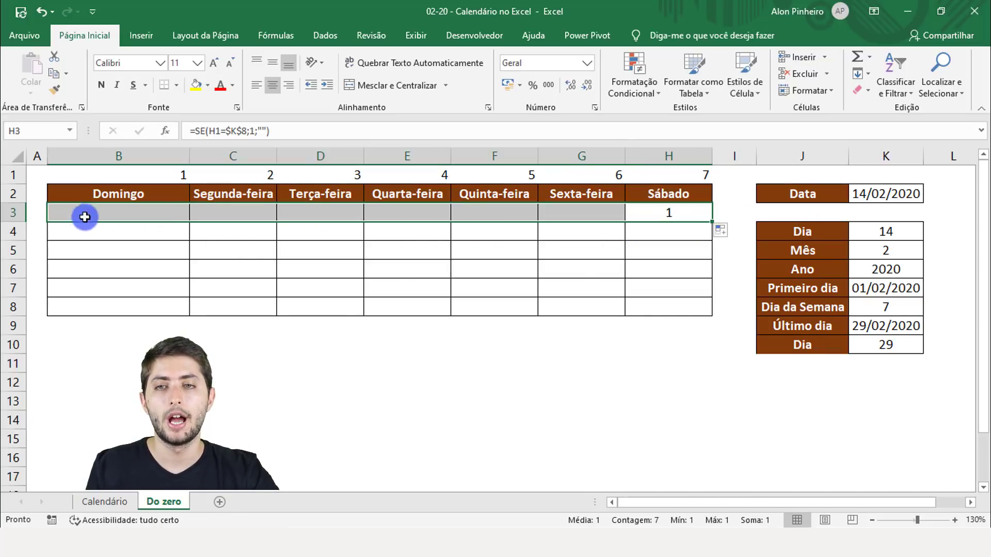
Check the weekday number and Dia da Semana references in the copied formulas of G3, F3 and E3
left_click(576, 215)
double_click(575, 216)
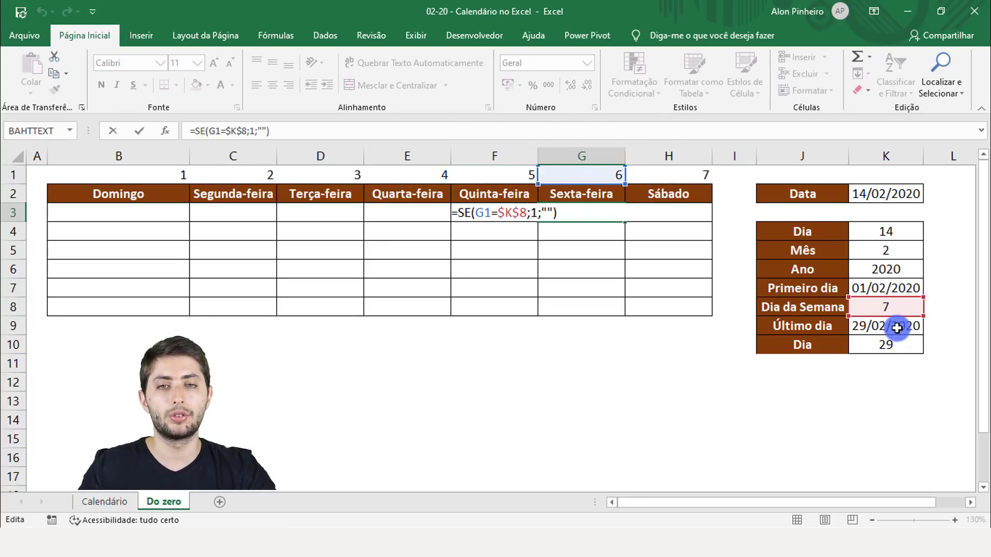
key("F2")
key("Left")
key("F2")
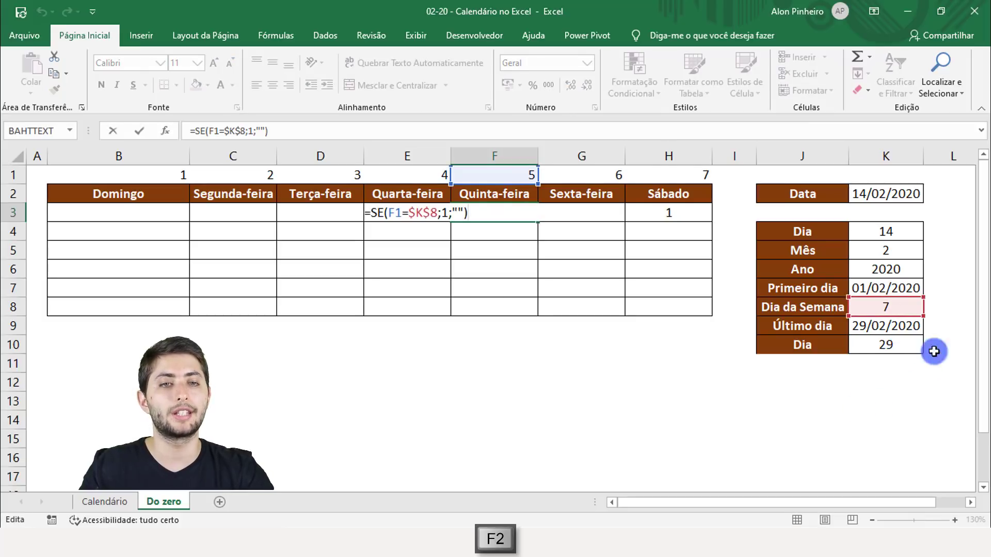
key("Escape")
key("Left")
key("F2")
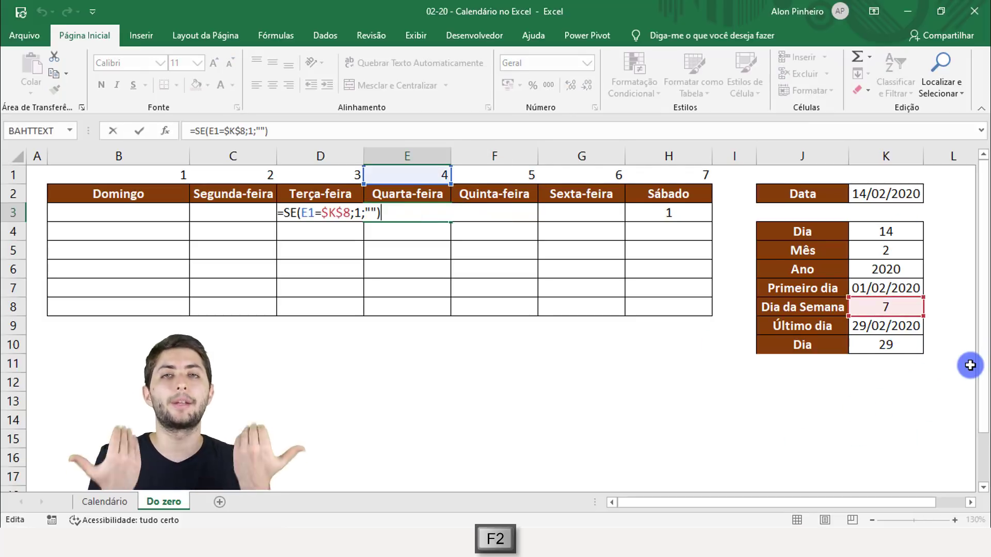
key("Escape")
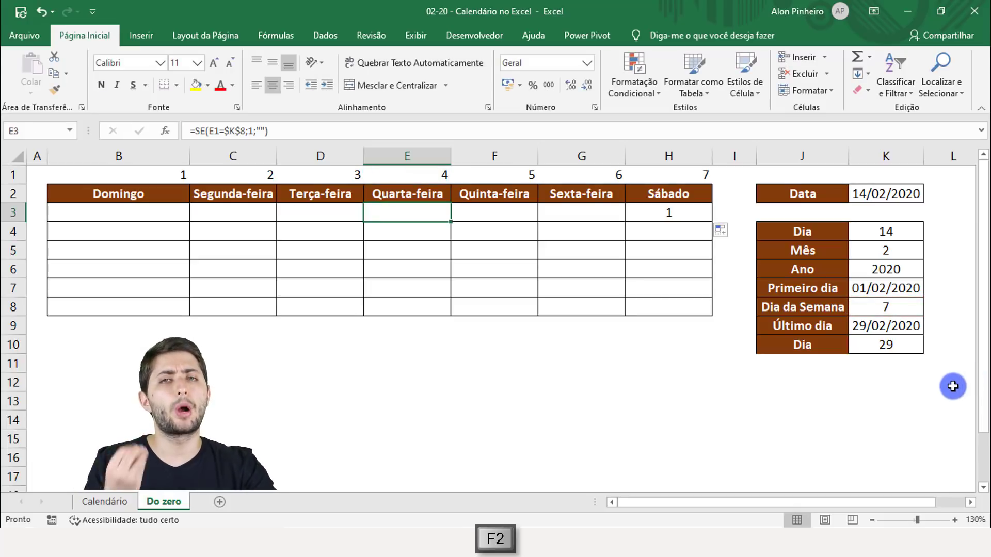
Compare the first-row formulas under Sábado, Domingo, Segunda-feira and Terça-feira with the weekday numbers above those columns
left_click(654, 215)
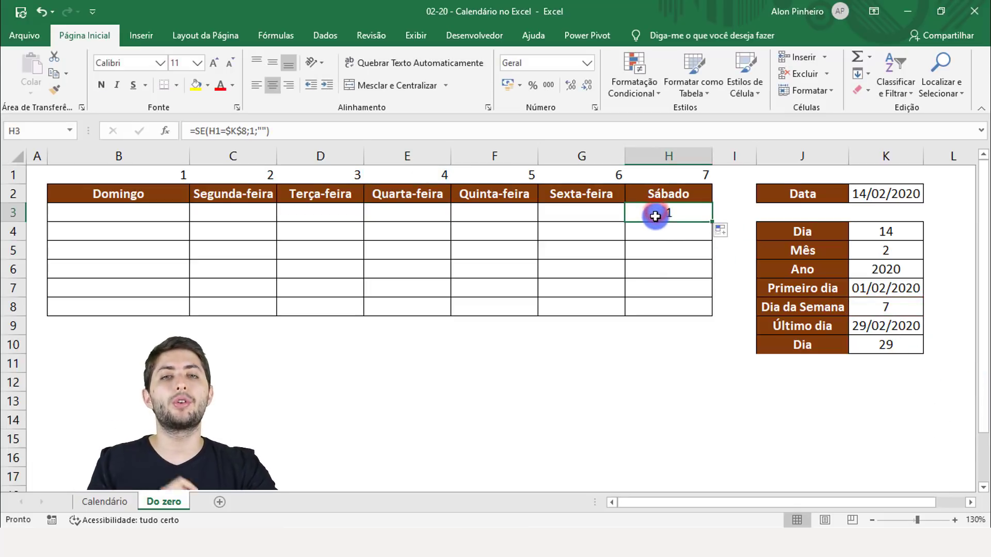
left_click(663, 175)
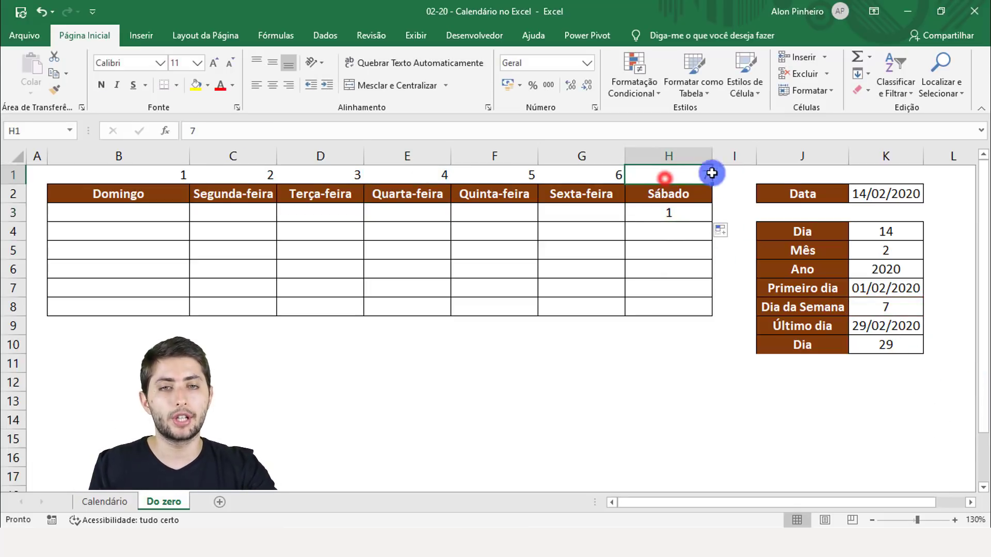
left_click(107, 203)
left_click(106, 215)
left_click(145, 179)
left_click(207, 208)
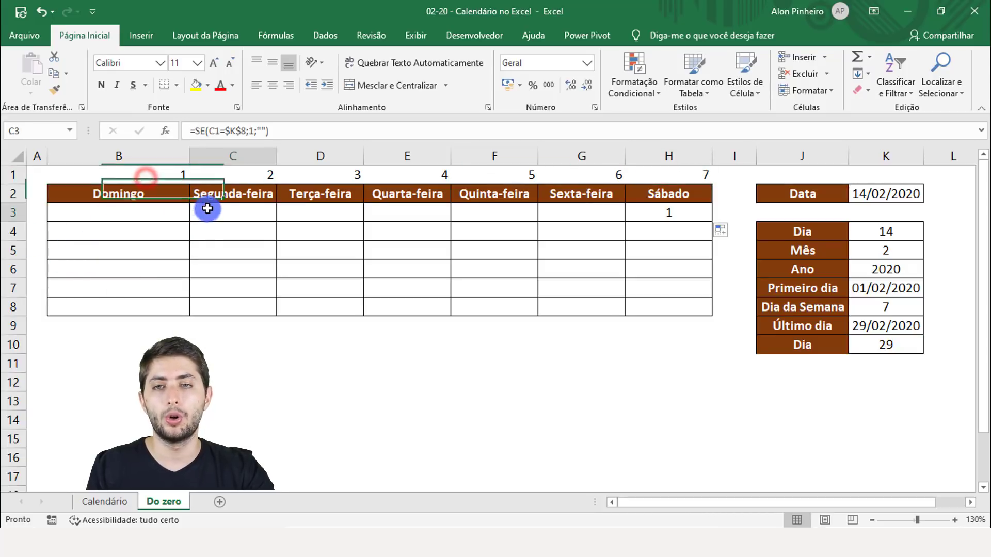
left_click(220, 166)
left_click(301, 212)
left_click(316, 167)
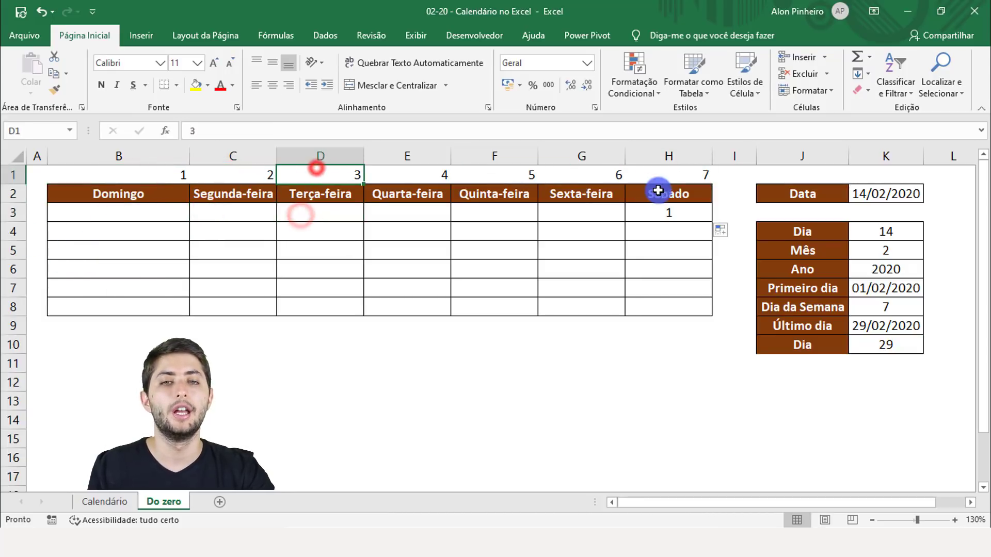
left_click(664, 208)
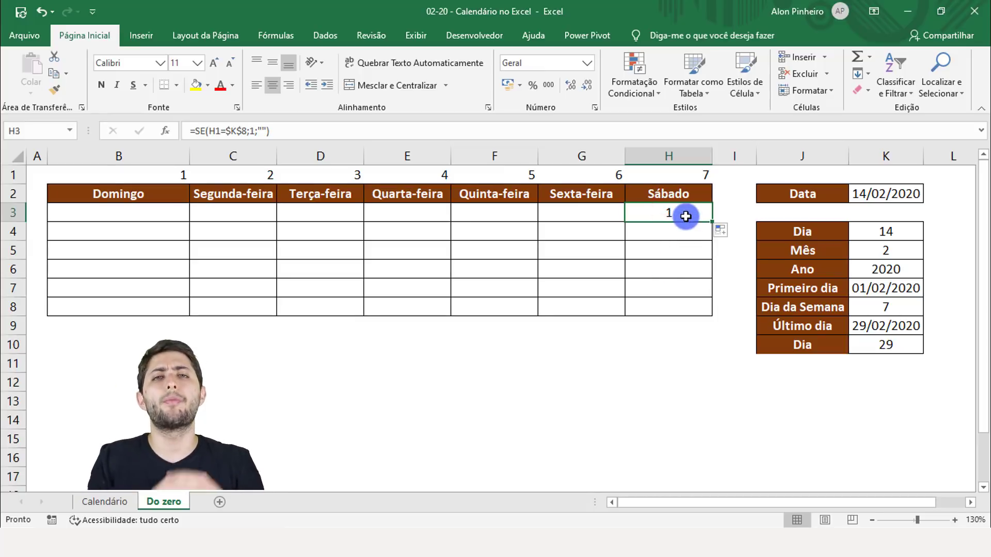
Set the Data cell K2 to 15/03/2017
left_click(871, 193)
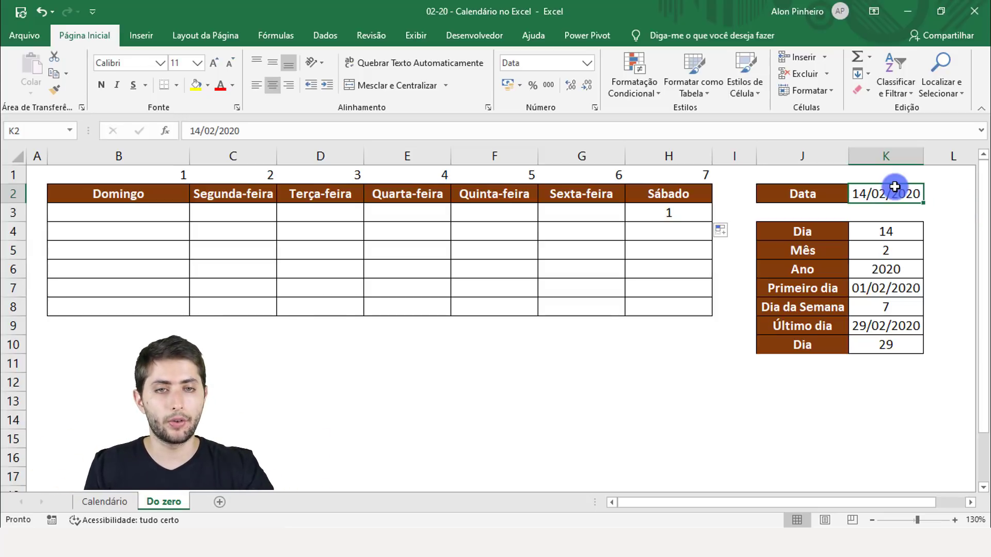
type("15/03")
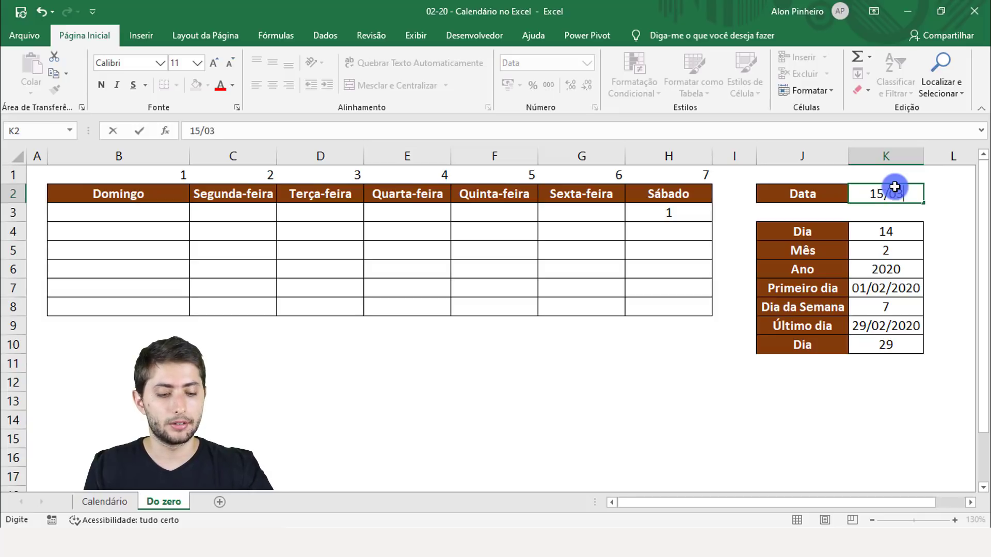
type("/2017")
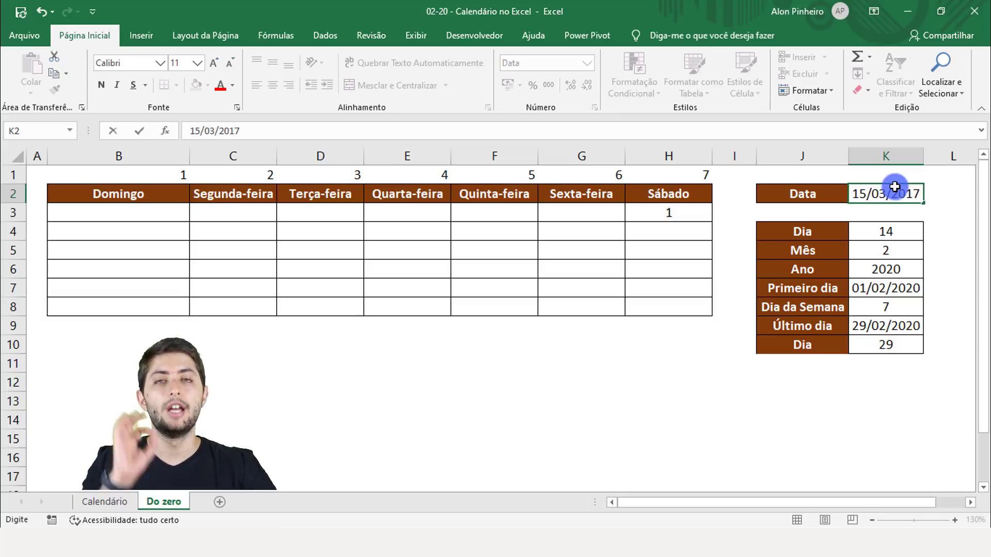
key("Return")
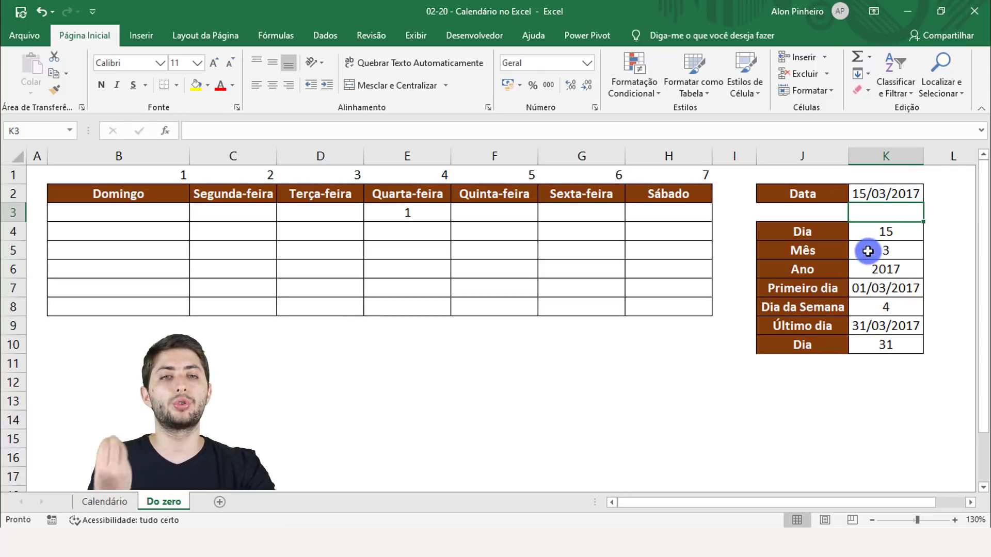
Review the Dia, Primeiro dia and Dia da Semana results and compare them with Quarta-feira cell E3 and its weekday number
left_click(878, 234)
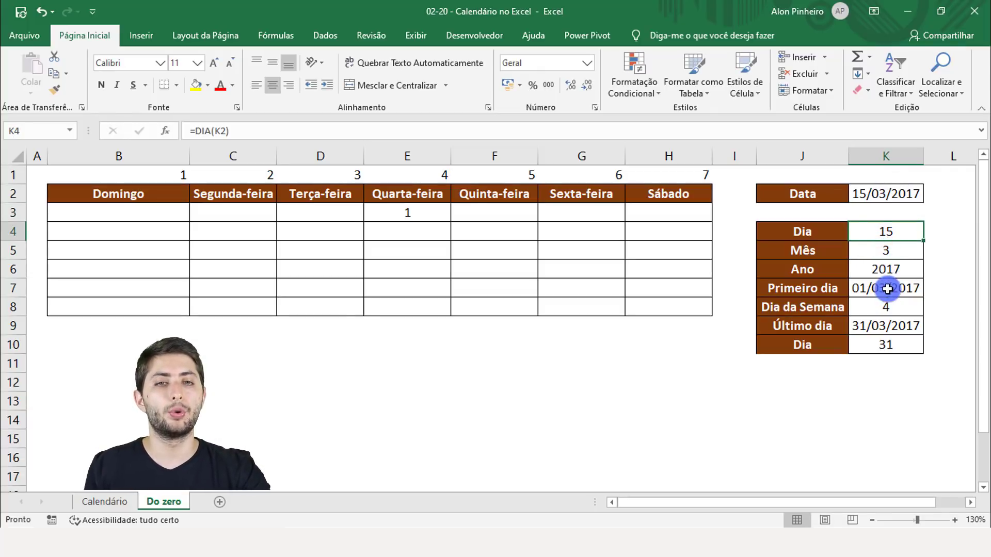
left_click(885, 288)
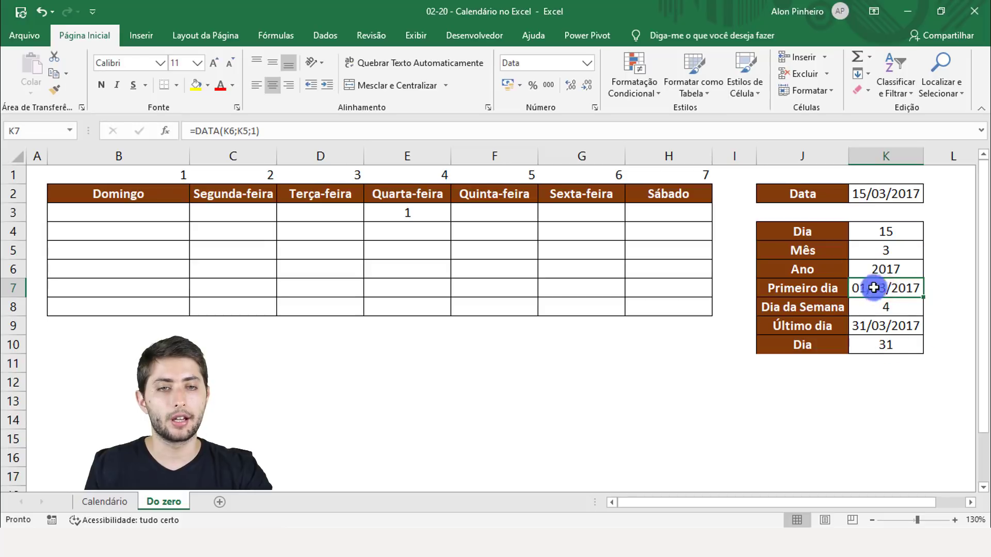
left_click(889, 306)
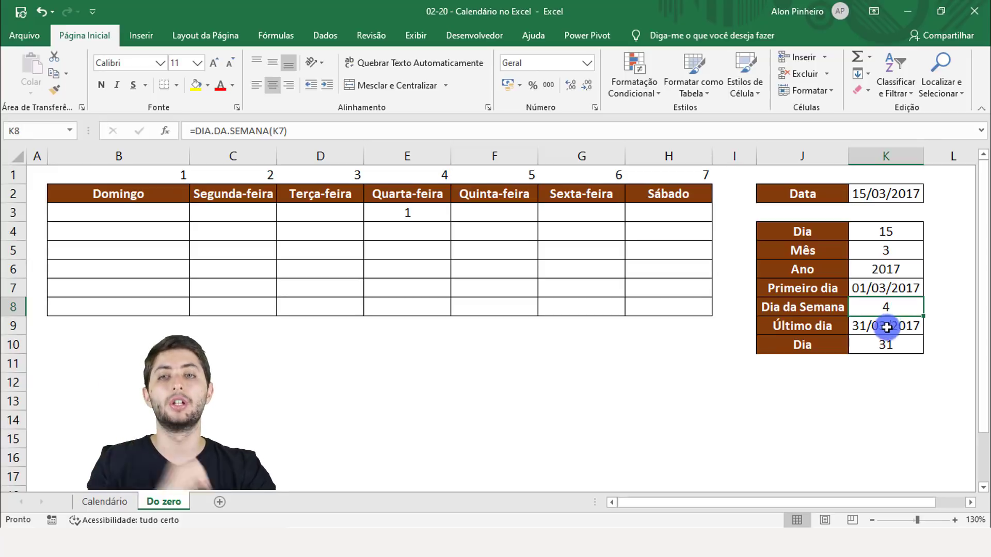
left_click(440, 214)
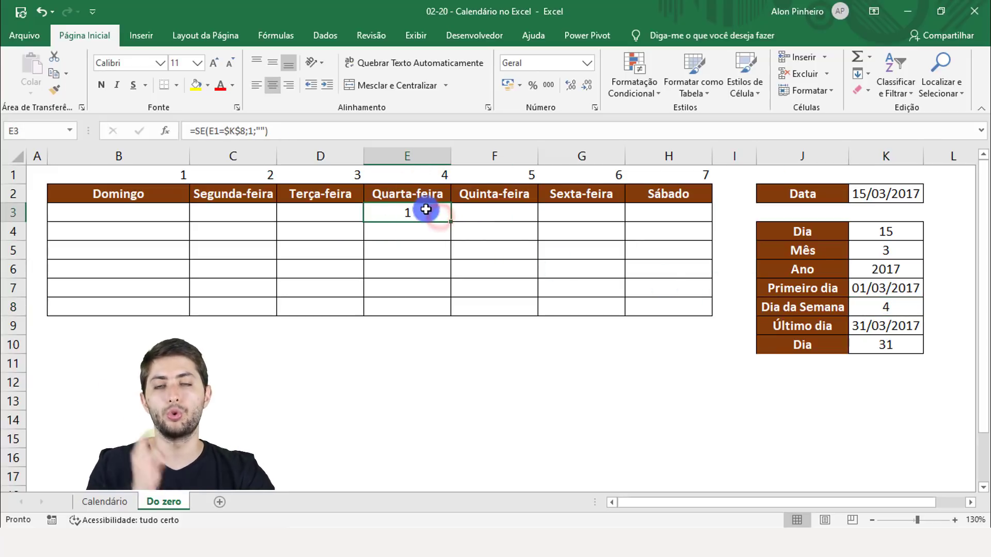
left_click(415, 179)
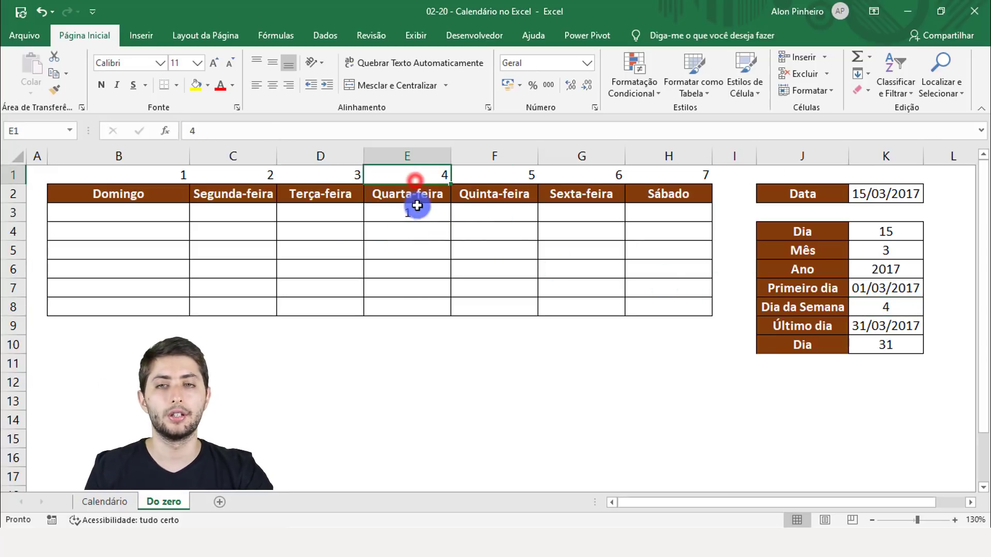
left_click(416, 212)
Compare the first-row cells from Domingo B3 to Quarta-feira E3 with the Dia da Semana value in K8
left_click(131, 214)
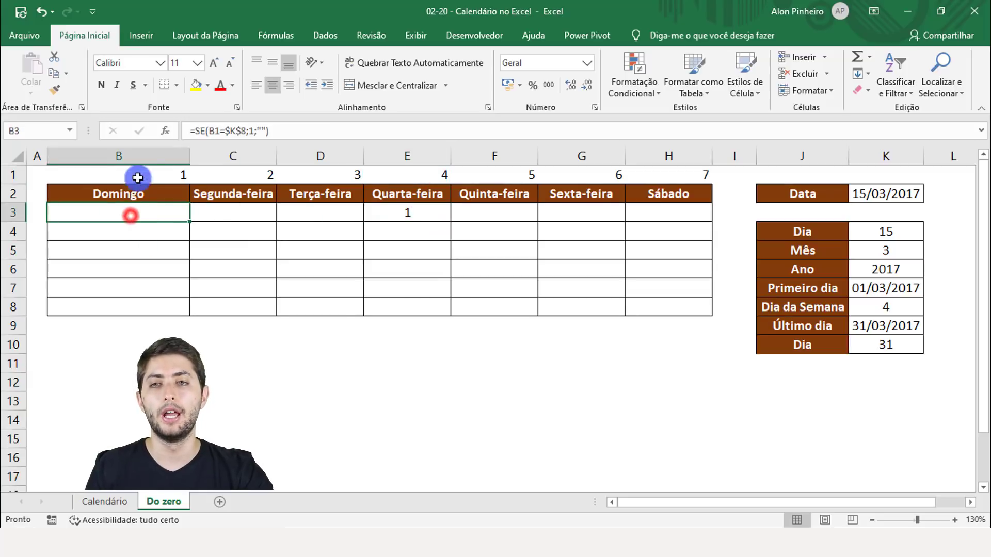
left_click(135, 176)
left_click(895, 311)
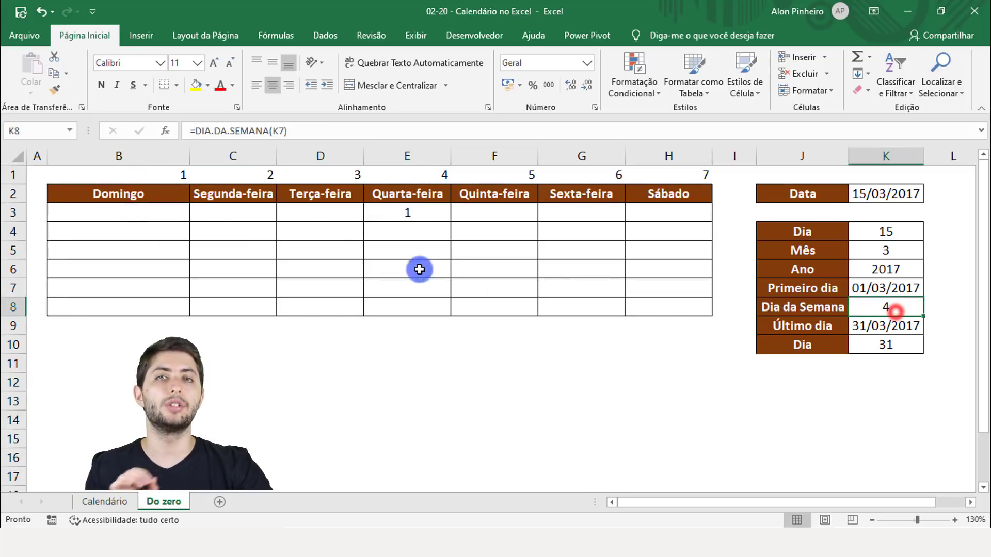
left_click(236, 212)
left_click(325, 220)
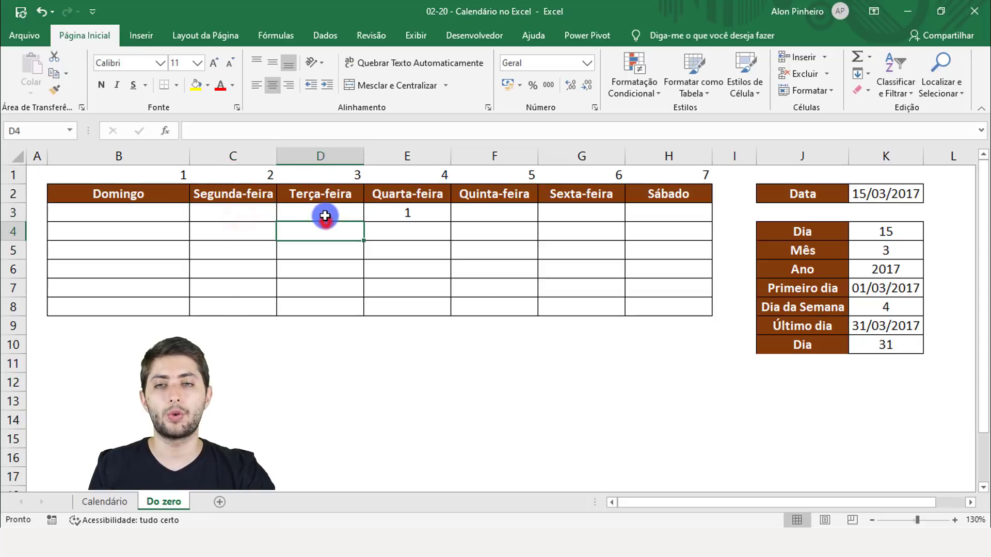
left_click(325, 214)
left_click(407, 215)
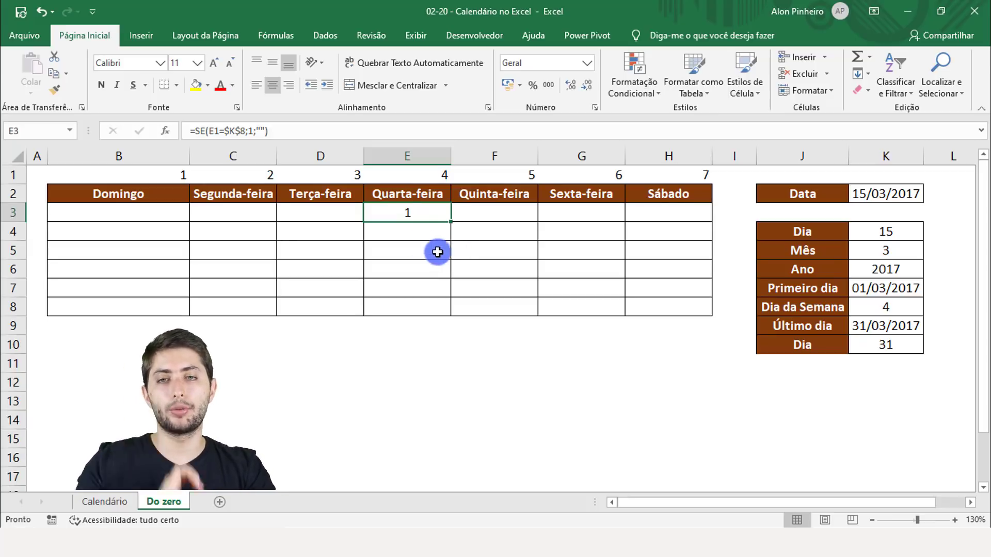
Examine the first-row cells following day 1, from Quinta-feira F3 to Sábado H3, against Quarta-feira cell E3
left_click(492, 213)
left_click(606, 212)
left_click(678, 212)
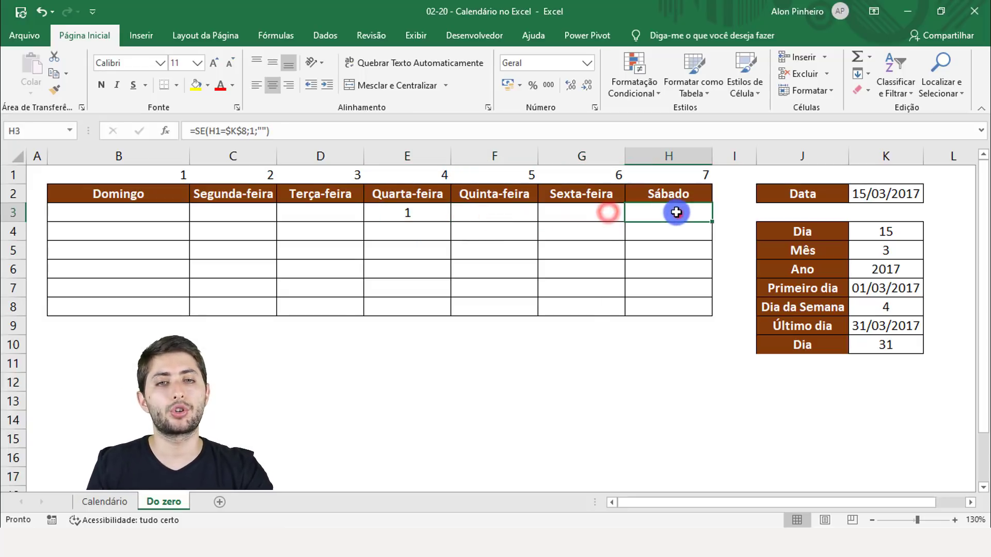
left_click(471, 216)
left_click(408, 211)
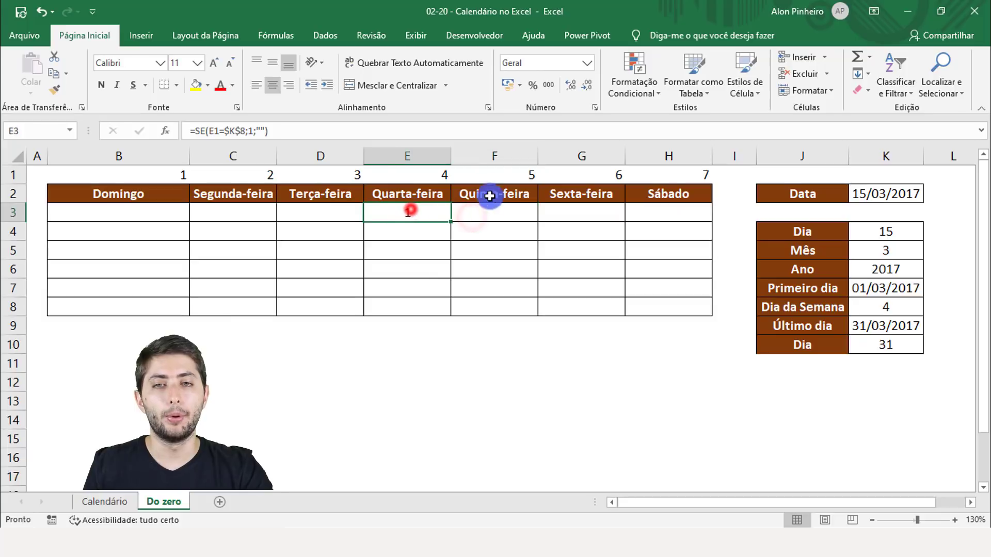
left_click(493, 207)
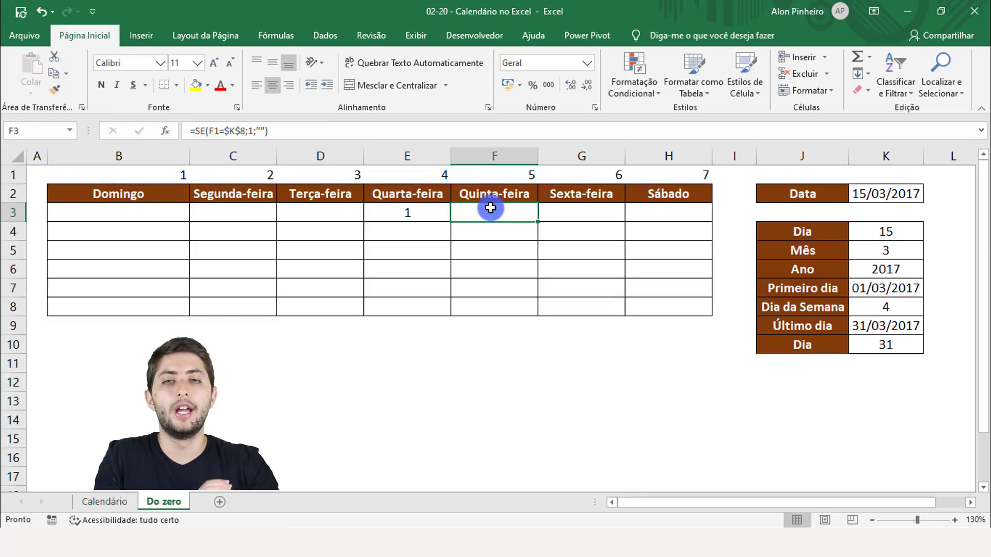
left_click(407, 216)
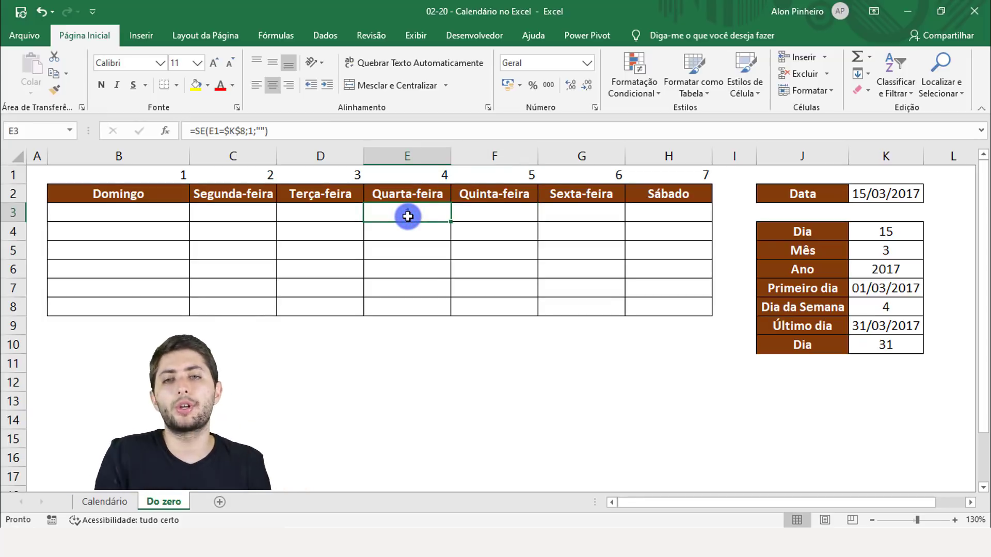
left_click(458, 210)
left_click(571, 212)
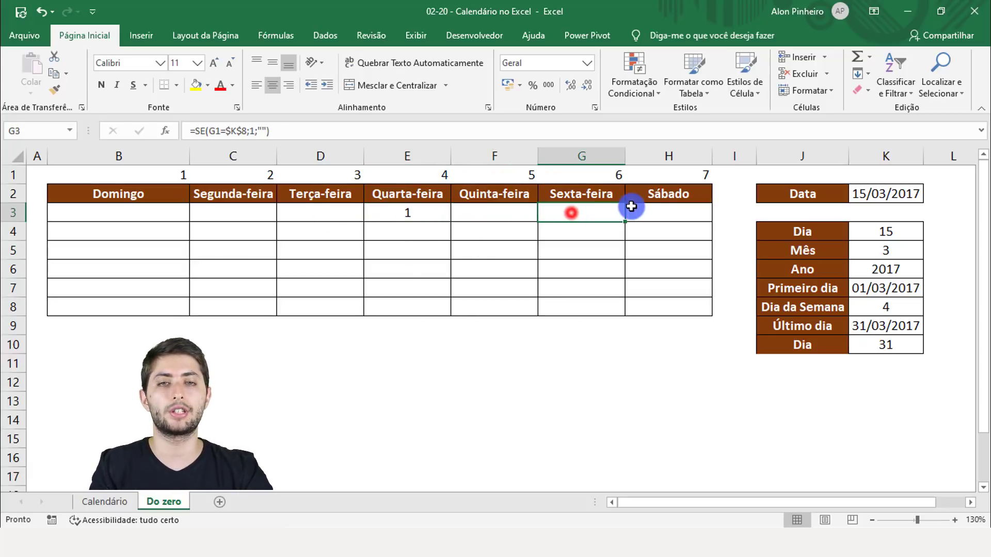
left_click(645, 210)
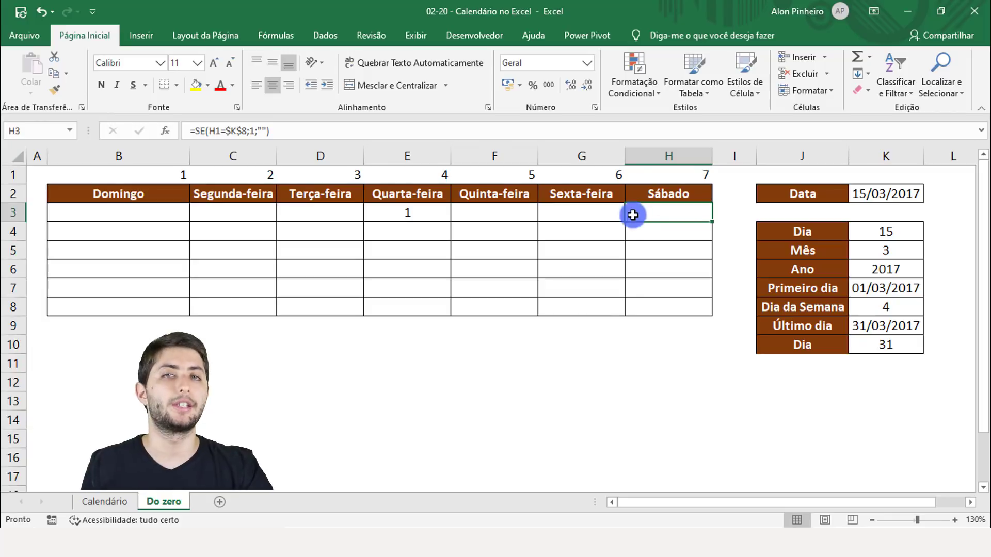
left_click(430, 207)
Select Quinta-feira cell F3 and widen column F to slightly more than the width of the Domingo column
left_click(465, 213)
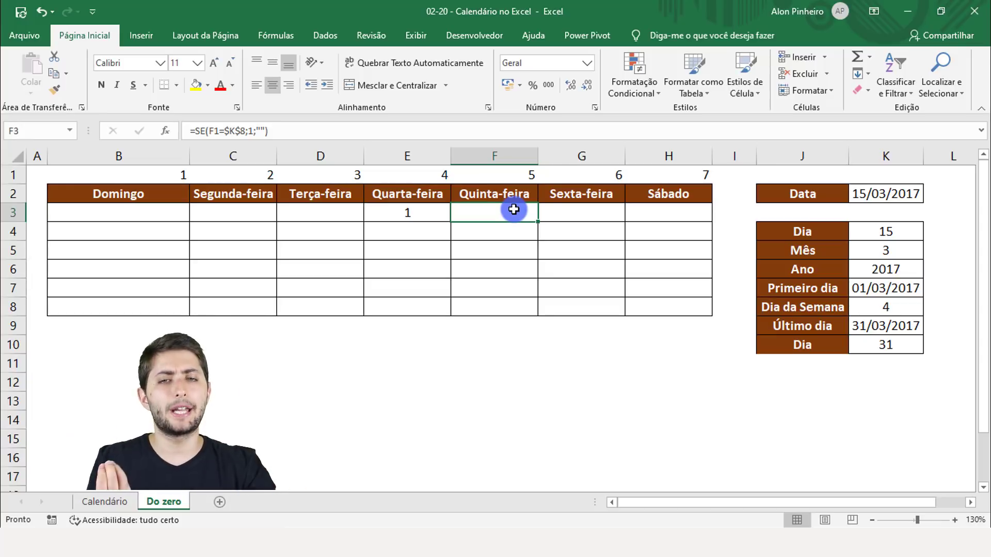
left_click_drag(539, 154, 598, 149)
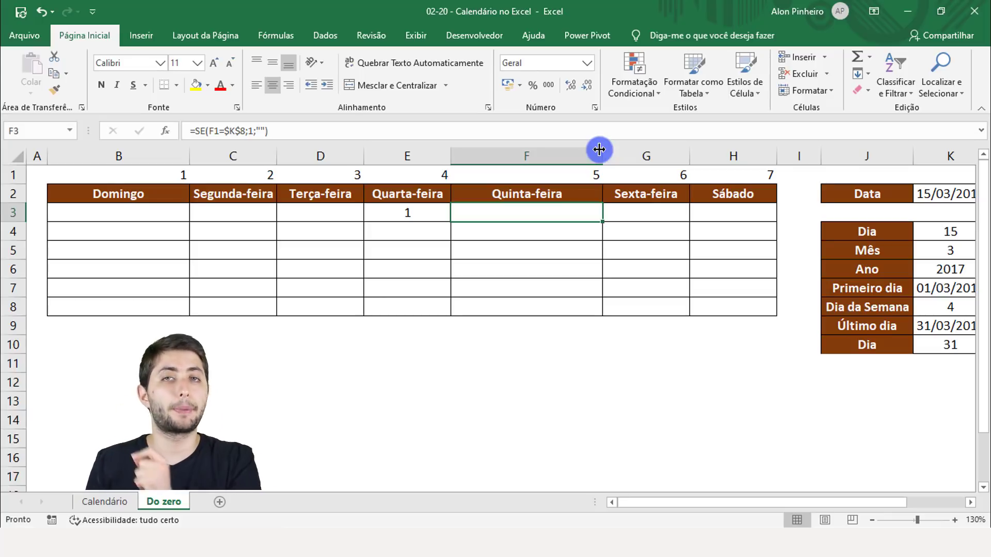
Replace the empty value_if_false text in Quinta-feira cell F3 with E3+1, making the formula =SE(F1=$K$8;1;E3+1)
key("F2")
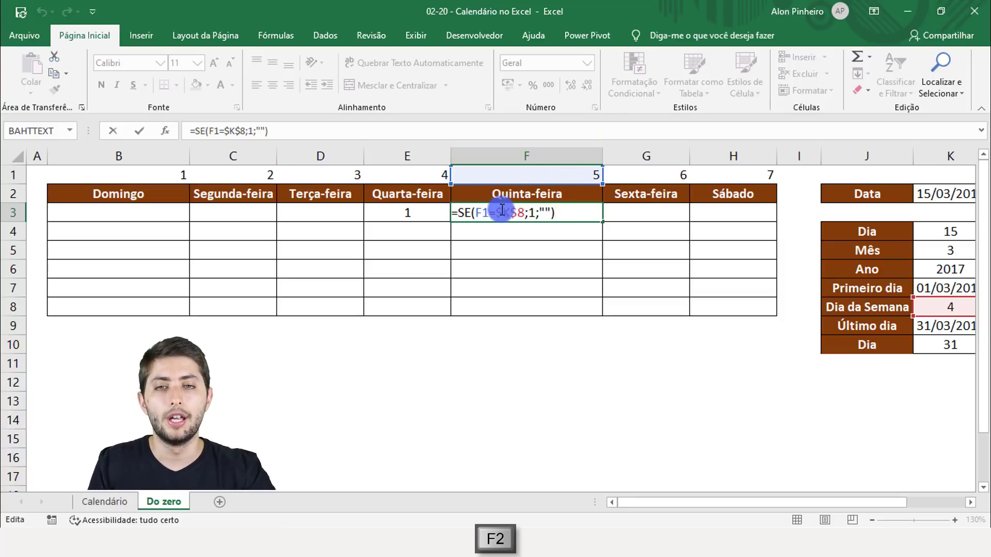
left_click(483, 212)
left_click_drag(506, 213, 513, 216)
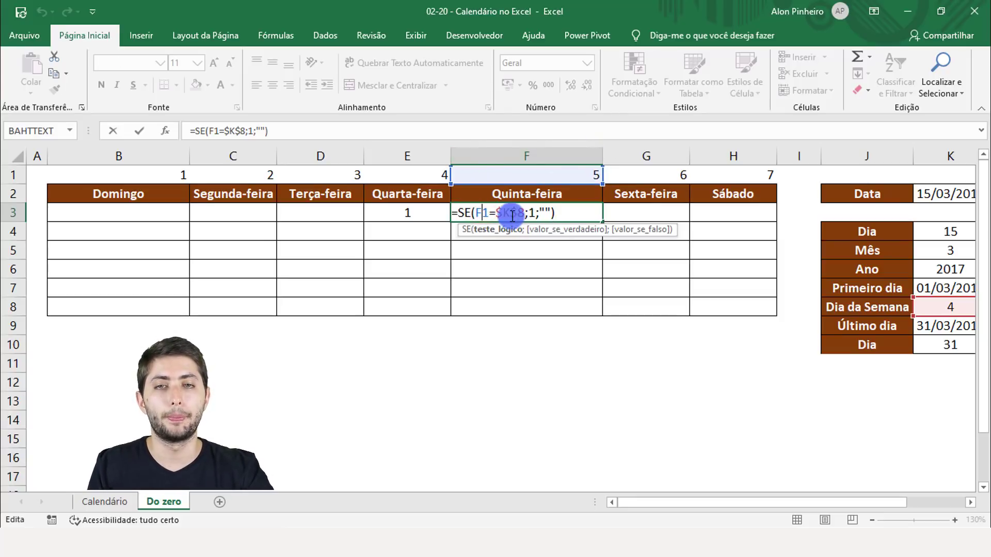
left_click(533, 213)
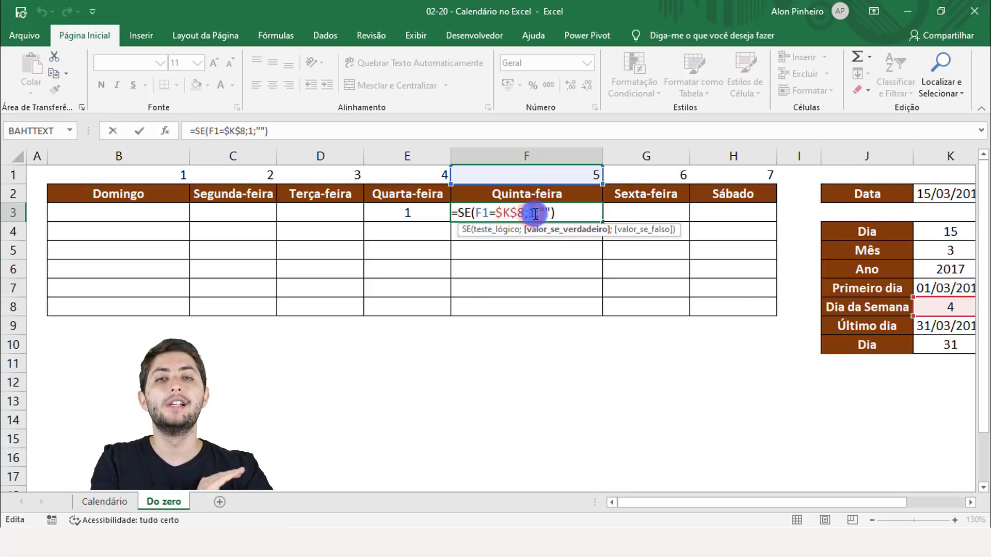
left_click(553, 213)
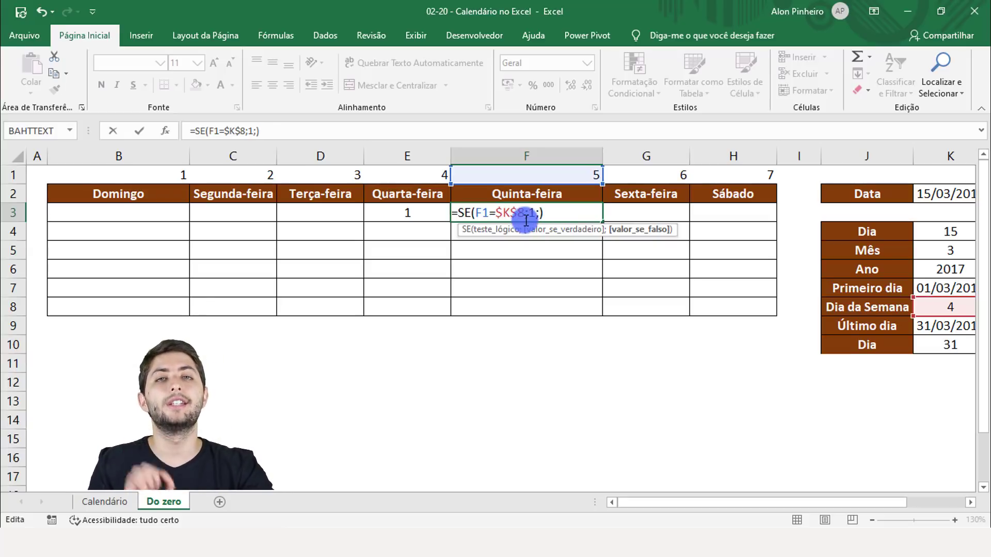
left_click(406, 214)
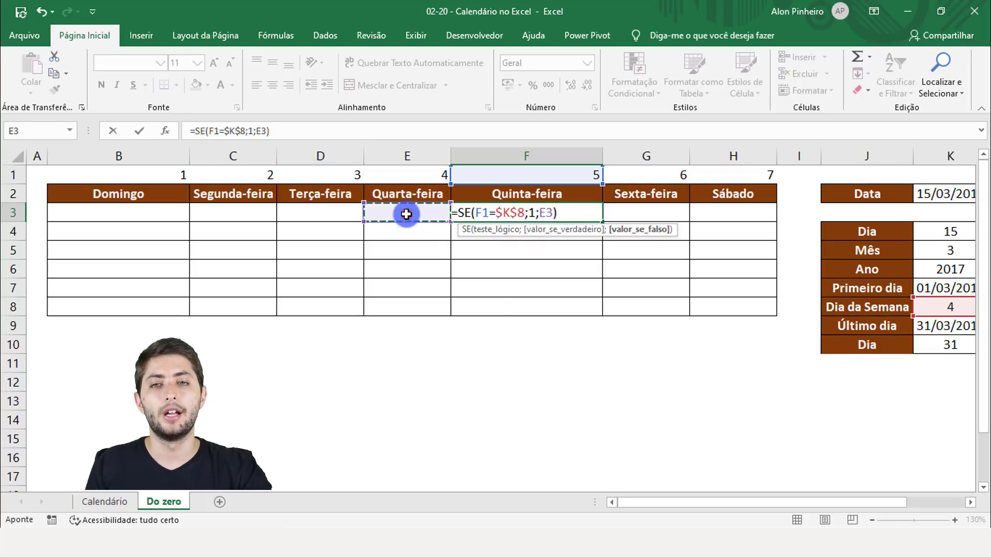
type("+1")
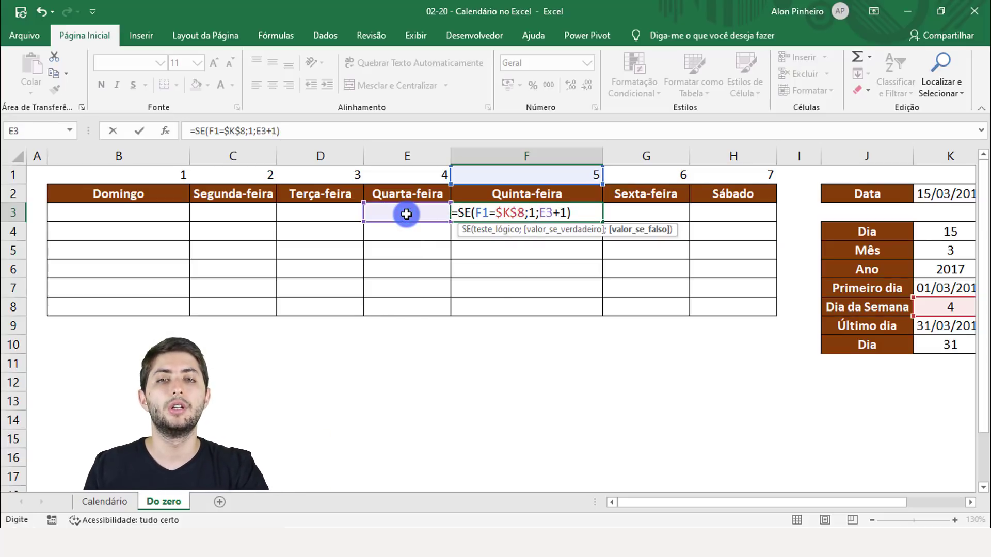
key("Return")
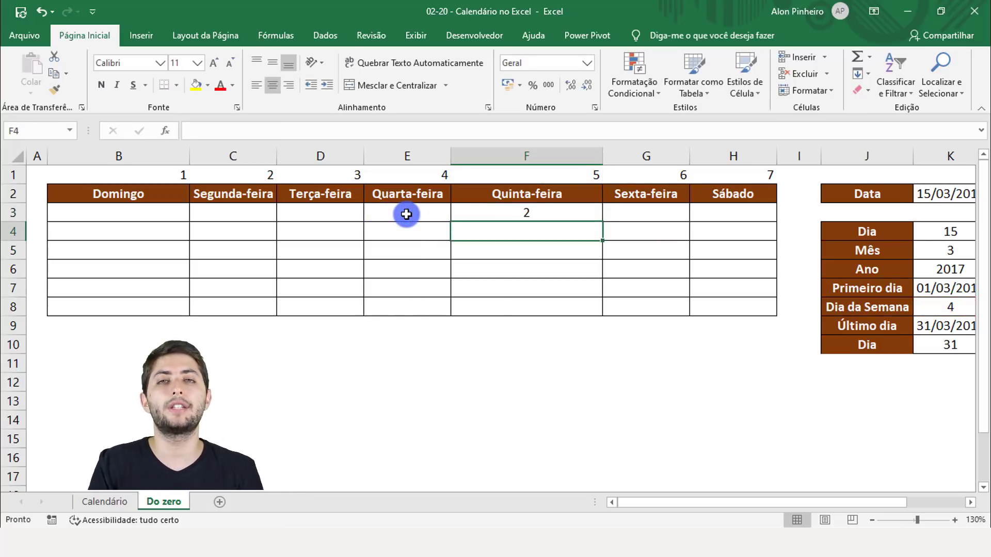
Fill the Quinta-feira F3 formula across to Sábado H3, and check the sequence from Quarta-feira cell E3 onward
left_click(471, 211)
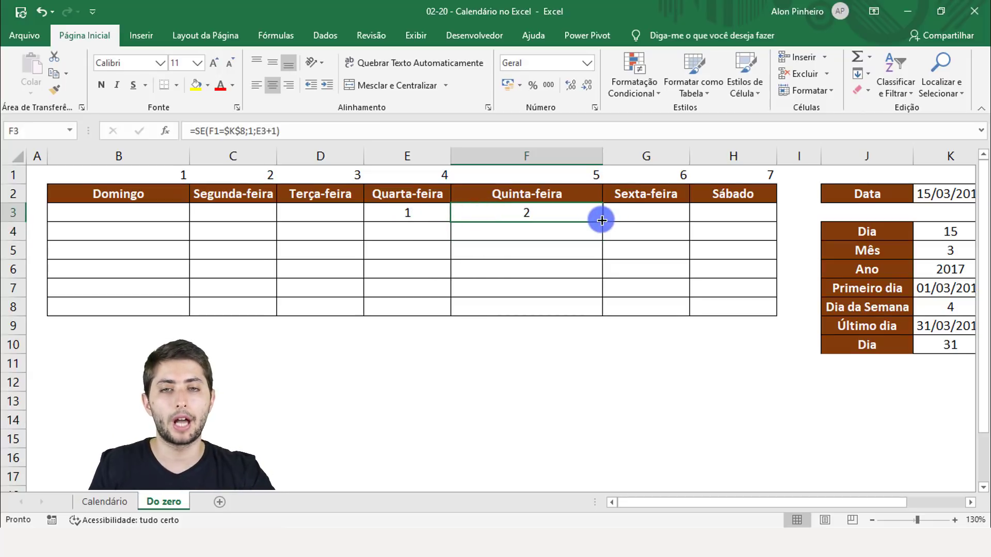
left_click_drag(601, 220, 760, 215)
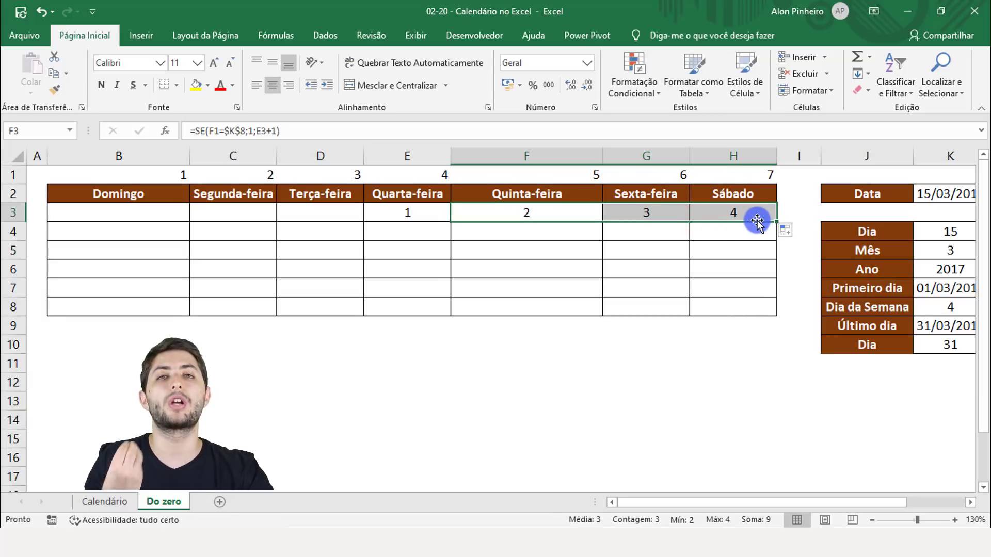
left_click(526, 211)
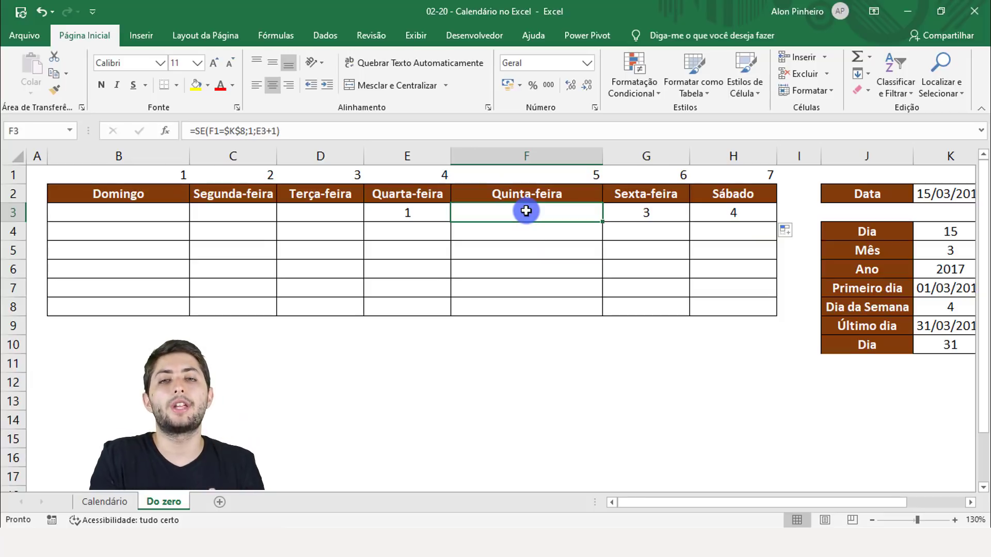
left_click_drag(421, 209, 723, 212)
left_click_drag(434, 213, 679, 208)
left_click(574, 211)
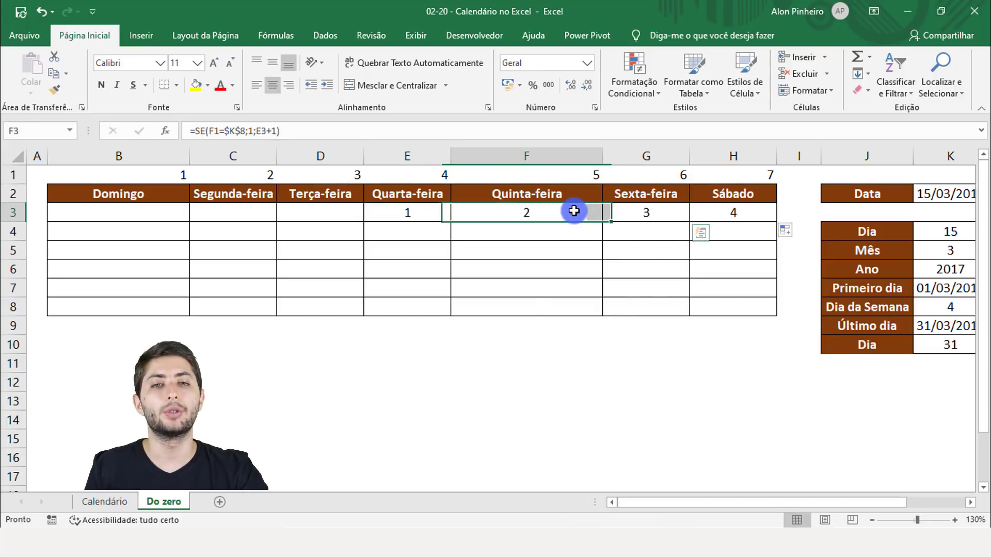
Copy the F3 formula across row 3 from B3 to H3, and narrow column F to match its neighbours
left_click_drag(599, 225, 753, 215)
left_click(579, 213)
left_click_drag(601, 220, 103, 210)
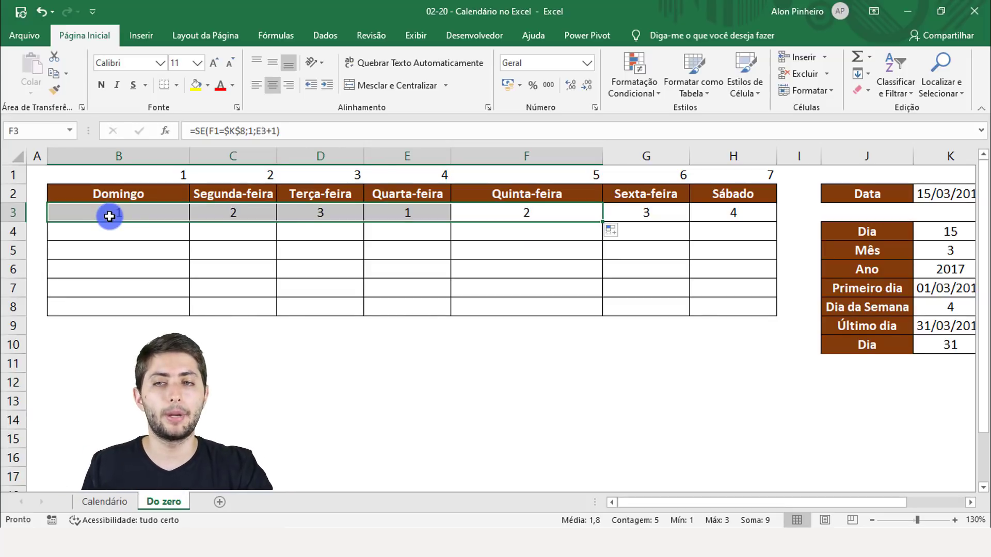
left_click(378, 208)
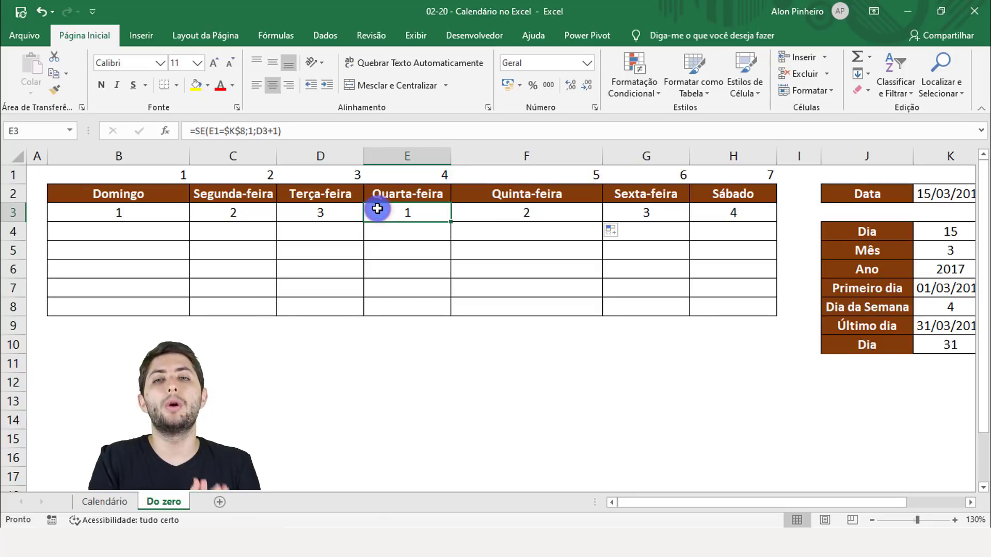
left_click_drag(602, 157, 550, 158)
Examine the day numbers and SE formulas in row 3 under the weekday headers, comparing Quarta-feira with the days before and after it
left_click(408, 196)
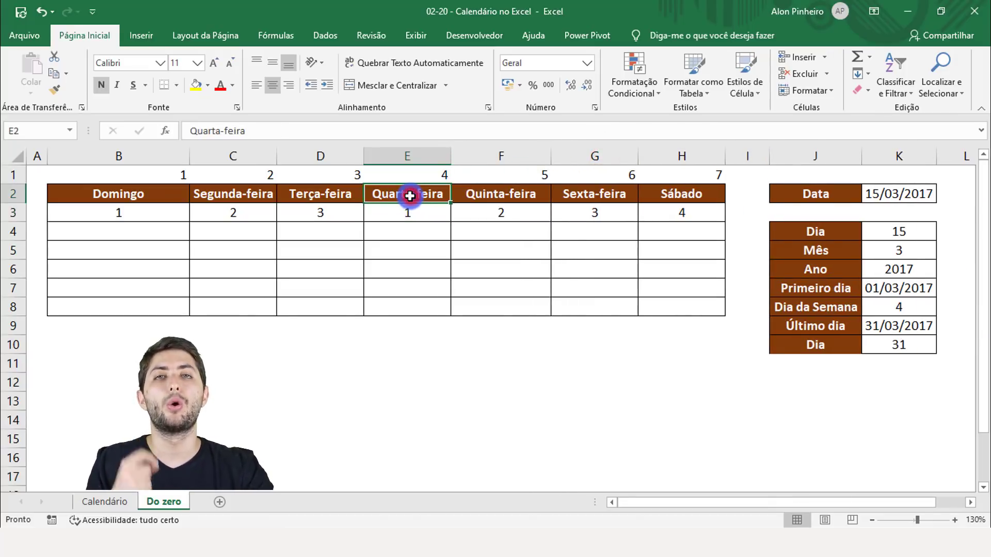
left_click(405, 209)
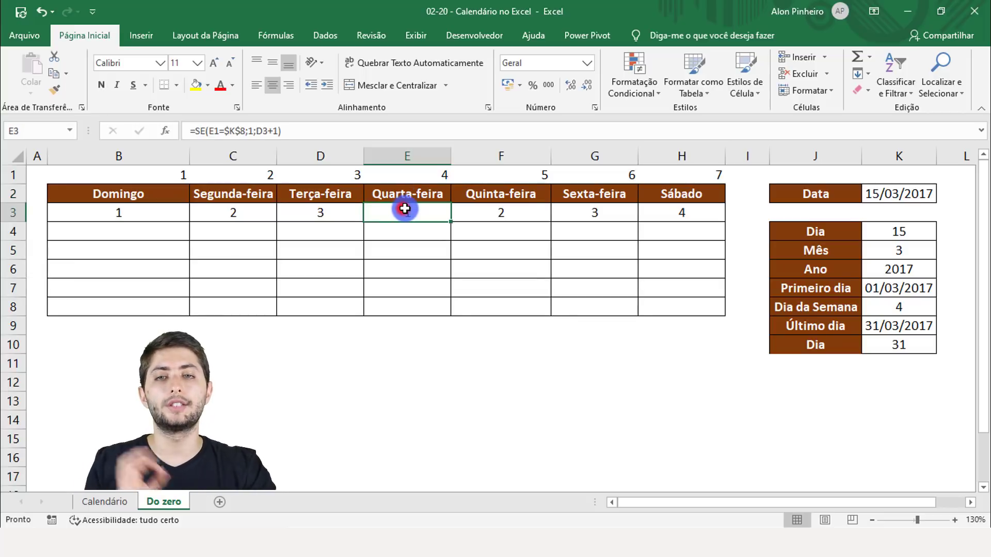
left_click(481, 210)
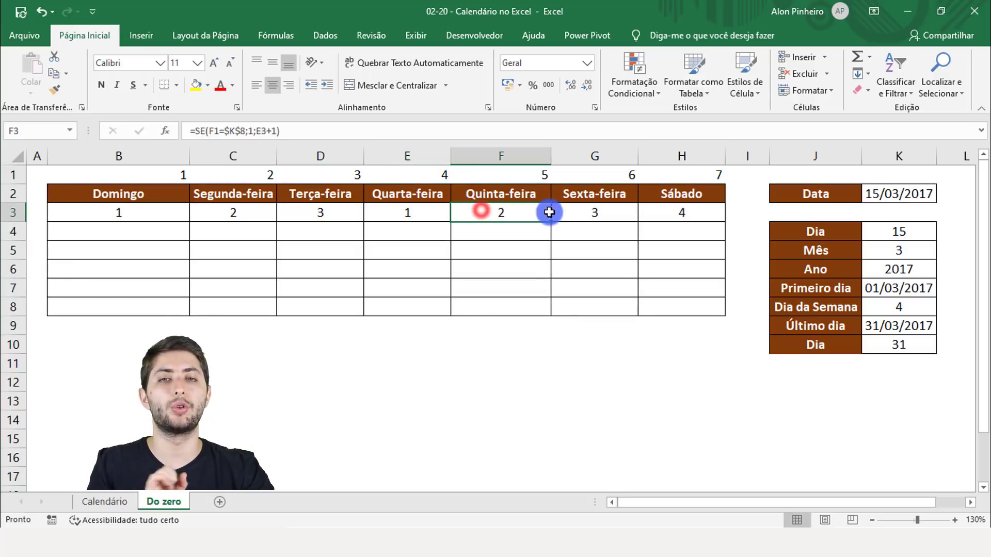
left_click(608, 212)
left_click(403, 210)
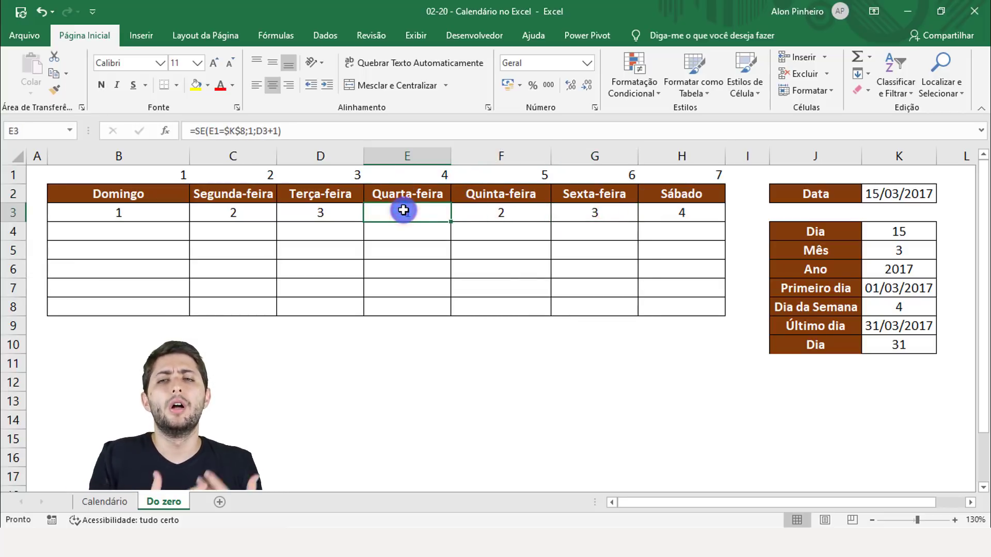
left_click(178, 213)
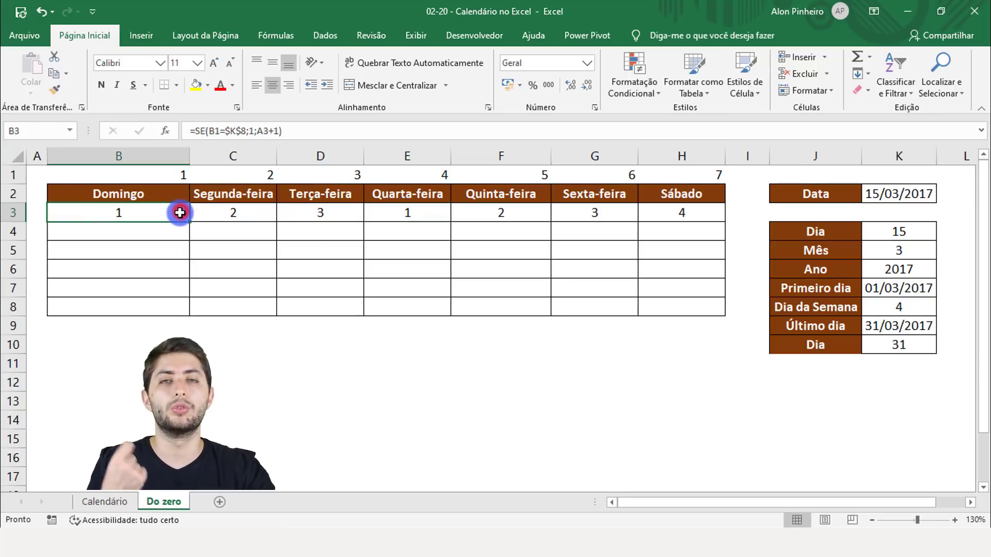
left_click(202, 219)
left_click(290, 213)
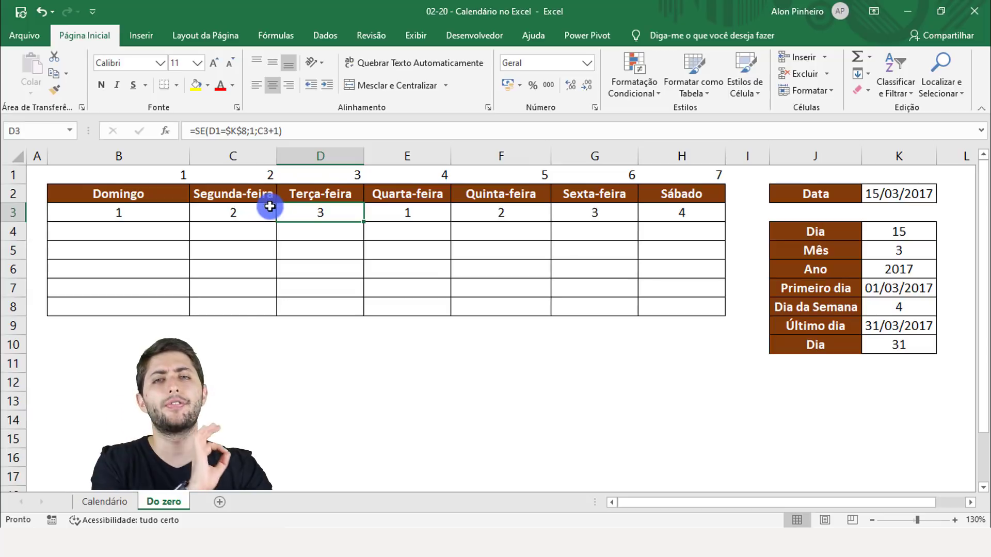
Open the formula in B3 for editing and examine its logical test, value-if-true and value-if-false arguments
left_click(155, 217)
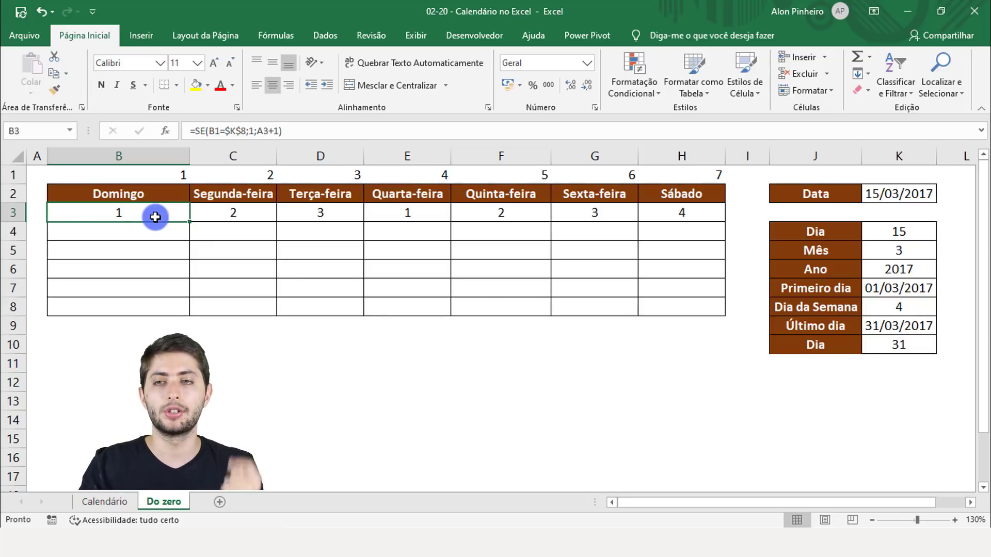
key("F2")
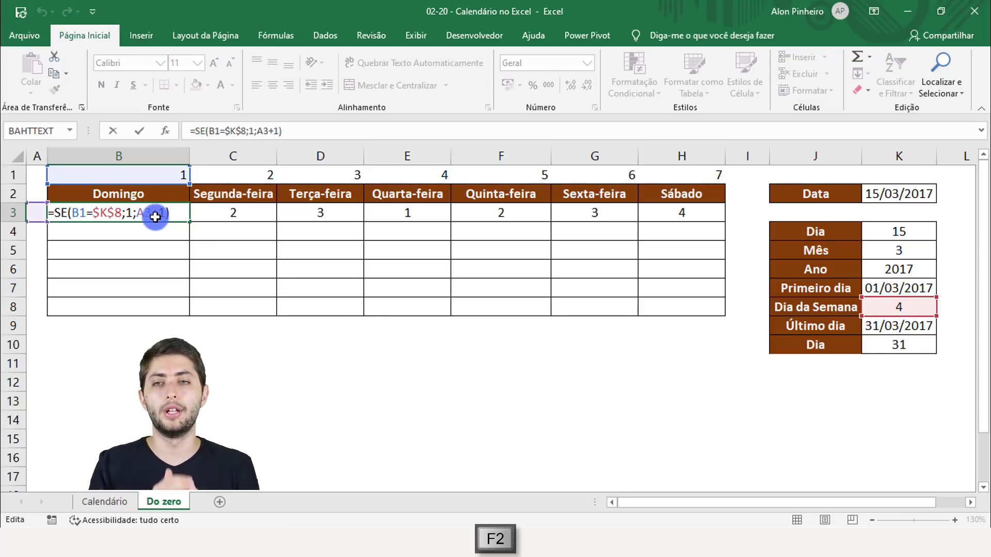
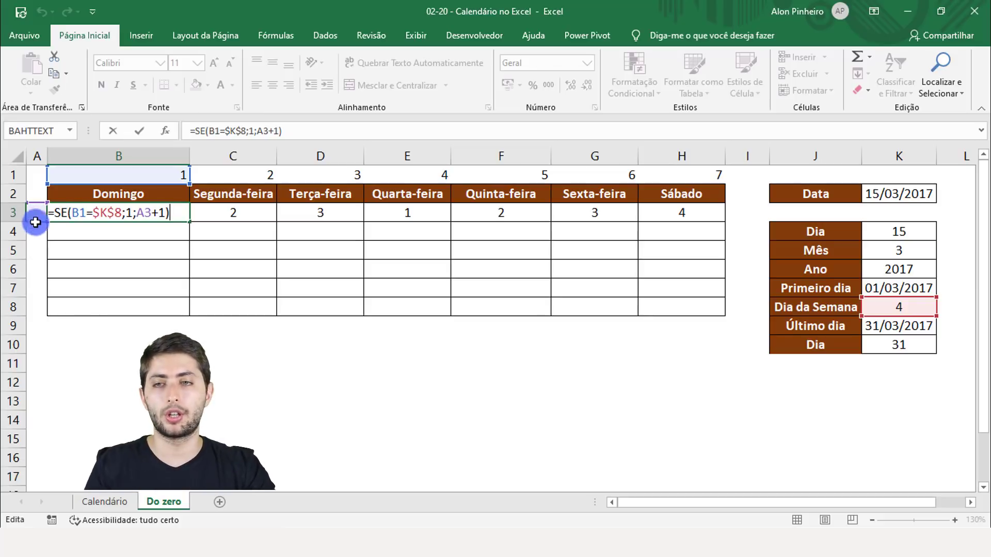
left_click(77, 213)
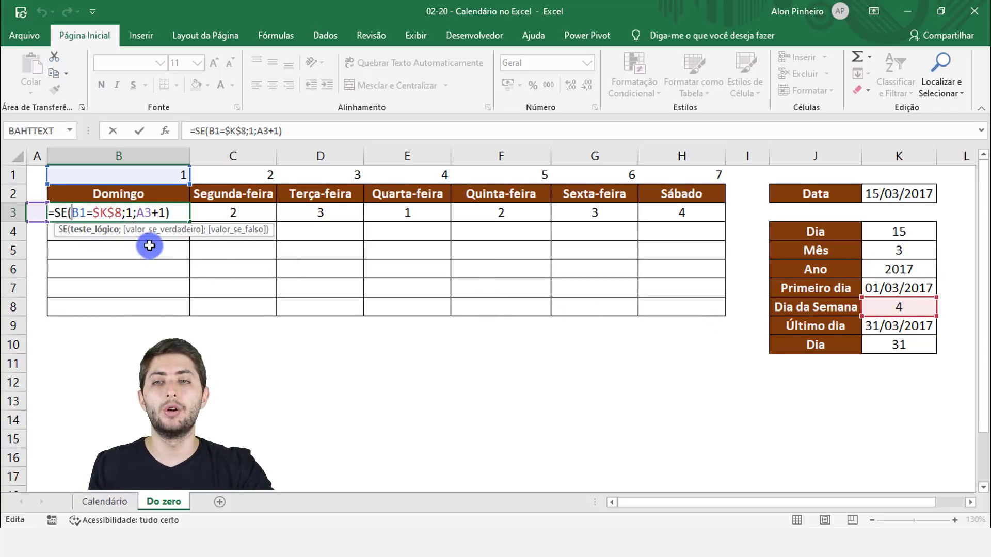
left_click(131, 212)
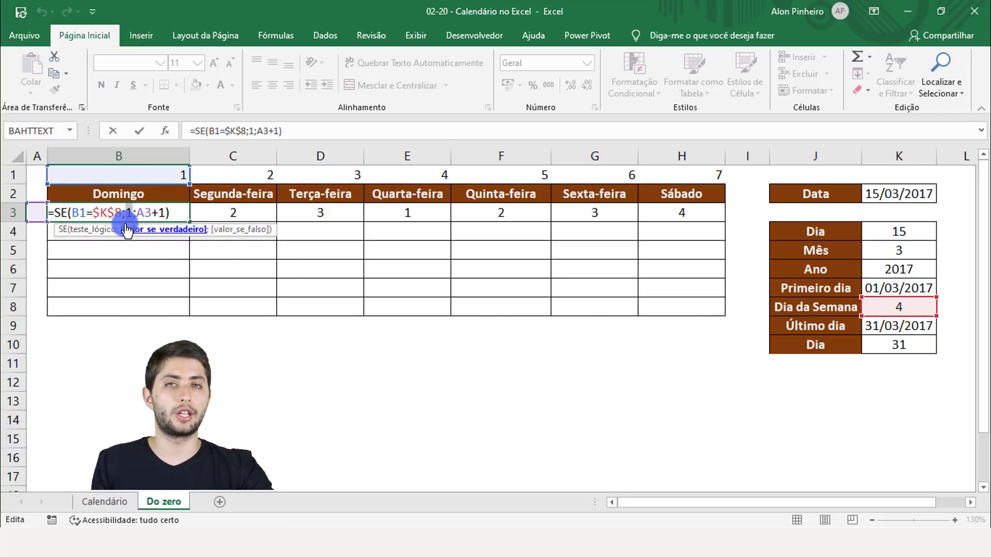
left_click(127, 232)
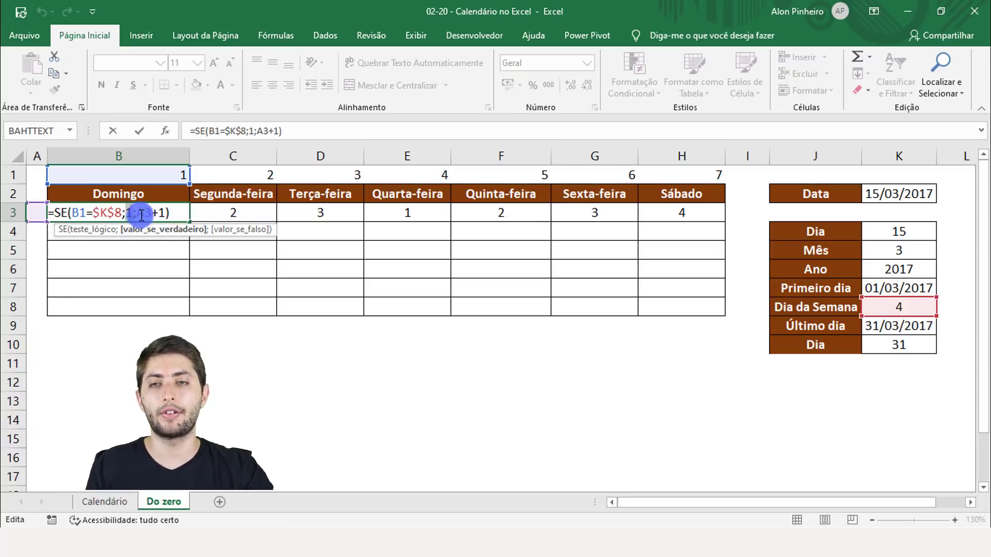
left_click_drag(136, 212, 168, 212)
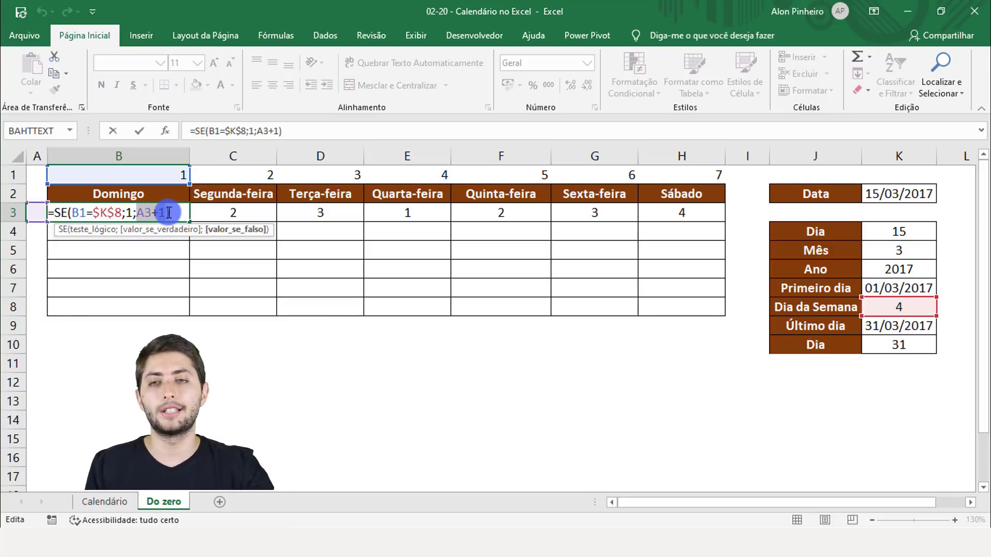
left_click(139, 213)
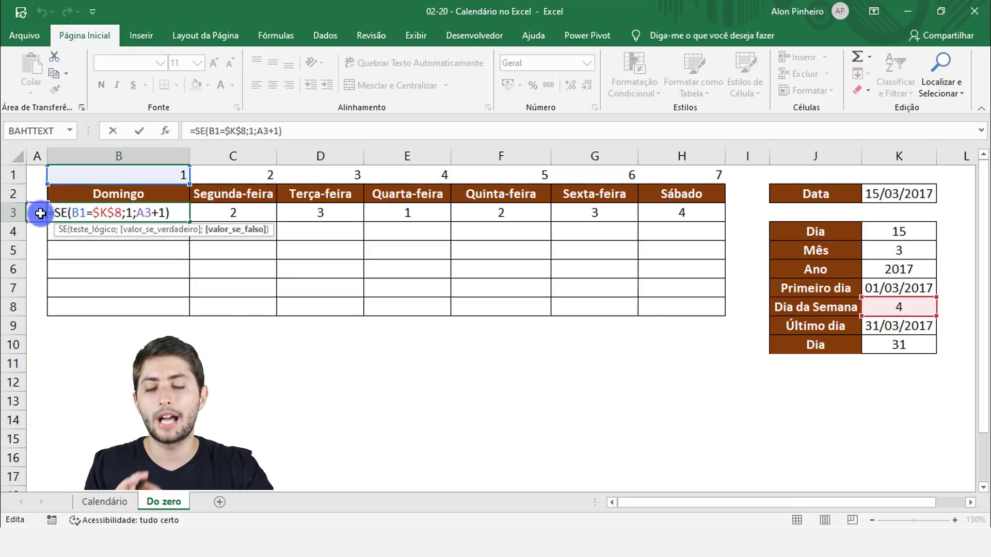
left_click(137, 214)
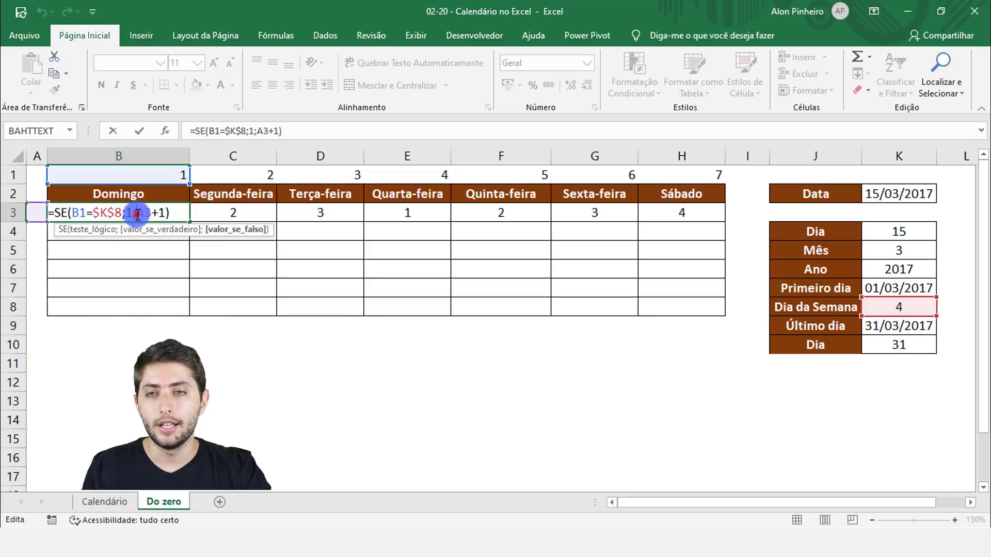
left_click_drag(137, 215, 164, 210)
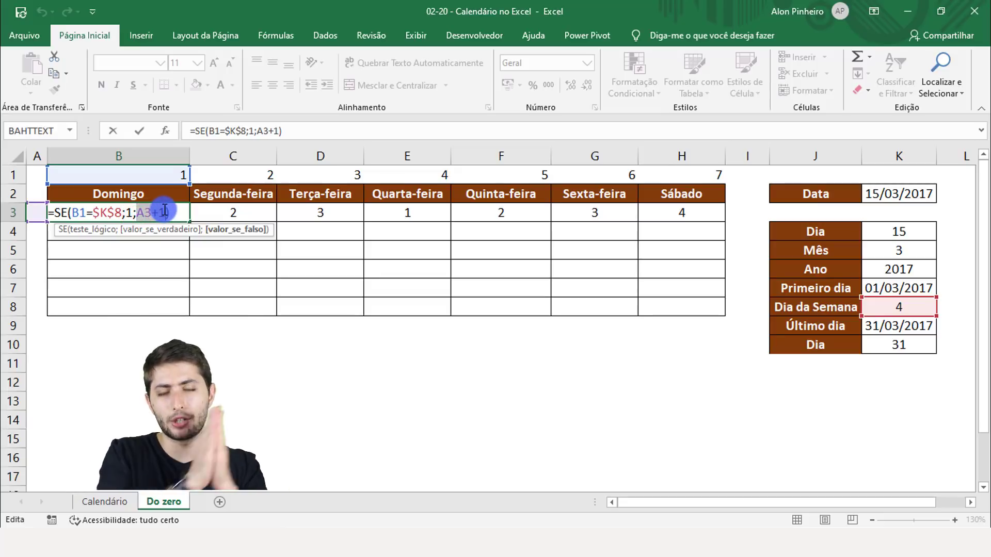
Insert a nested SE before A3+1 in B3's formula, with the test A3="" and "" as its true value
left_click(137, 212)
type("se")
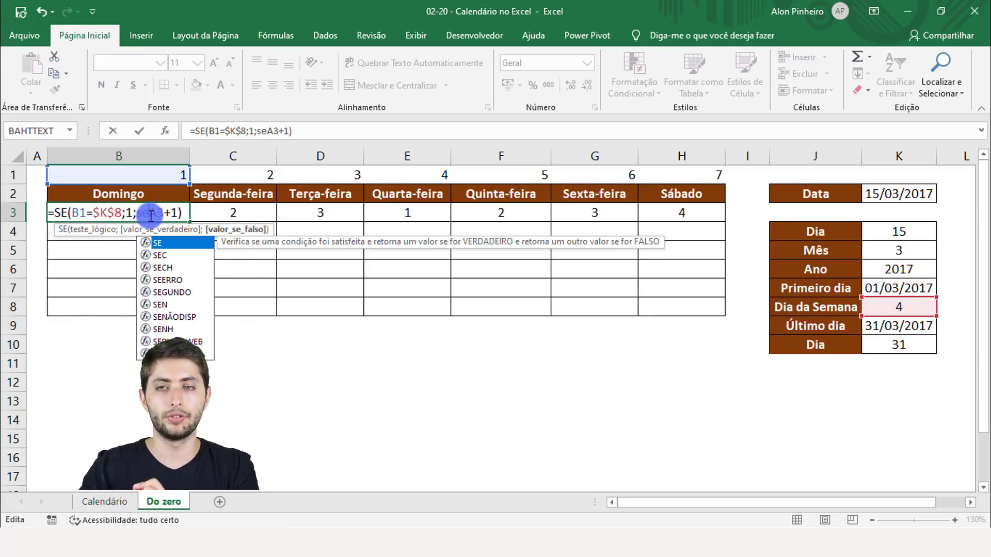
key("Tab")
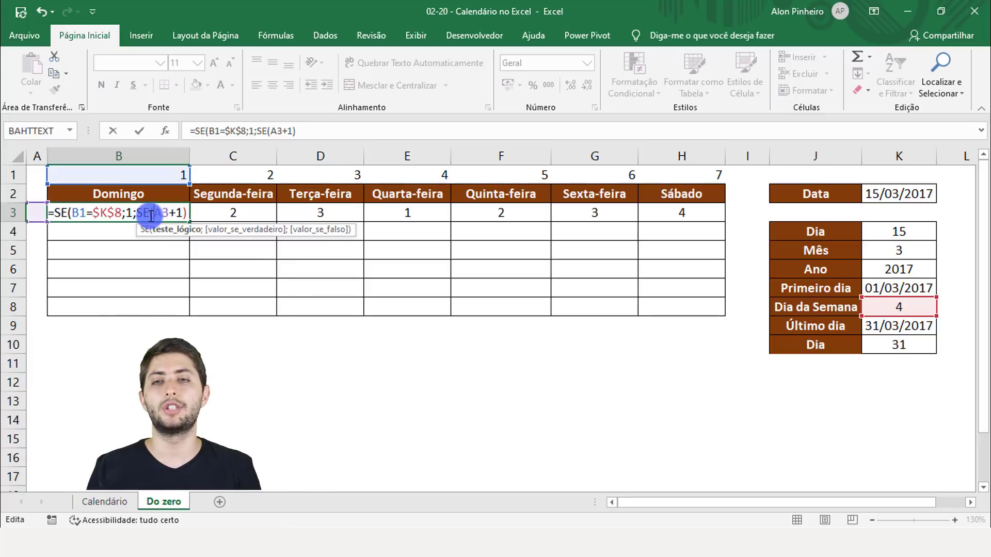
left_click(36, 212)
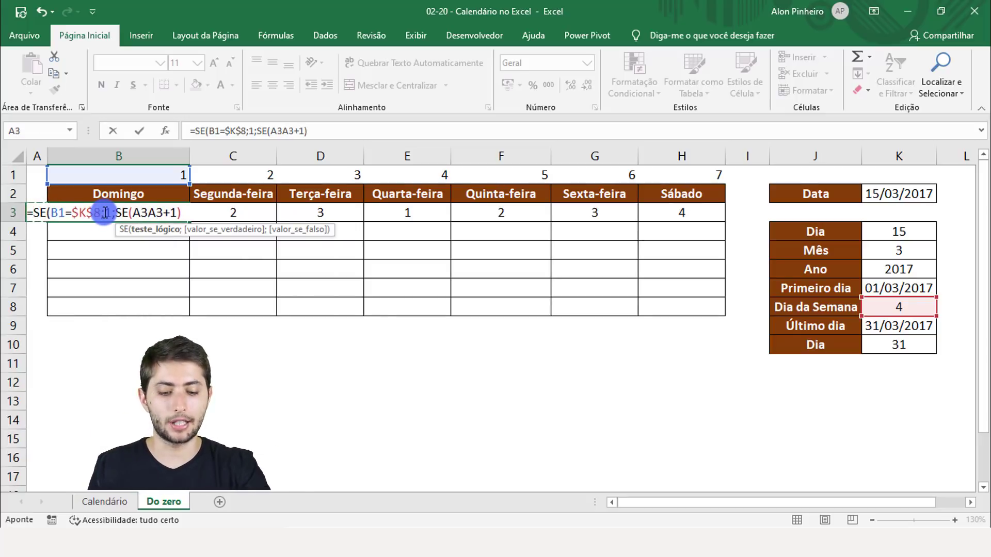
type("=")
key("ctrl+Tab")
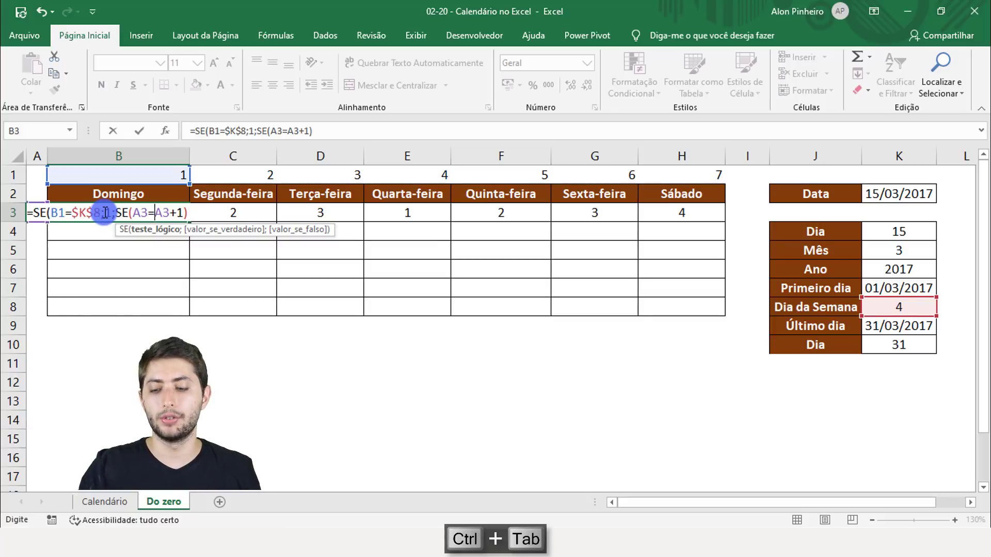
type("\"\"")
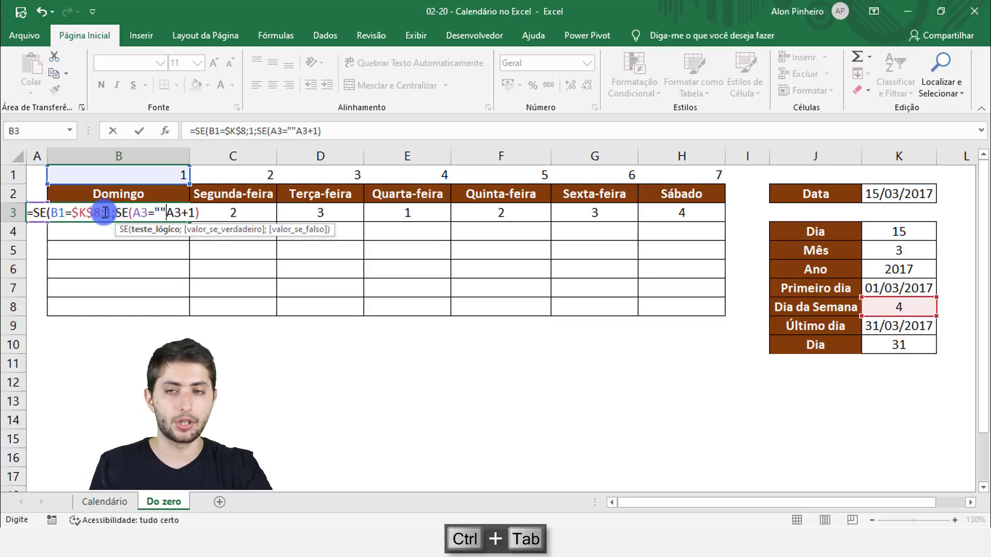
type(";")
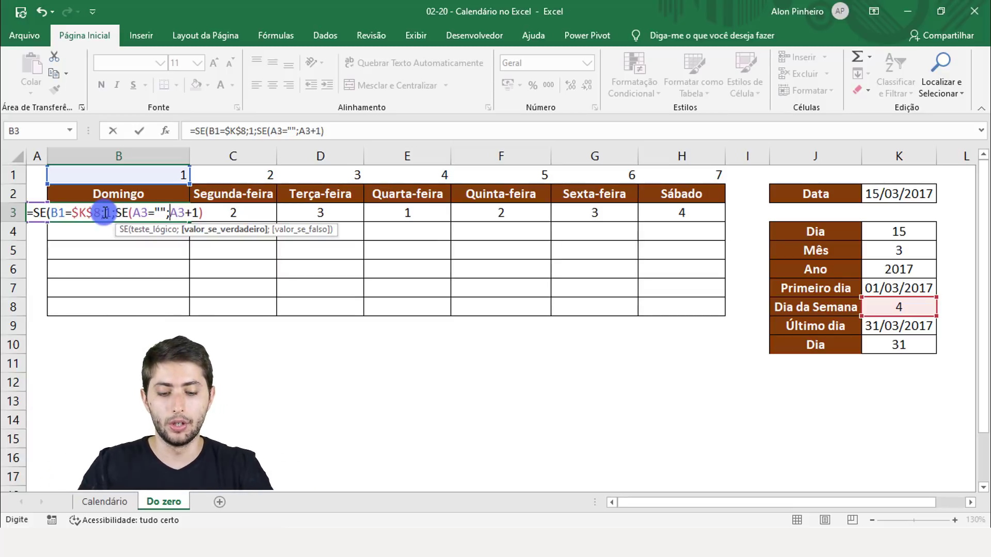
type("\"\"")
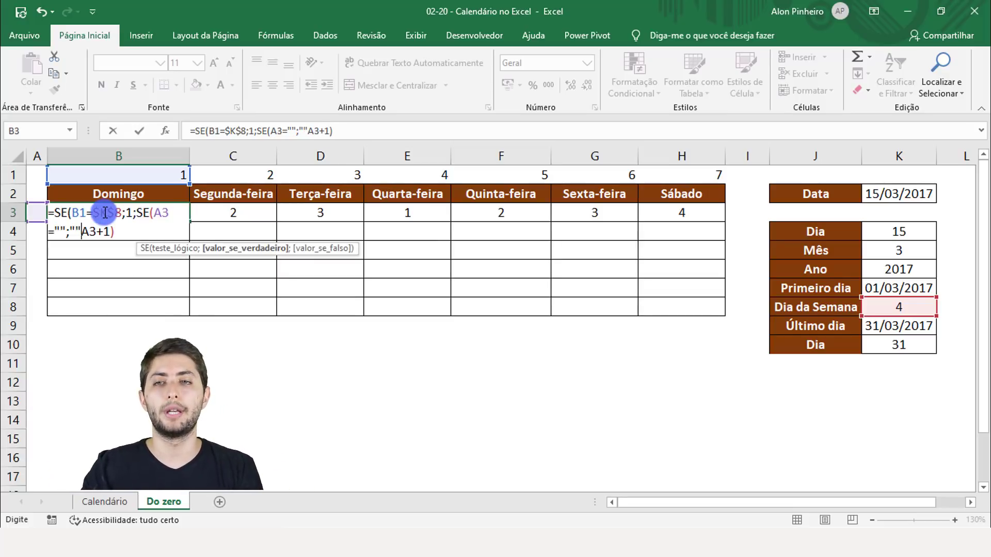
type(";")
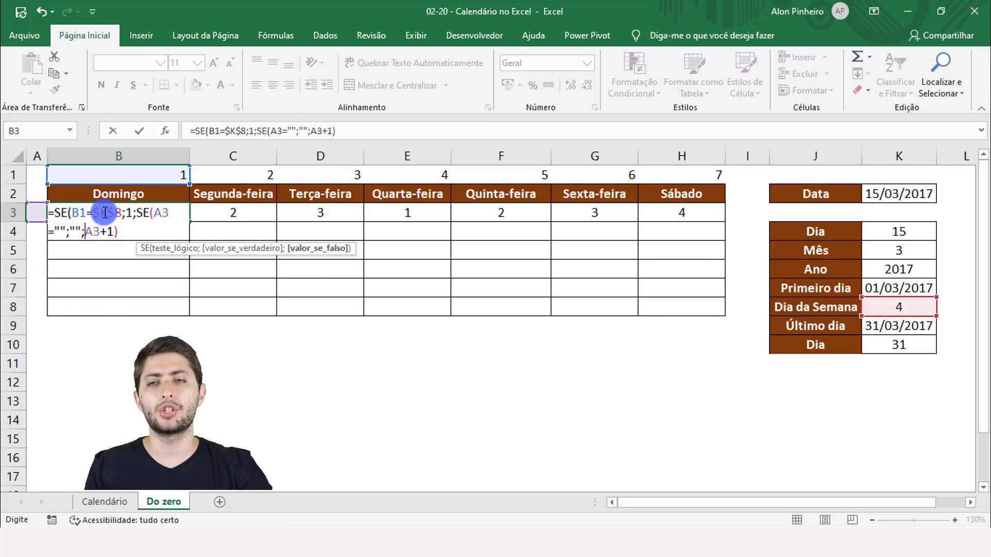
Review each argument of the outer and nested SE in B3's formula, from the weekday test to the A3+1 result
left_click(74, 212)
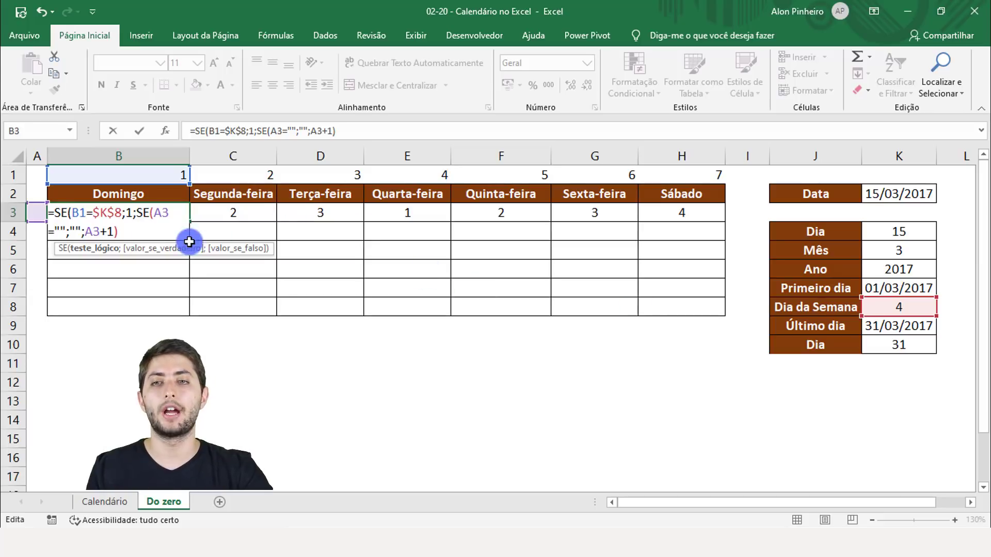
left_click(126, 212)
left_click_drag(126, 211, 133, 213)
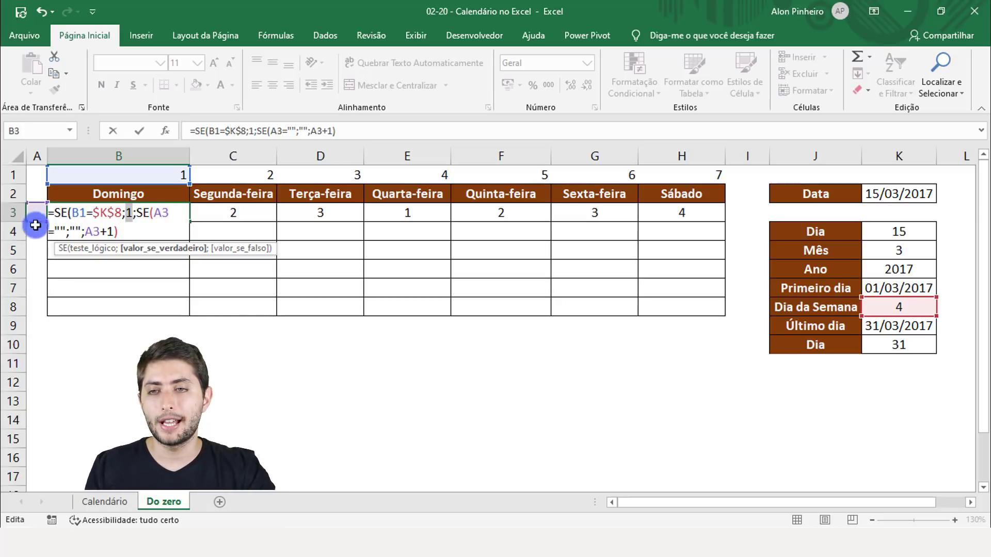
left_click_drag(34, 212, 74, 232)
left_click(74, 231)
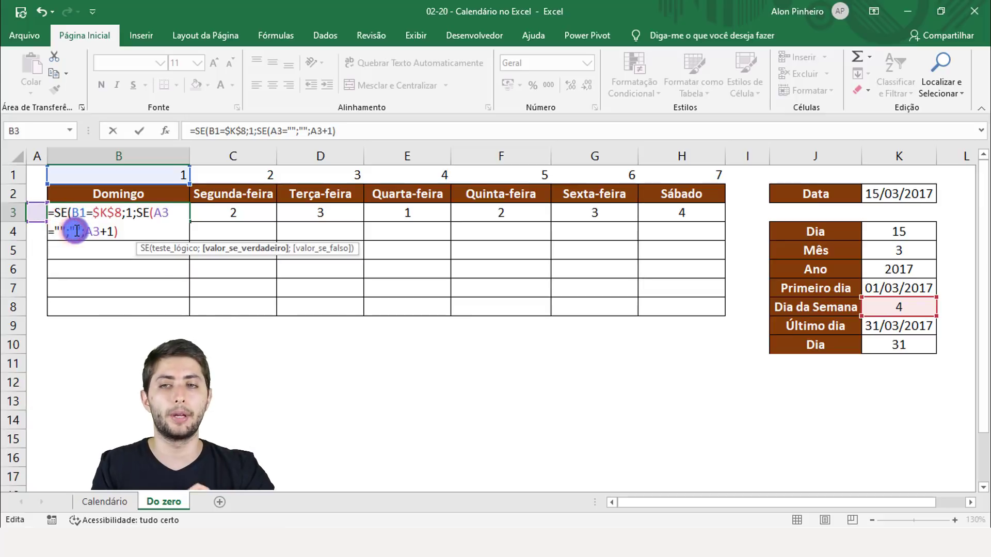
left_click(87, 233)
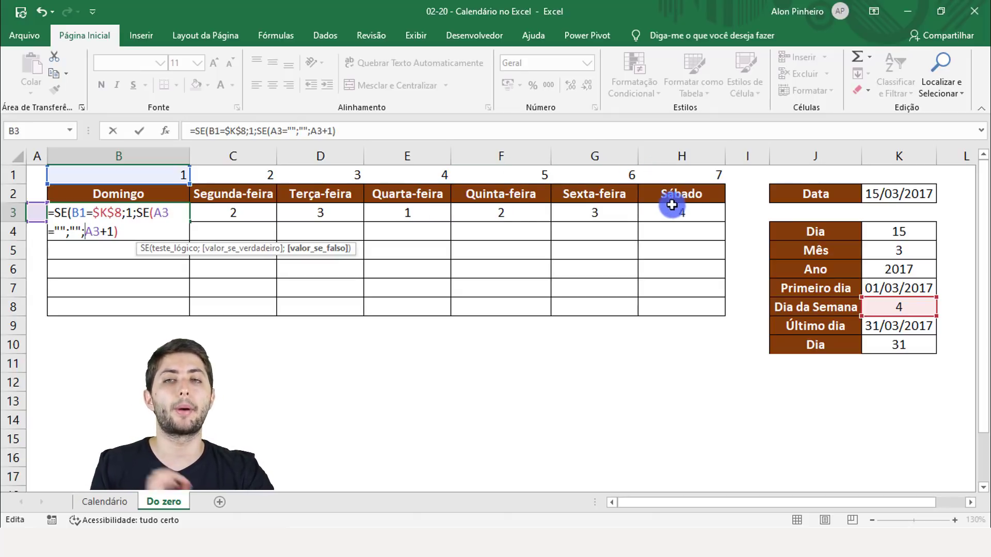
left_click(126, 236)
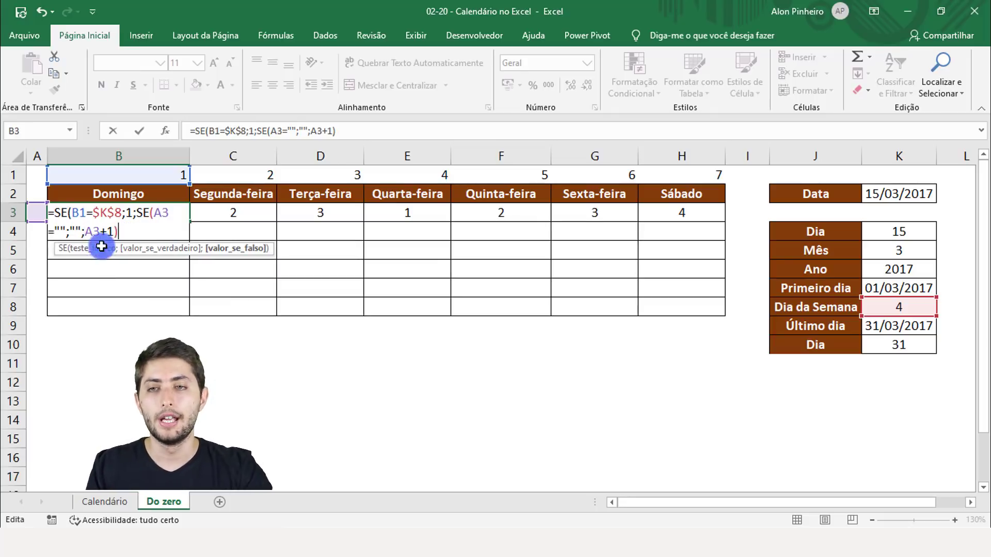
left_click(128, 214)
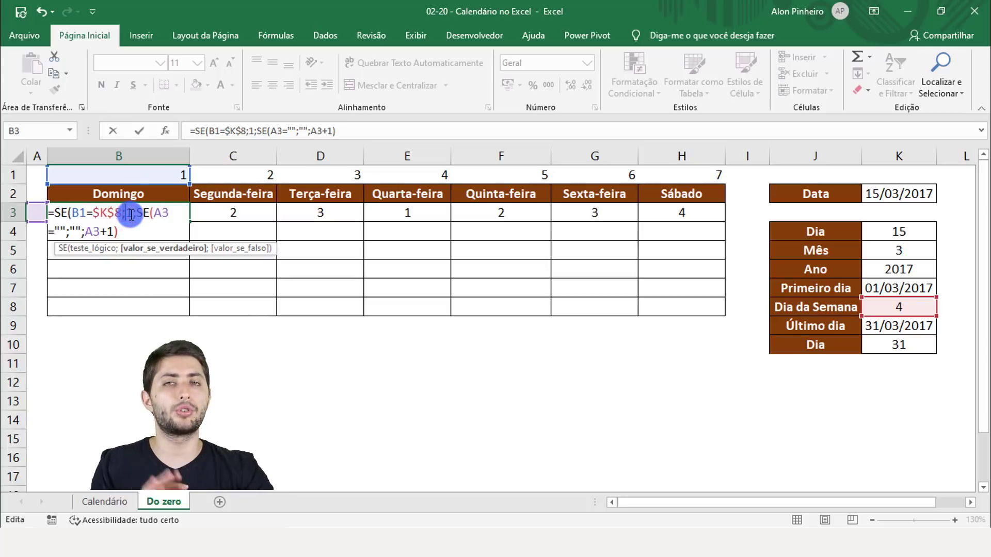
left_click_drag(138, 212, 78, 233)
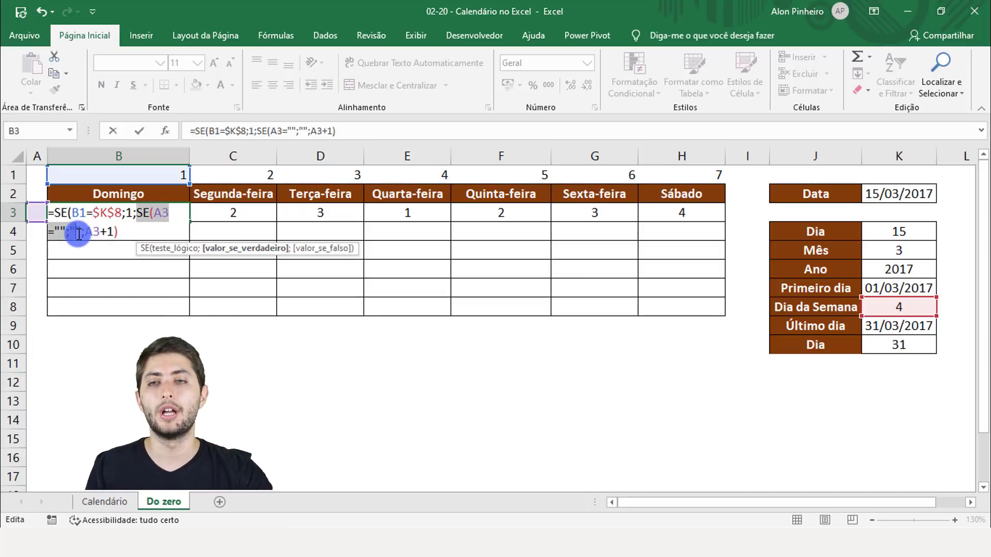
left_click_drag(77, 234, 89, 237)
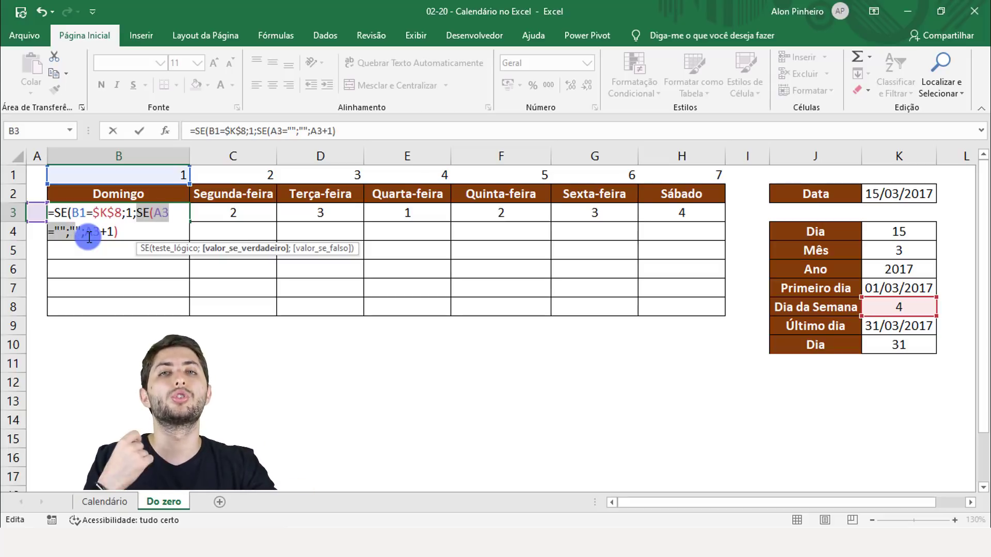
left_click(136, 234)
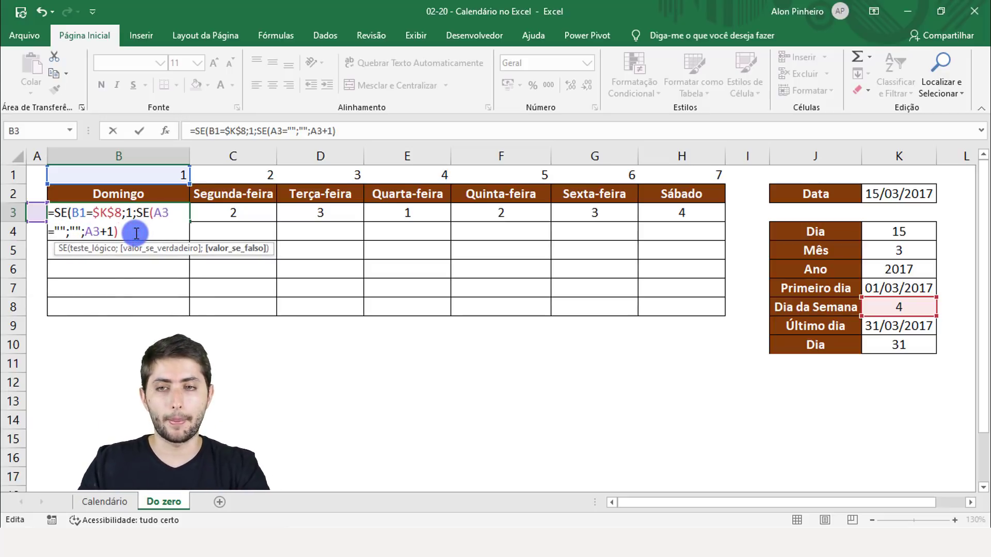
Close the nested SE in B3 so it reads =SE(B1=$K$8;1;SE(A3="";"";A3+1)) and fill the formula across to H3
type(")")
left_click(76, 214)
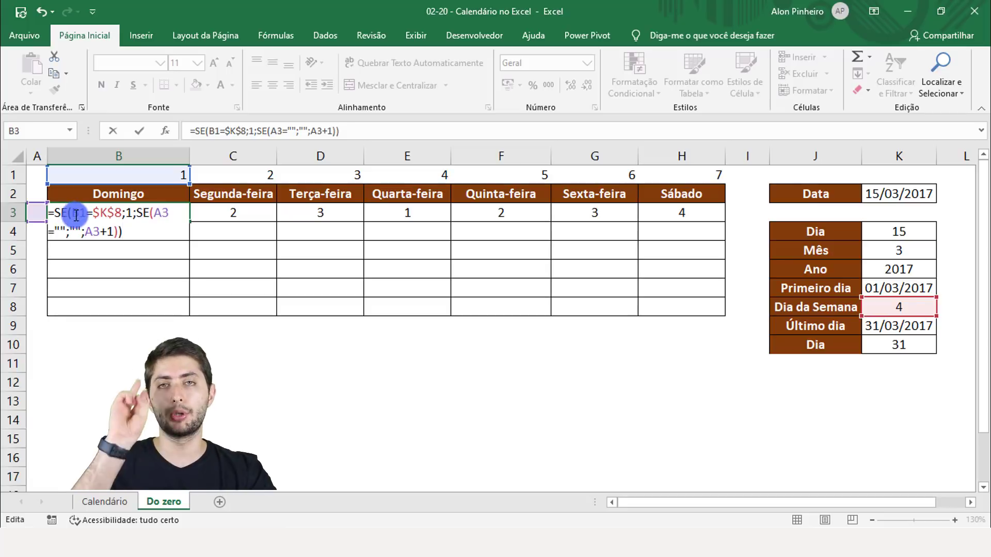
key("Return")
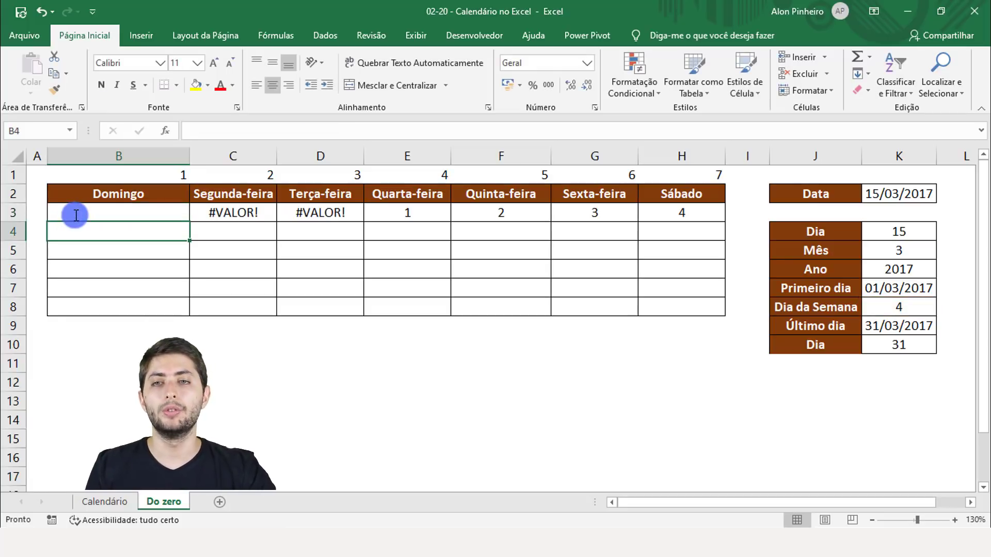
left_click(76, 214)
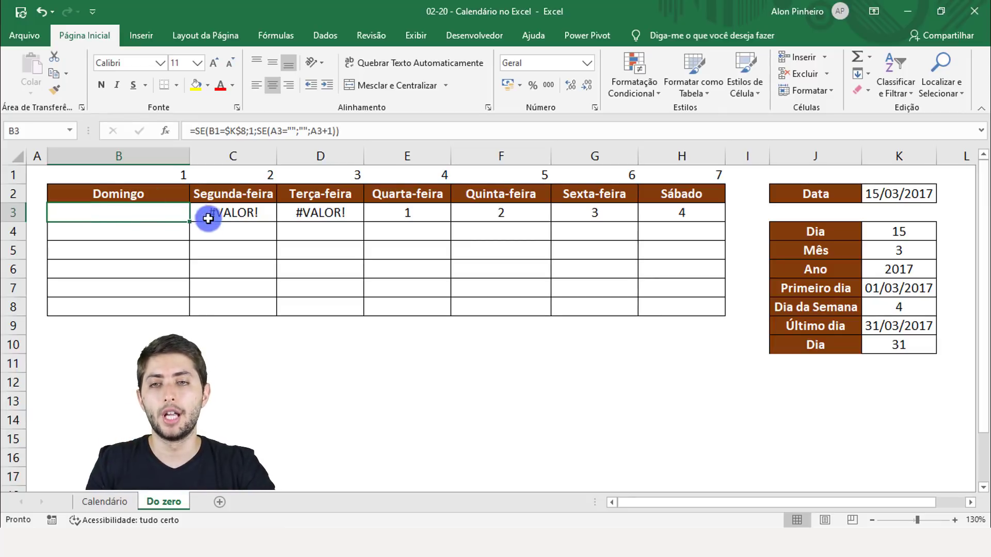
left_click_drag(192, 223, 706, 224)
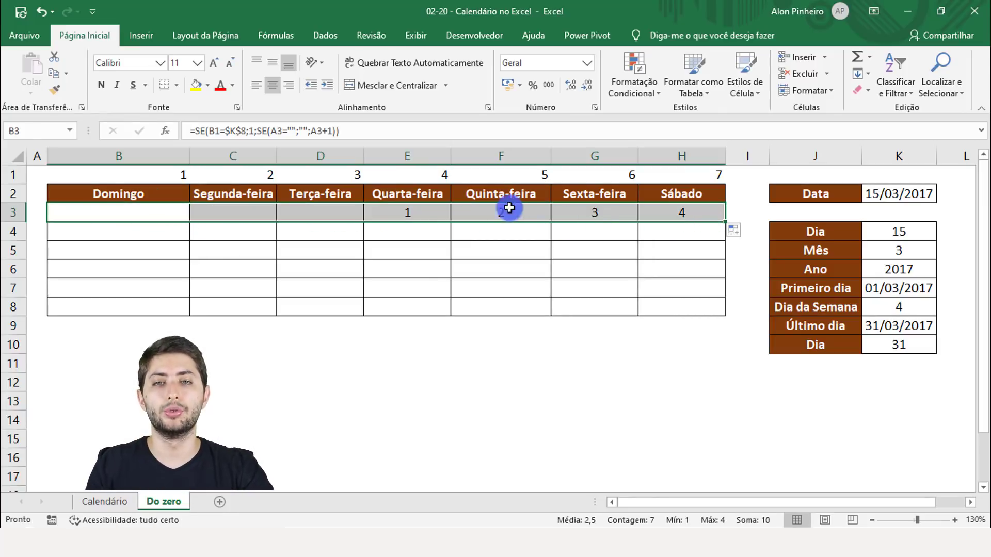
Widen the Domingo column until B3's whole formula fits on one line, with the formula open for editing
left_click(165, 214)
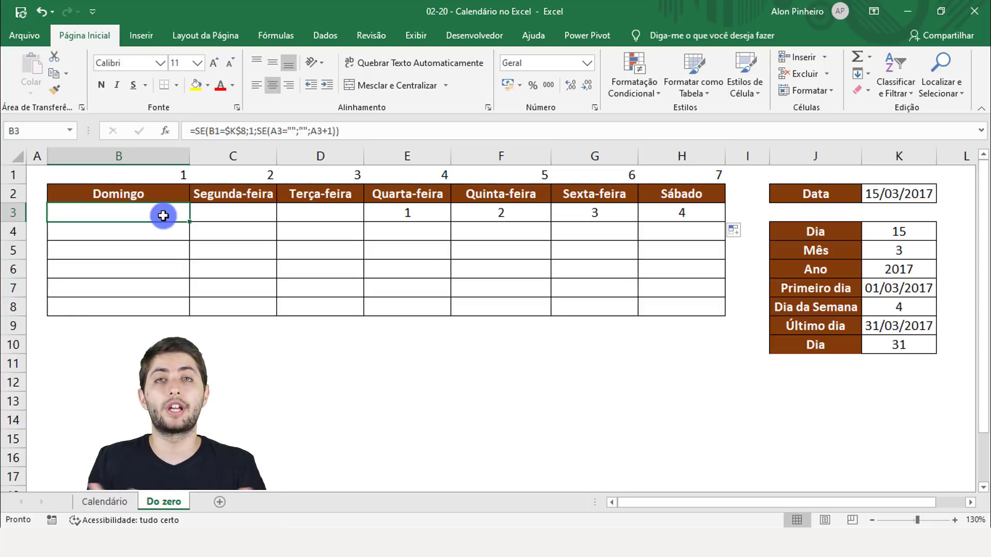
key("F2")
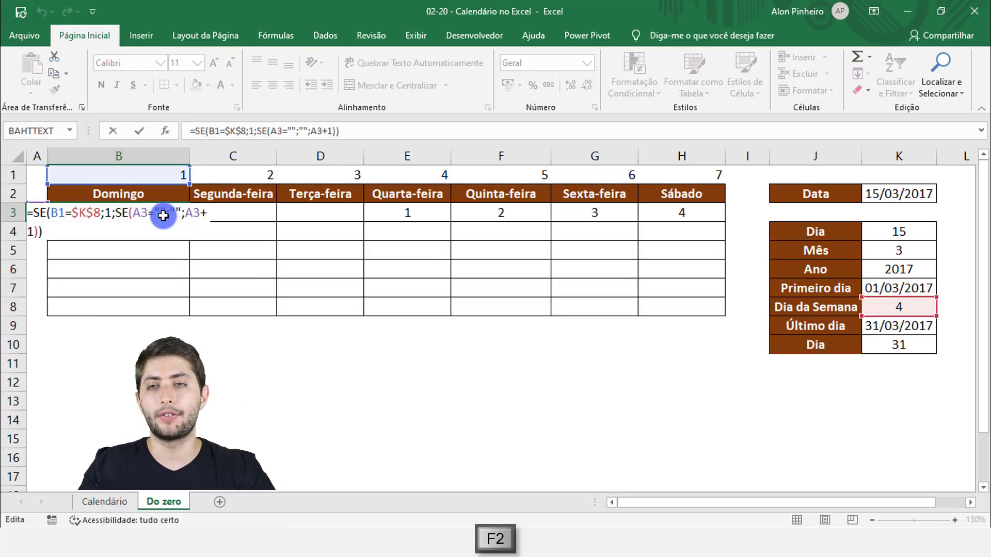
key("Escape")
left_click_drag(190, 155, 228, 157)
key("F2")
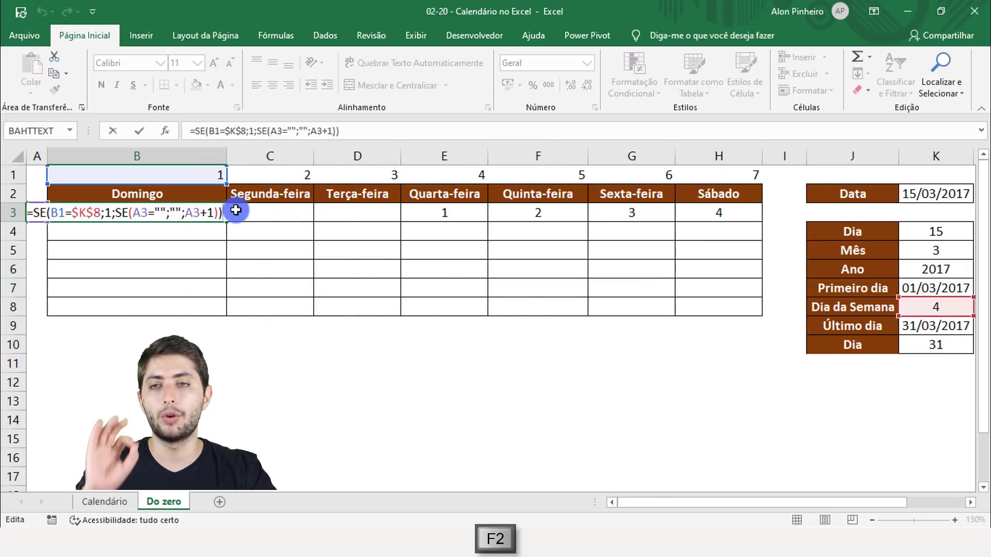
key("Escape")
left_click_drag(230, 157, 263, 158)
key("F2")
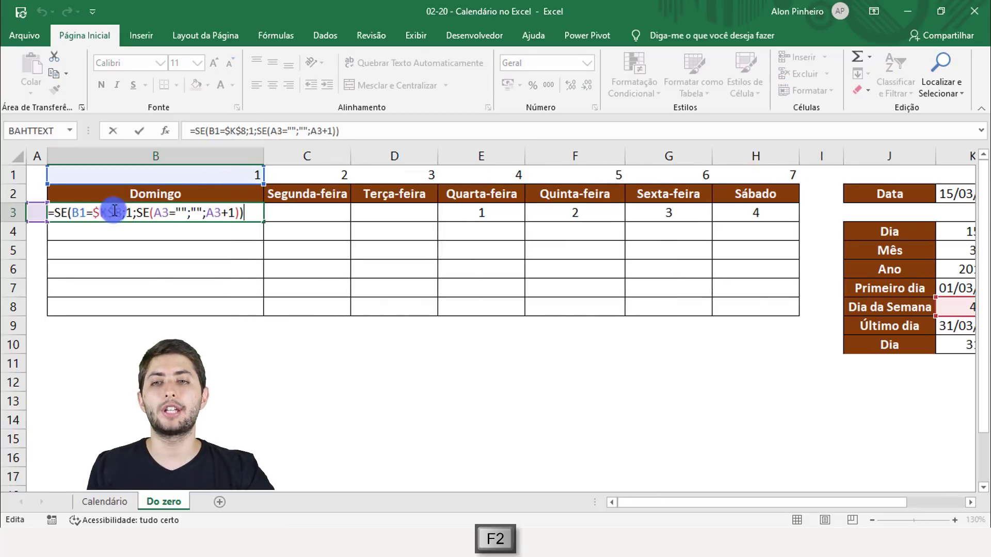
Examine B3's formula argument by argument: the weekday test, the value 1 and the nested SE testing A3=""
left_click(77, 213)
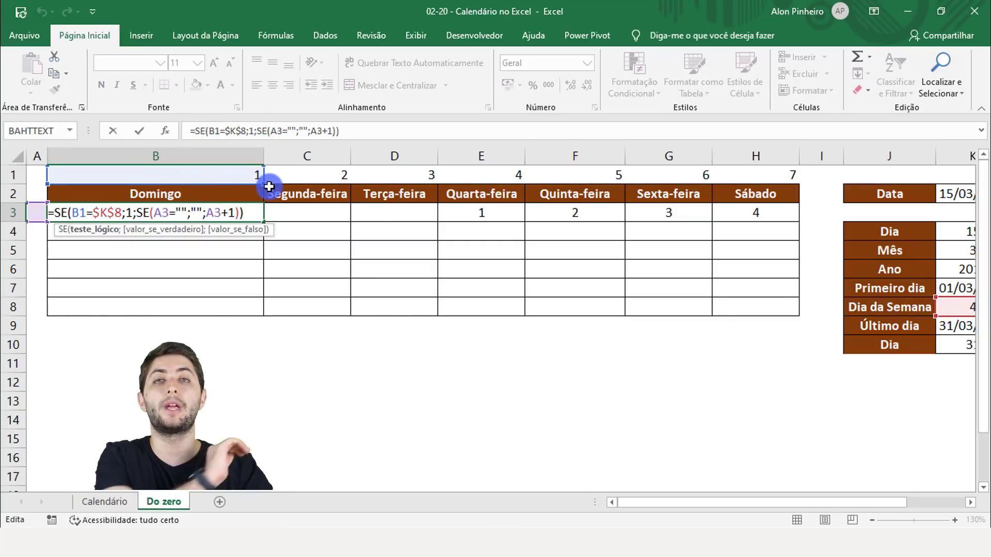
left_click(112, 230)
left_click(140, 212)
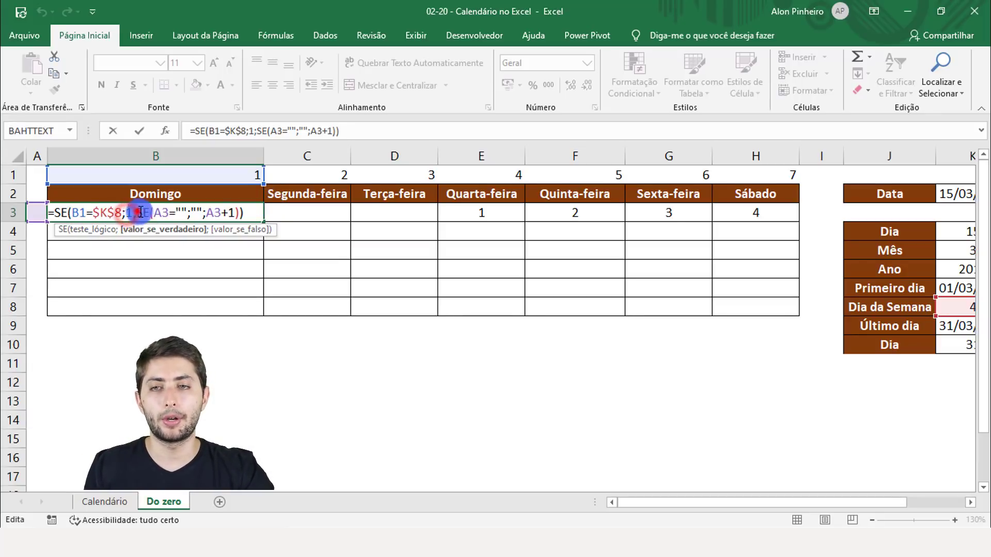
left_click(183, 212)
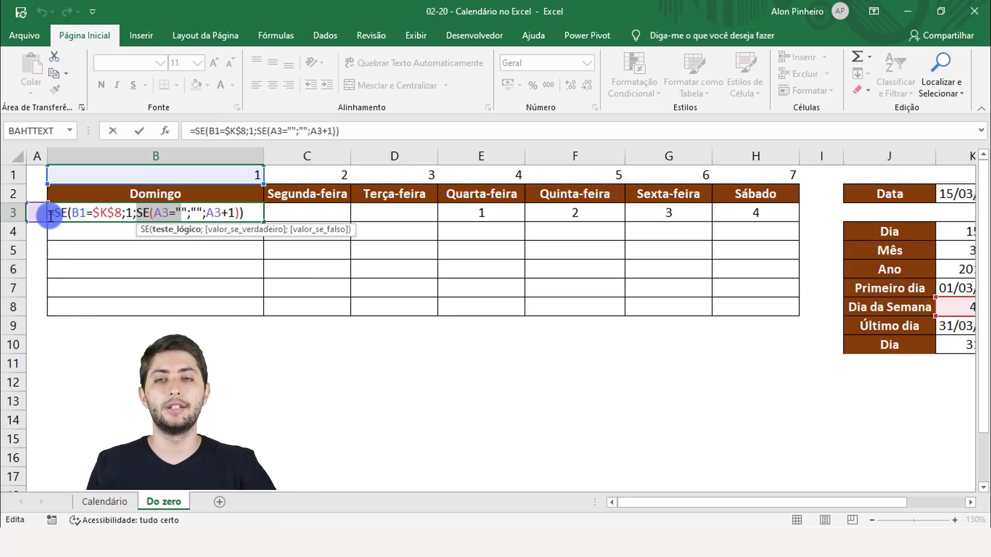
key("Return")
Inspect the filled formulas along row 3 from Segunda-feira to Sexta-feira, opening the one in G3
key("Up")
key("Right")
key("Right")
key("Right")
key("Right")
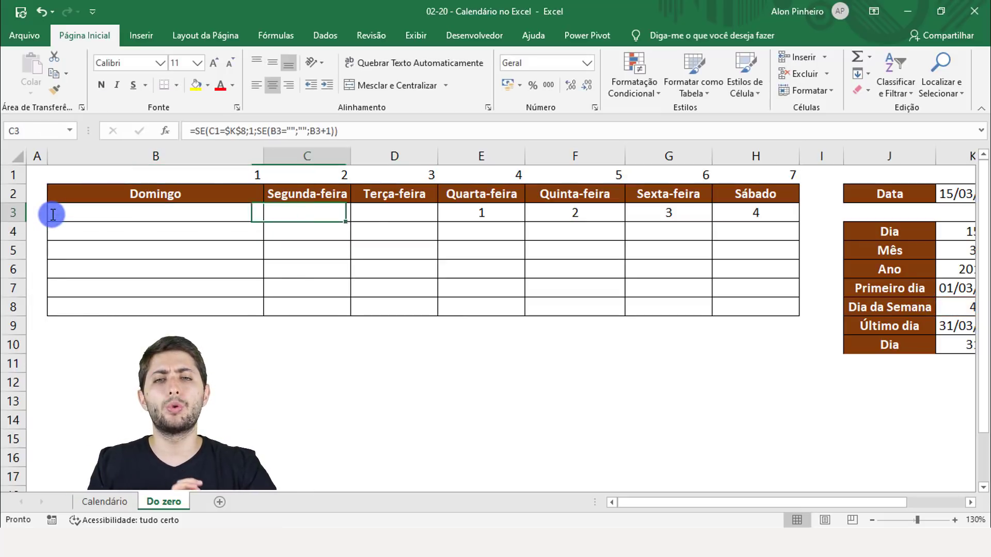
key("Right")
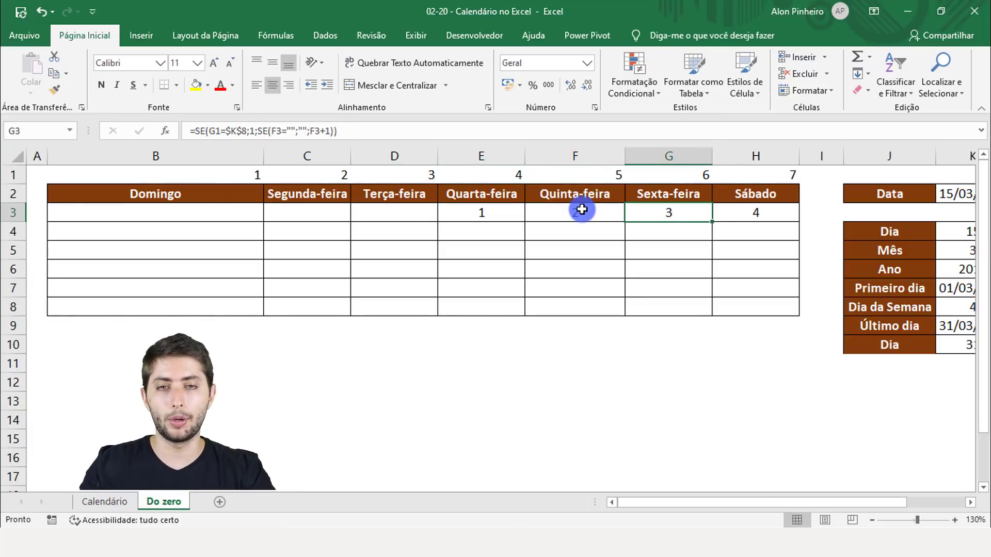
key("F2")
key("Escape")
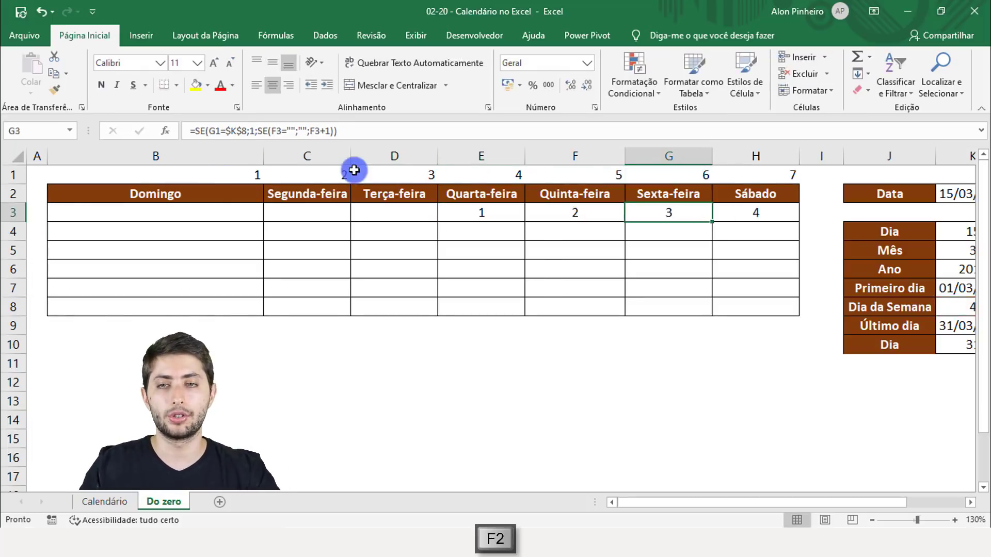
Narrow the Domingo column and widen the Sexta-feira column so G3's open formula reads on one line
left_click_drag(263, 158, 107, 166)
left_click_drag(556, 157, 750, 147)
key("F2")
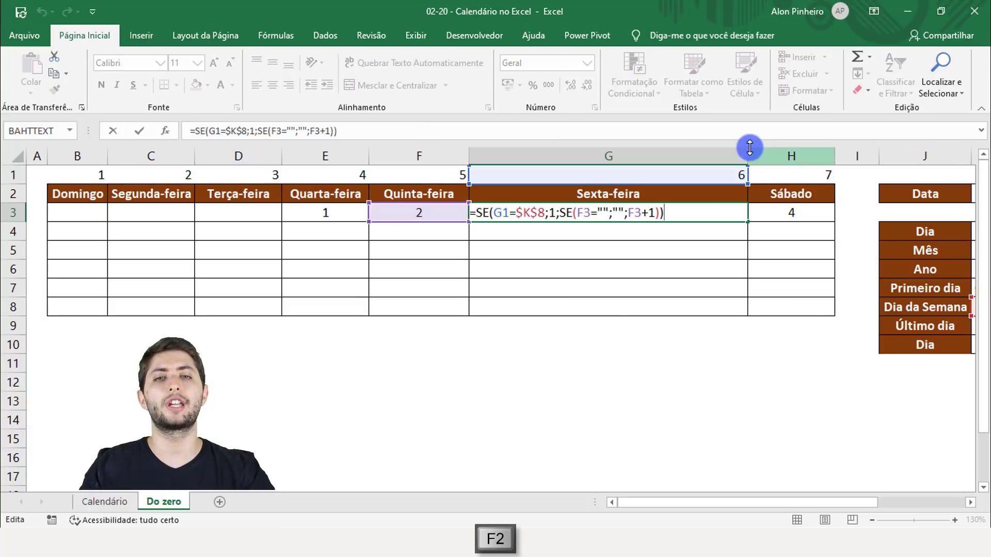
left_click_drag(763, 502, 857, 510)
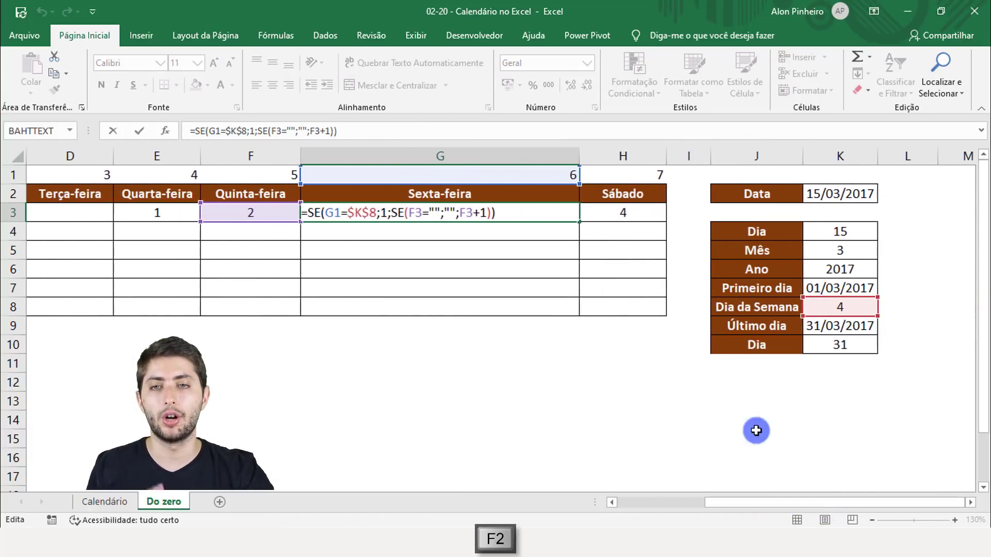
Examine G3's formula, from the G1=$K$8 test through the nested F3="" test to the F3+1 result
left_click(334, 215)
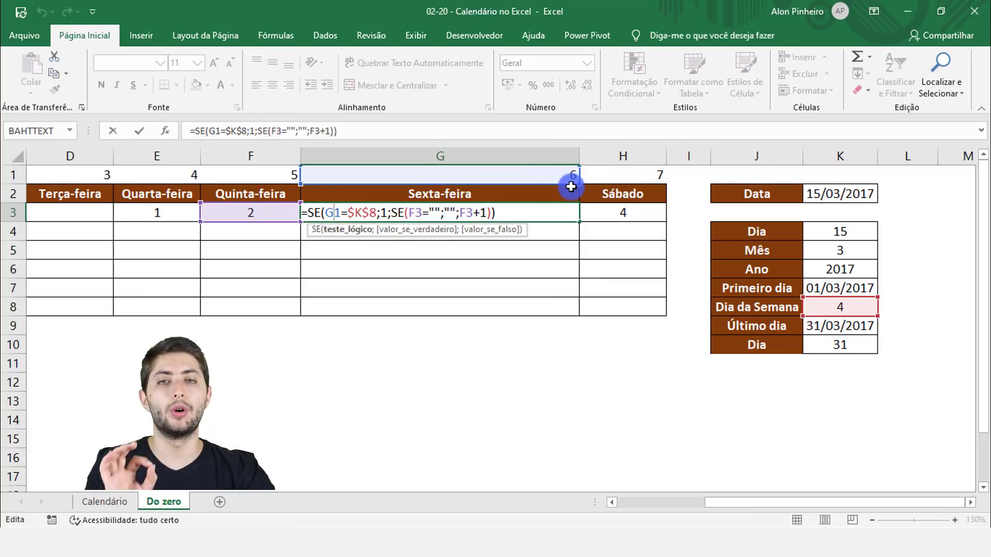
left_click(363, 213)
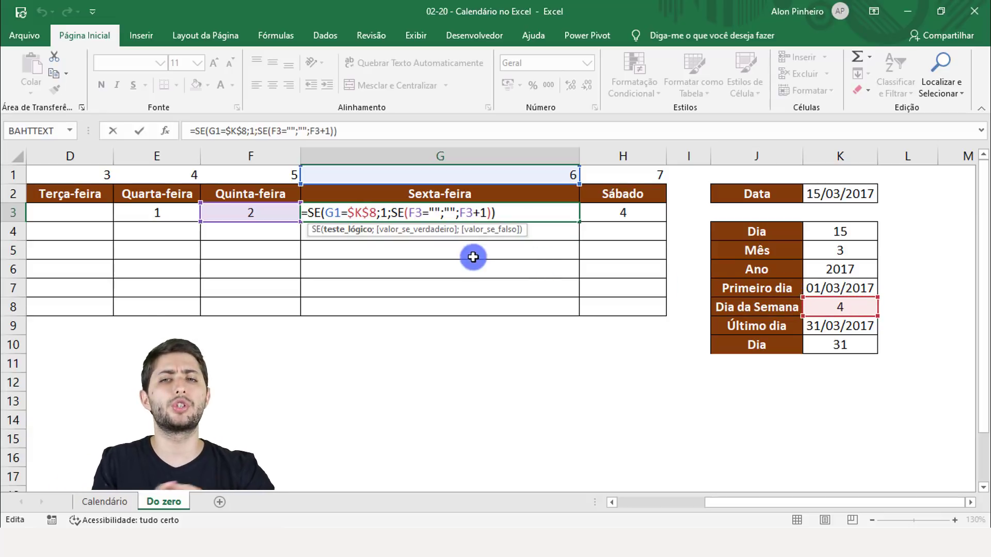
left_click_drag(389, 212, 439, 211)
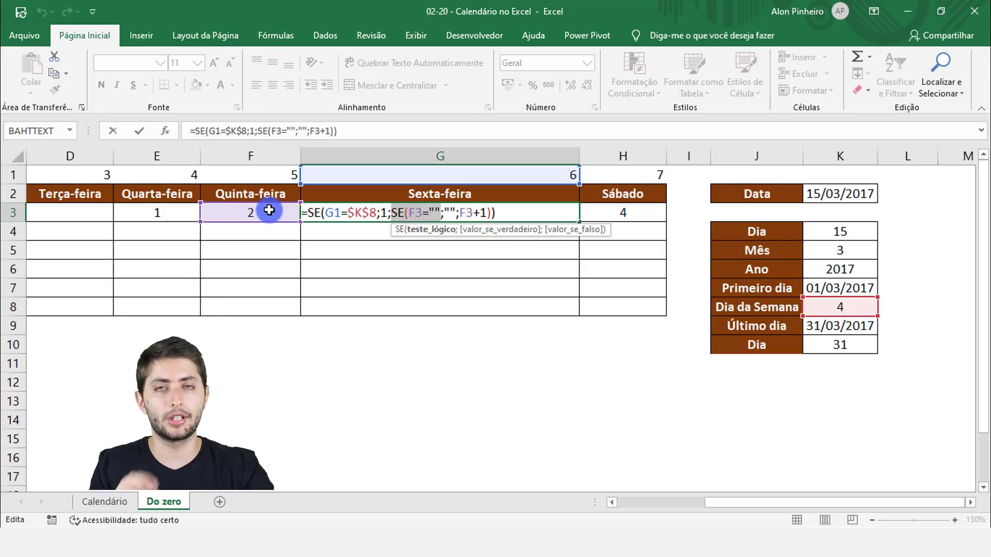
left_click(463, 212)
left_click_drag(462, 213, 485, 213)
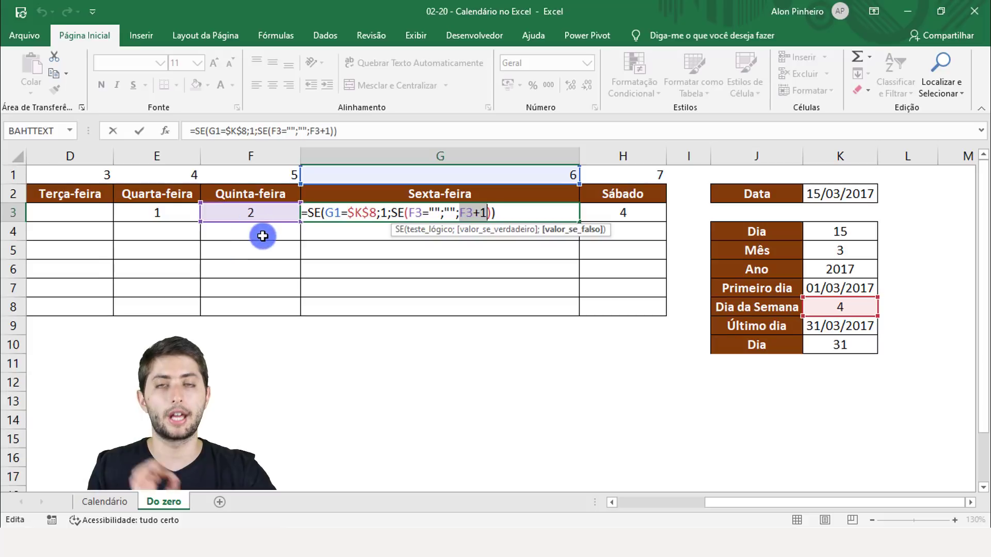
Check the Sábado formula in H3 and narrow the Sexta-feira column to a width close to its neighbours
key("Tab")
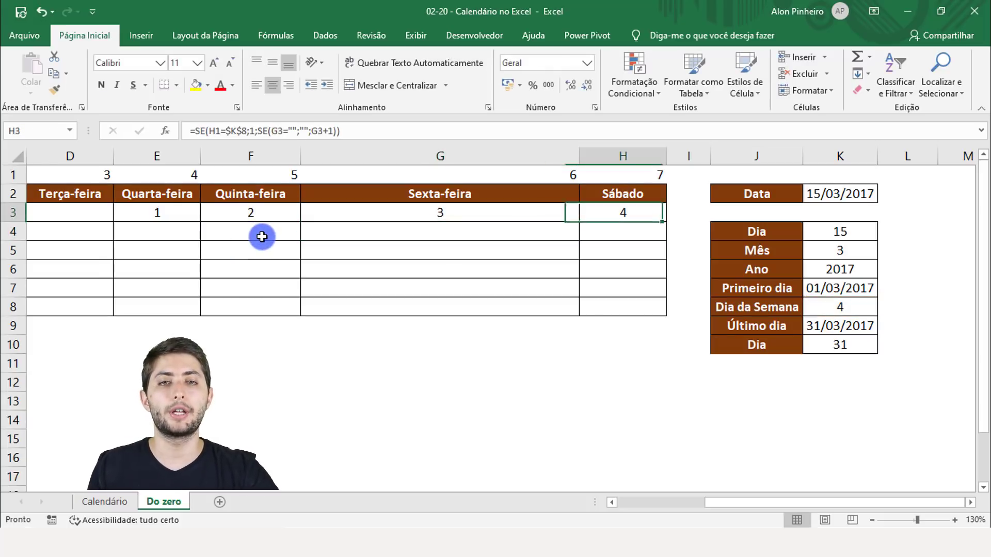
key("F2")
key("Escape")
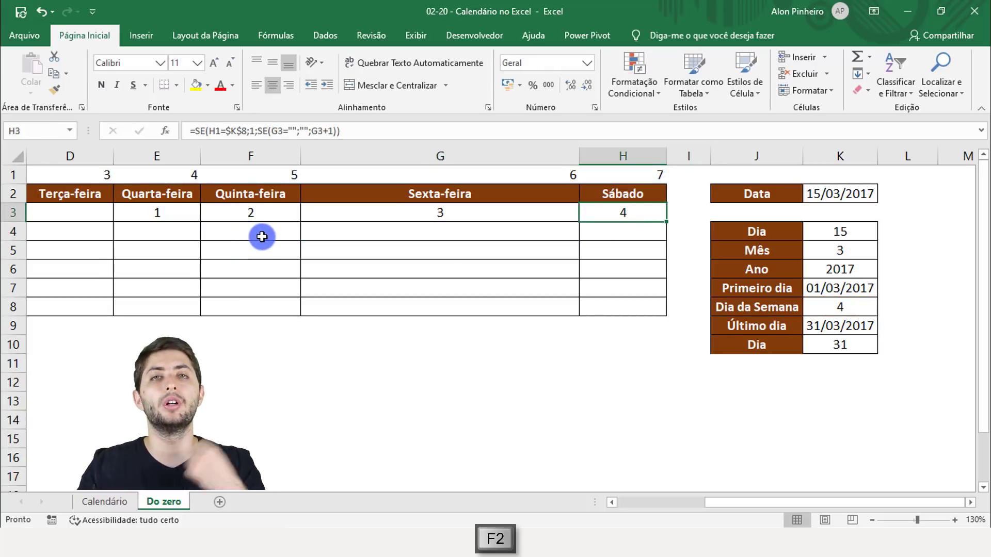
left_click_drag(579, 156, 411, 154)
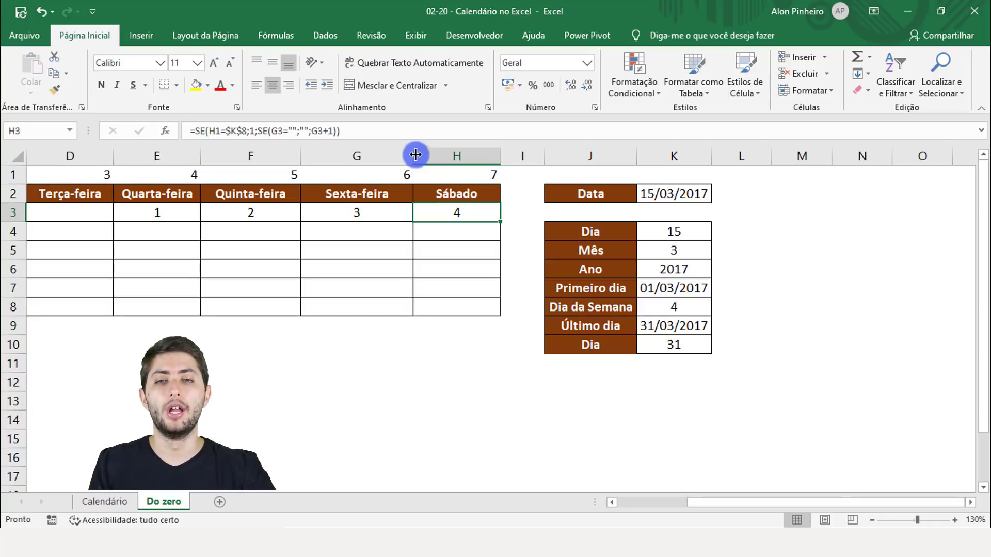
left_click_drag(814, 500, 591, 521)
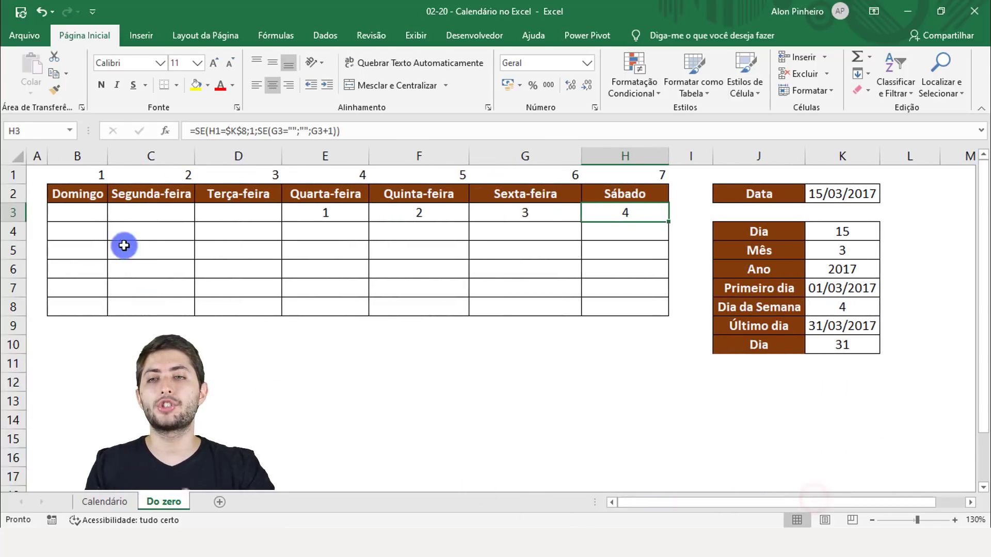
Review the first-week cells B3:H3 and how Sábado in H3 leads into Domingo of the second week in B4
left_click(82, 213)
mouse_move(122, 213)
left_mouse_down()
mouse_move(455, 195)
mouse_move(625, 234)
mouse_move(635, 215)
left_mouse_up()
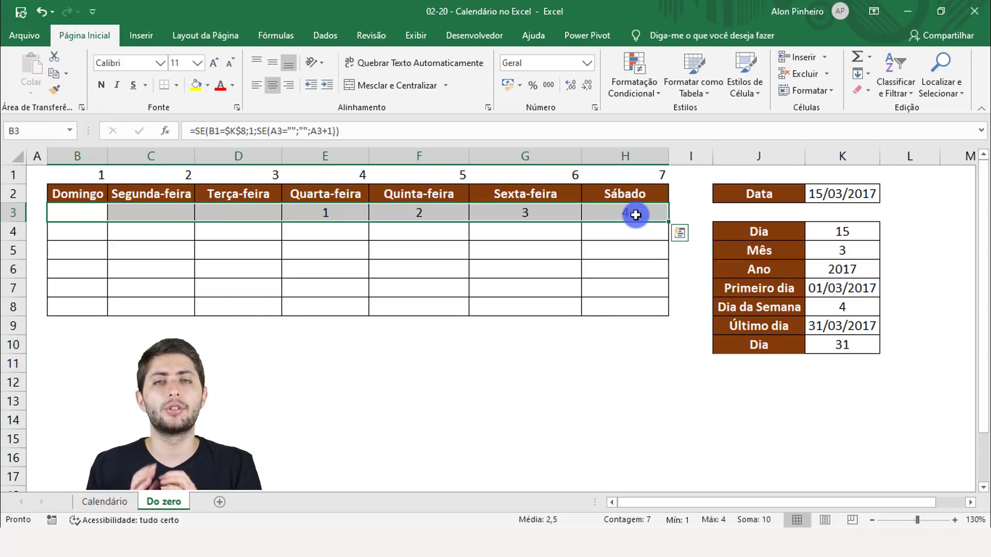
left_click(61, 234)
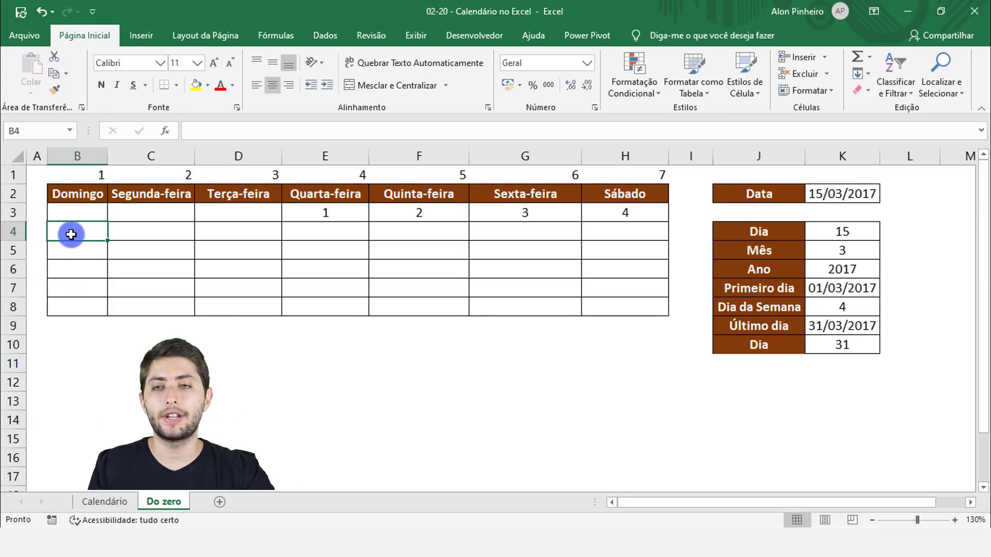
left_click(635, 211)
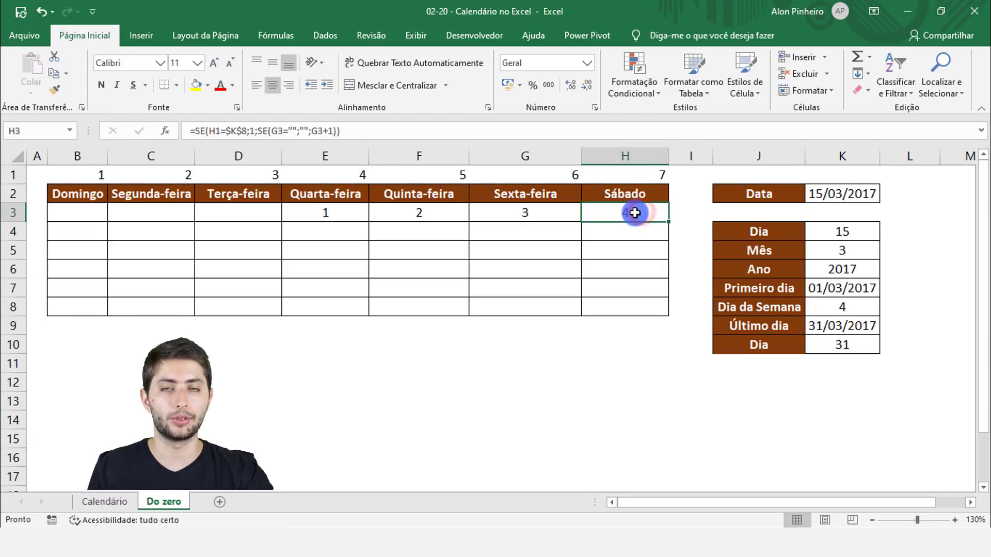
Enter the formula =H3+1 in B4 for Domingo of the second week
left_click(88, 234)
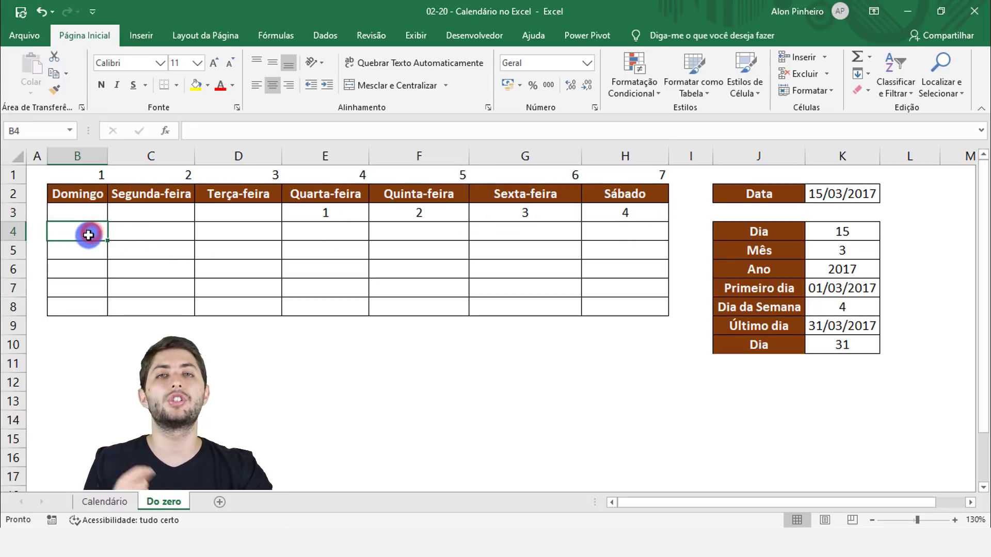
type("=")
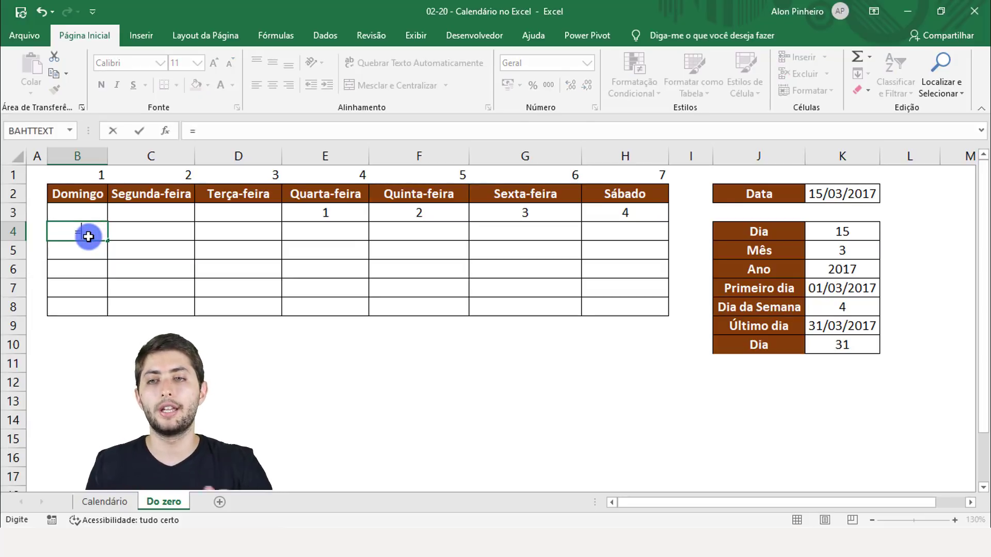
left_click(639, 208)
type("+1")
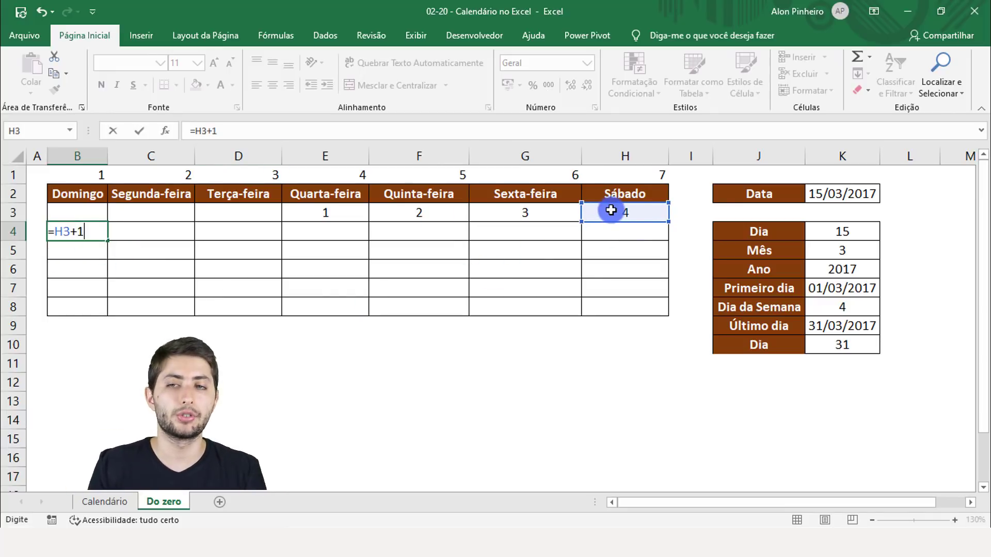
key("Return")
key("Up")
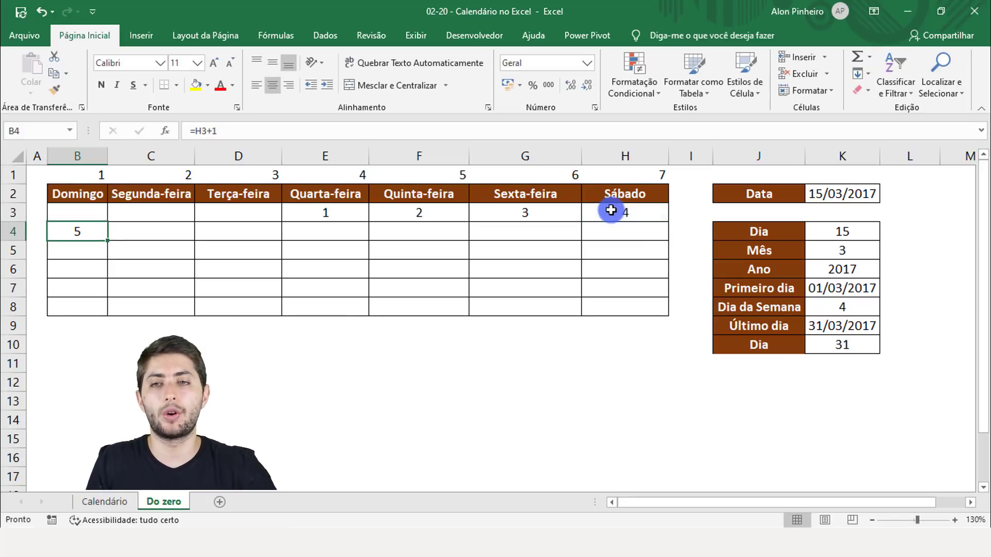
Enter the formula =B4+1 in C4 and fill it across the second week through Sábado in H4
left_click(136, 229)
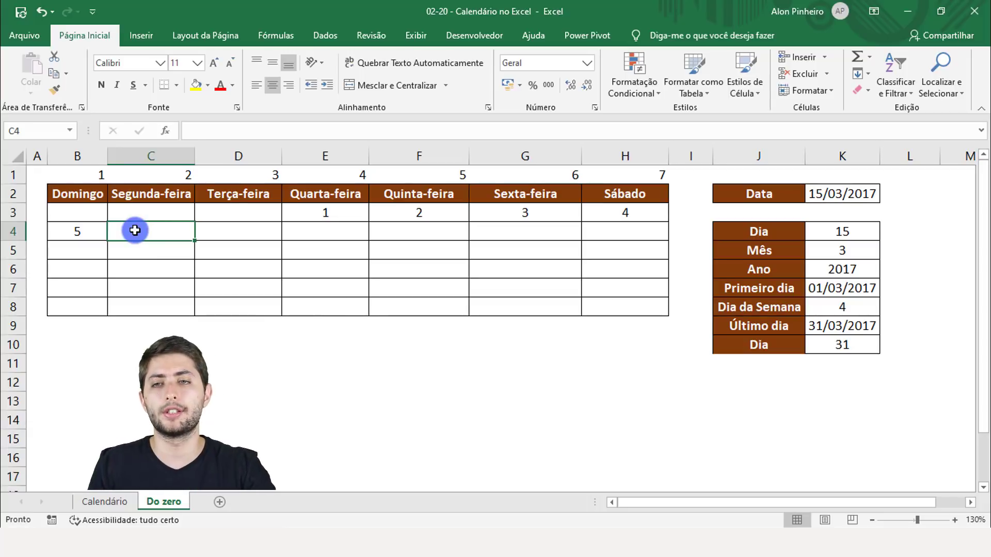
left_click(88, 230)
left_click(118, 235)
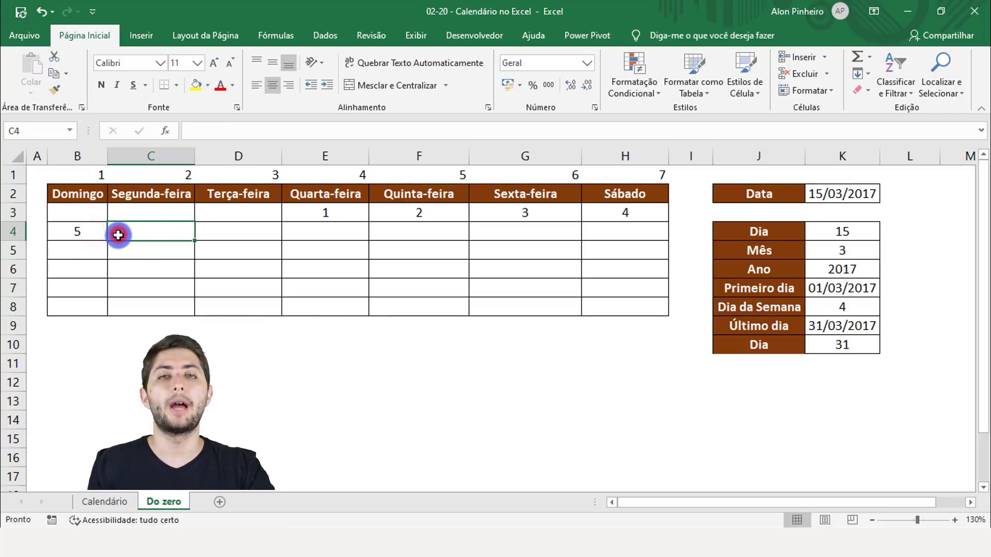
type("=")
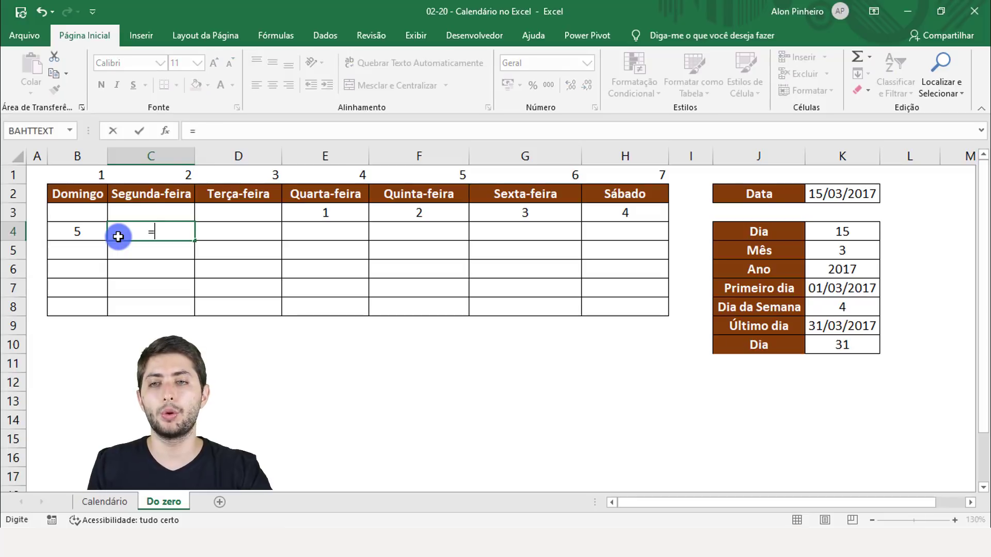
left_click(95, 230)
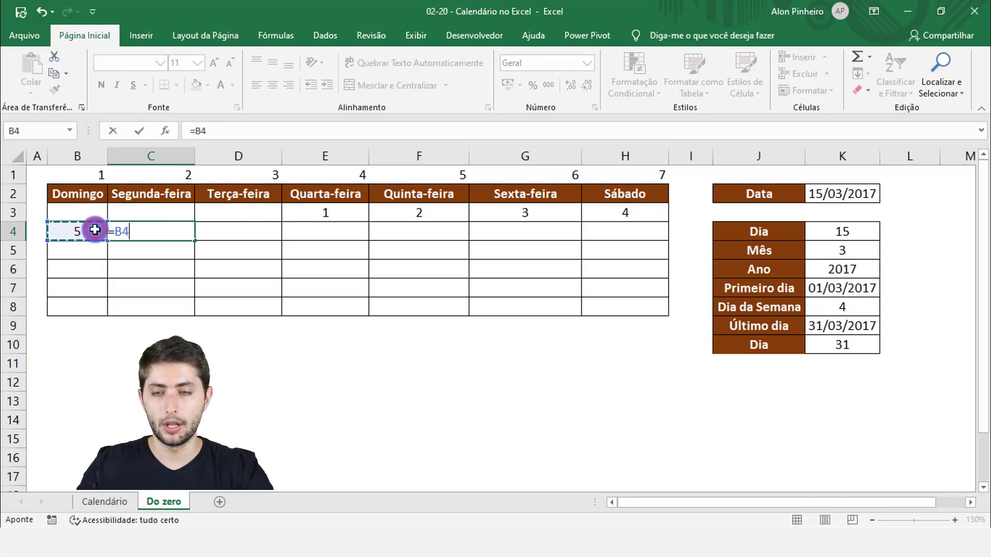
type("+1")
key("ctrl+Return")
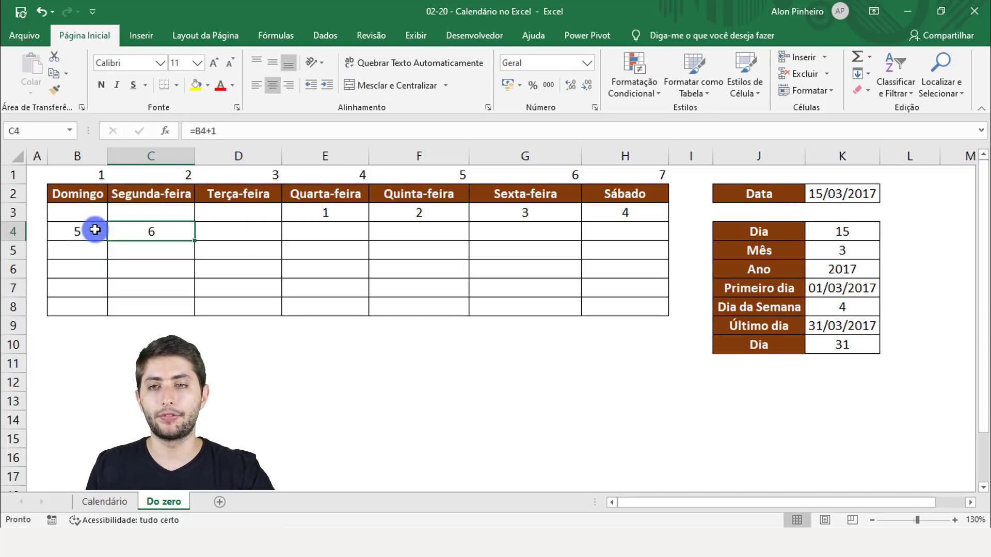
left_click_drag(195, 240, 669, 240)
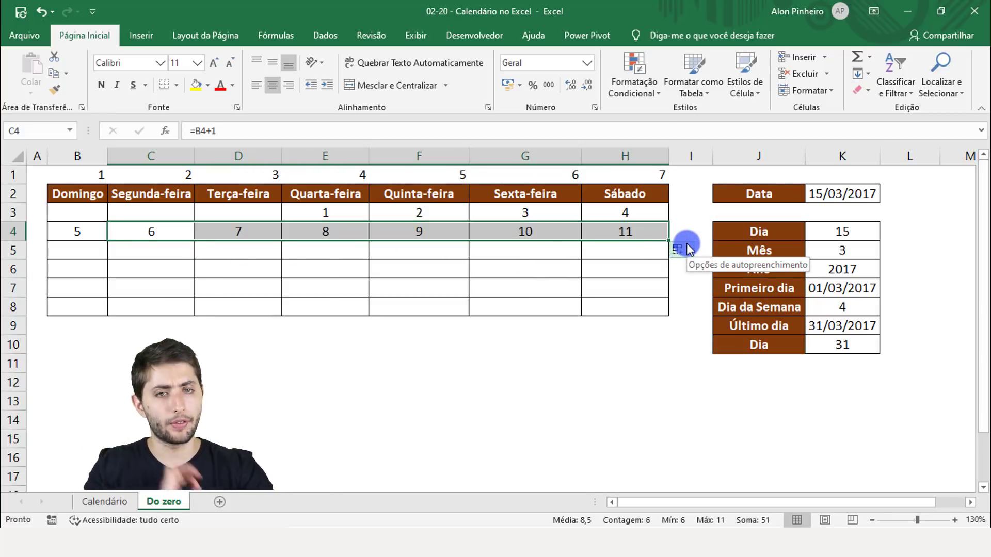
Test the first two weeks with the date 14/02/2020 in K2, and undo the date change
left_click(847, 192)
type("1")
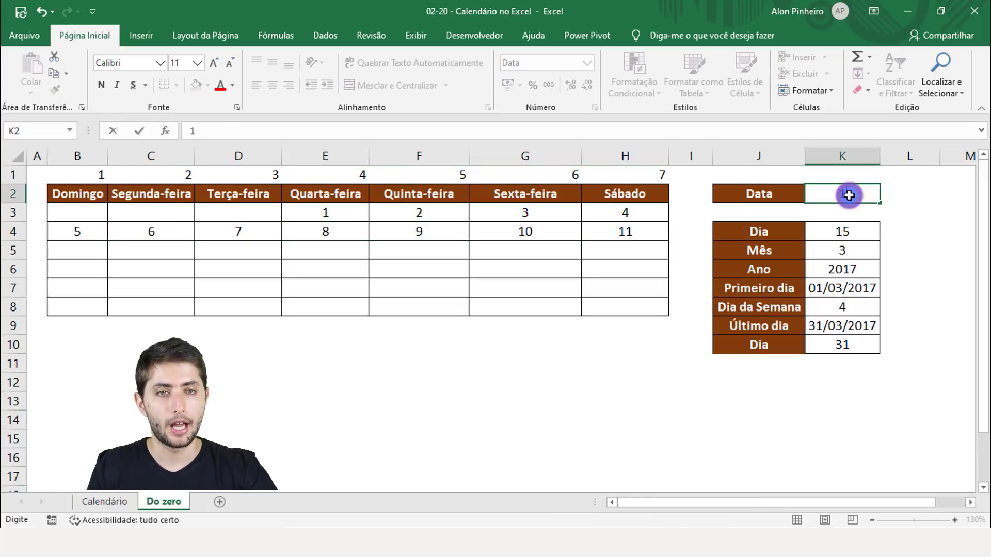
type("4/02/2020")
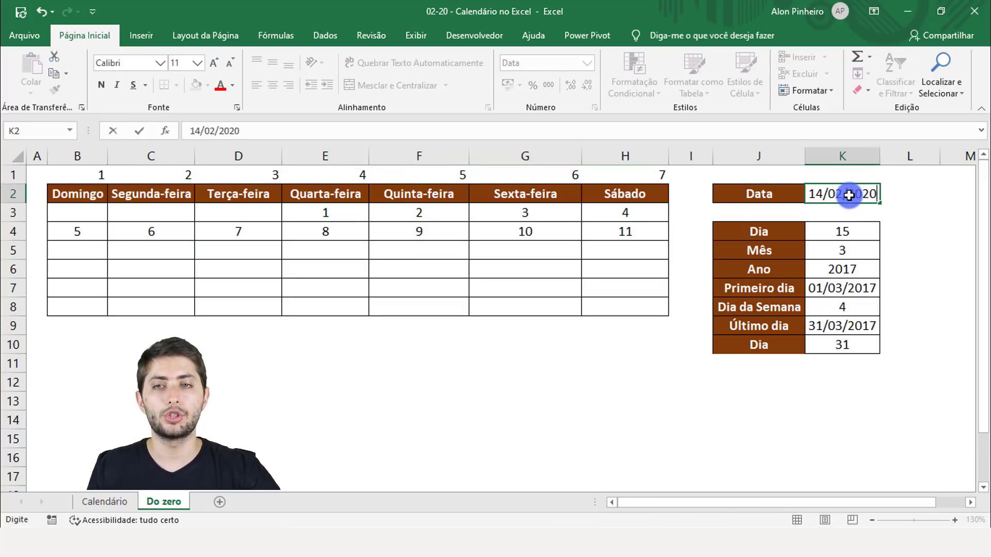
key("Return")
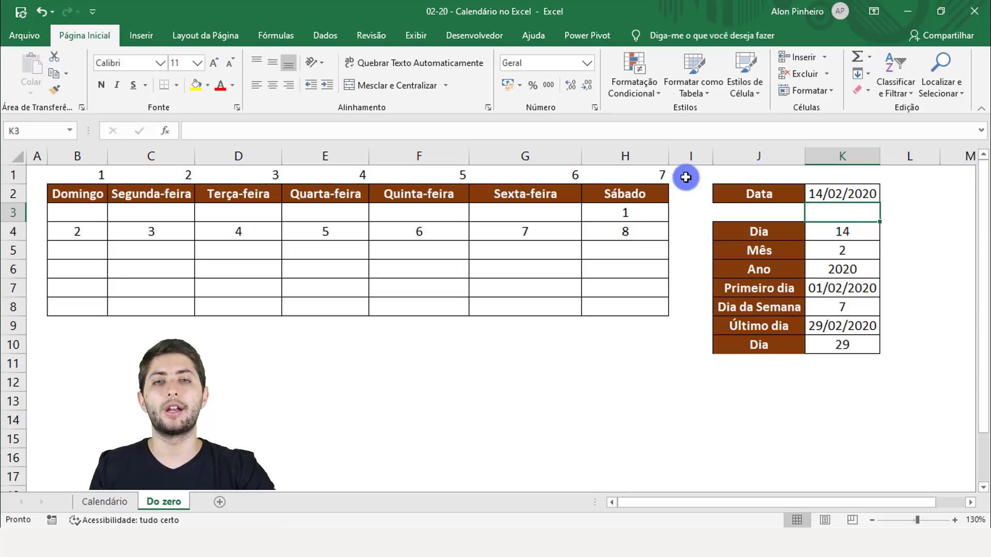
left_click(615, 212)
left_click(56, 232)
left_click_drag(56, 233, 613, 227)
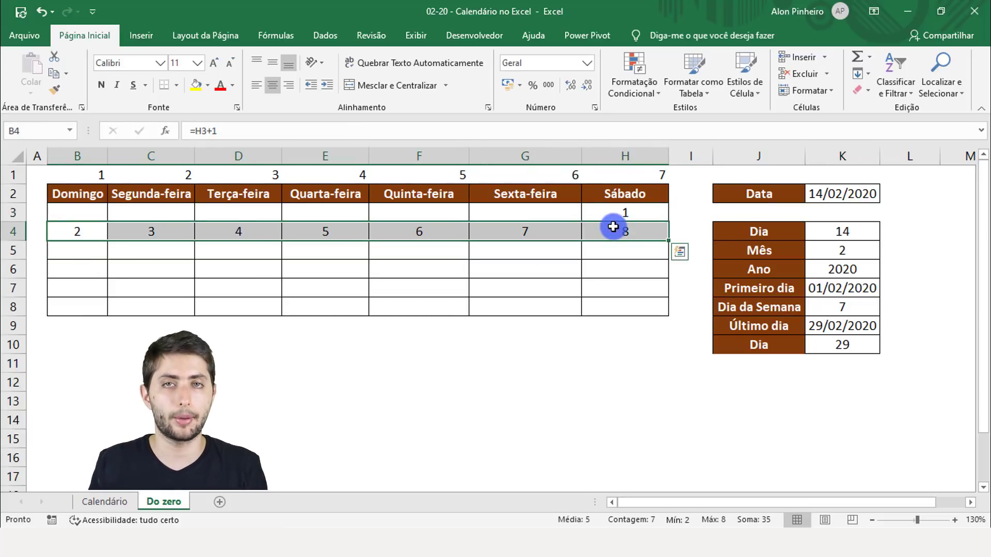
key("ctrl+z")
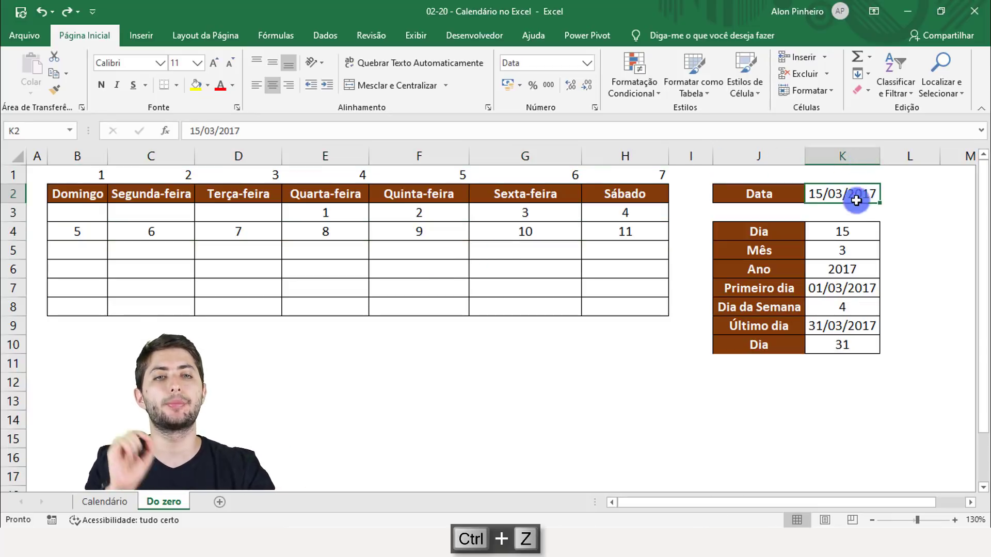
Fill the second-week formulas in B4:H4 down through row 8 to complete the remaining calendar weeks
left_click_drag(77, 233, 597, 232)
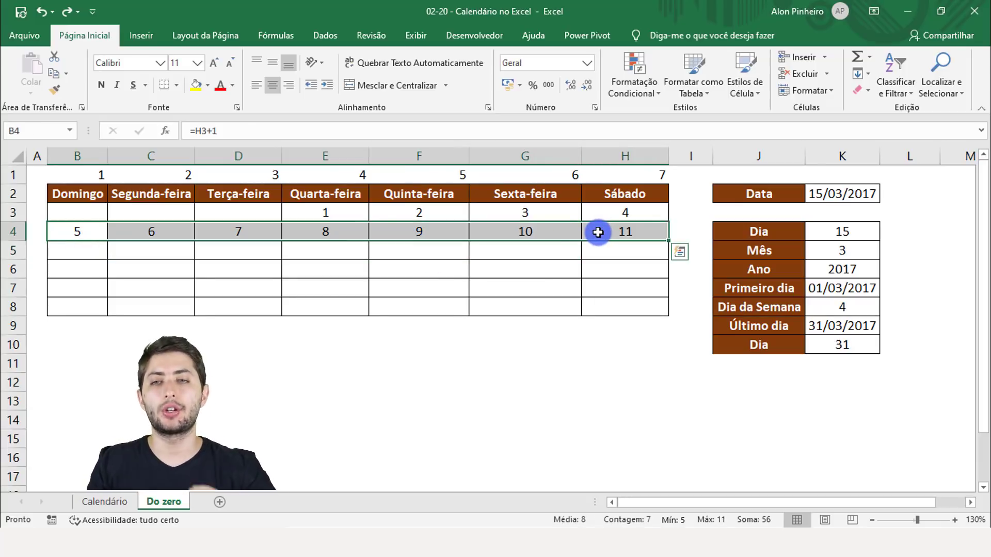
left_click_drag(77, 231, 627, 225)
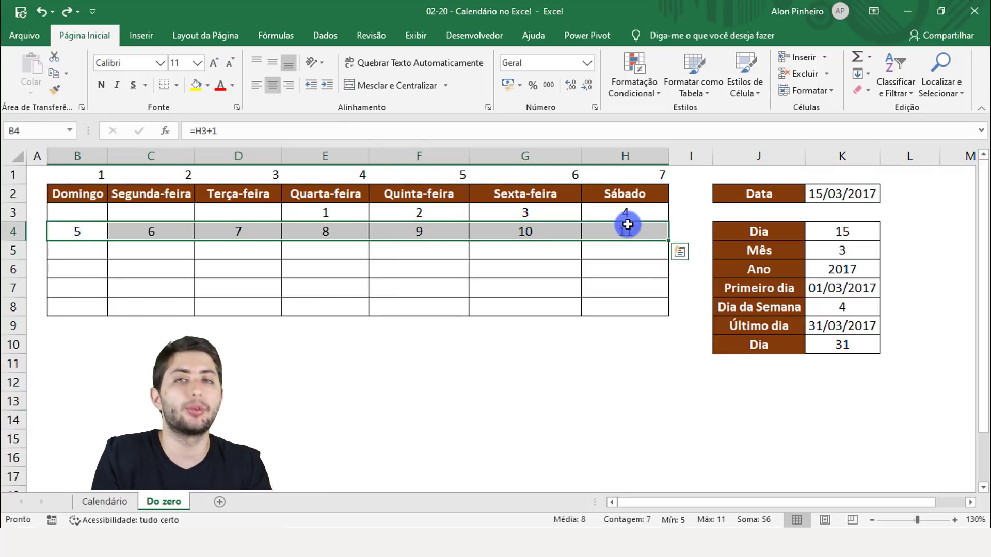
left_click_drag(77, 232, 668, 309)
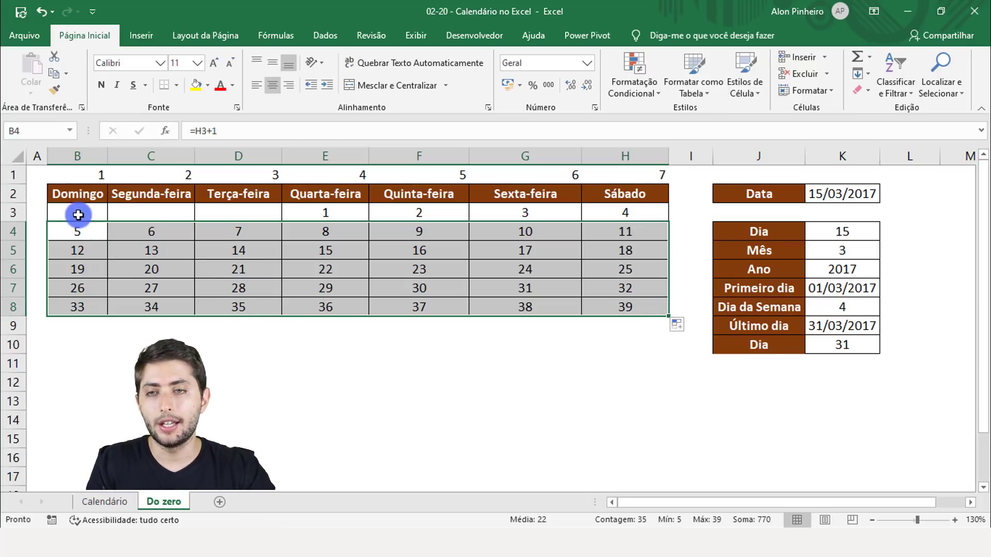
Examine the filled weeks down to row 8, checking formulas such as those in B6, B7, H7 and C8
left_click_drag(77, 215, 146, 253)
left_click_drag(77, 269, 138, 270)
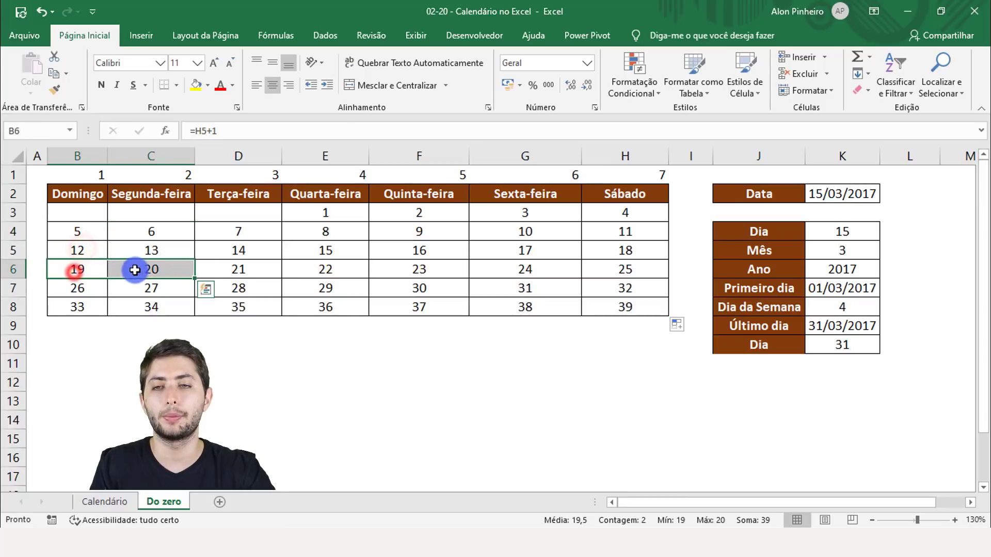
left_click(67, 291)
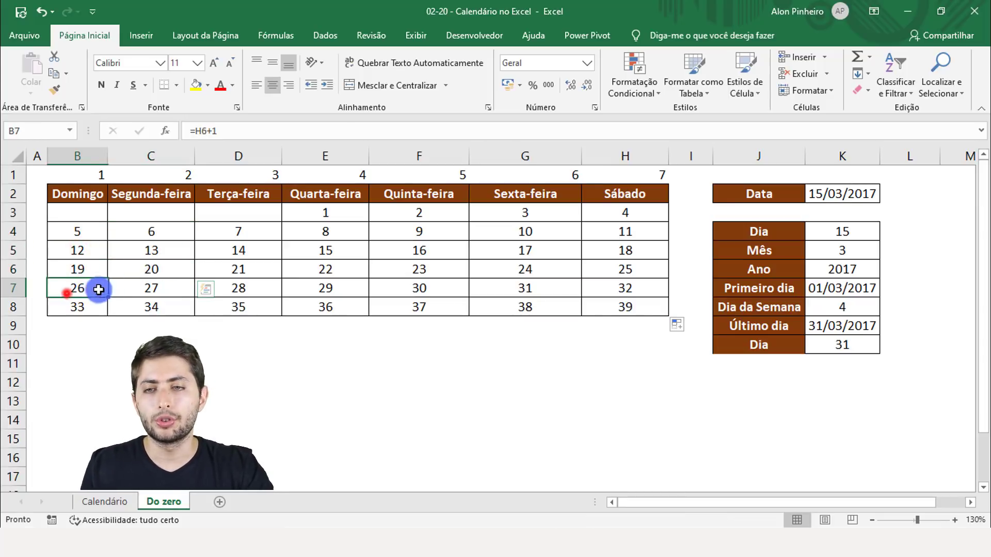
left_click_drag(85, 305, 115, 290)
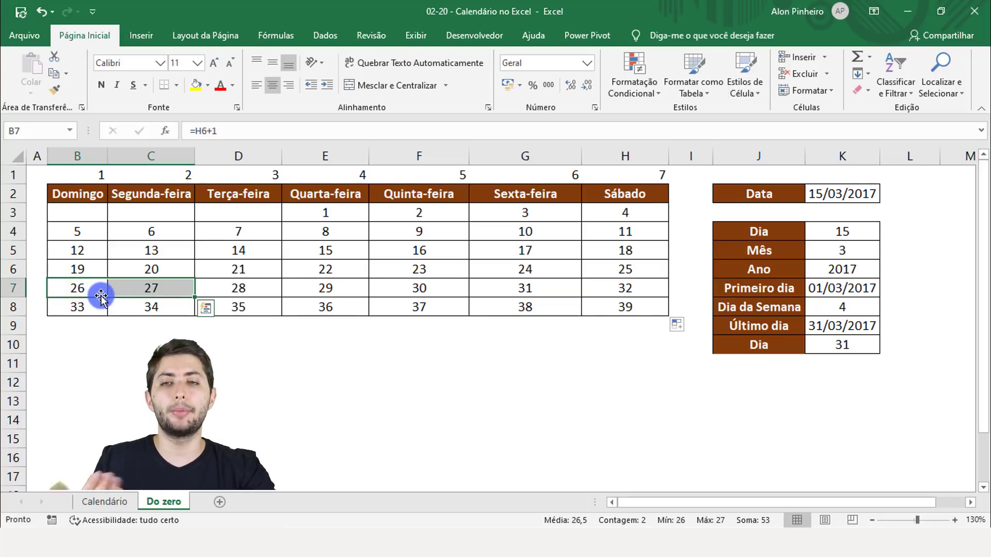
left_click(604, 283)
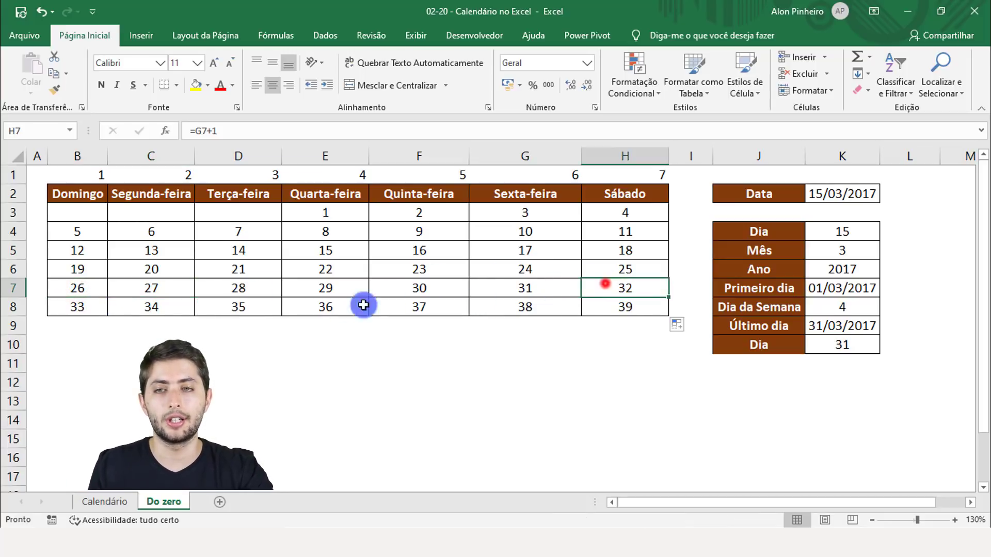
left_click(78, 305)
left_click(145, 306)
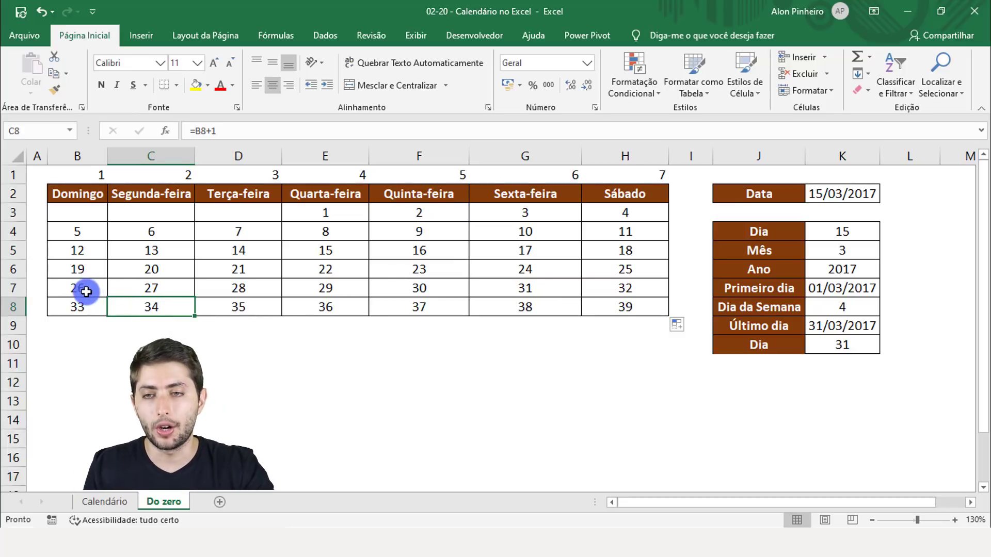
left_click_drag(79, 289, 647, 312)
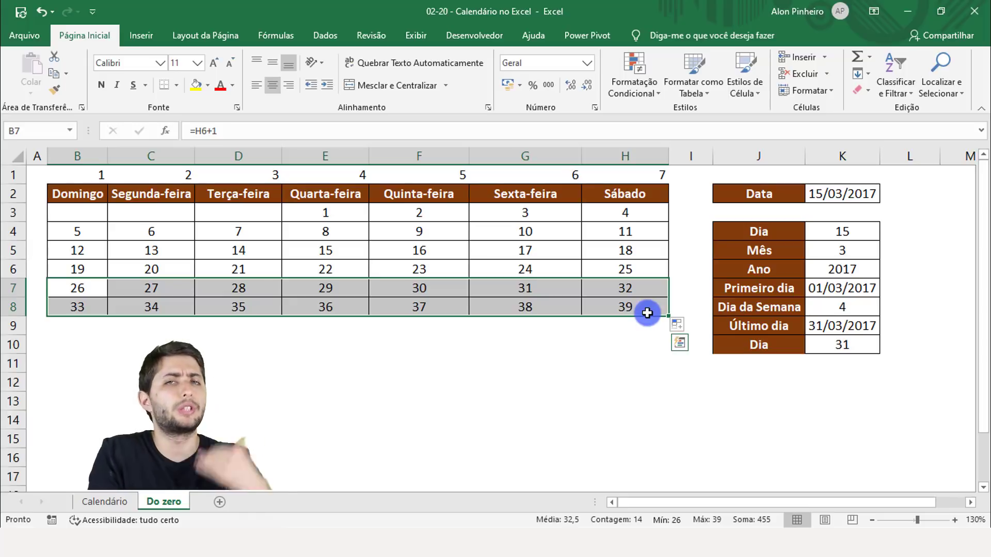
key("Up")
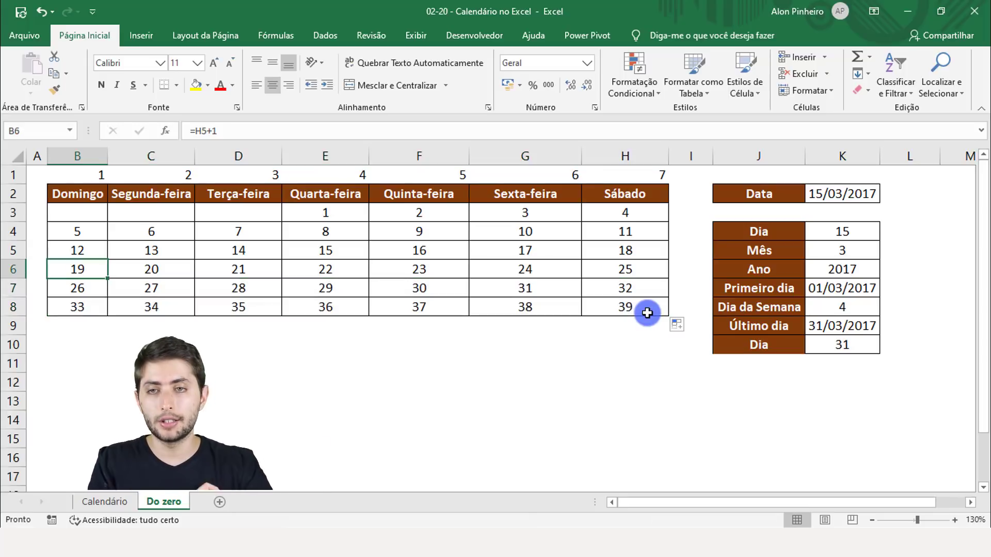
key("Down")
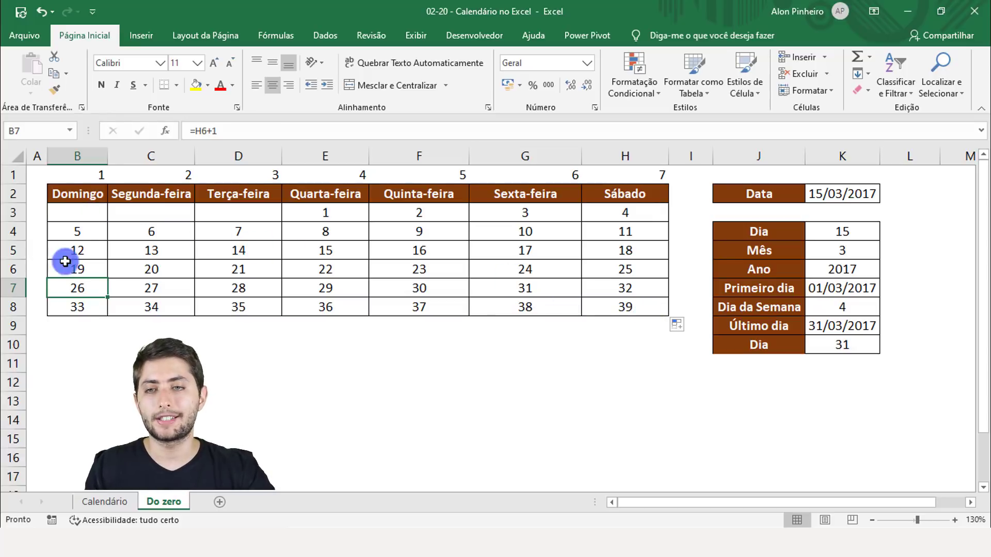
left_click(606, 268)
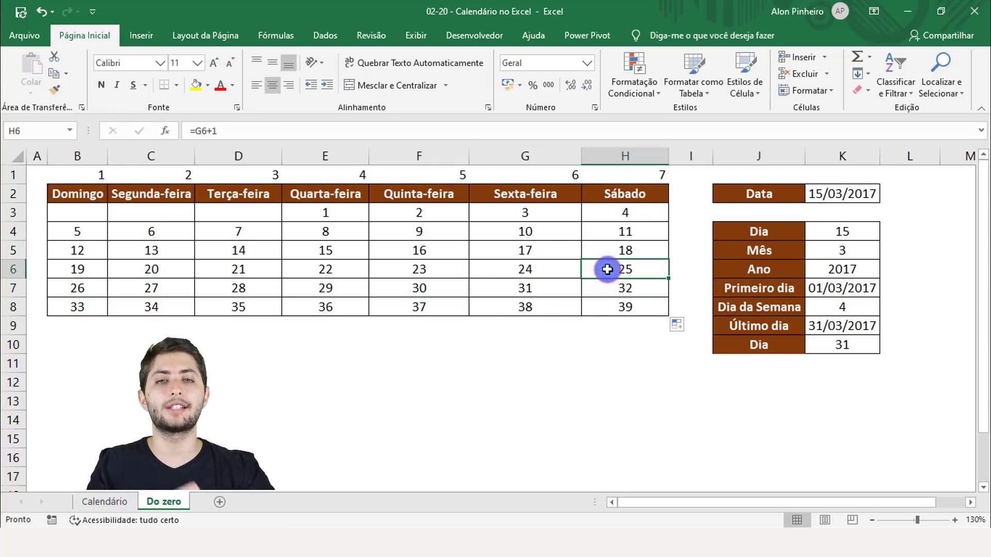
Compare the weeks in rows 3 to 6 with the last two weeks in B7:H8
left_click_drag(77, 212, 590, 214)
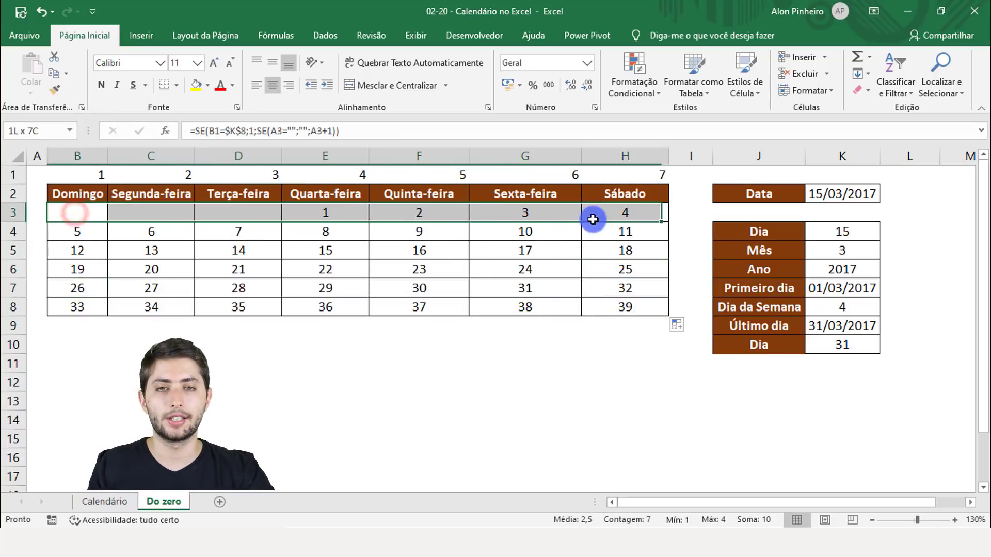
left_click_drag(72, 231, 177, 226)
left_click_drag(77, 253, 641, 265)
left_click(84, 268)
left_click(641, 266)
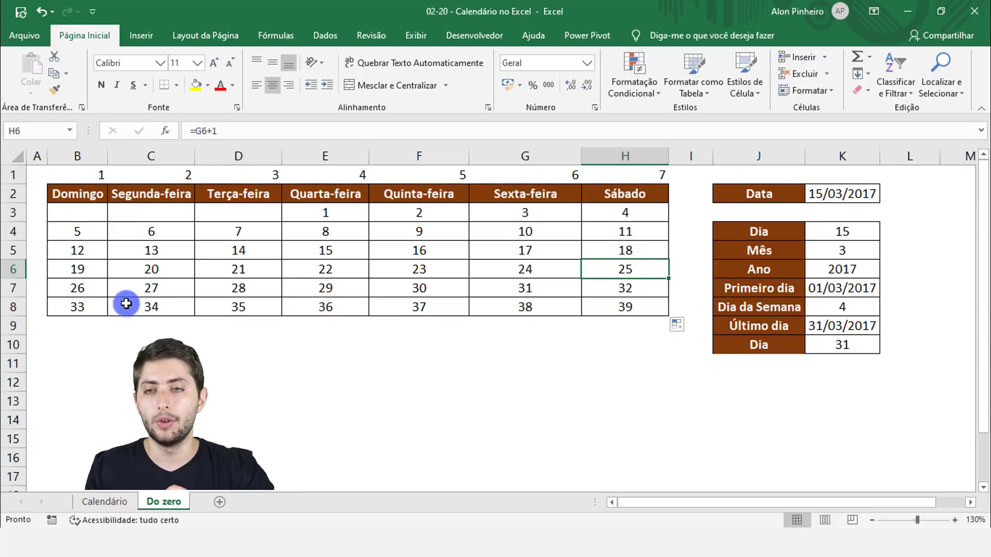
left_click_drag(78, 290, 619, 305)
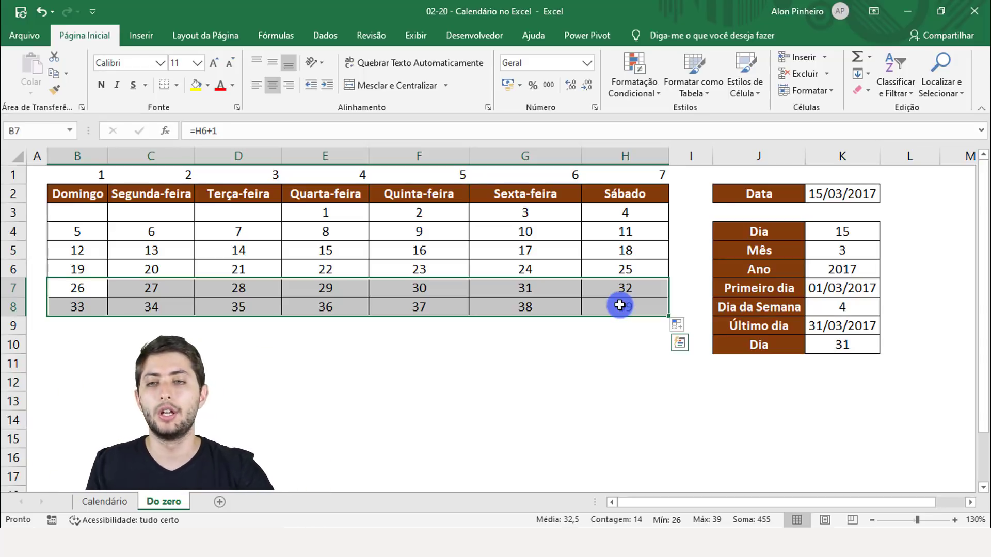
left_click_drag(69, 285, 587, 305)
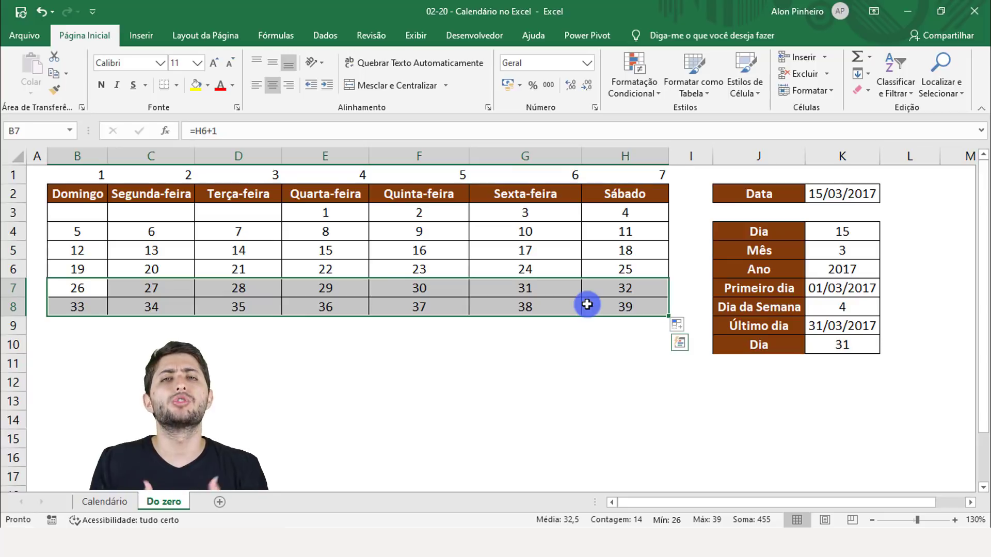
Set the date in K2 to 19/02/2015 and check the calendar from B3 to Sábado in H6
left_click(863, 194)
type("19/02/2015")
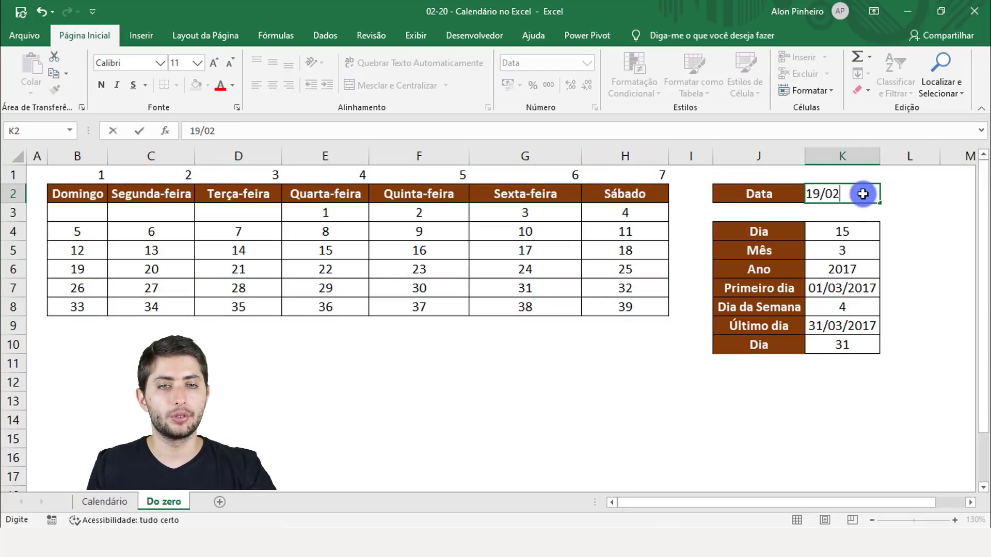
key("ctrl+Return")
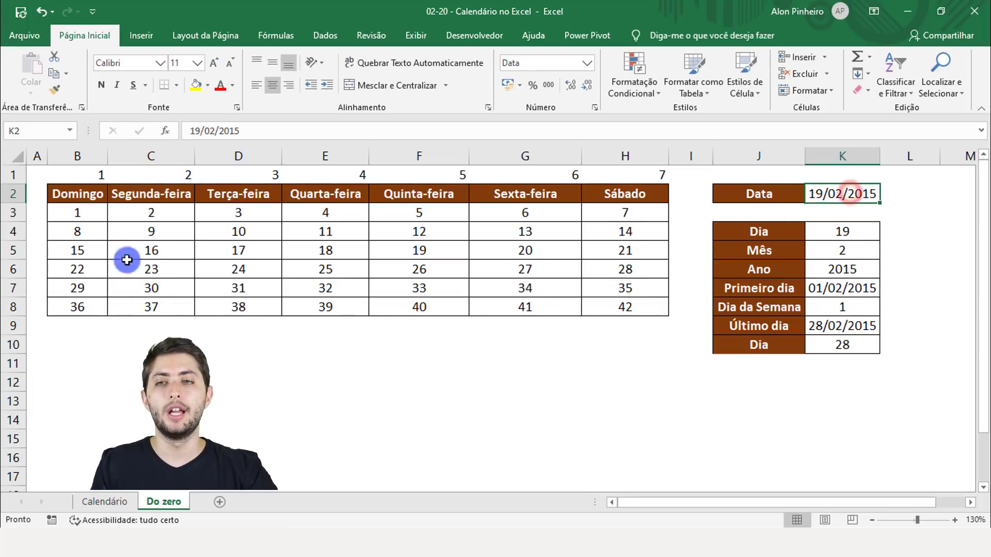
left_click_drag(65, 207, 524, 232)
left_click(87, 211)
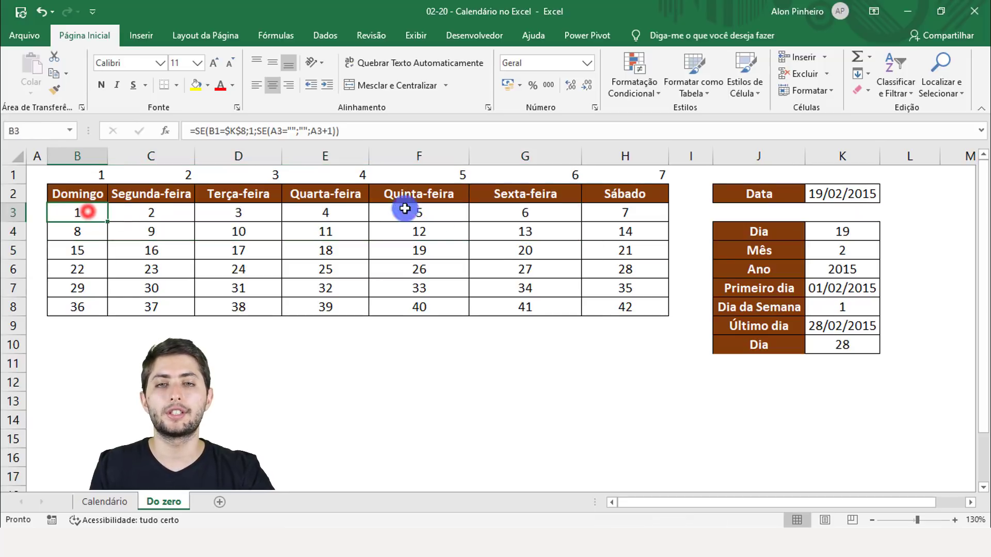
left_click(612, 268)
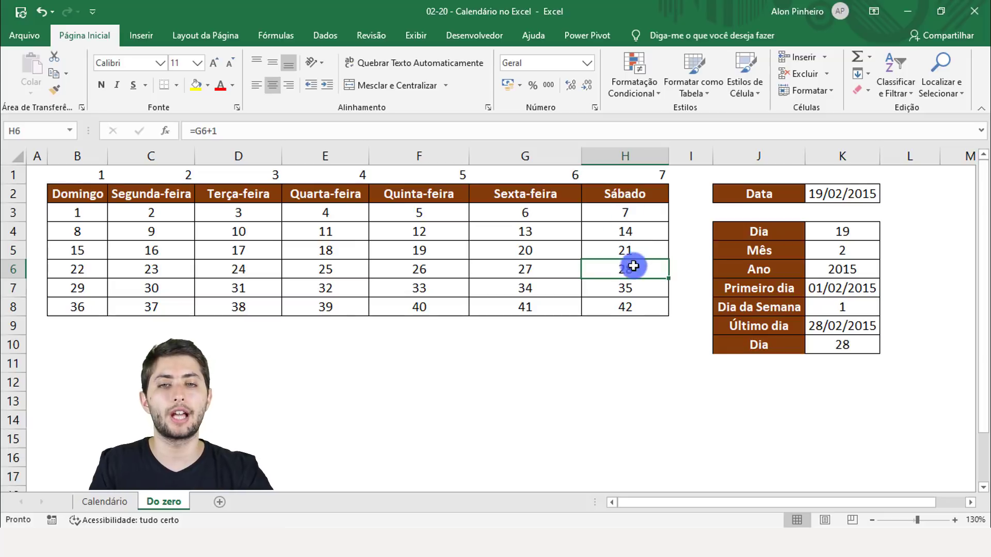
Try clearing the last two weeks in B7:H8, undo the deletion, and reselect the range
mouse_move(61, 293)
left_mouse_down()
mouse_move(203, 307)
mouse_move(639, 303)
left_mouse_up()
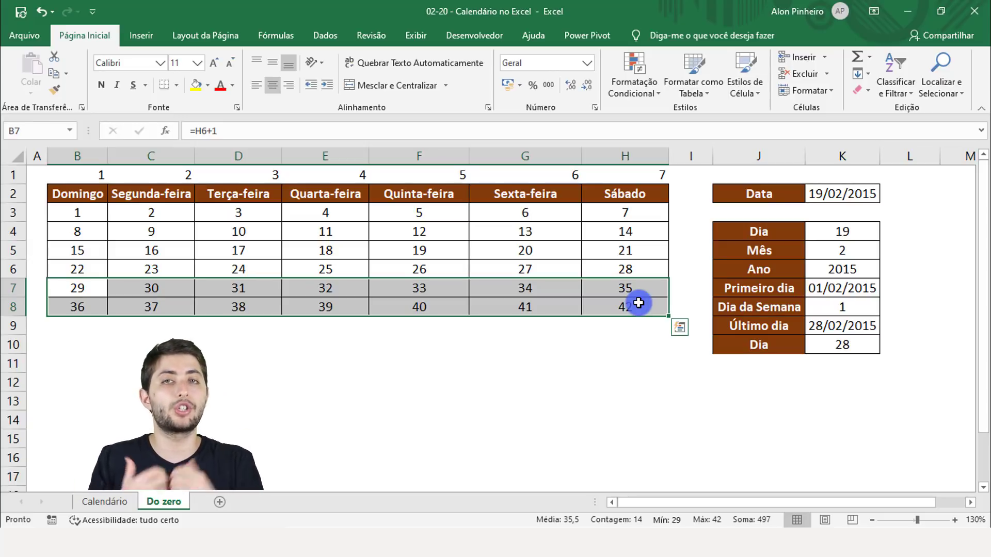
key("Delete")
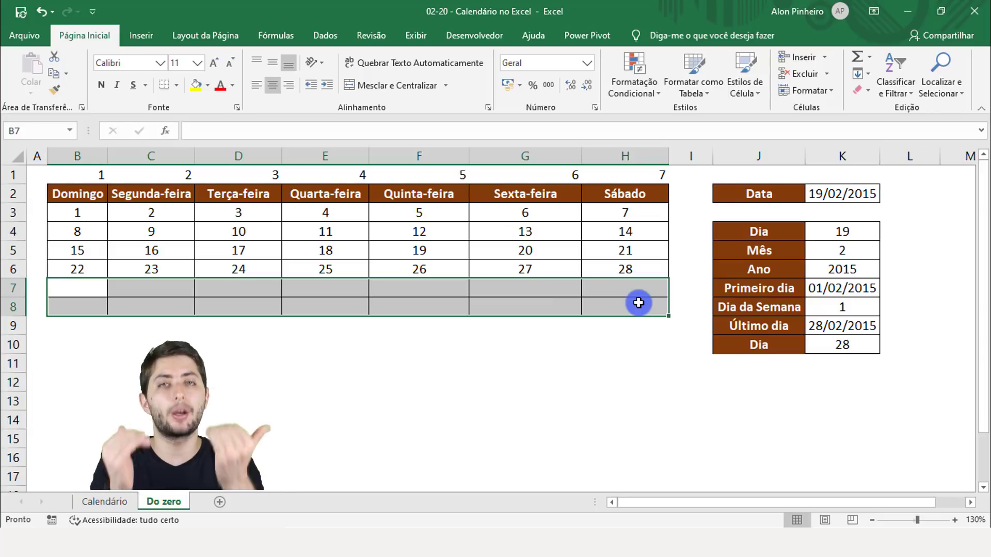
key("ctrl+z")
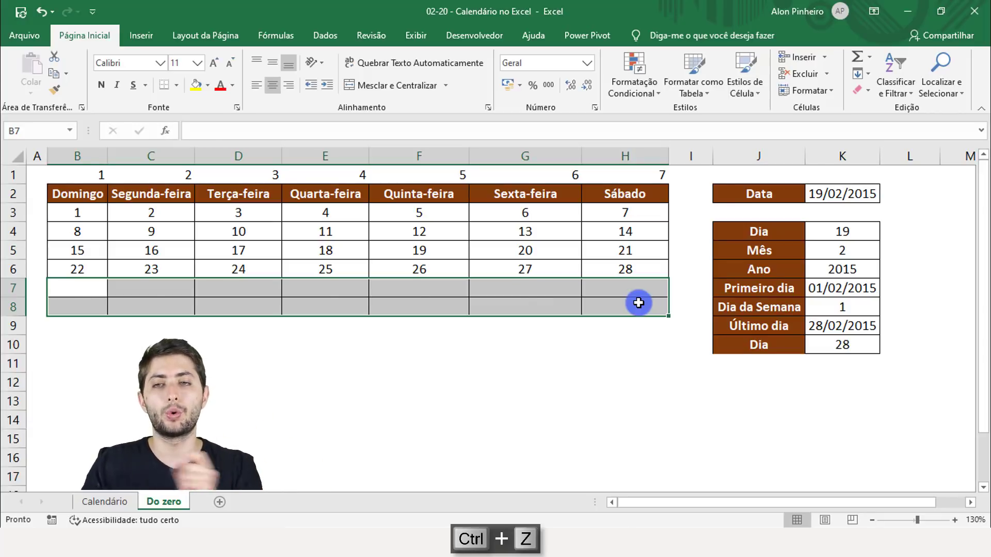
left_click_drag(78, 288, 612, 308)
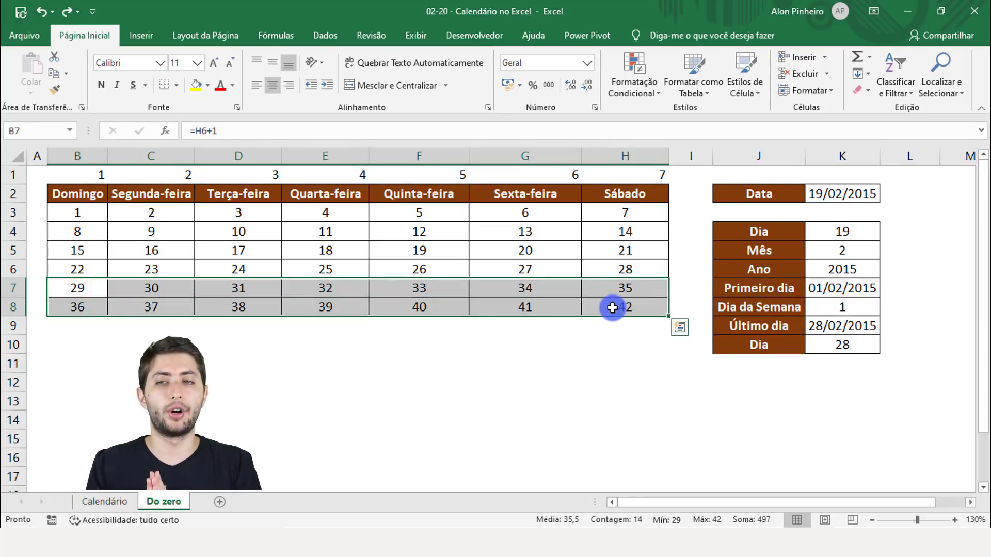
Start replacing the formula in B7 with an SE that tests H6=K10 and returns "" when true
left_click(78, 285)
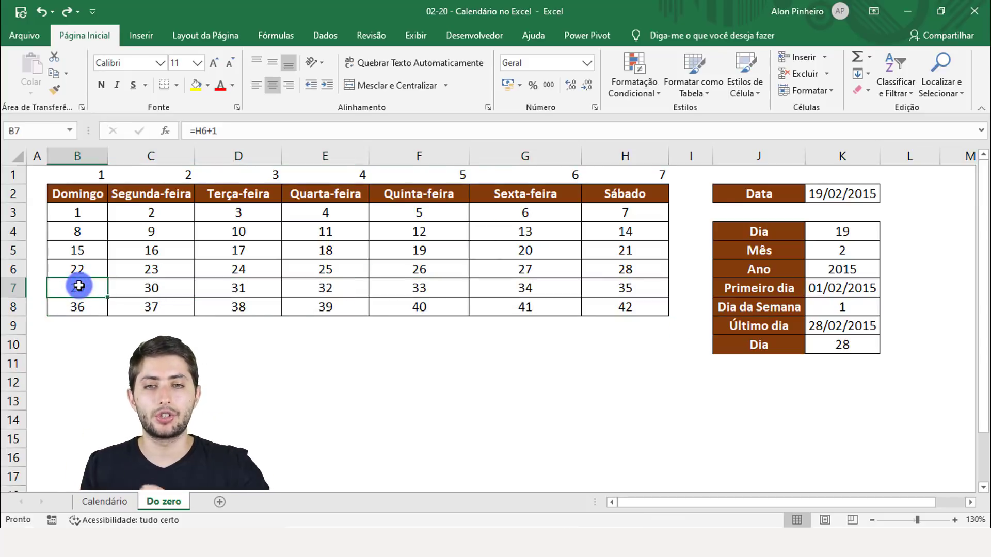
left_click(628, 271)
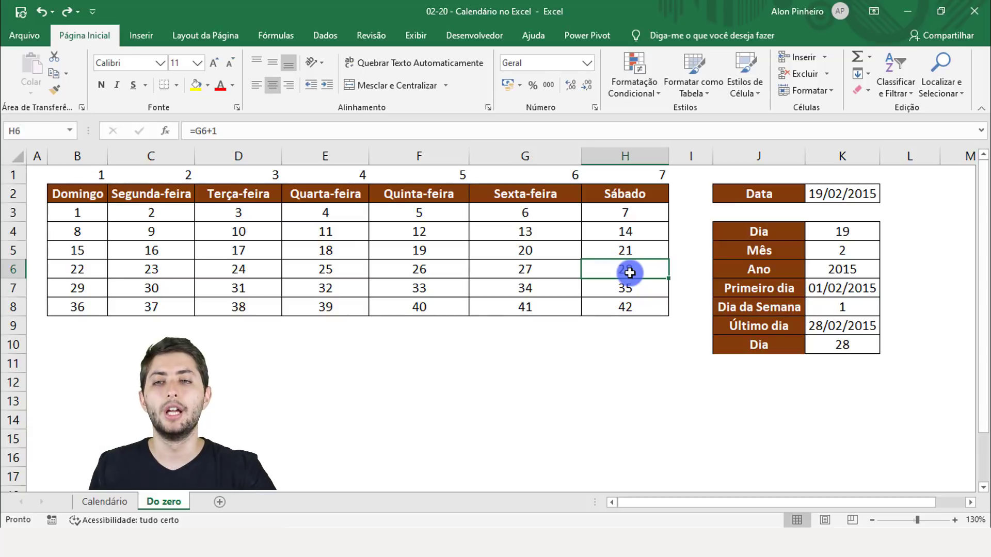
left_click(72, 289)
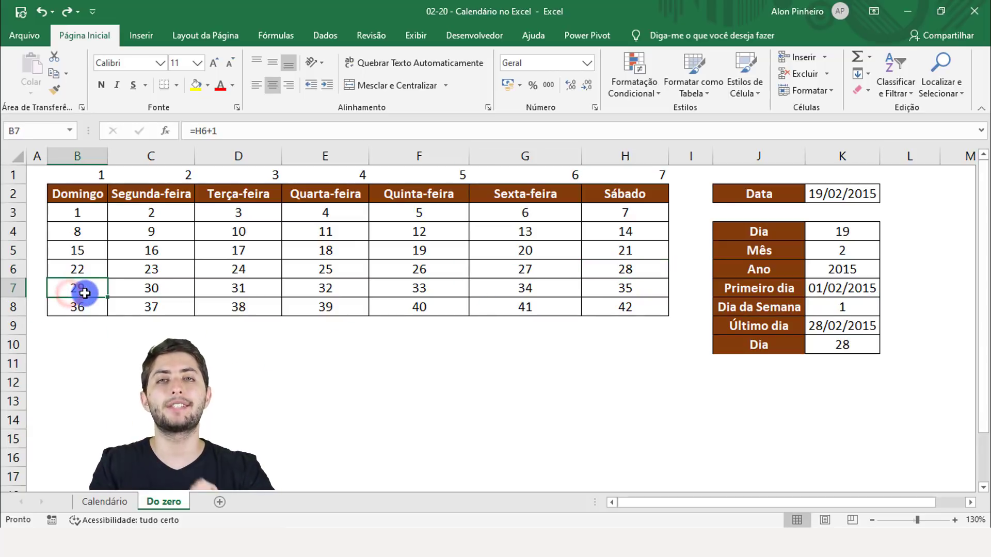
type("=")
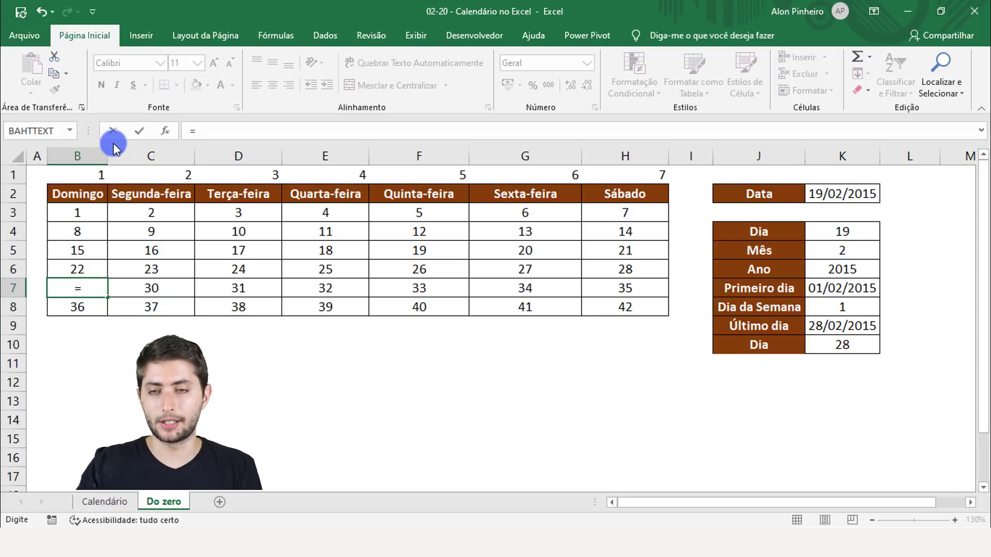
type("se")
key("Tab")
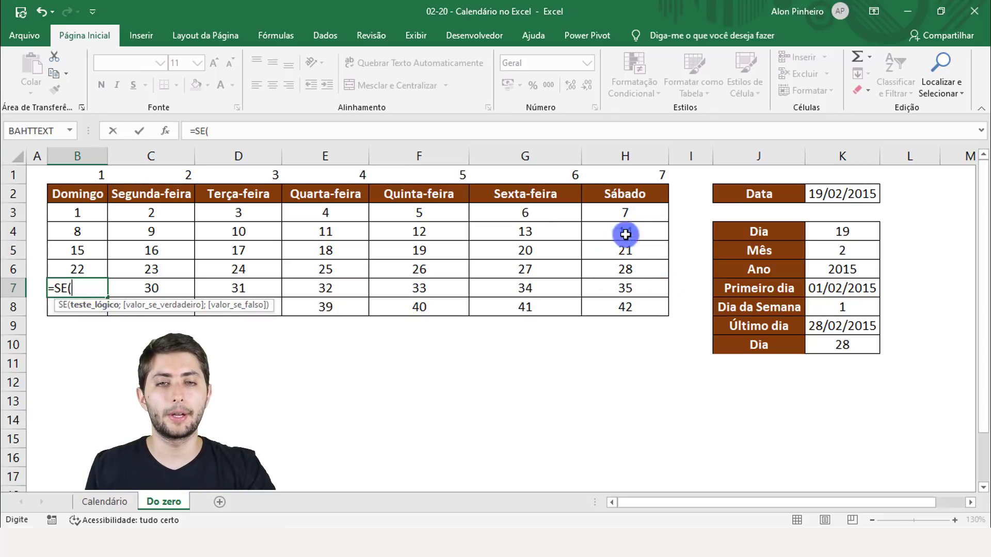
left_click(615, 274)
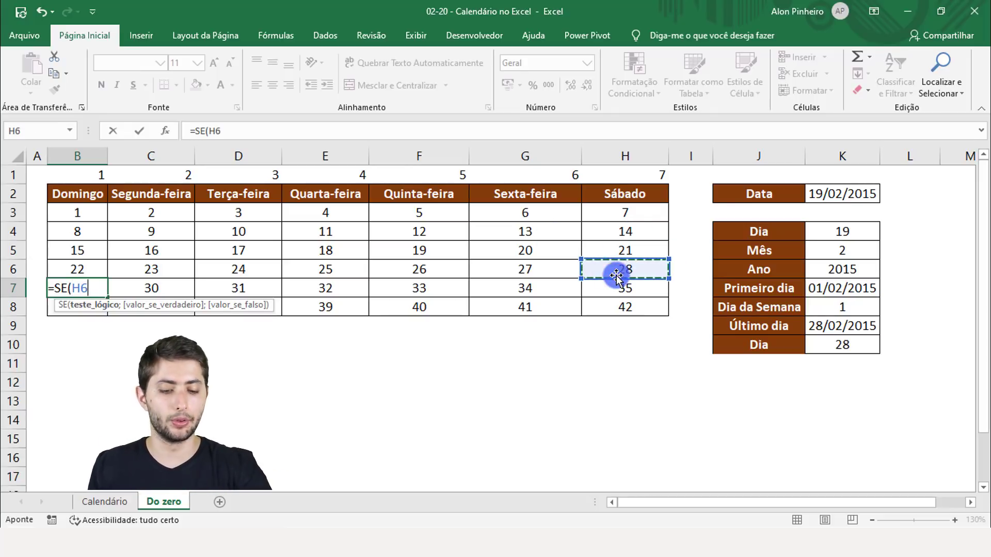
type("=")
left_click(849, 346)
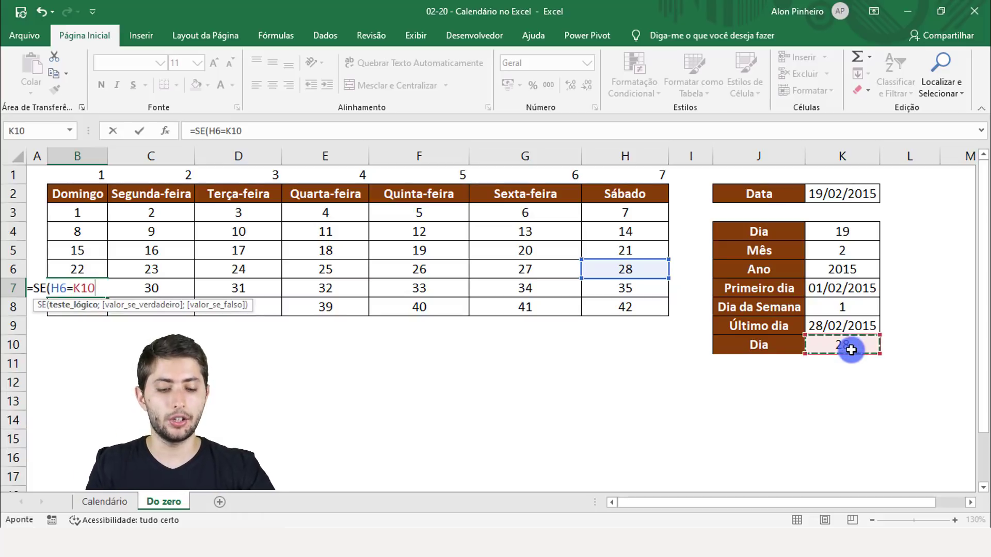
type(";")
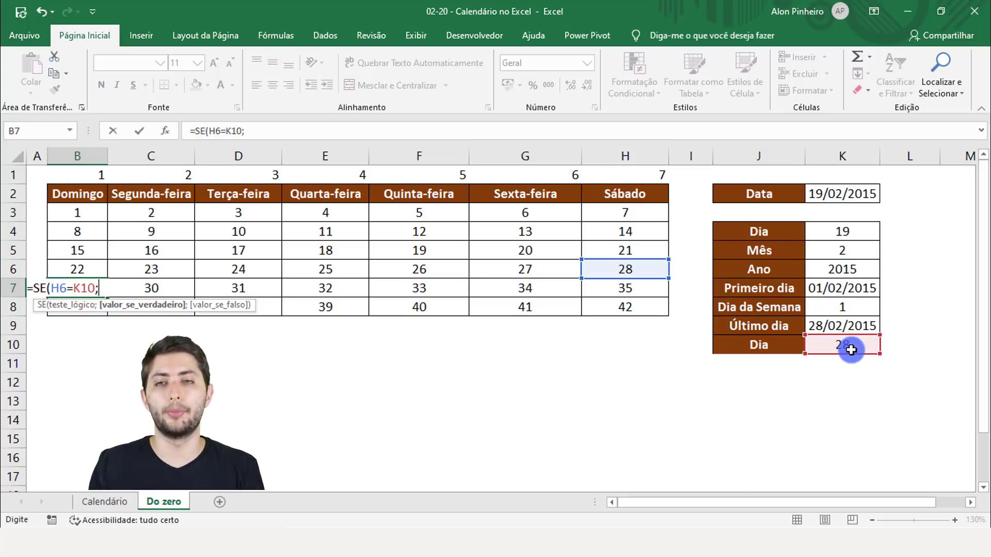
type("\"\"")
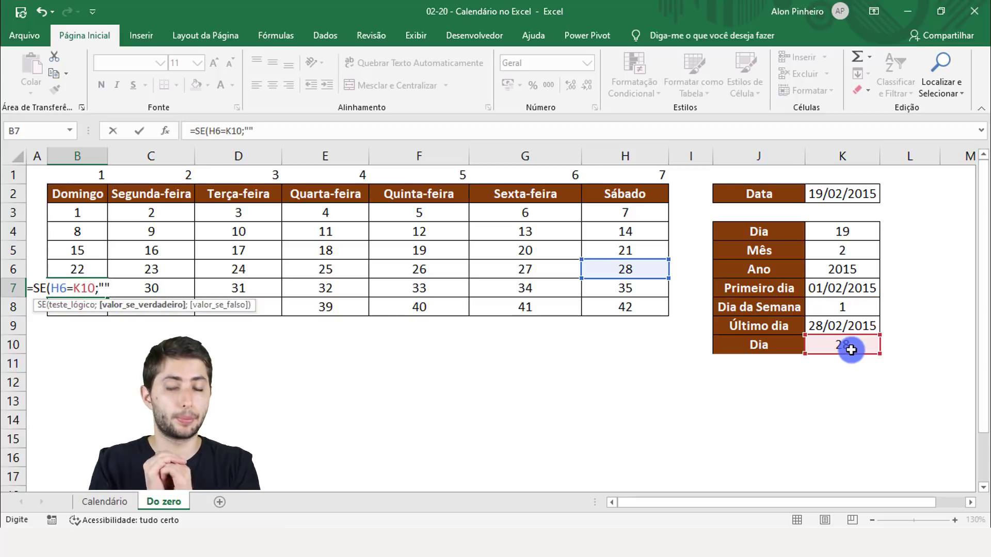
type(";")
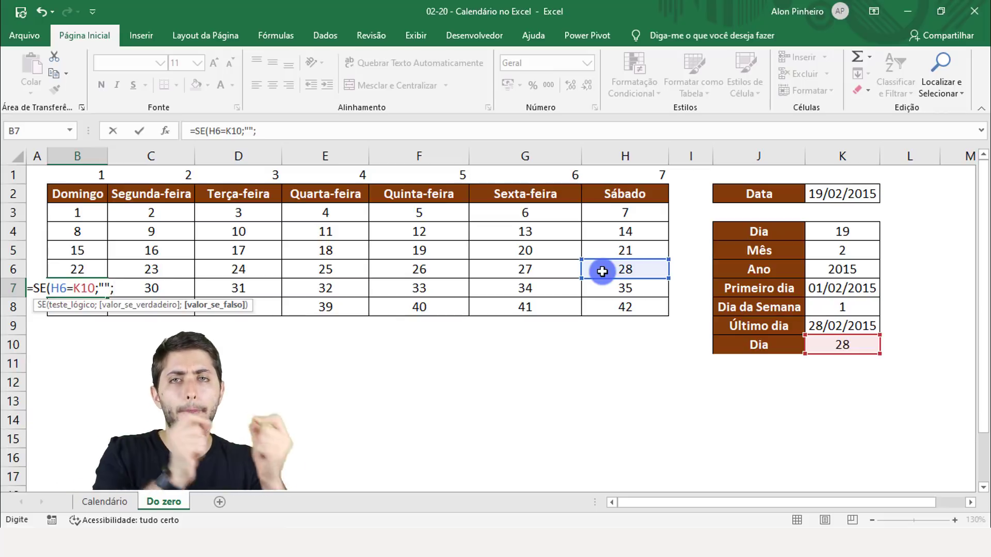
Review the arguments of the B7 formula and enter it as =SE(H6=K10;""), without a false value
left_click(57, 288)
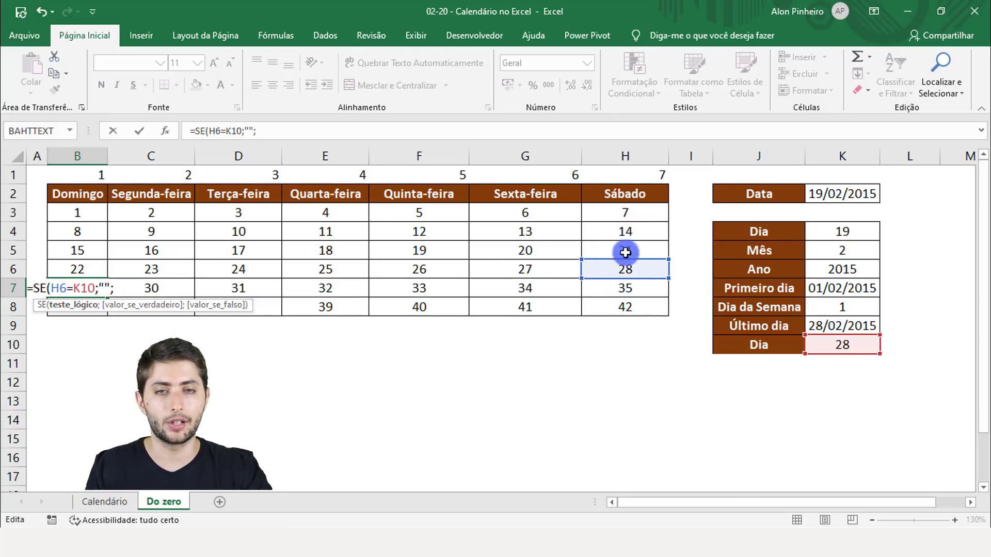
left_click(106, 289)
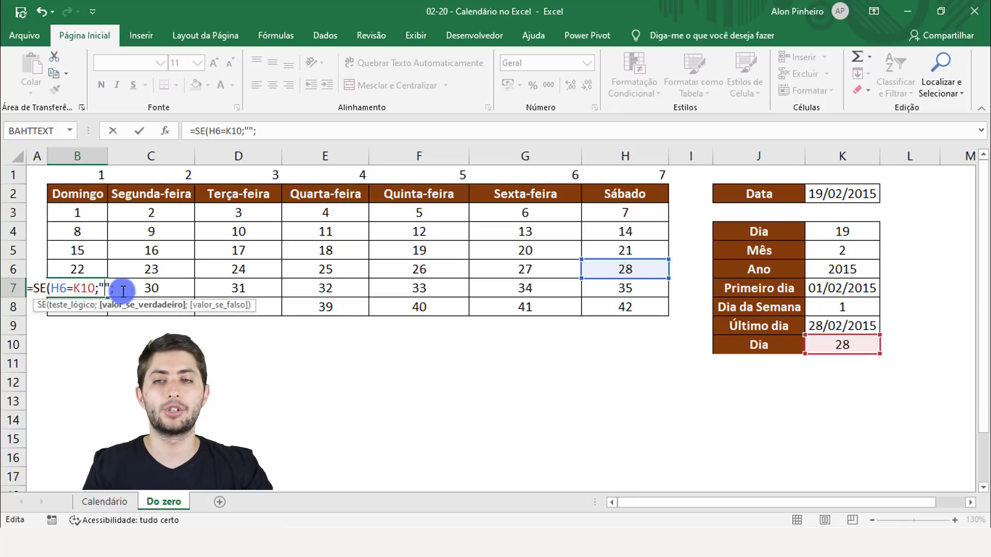
left_click(115, 289)
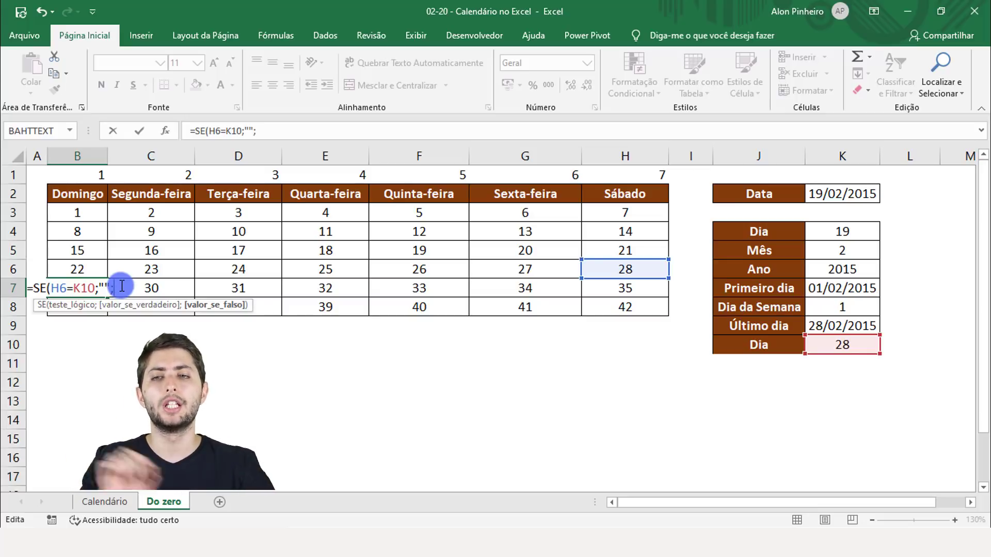
type("SE(")
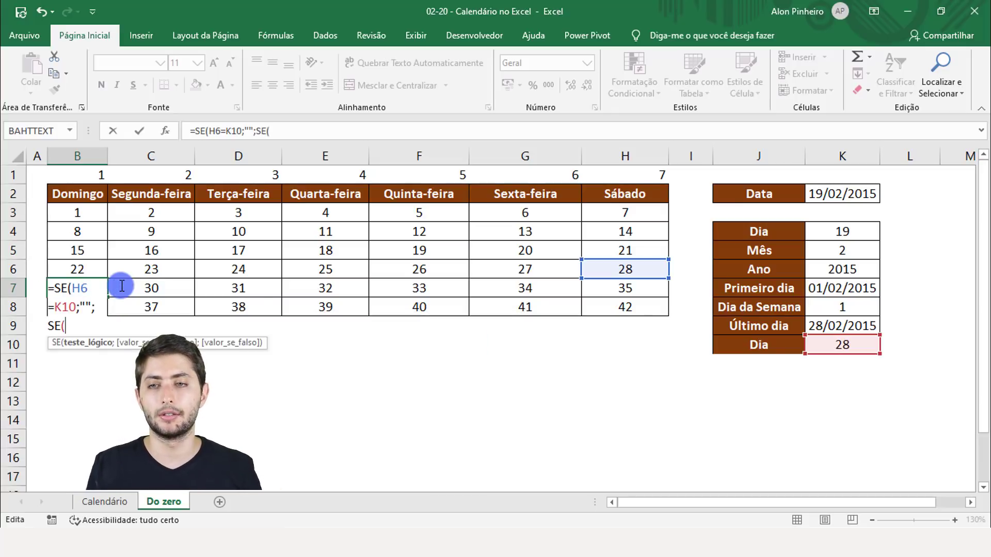
key("BackSpace")
key("BackSpace")
key("BackSpace")
key("BackSpace")
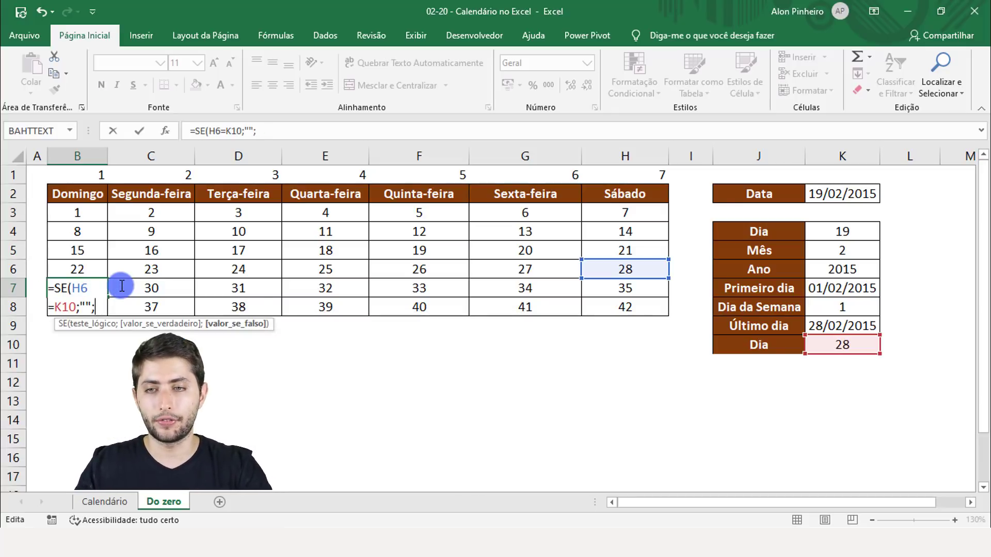
type(")")
key("Return")
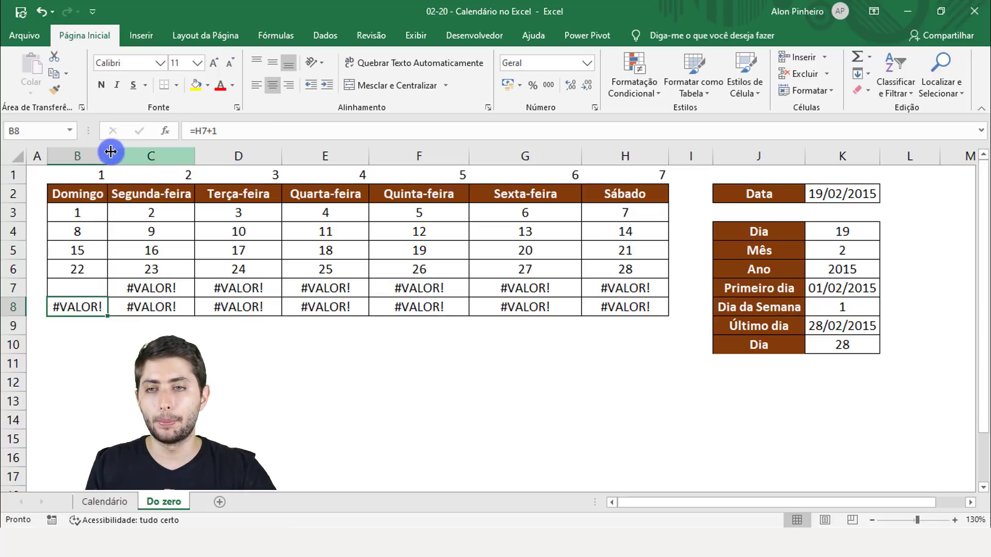
Widen column B and extend the B7 formula with a nested SE that returns "" when H6=""
left_click_drag(107, 155, 170, 156)
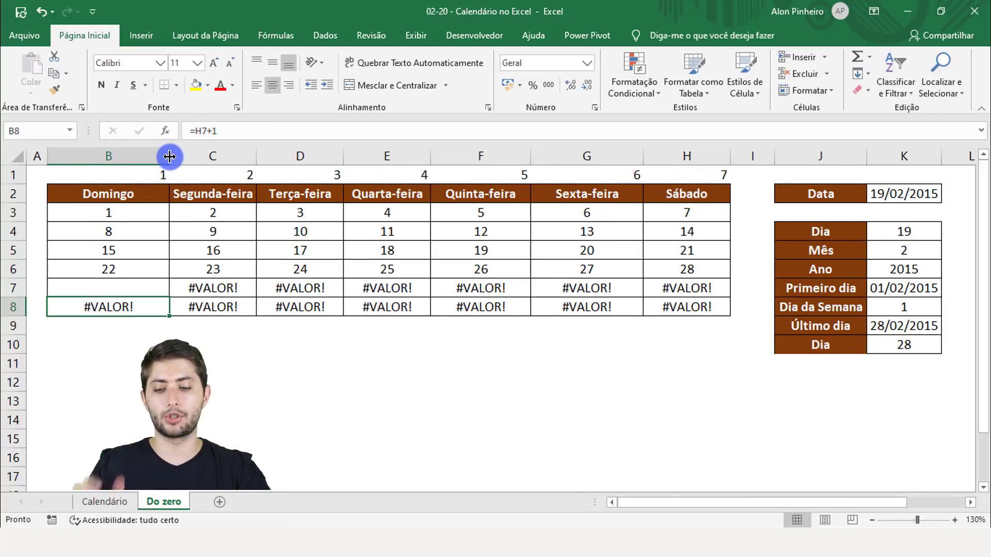
key("Up")
key("F2")
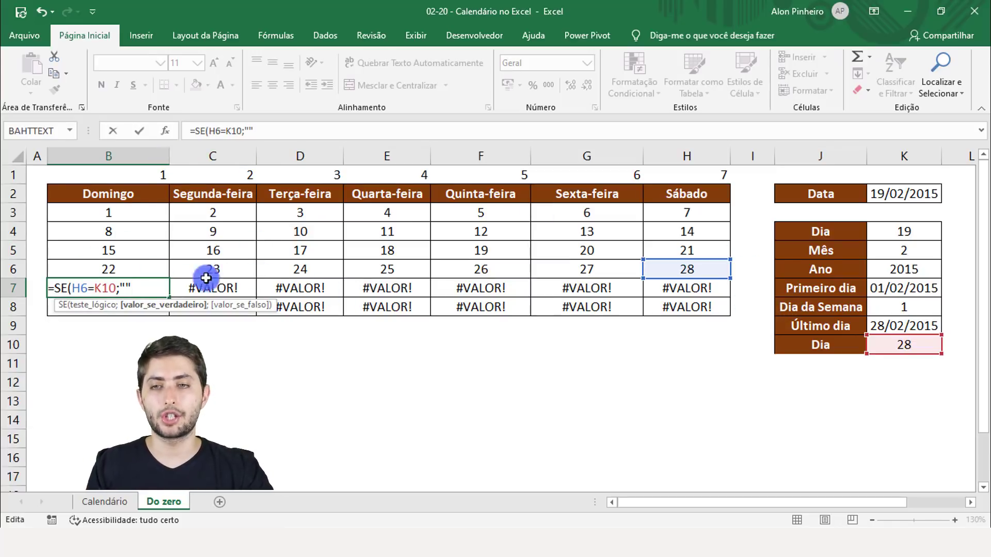
type(";")
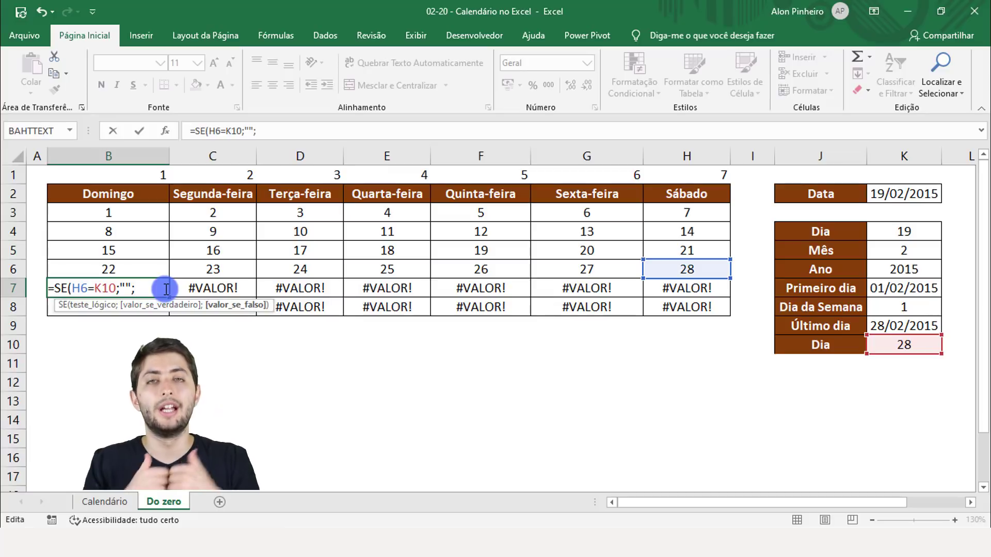
type("SE(")
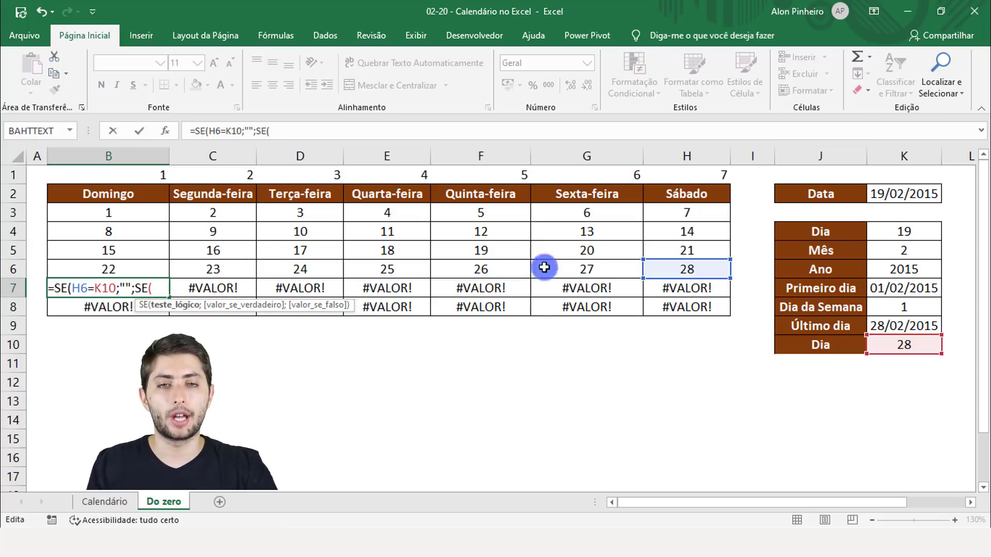
left_click(670, 267)
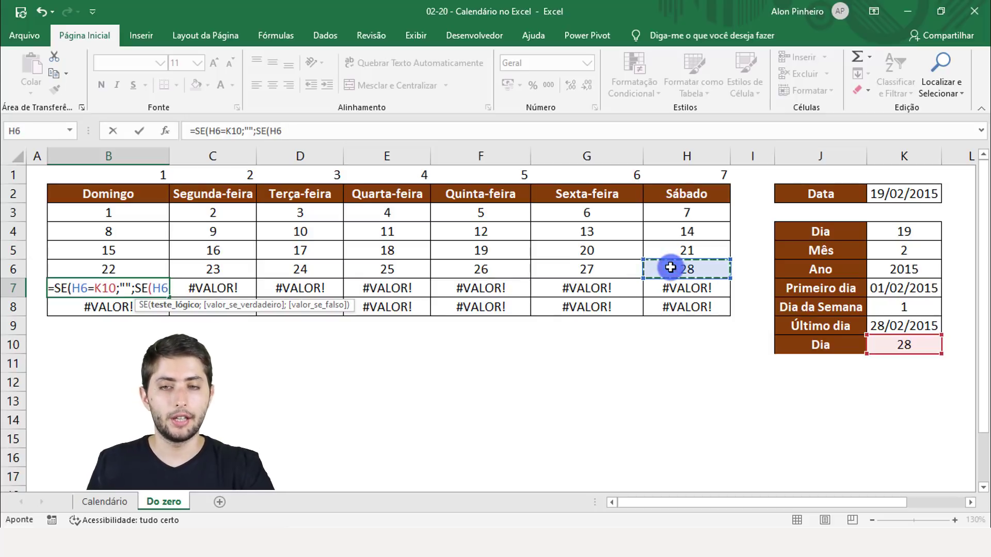
type("=\"\"")
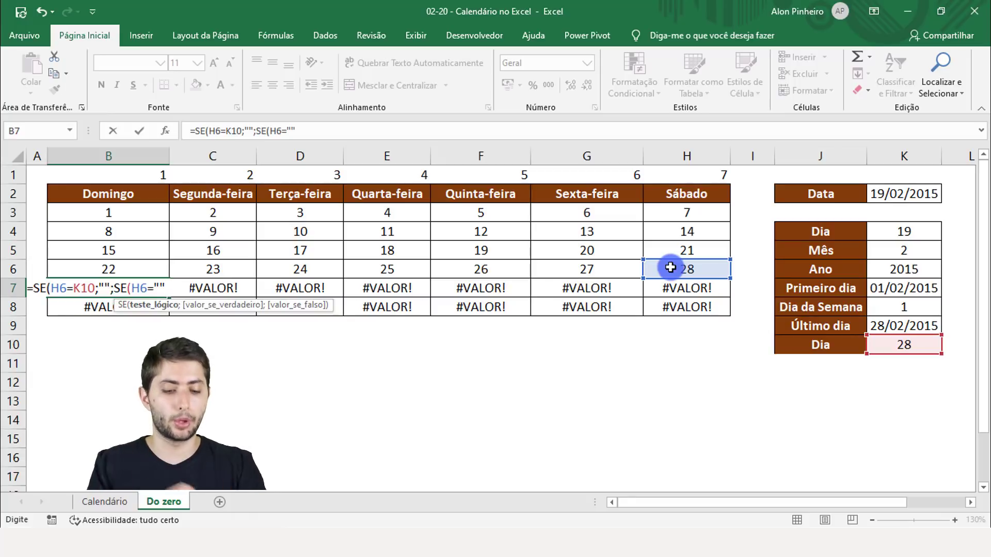
type(";")
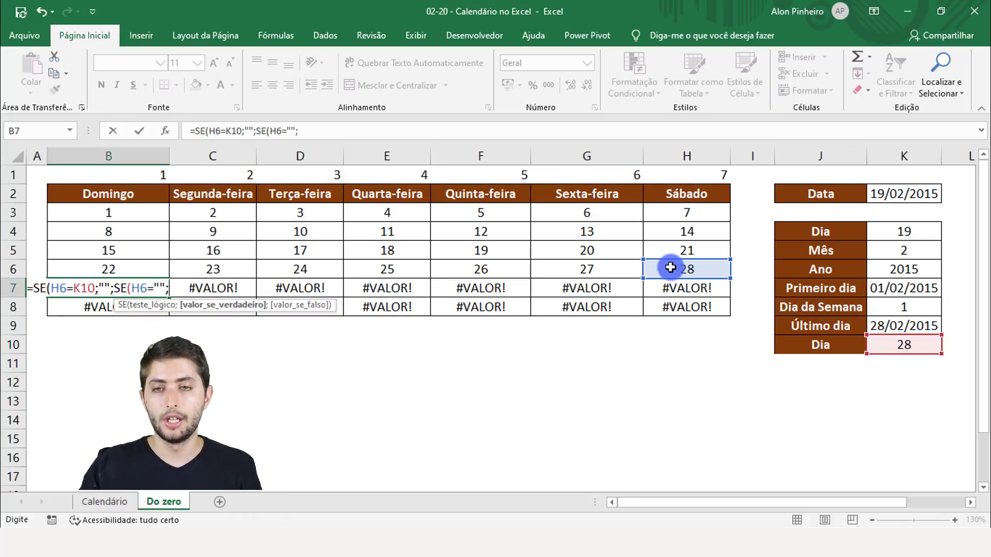
type("\"\"")
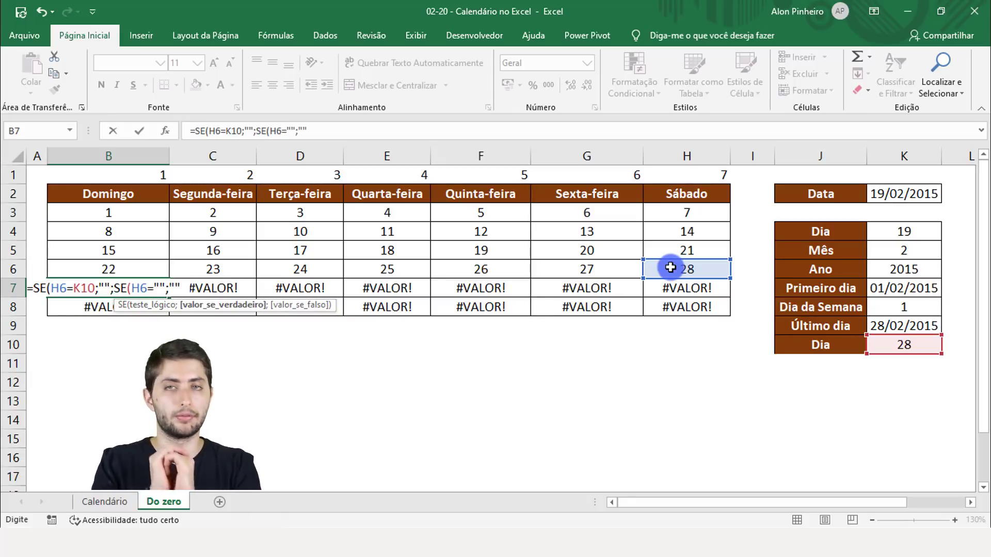
Complete the B7 formula with H6+1 as the nested false value, giving =SE(H6=K10;"";SE(H6="";"";H6+1))
type(";")
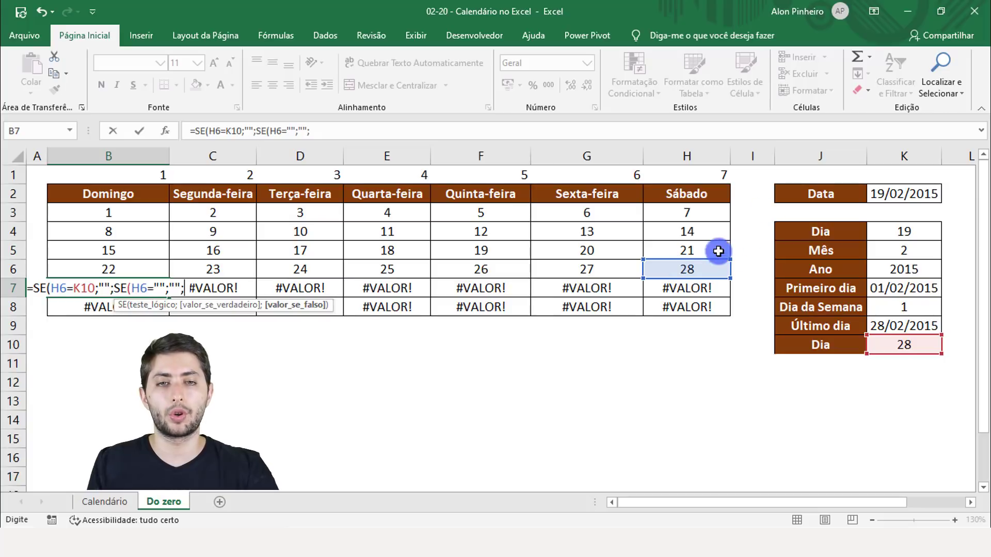
left_click(696, 264)
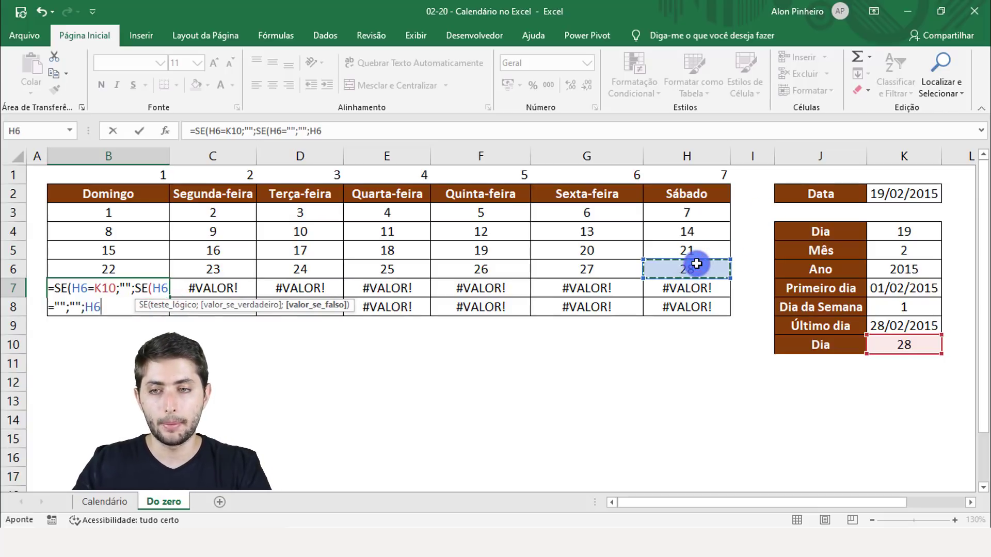
type("+1)")
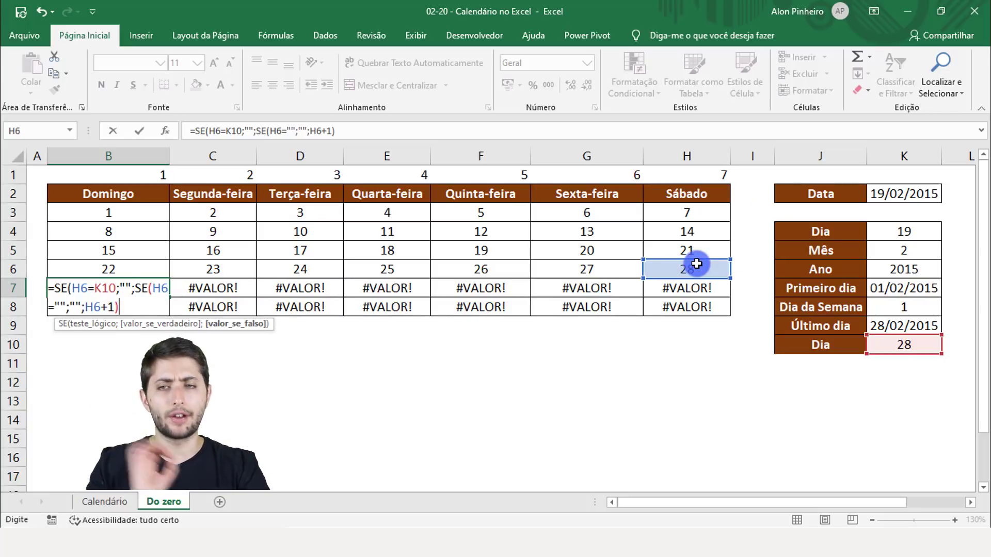
key("Return")
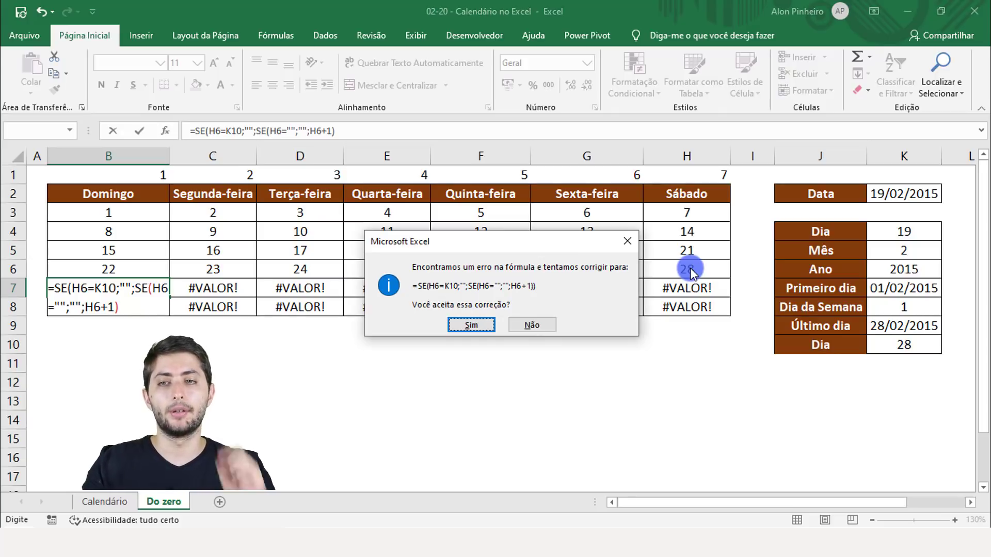
key("Escape")
key("Return")
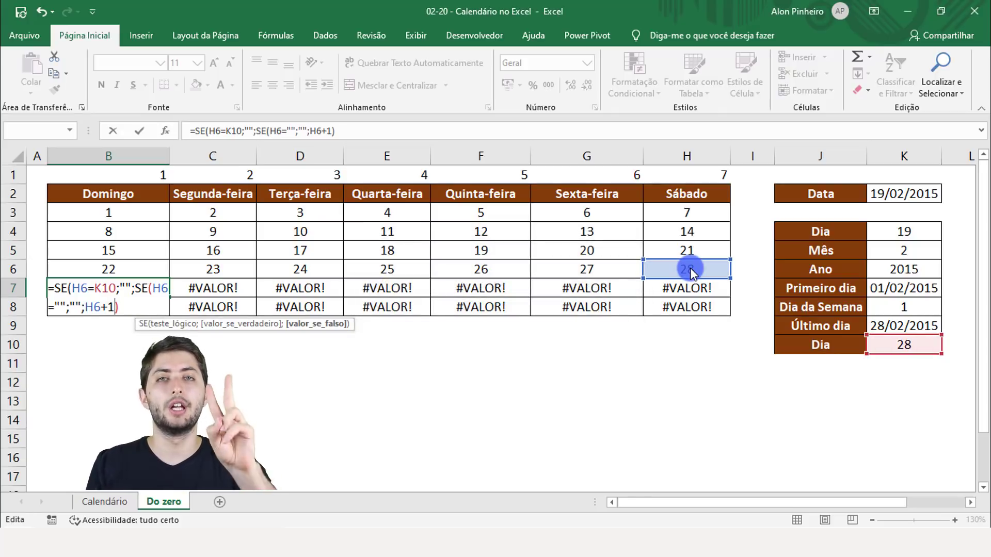
type(")")
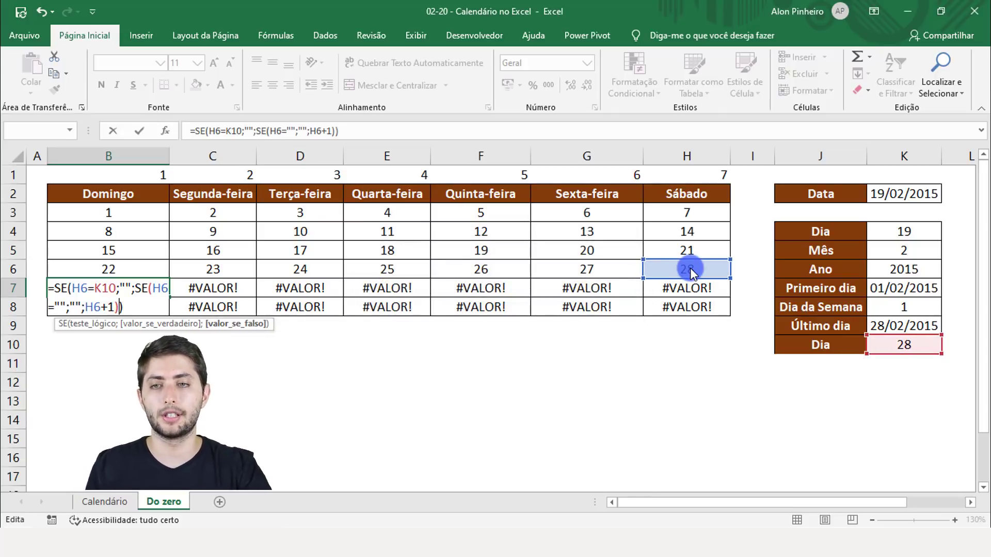
key("Return")
key("Up")
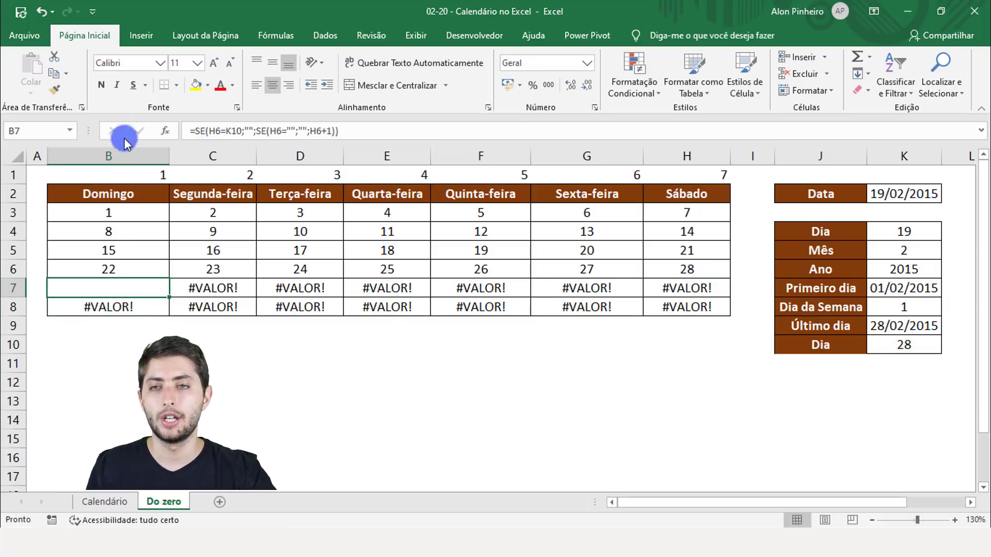
Widen column B further and review the B7 formula's H6="" test and H6+1 result
left_click_drag(170, 156, 201, 156)
key("F2")
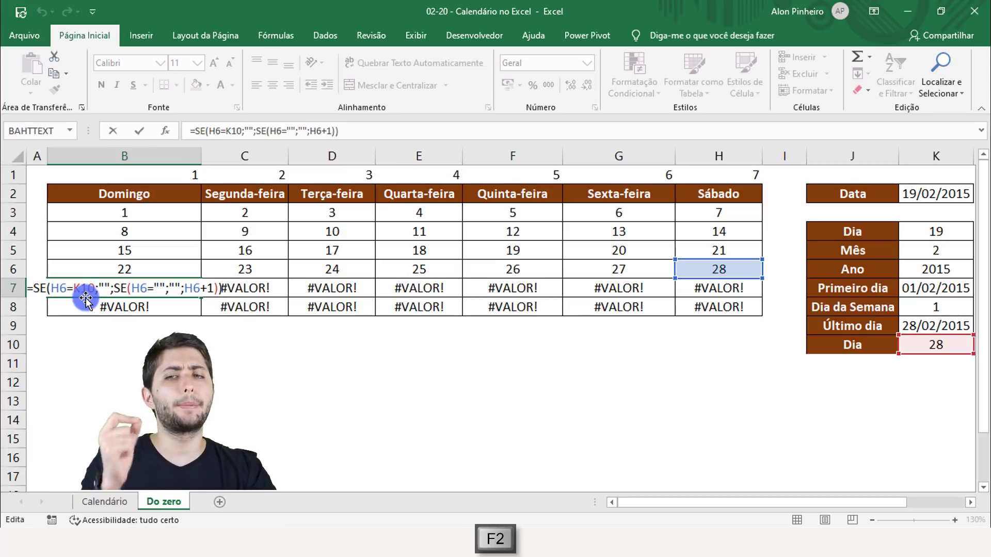
left_click(59, 287)
left_click_drag(131, 287, 173, 293)
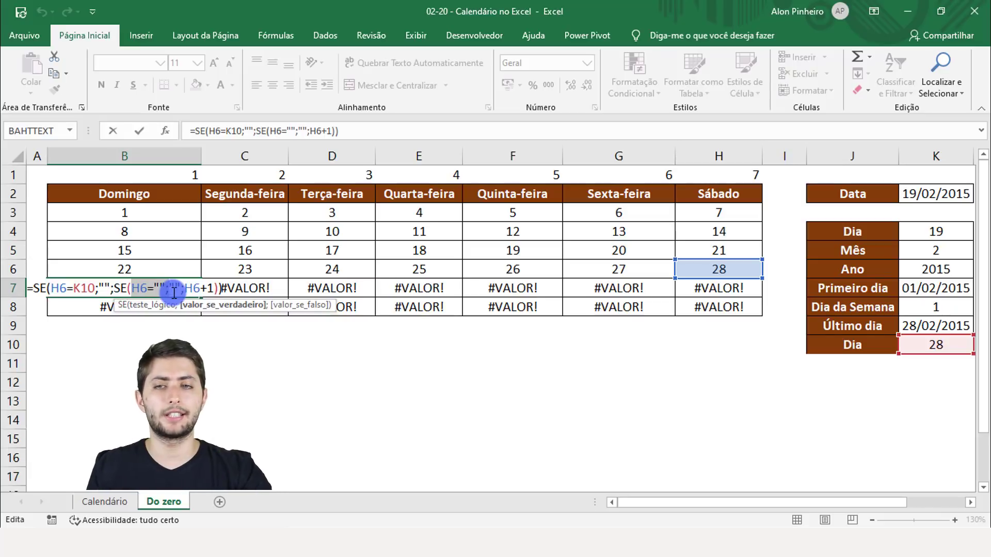
left_click(175, 292)
left_click_drag(188, 290, 213, 292)
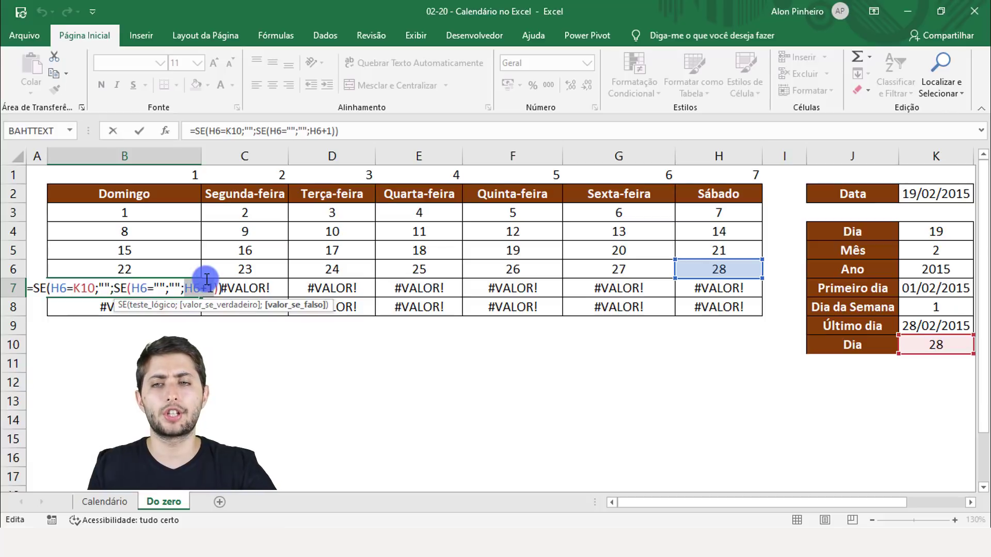
key("Return")
key("Up")
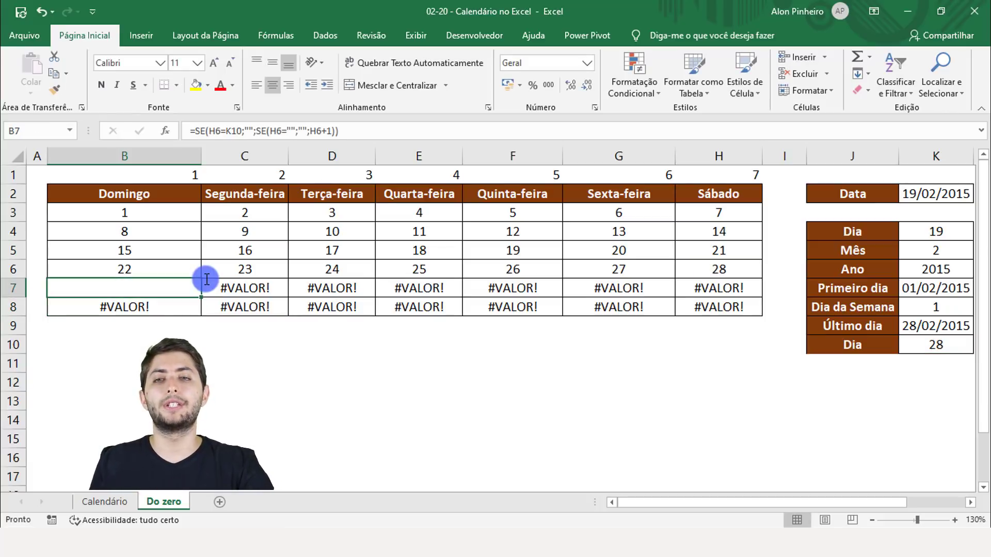
key("Right")
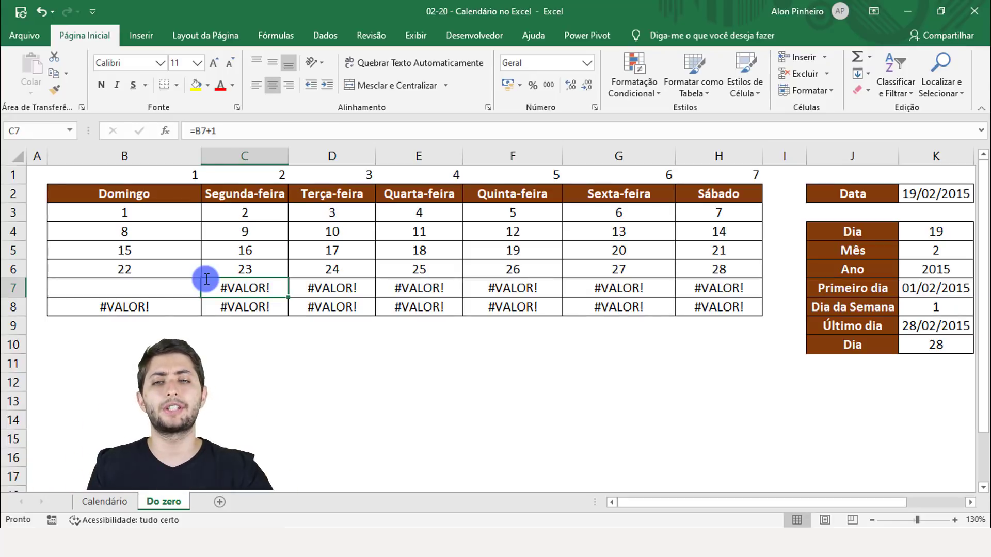
left_click_drag(146, 303, 691, 308)
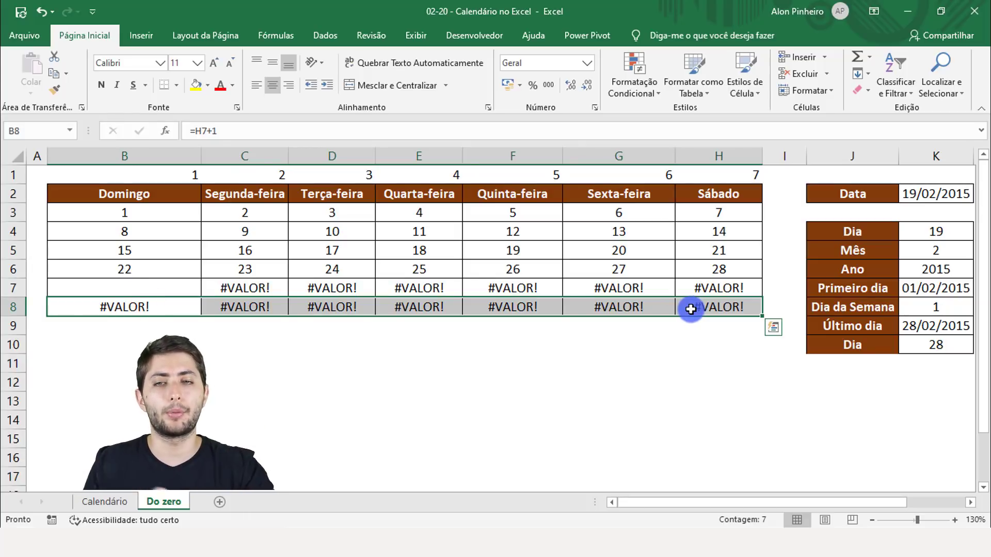
left_click(262, 283)
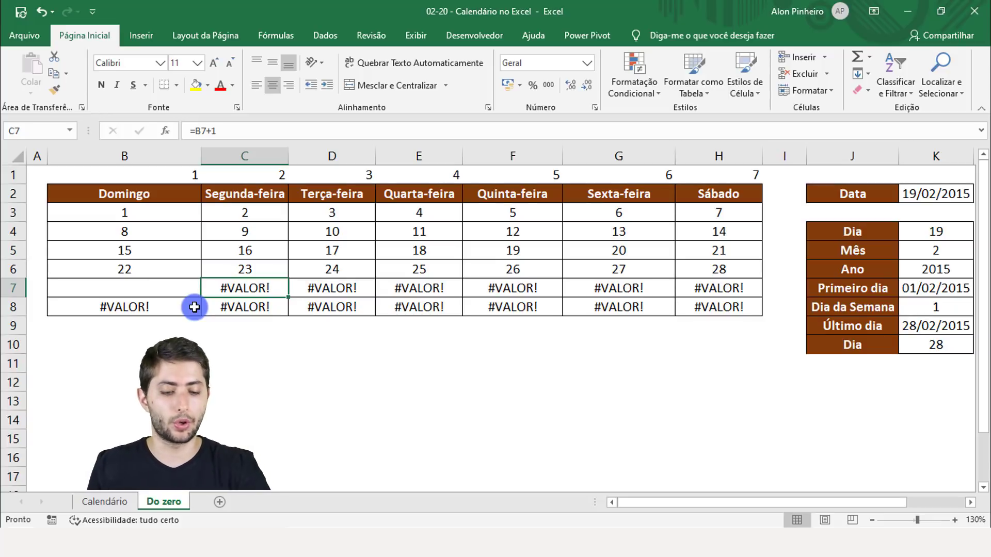
type("=se")
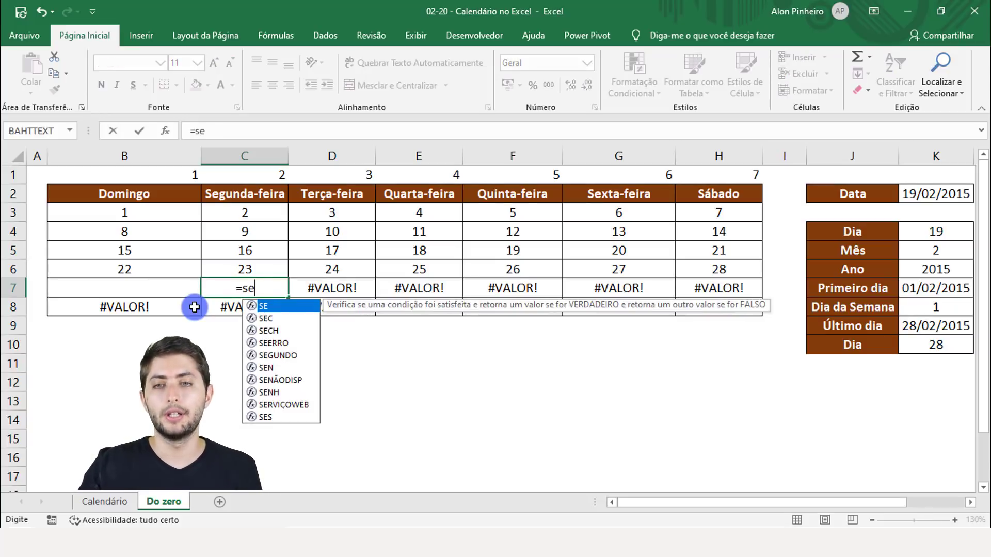
key("Tab")
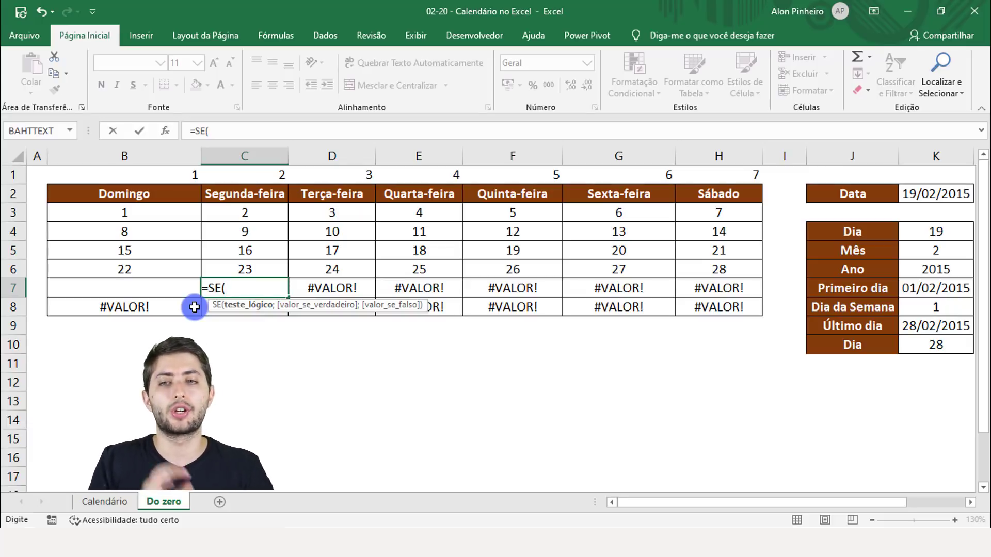
key("Escape")
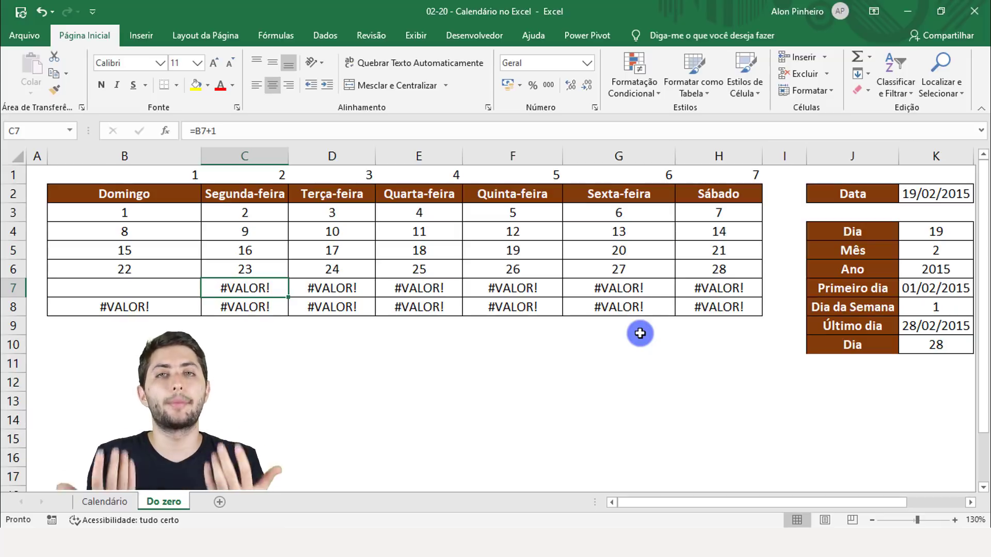
Start an SE formula in C7 that returns "" when B7=K10, leaving its false value open
type("=se")
key("Tab")
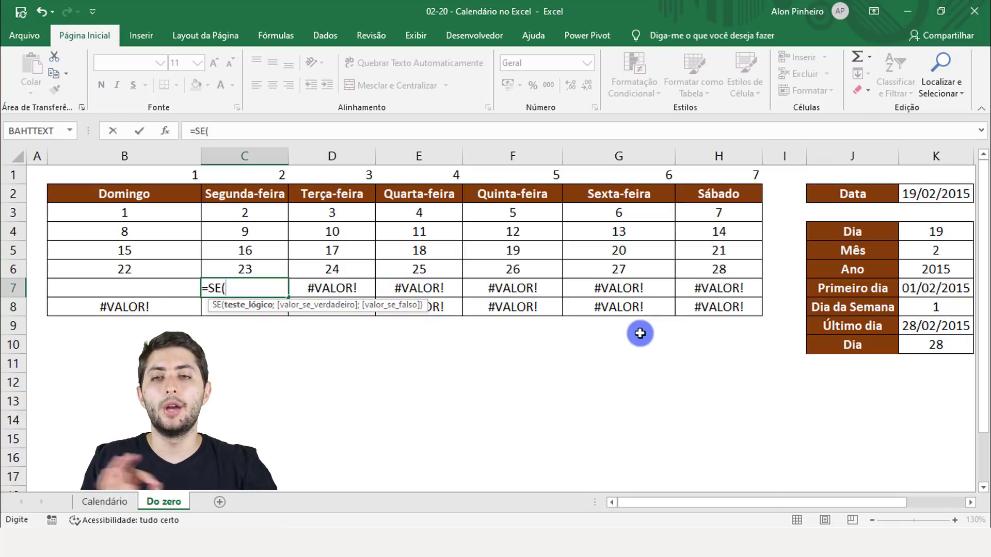
left_click(133, 291)
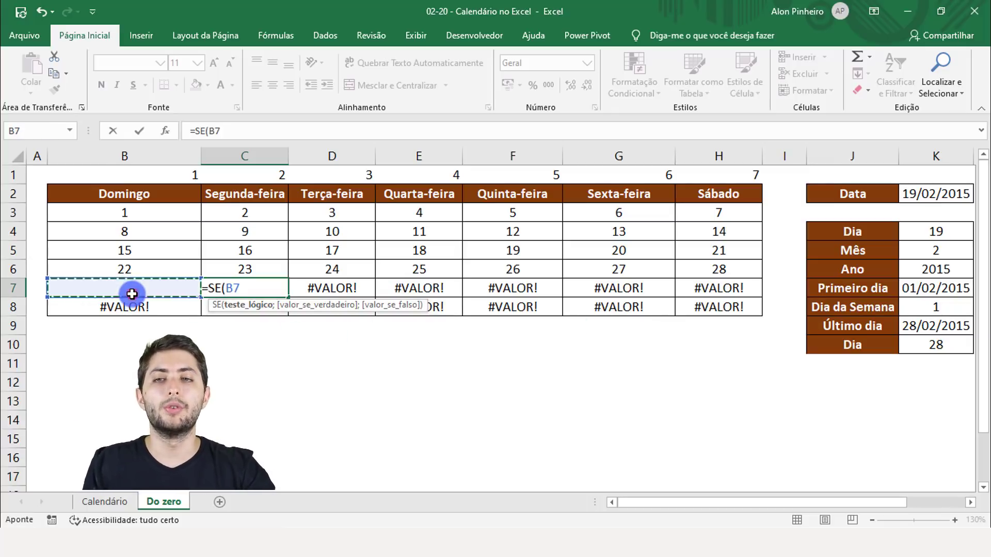
type("=")
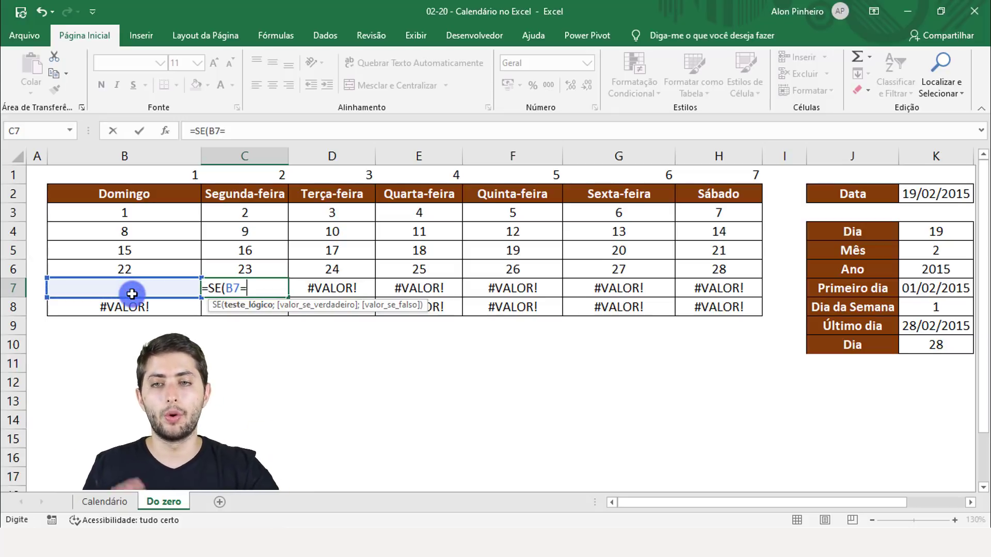
left_click(940, 345)
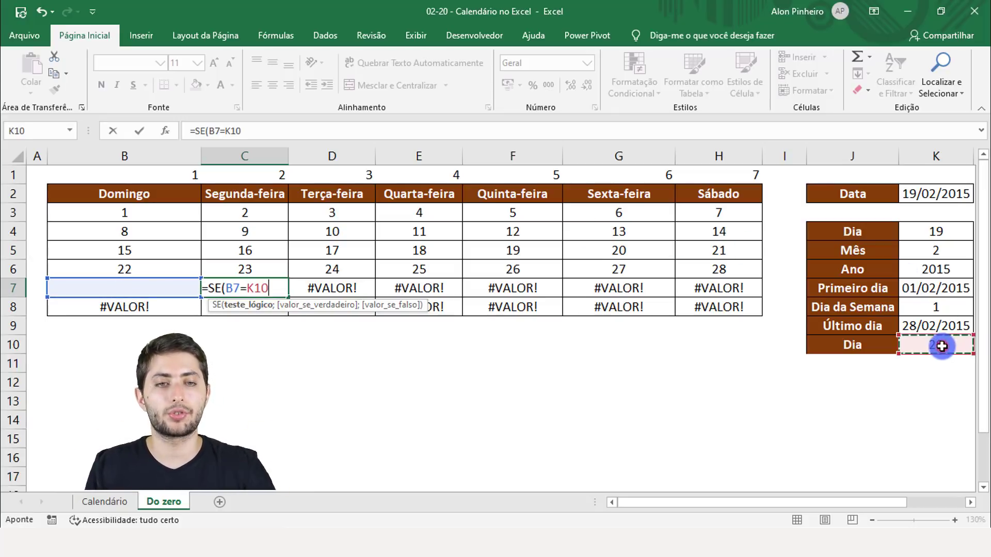
type(";")
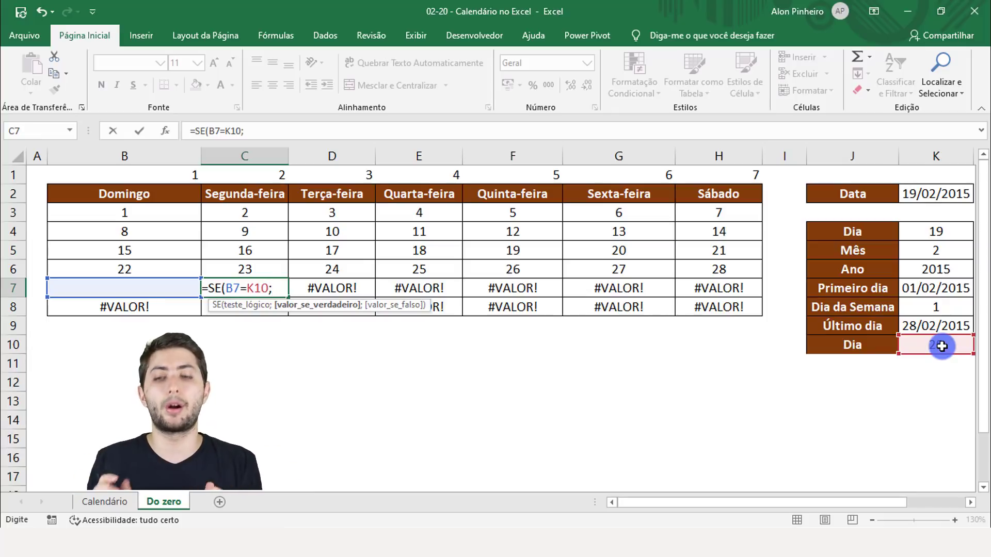
type("\"\"")
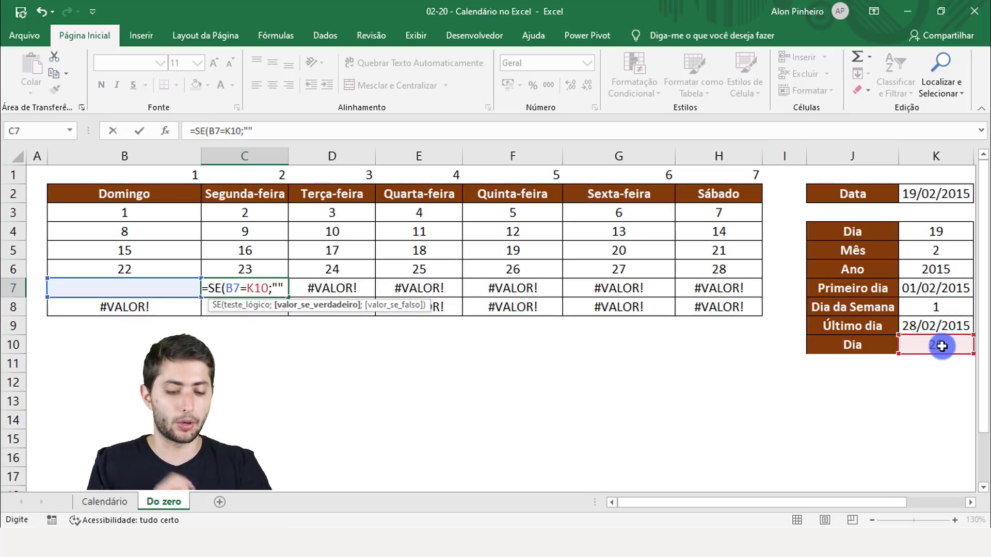
type(";")
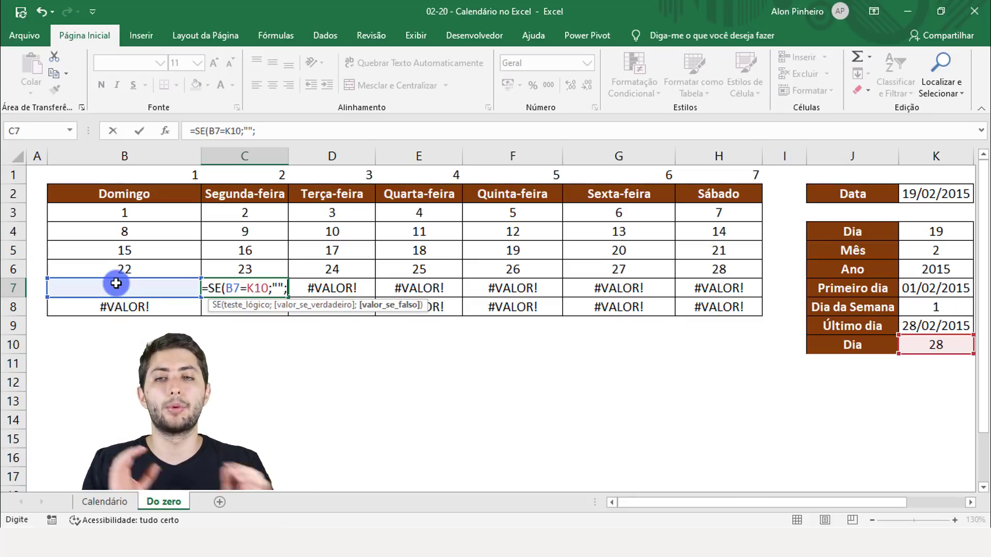
Nest SE(B7="";"";B7+1) as the false value of the C7 formula and close both parentheses
type("SE(")
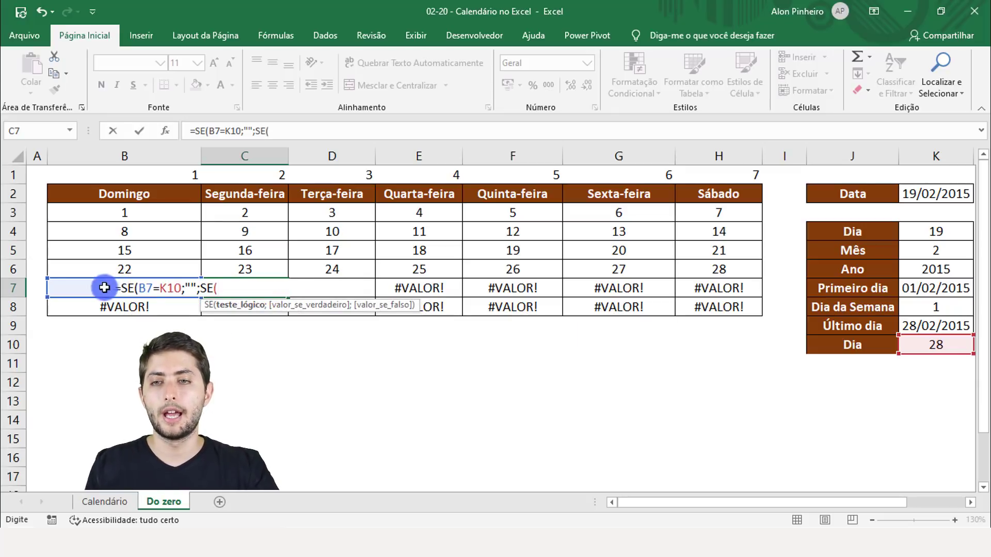
left_click(71, 288)
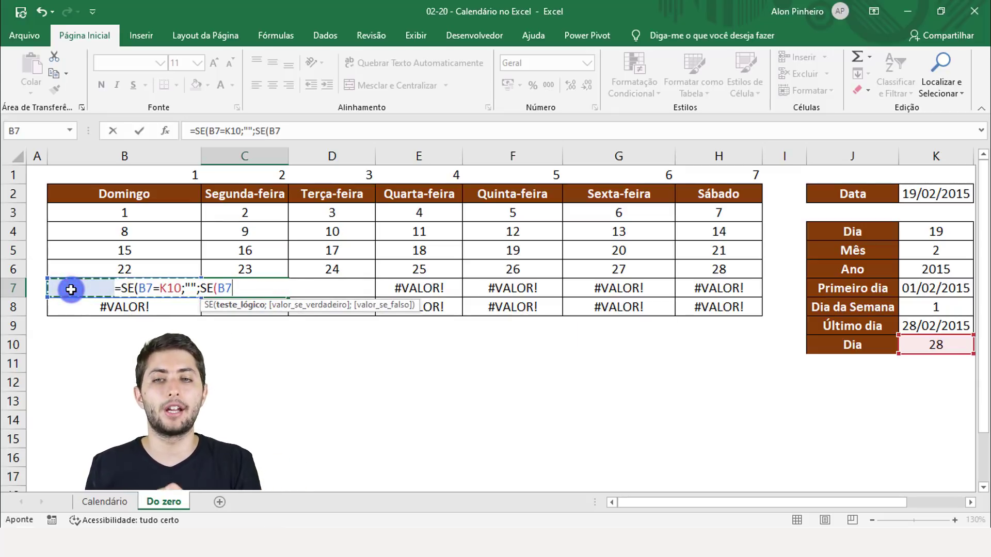
type("=\"\"")
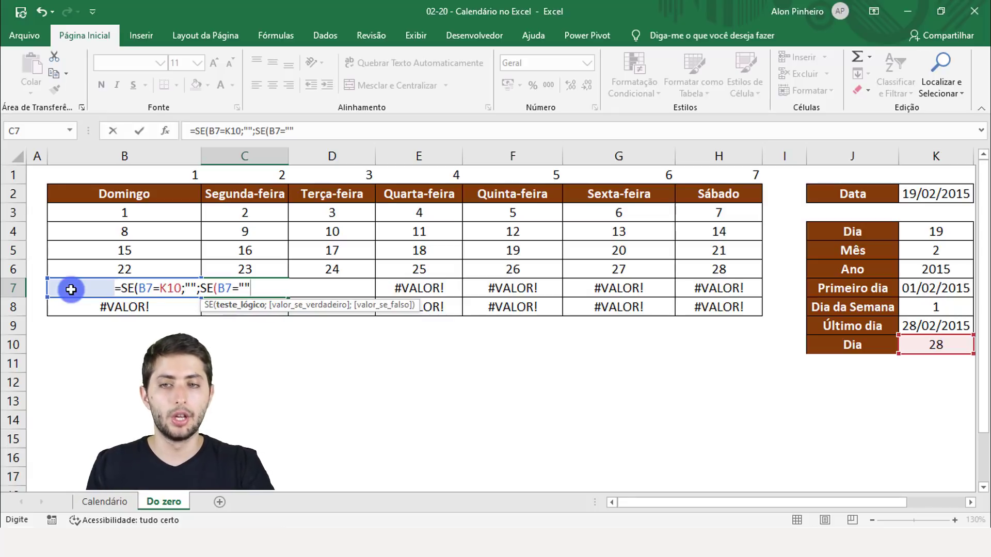
type(";")
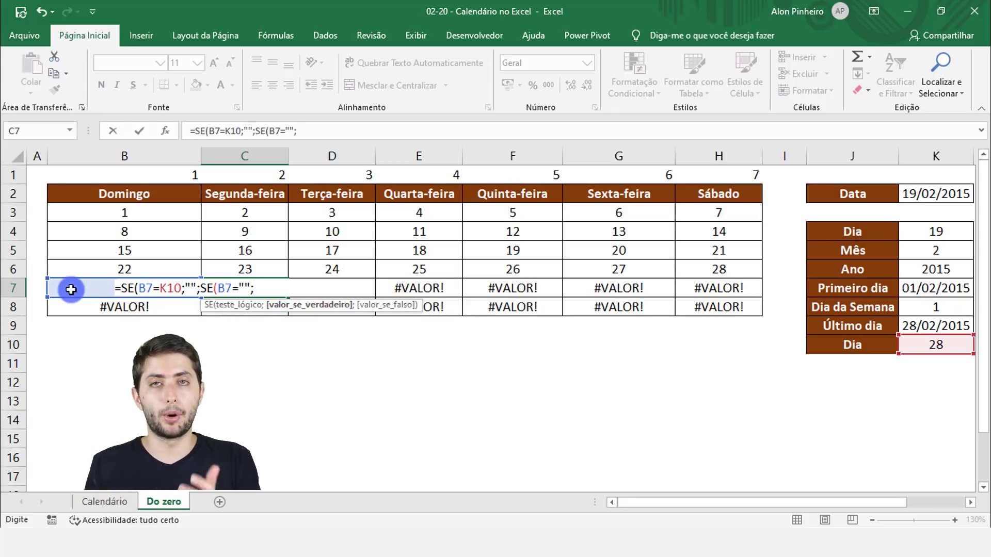
type("\"\"")
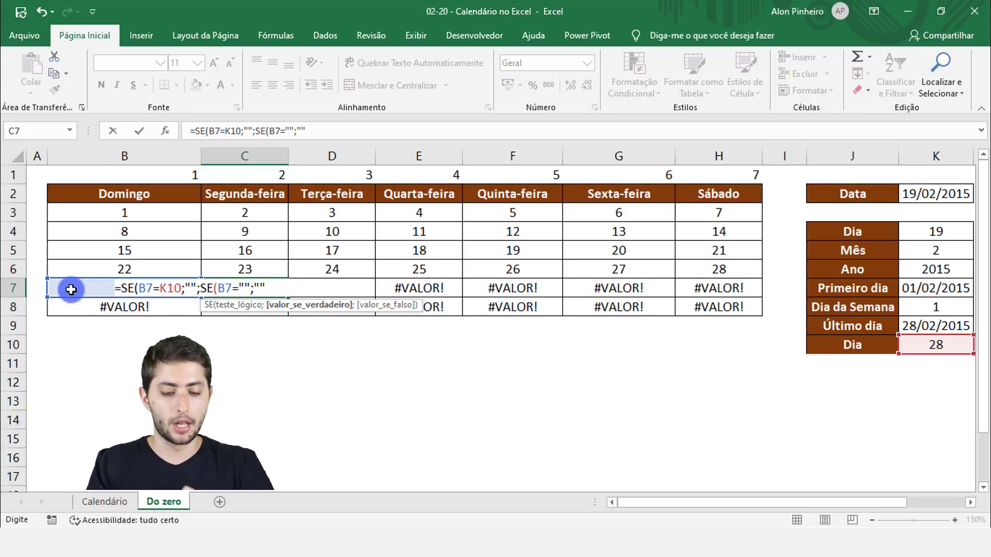
type(";")
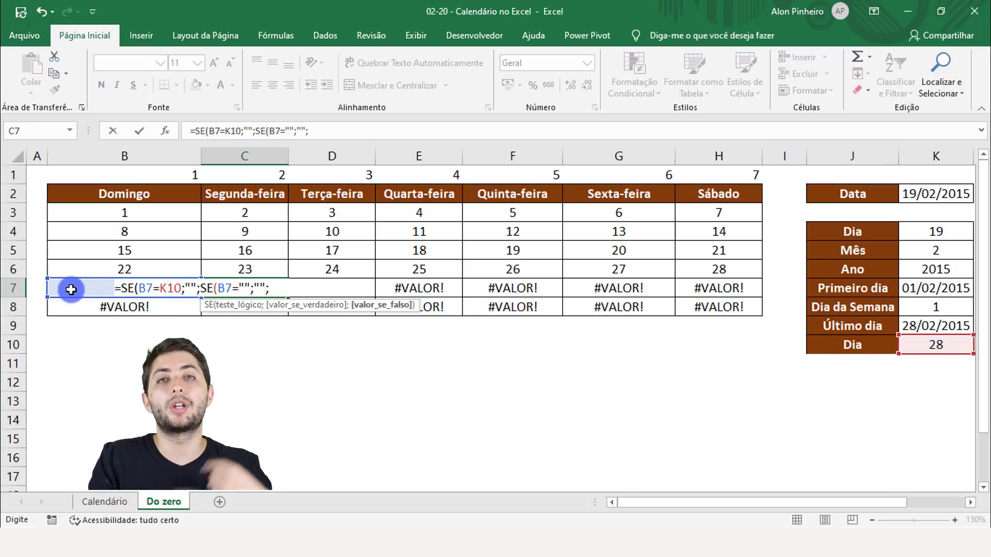
left_click(71, 289)
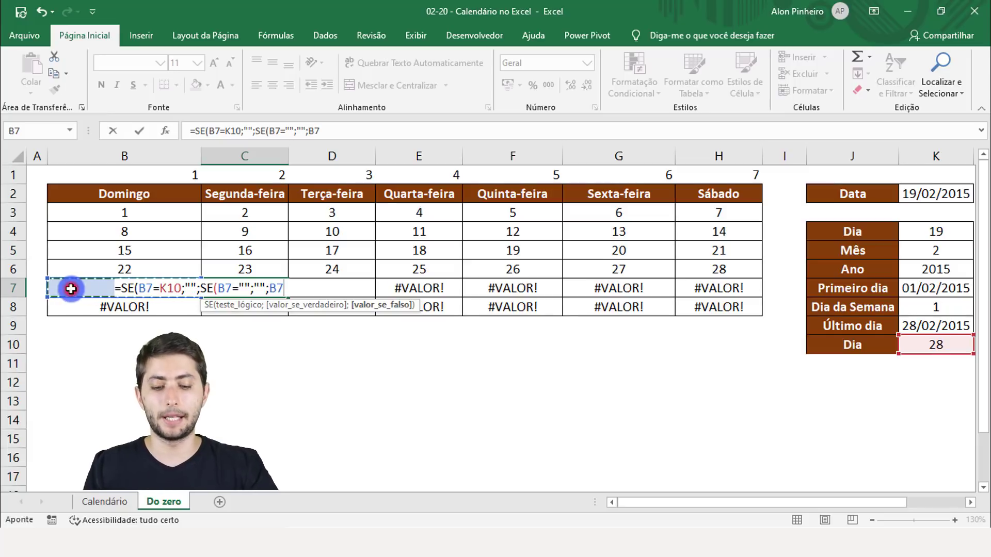
type("+1")
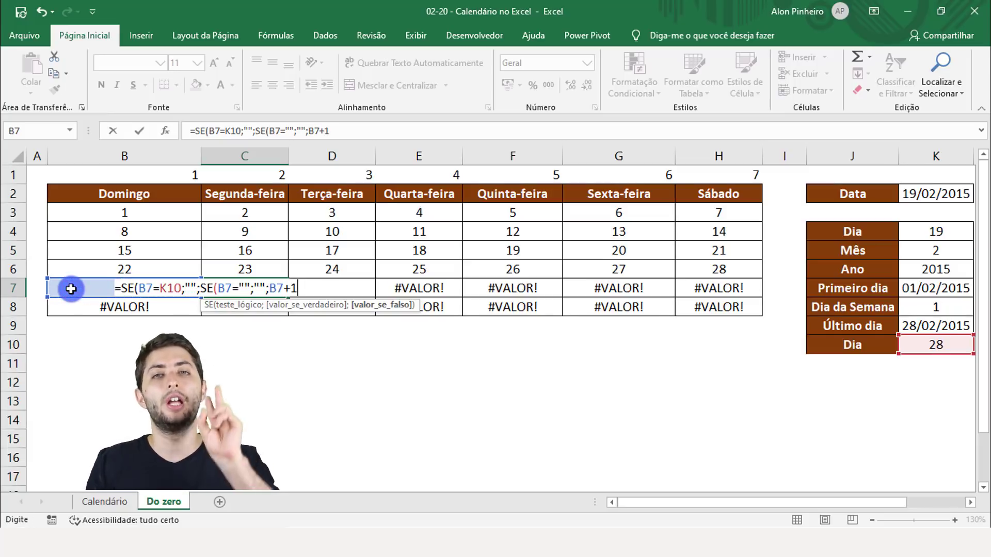
type("))")
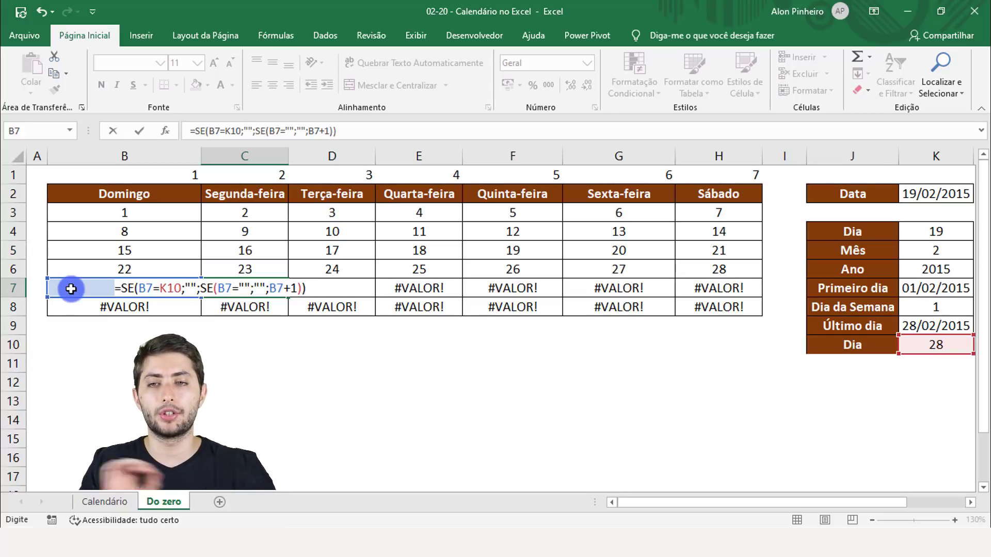
Review the tests and return values of the C7 formula and enter it as =SE(B7=K10;"";SE(B7="";"";B7+1))
left_click(144, 287)
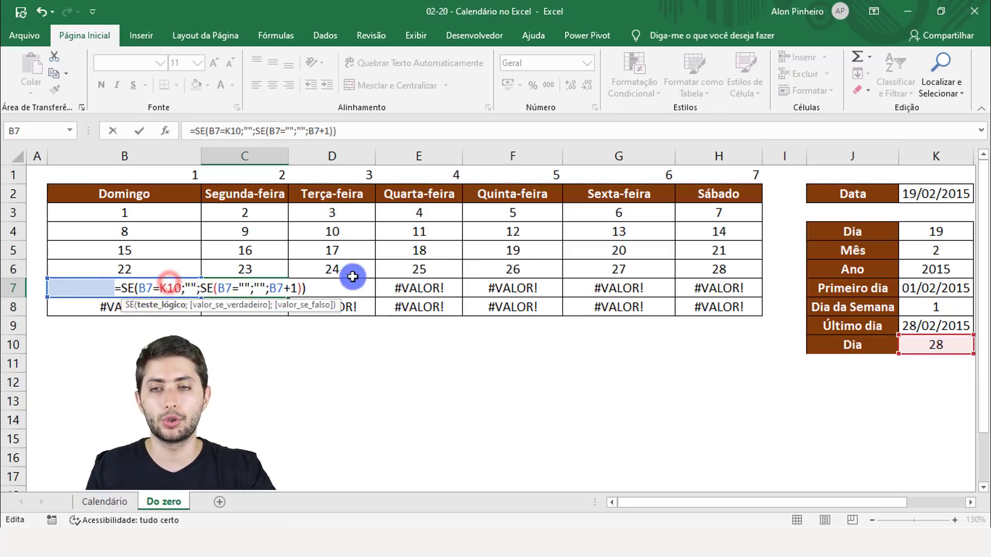
left_click_drag(186, 287, 213, 291)
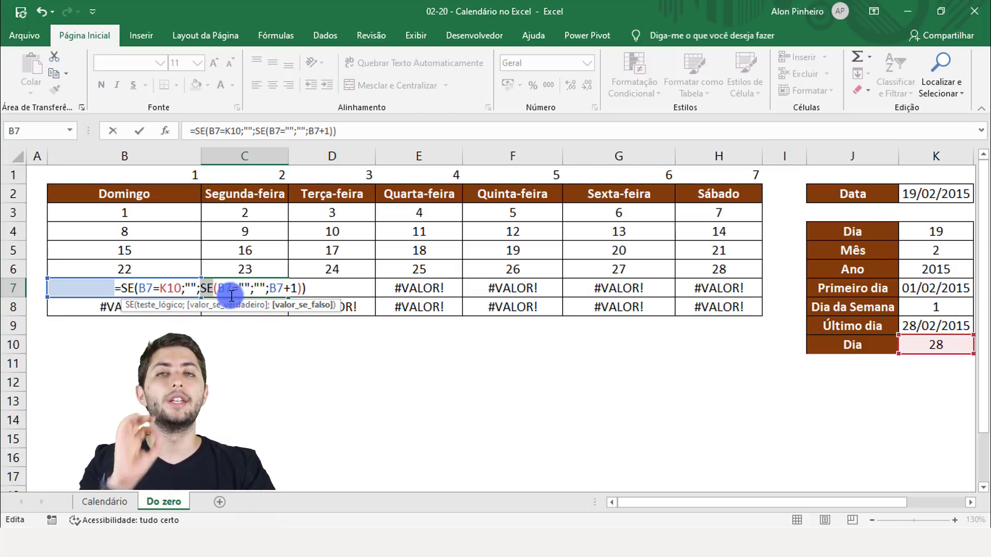
left_click_drag(218, 292, 250, 290)
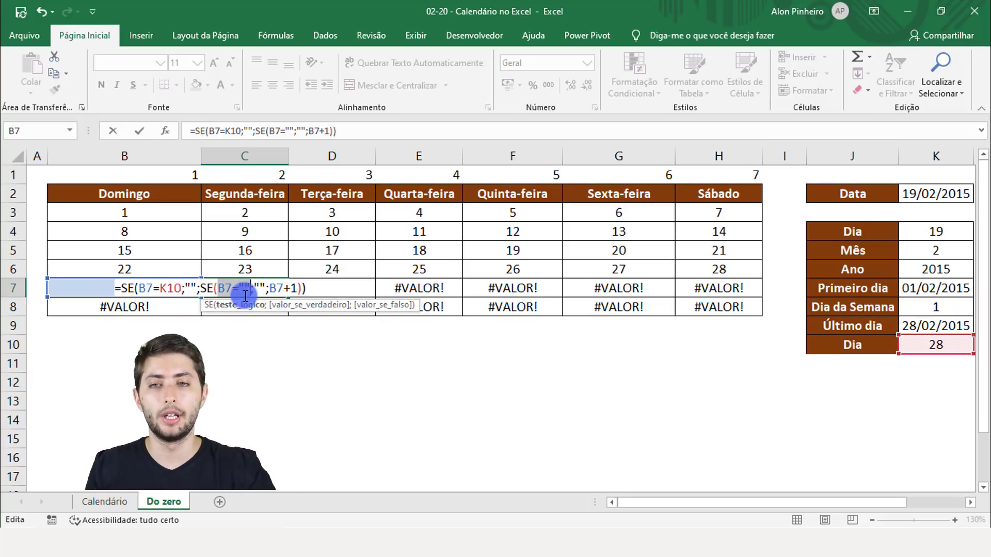
left_click_drag(254, 289, 271, 292)
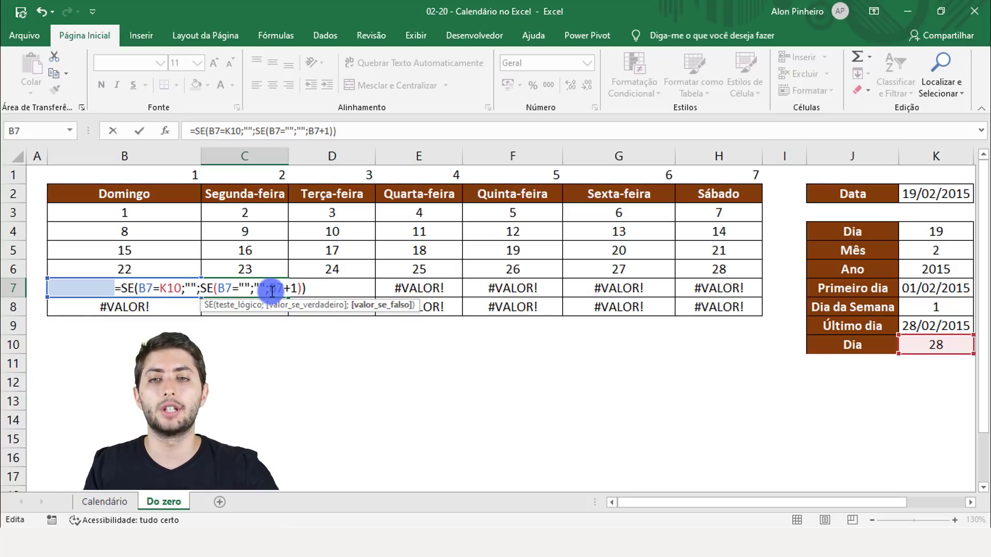
left_click_drag(264, 288, 295, 291)
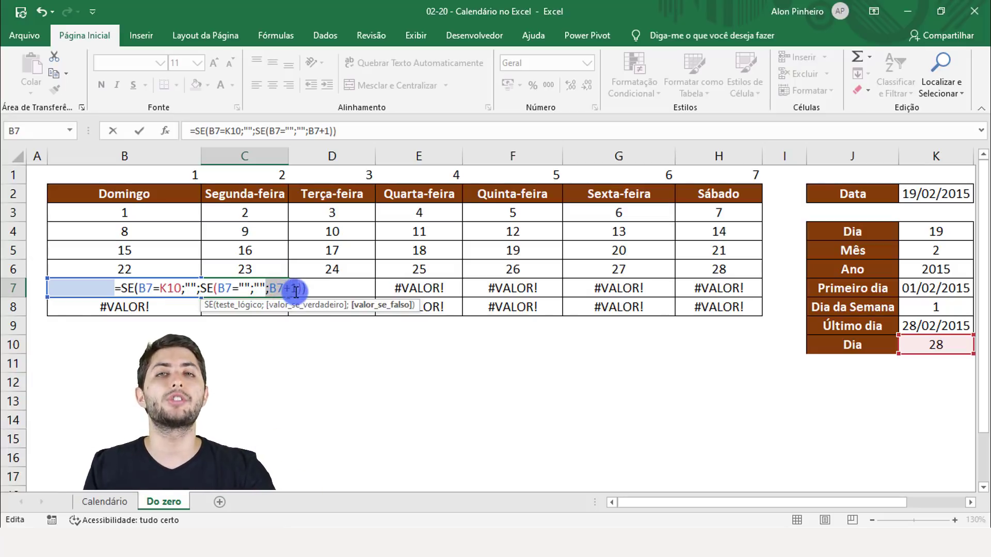
key("Tab")
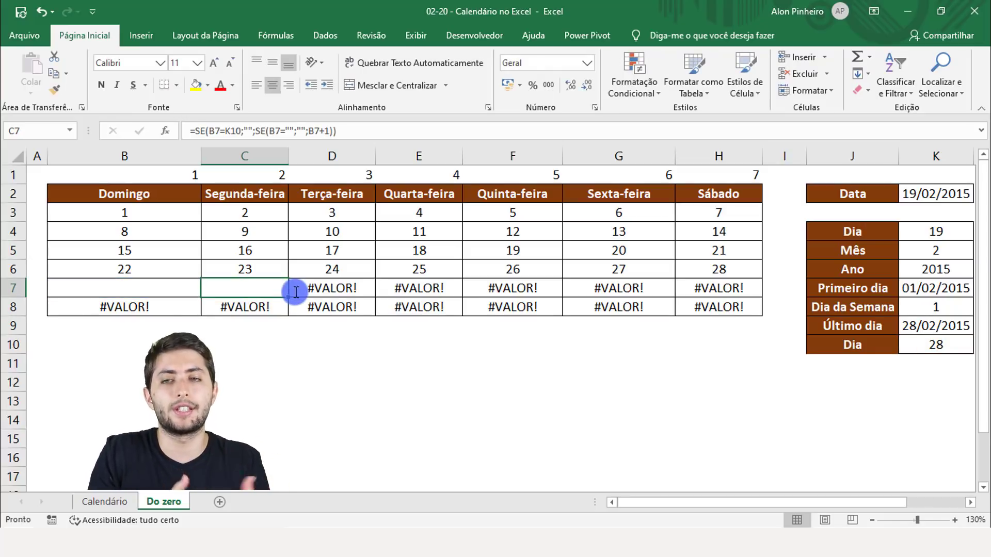
Make the K10 reference absolute in the B7 formula, giving =SE(H6=$K$10;"";SE(H6="";"";H6+1))
left_click(124, 283)
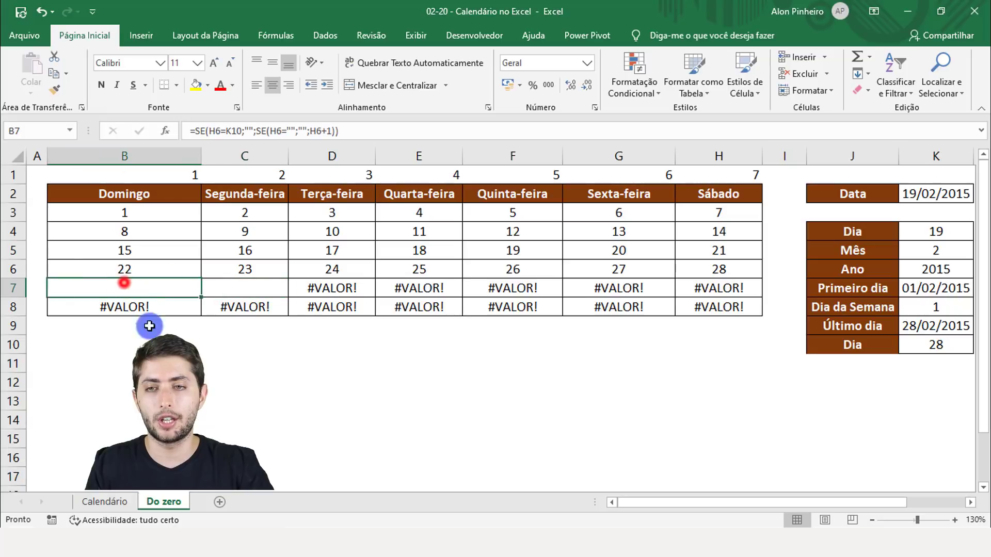
left_click(230, 282)
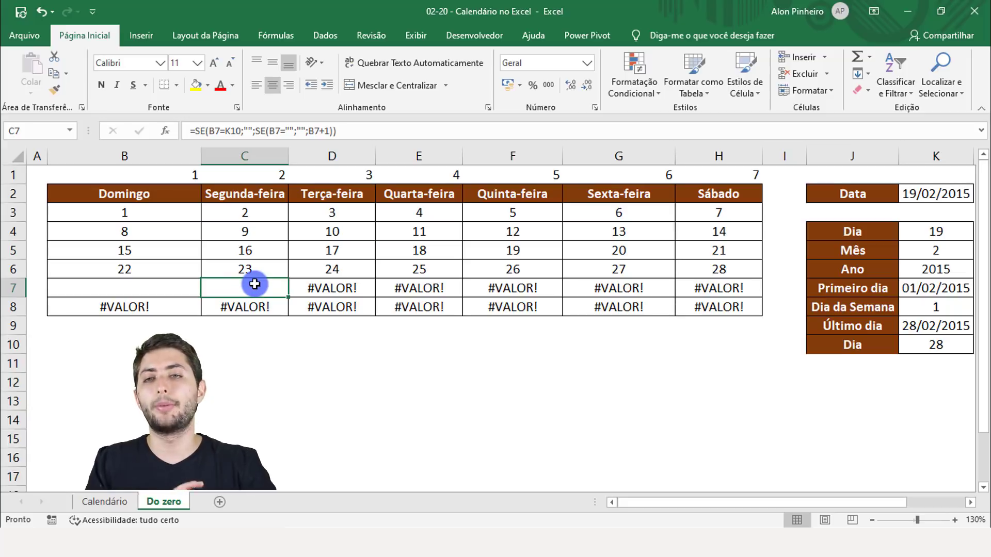
double_click(171, 286)
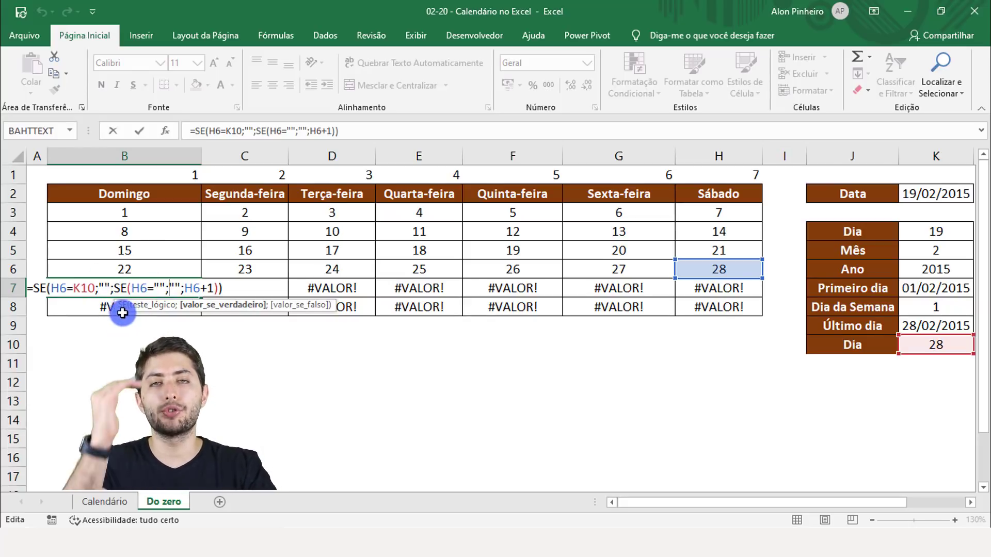
key("ctrl+Return")
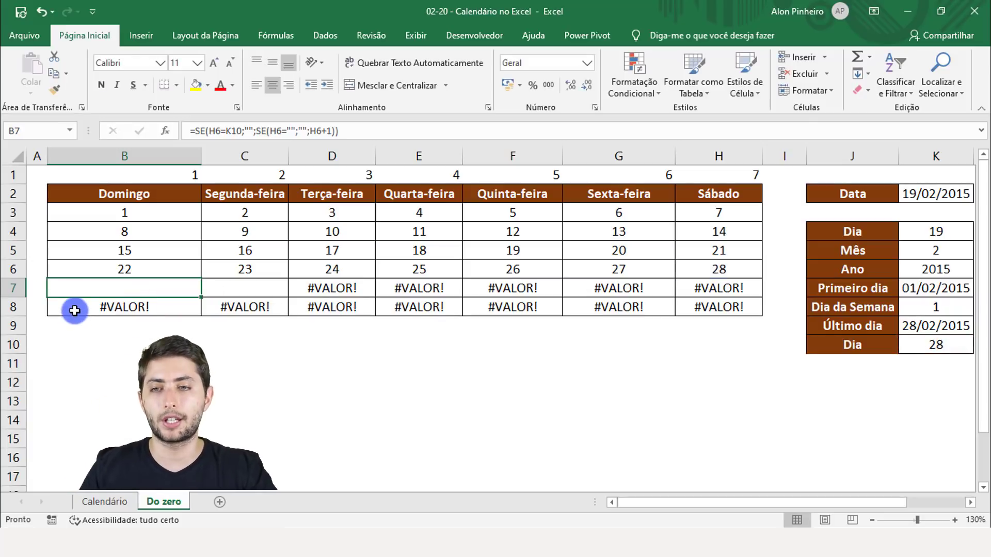
left_click(75, 310)
double_click(96, 290)
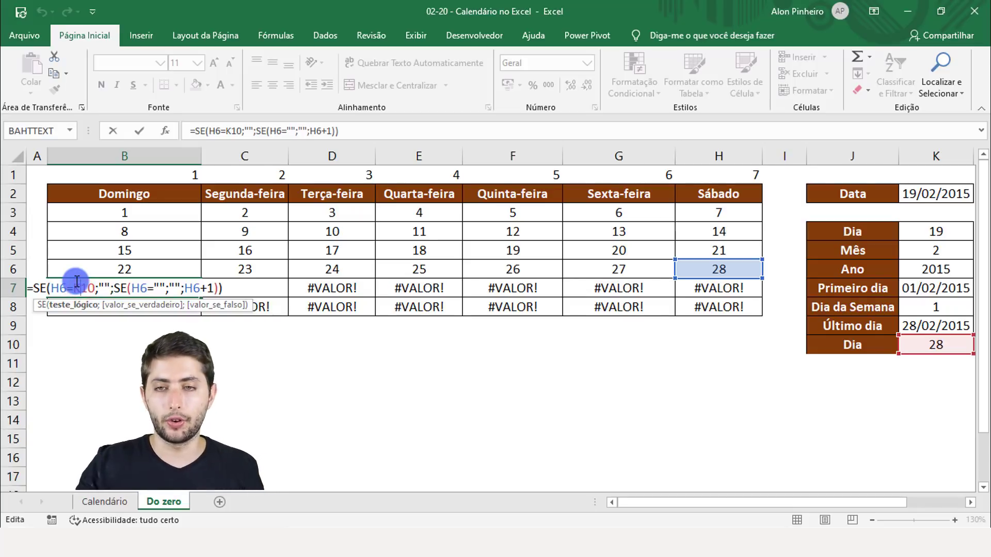
key("F4")
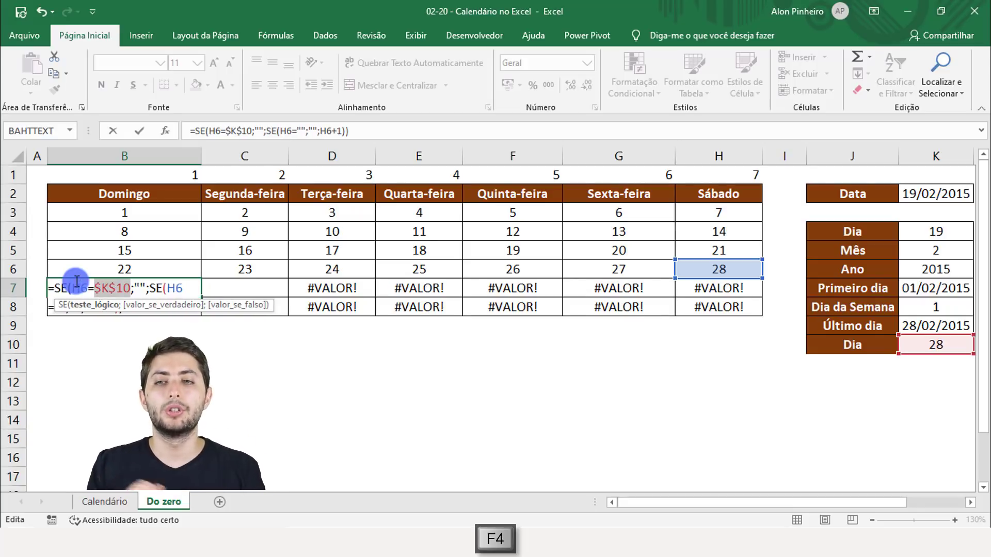
key("ctrl+Return")
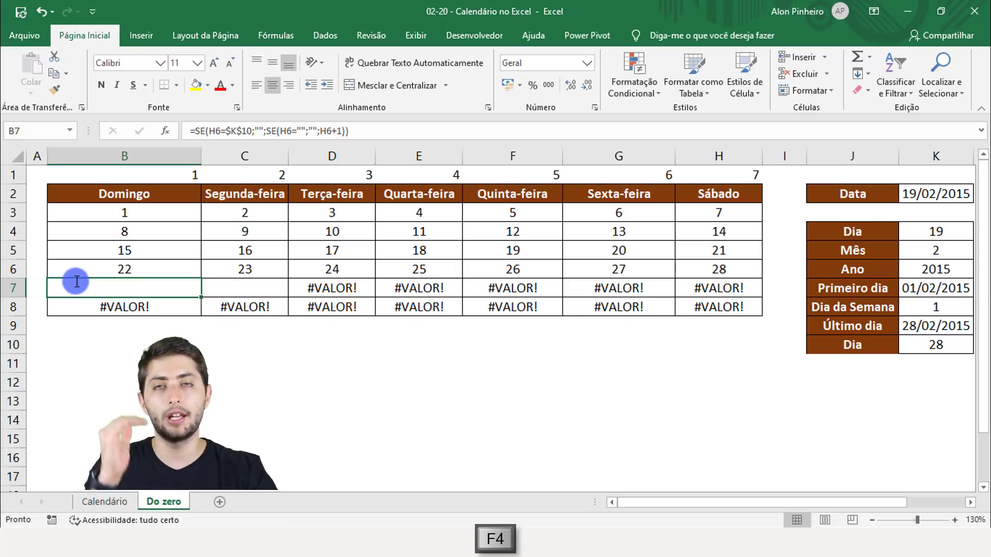
Make the K10 reference absolute in the C7 formula, giving =SE(B7=$K$10;"";SE(B7="";"";B7+1))
double_click(222, 289)
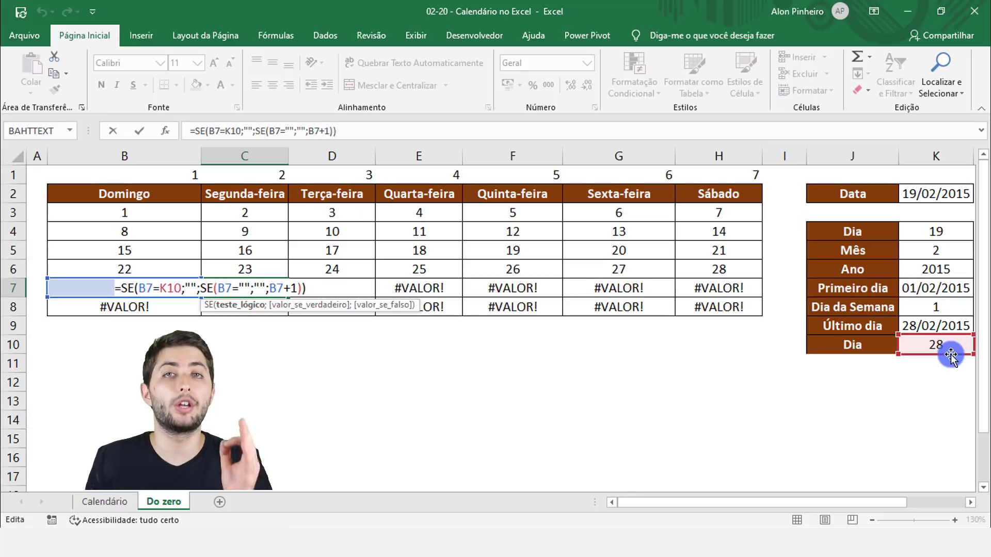
left_click(171, 288)
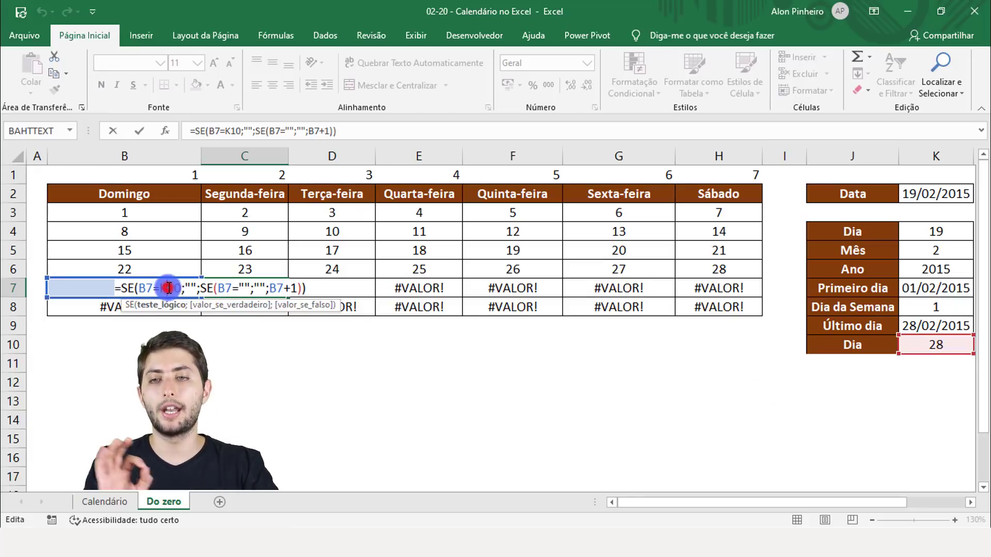
key("F4")
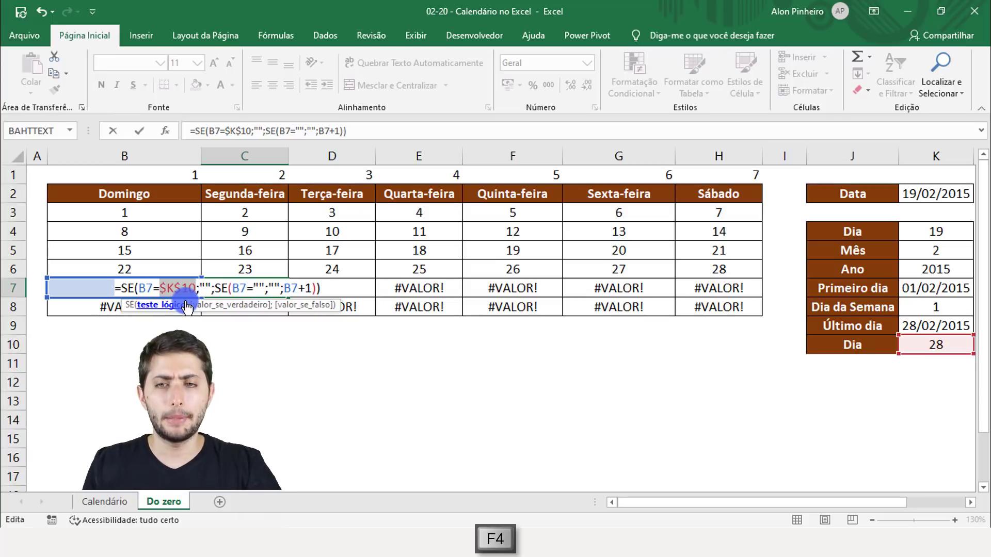
key("Tab")
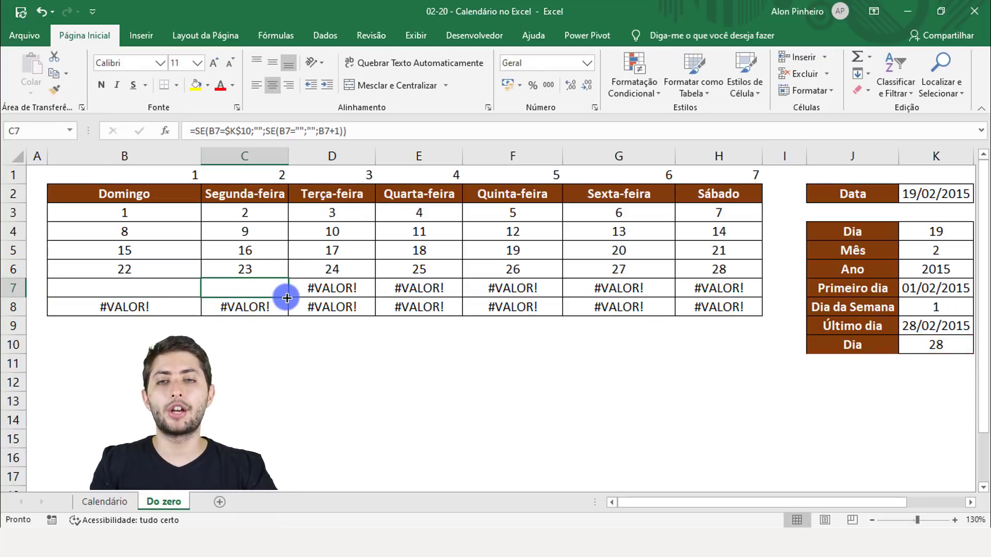
Fill the C7 formula across to H7 and copy the row 7 formulas down into B8:H8
left_click_drag(285, 297, 729, 279)
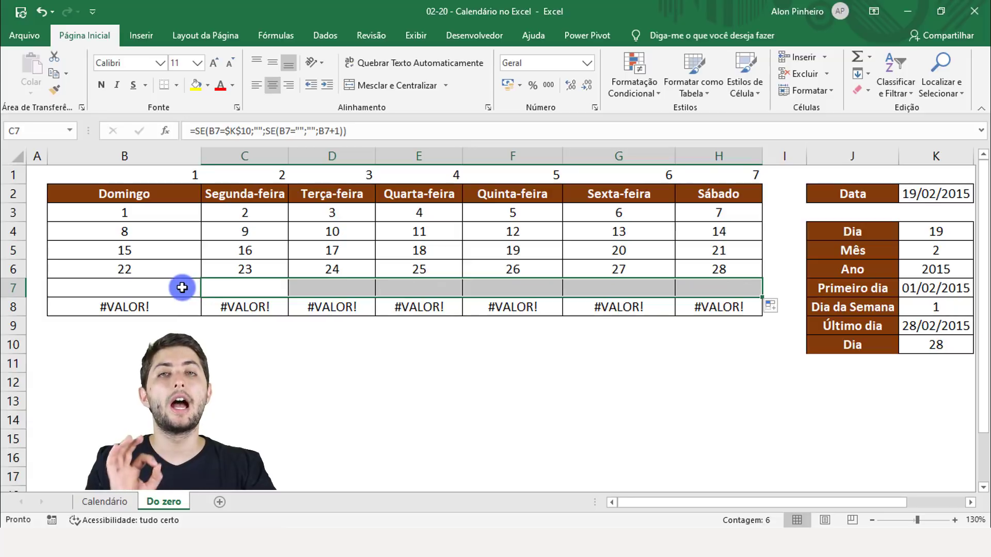
left_click_drag(150, 289, 689, 288)
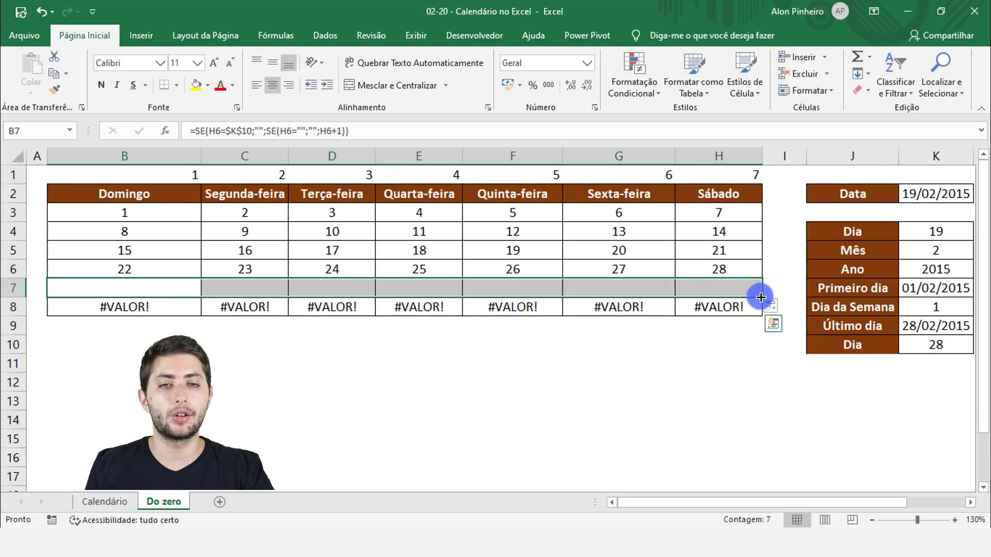
left_click_drag(760, 297, 724, 292)
left_click_drag(100, 286, 762, 313)
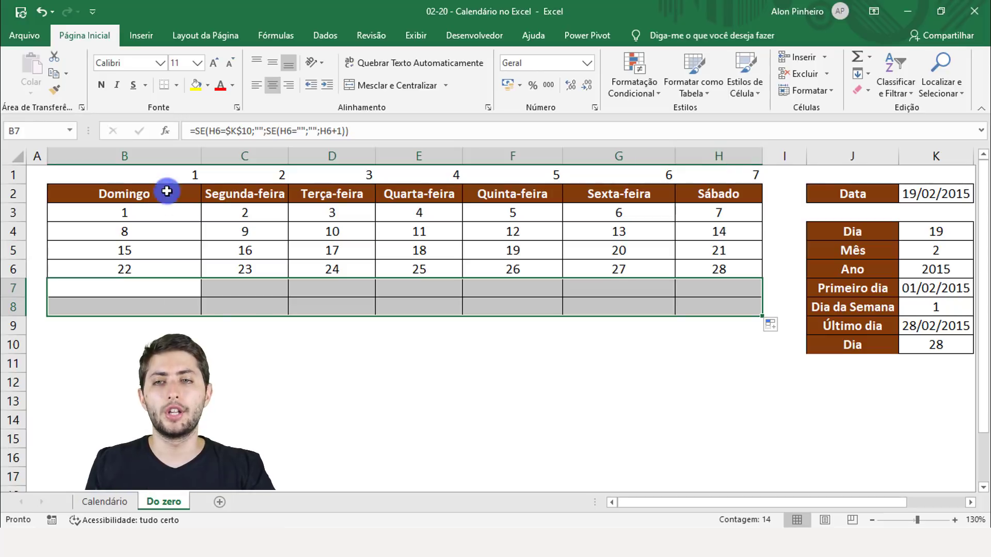
Narrow column B and set the Data value in K2 to 14/02/2020 to test the calendar
left_click_drag(202, 156, 138, 156)
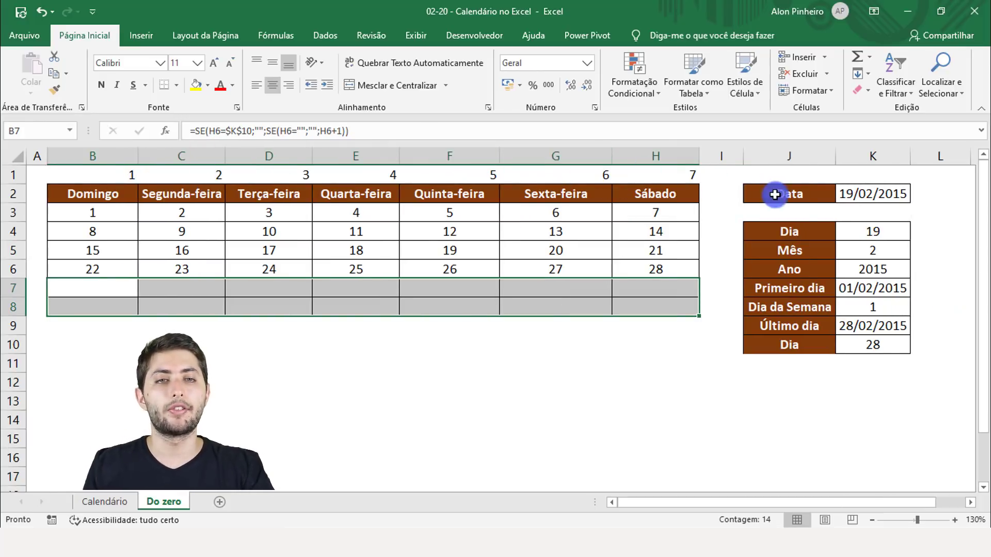
left_click(865, 193)
type("1")
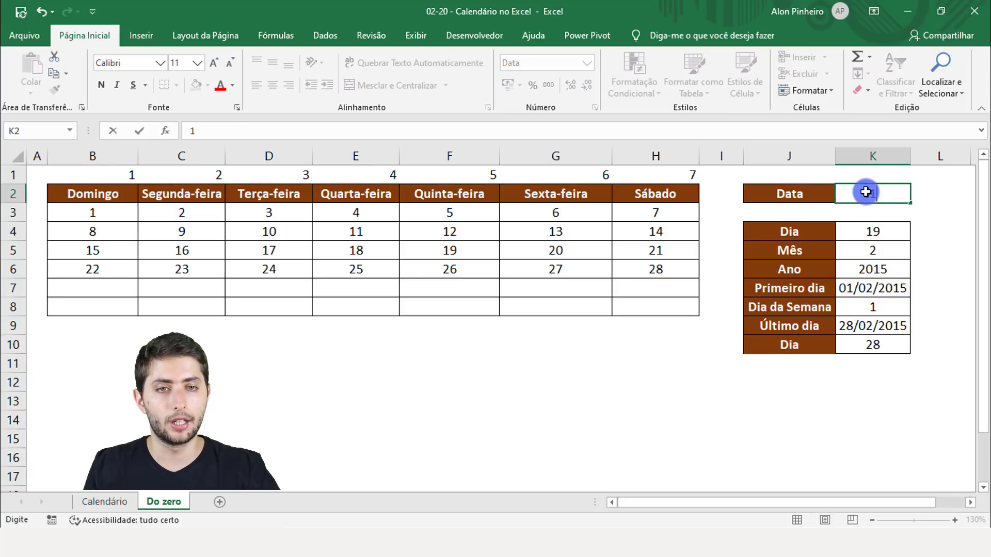
type("4/02/2020")
key("Return")
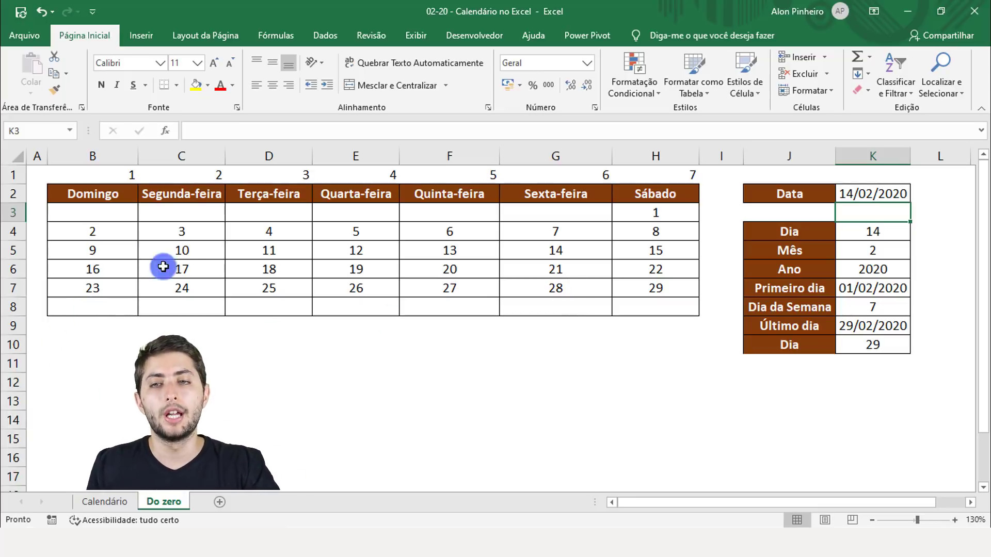
Check calendar rows 7 and 8 against the month's last day in K10
left_click_drag(115, 290, 662, 288)
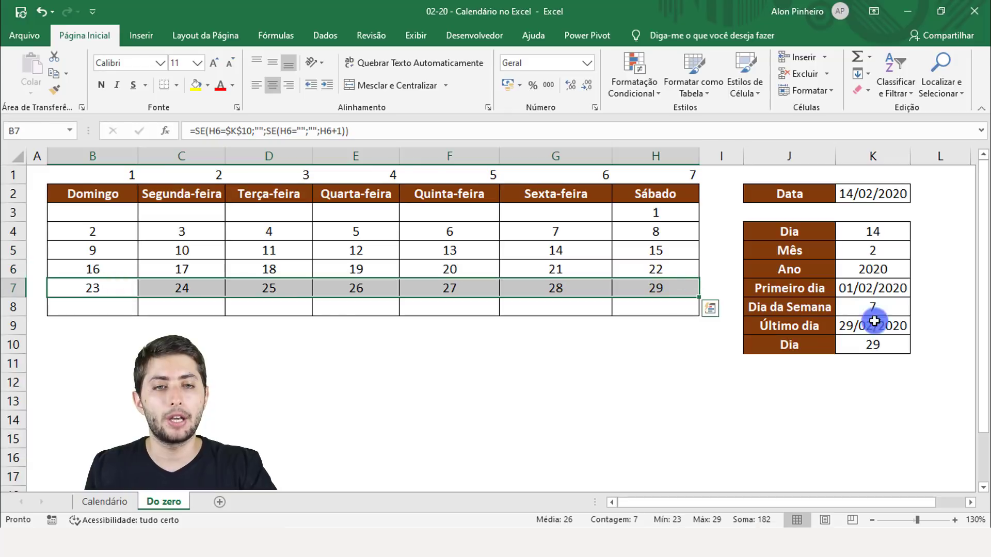
left_click(885, 338)
left_click(655, 287)
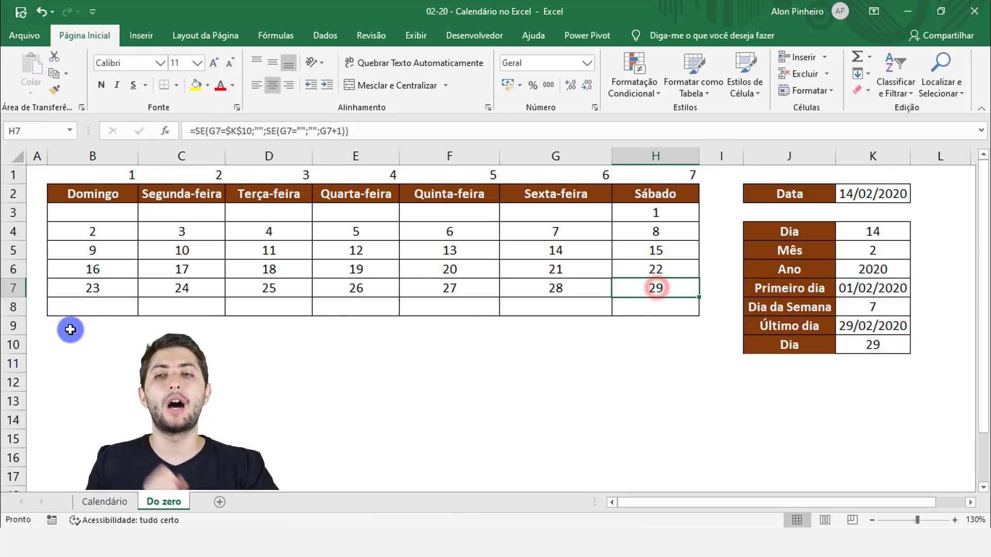
left_click_drag(79, 310, 632, 304)
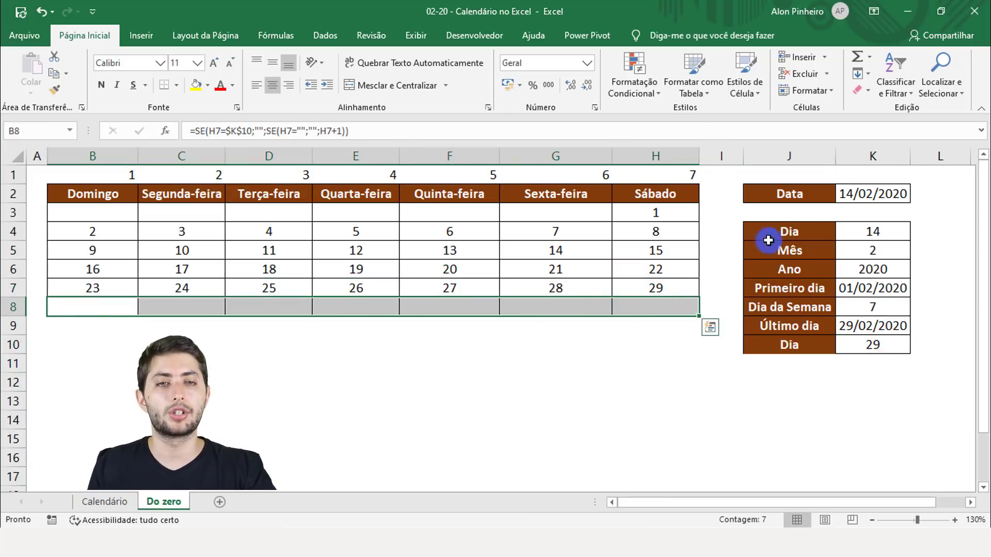
Test the calendar with another month by setting the Data value in K2 to 19/04/1995
left_click(837, 199)
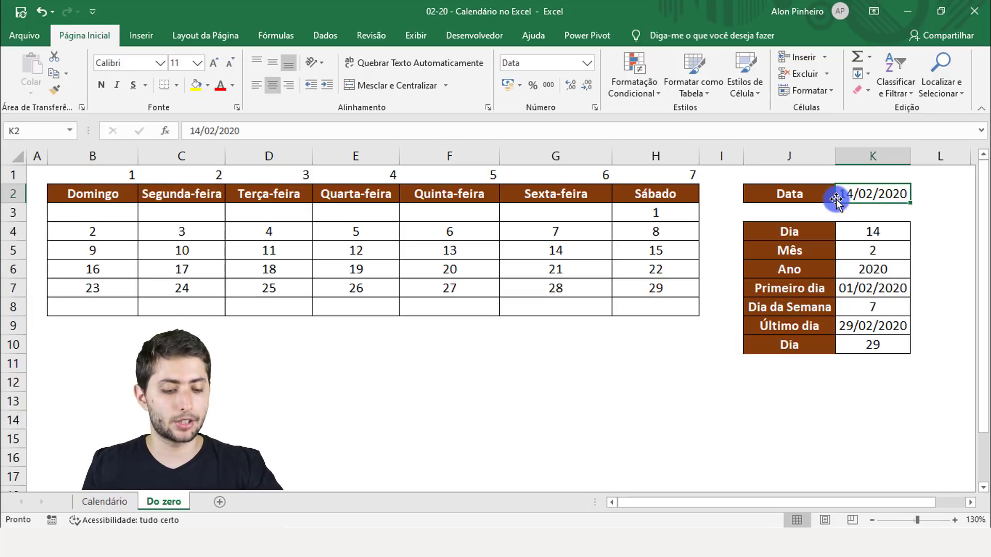
type("19/04/1")
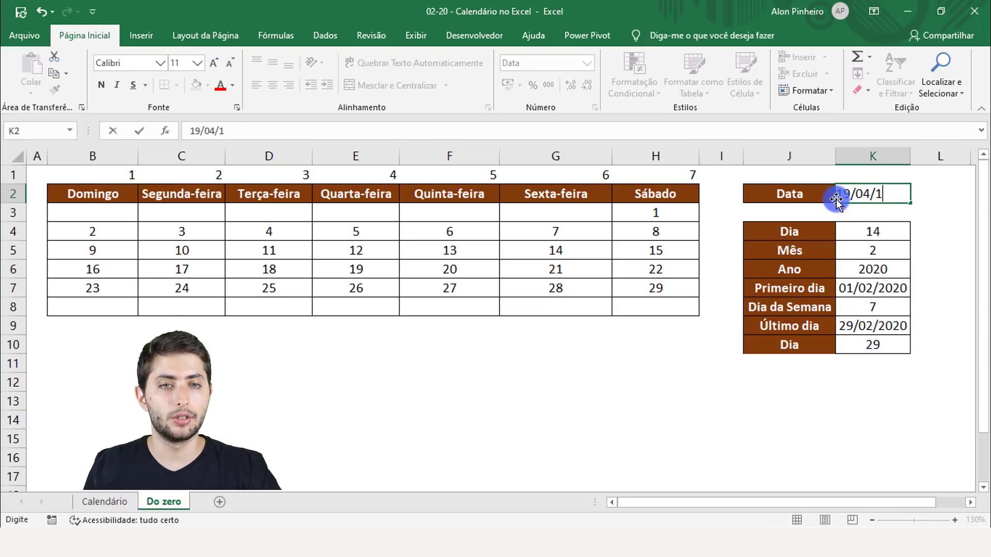
type("995")
key("Return")
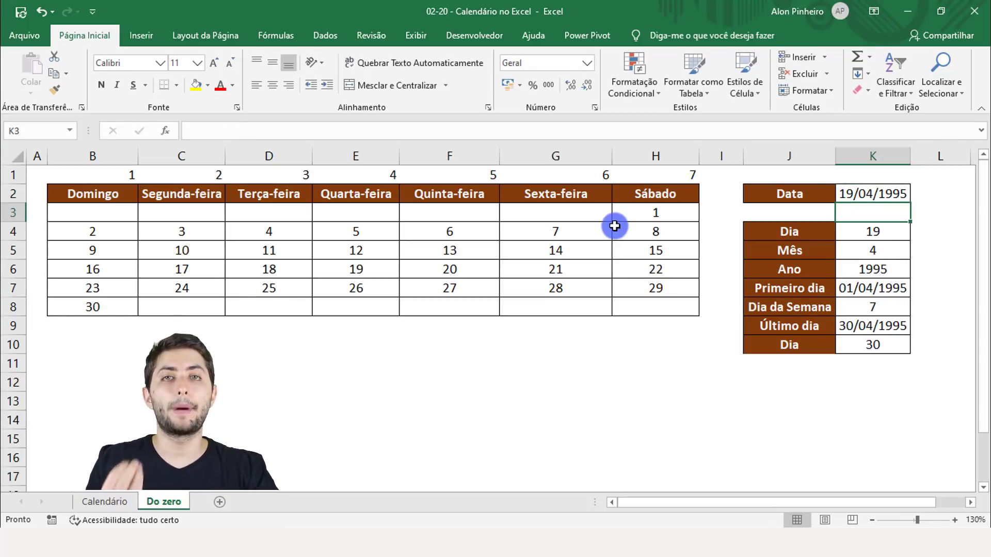
Set the Data value in K2 to 20/12/2019
left_click(863, 187)
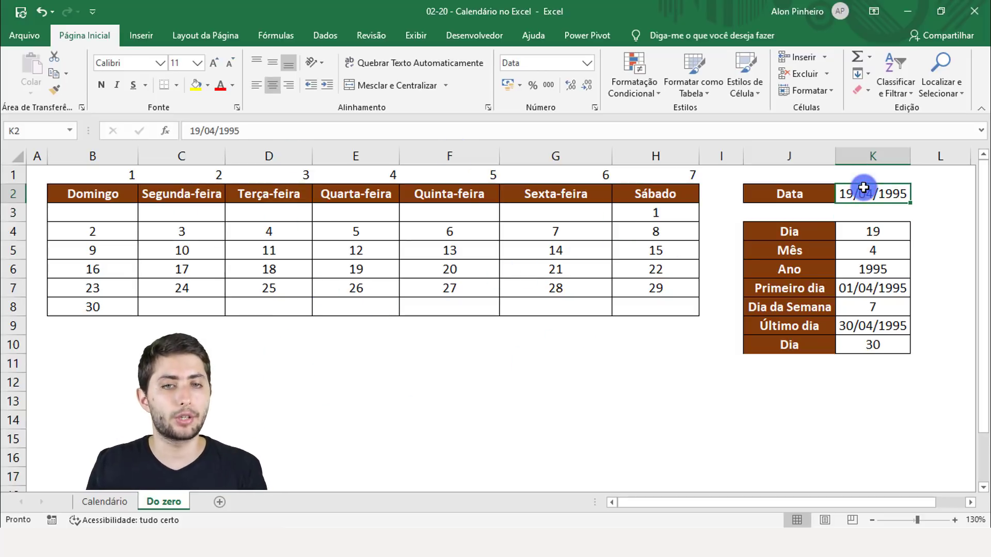
key("ctrl+z")
type("20")
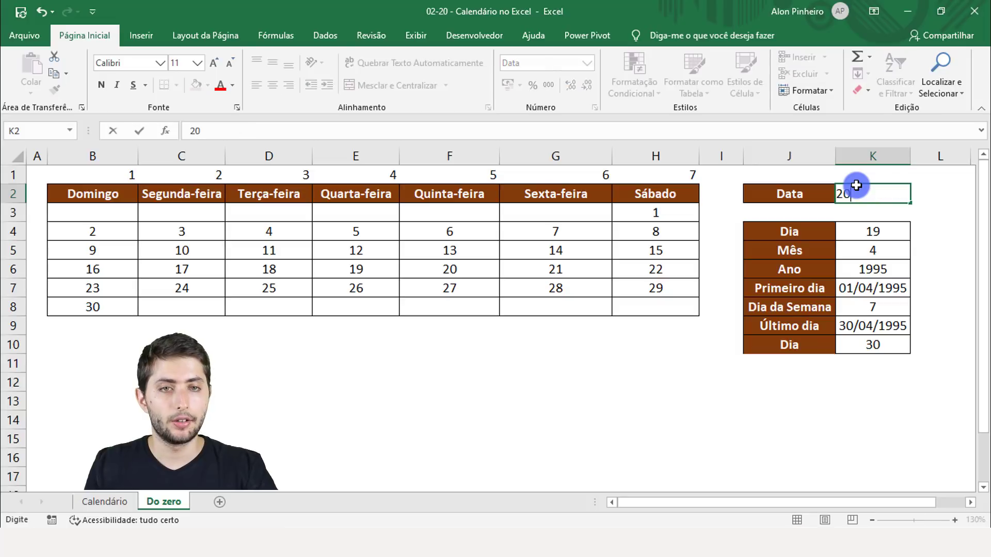
type("/12/201")
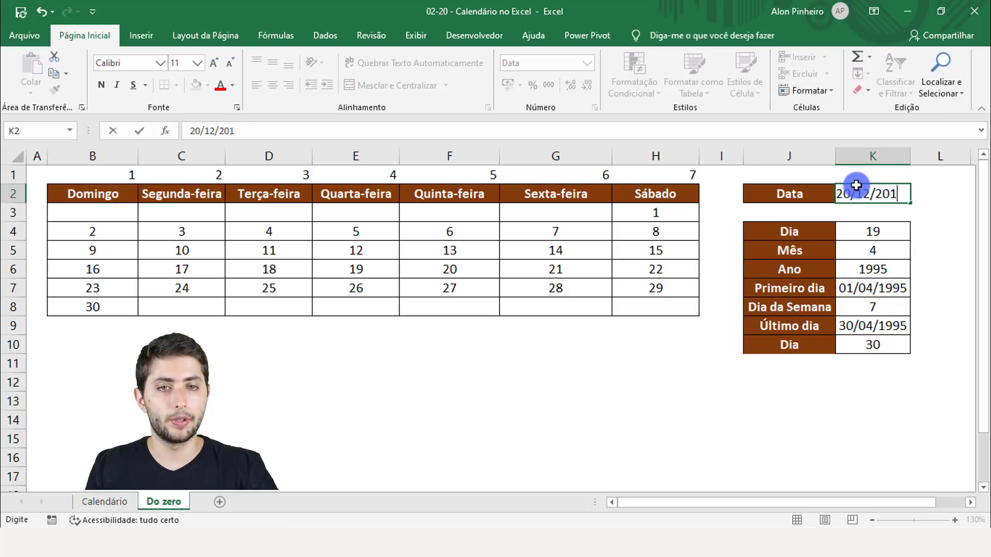
type("9")
key("Return")
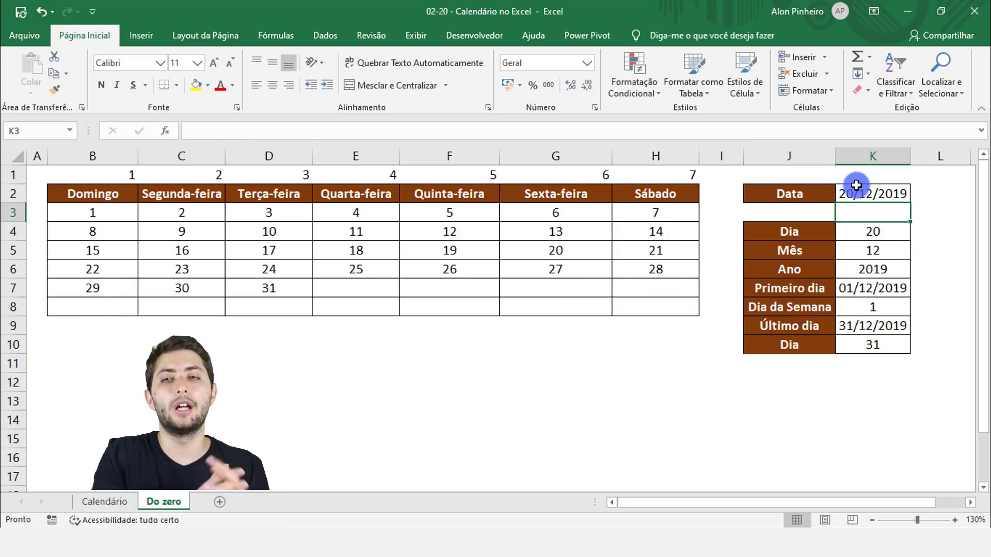
Check the month's first and last days in the calendar against the Último dia value in K9
left_click(91, 213)
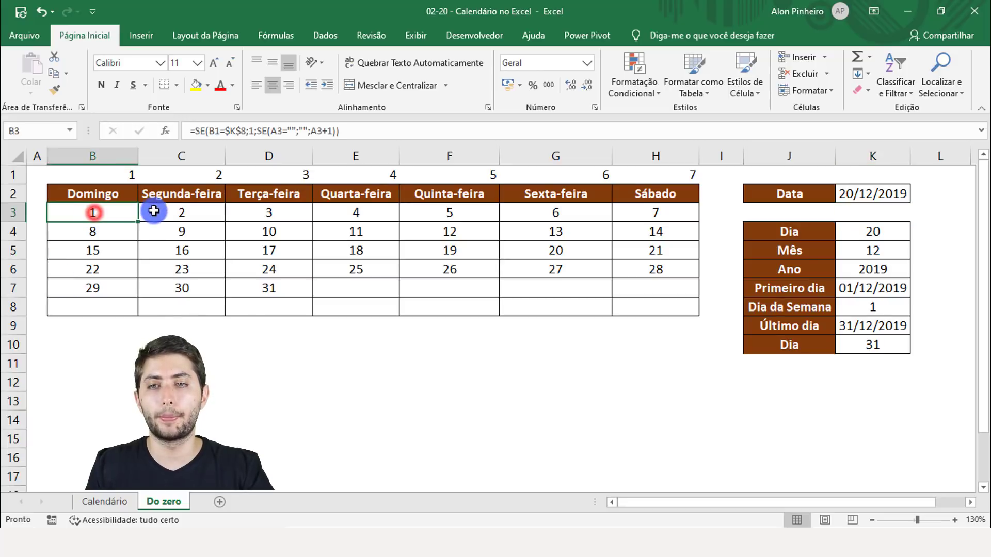
left_click(153, 211)
left_click(296, 290)
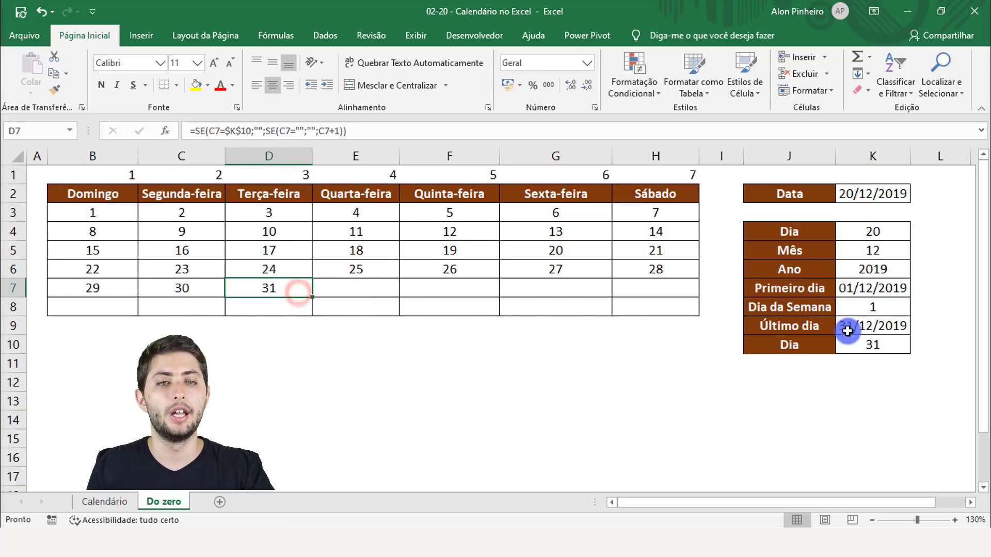
left_click(867, 324)
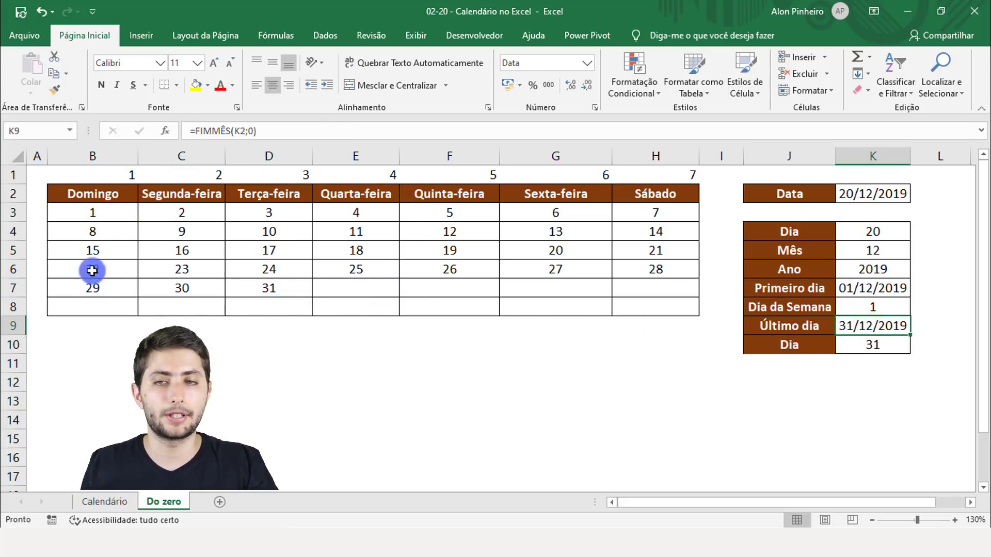
left_click(201, 247)
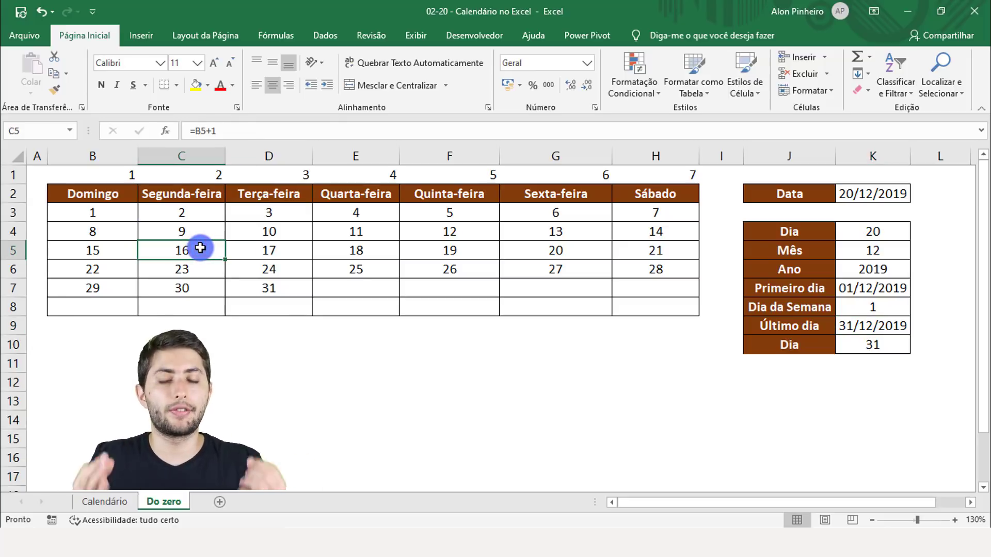
Examine the highlighted day in E6 of the Calendário sheet and the date in K2 that it matches
left_click(105, 501)
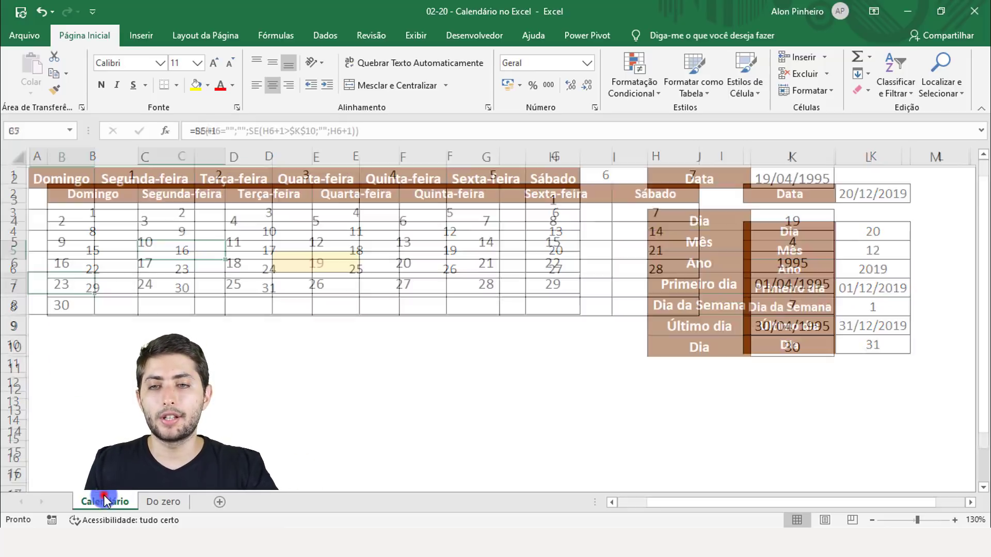
left_click(317, 263)
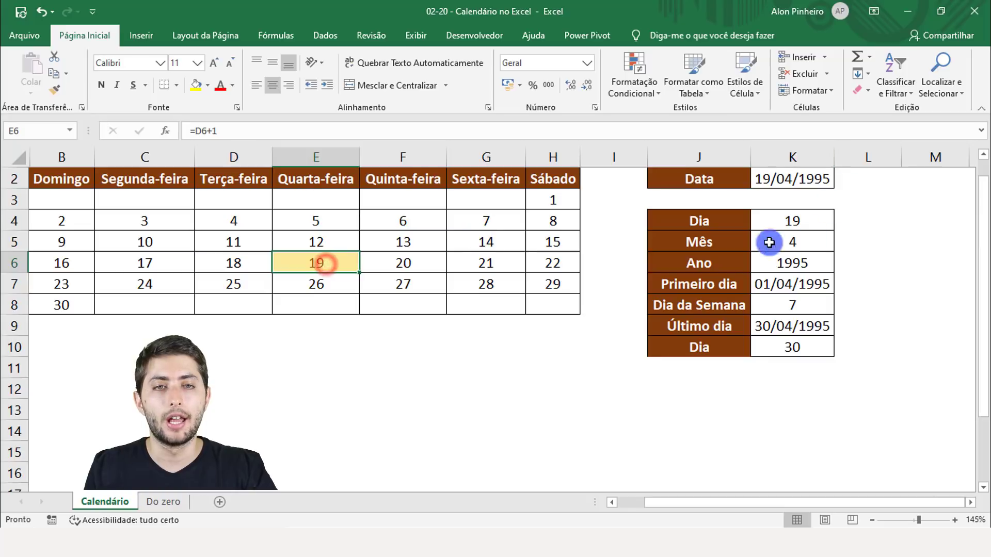
left_click(785, 181)
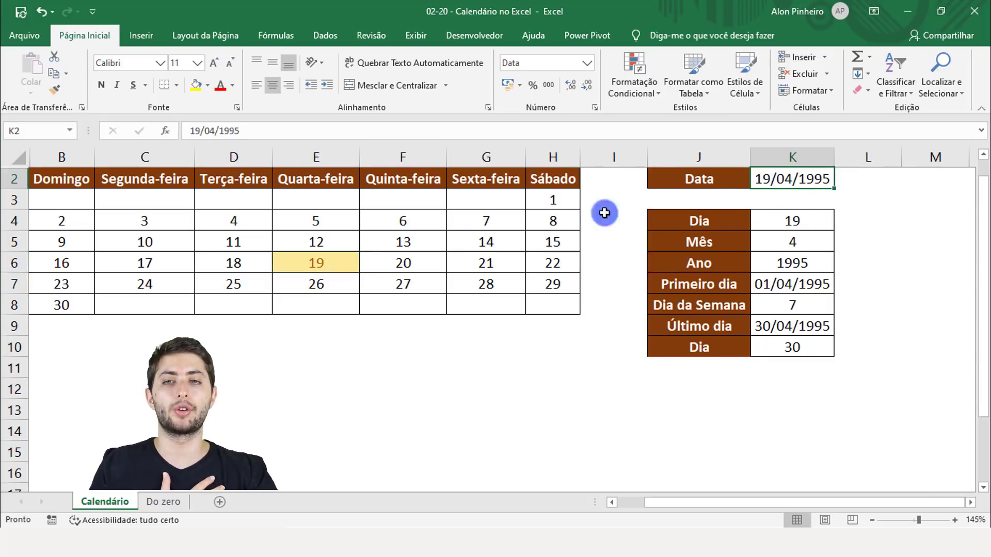
left_click(321, 257)
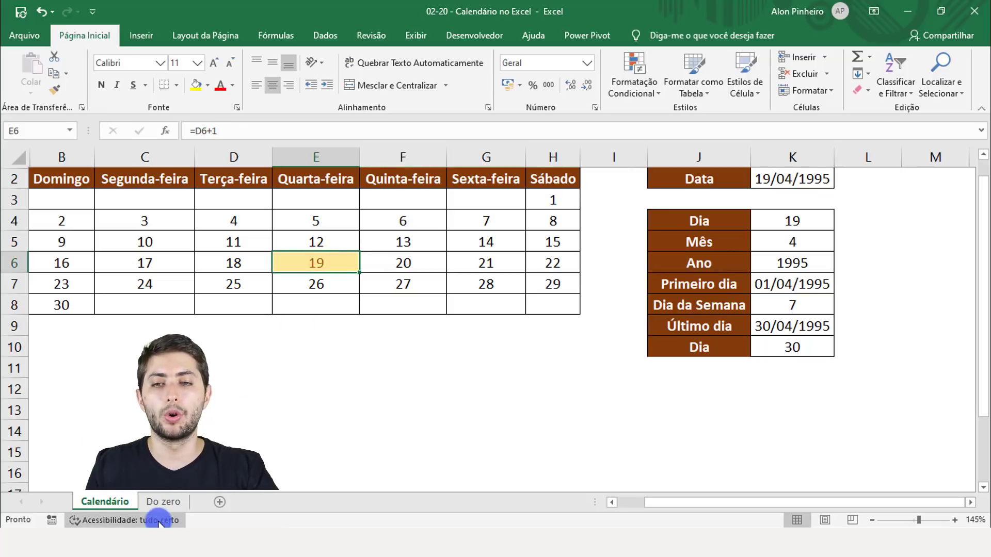
Switch to the Do zero sheet and locate the calendar day in G5 that matches the Data value in K2
left_click(163, 501)
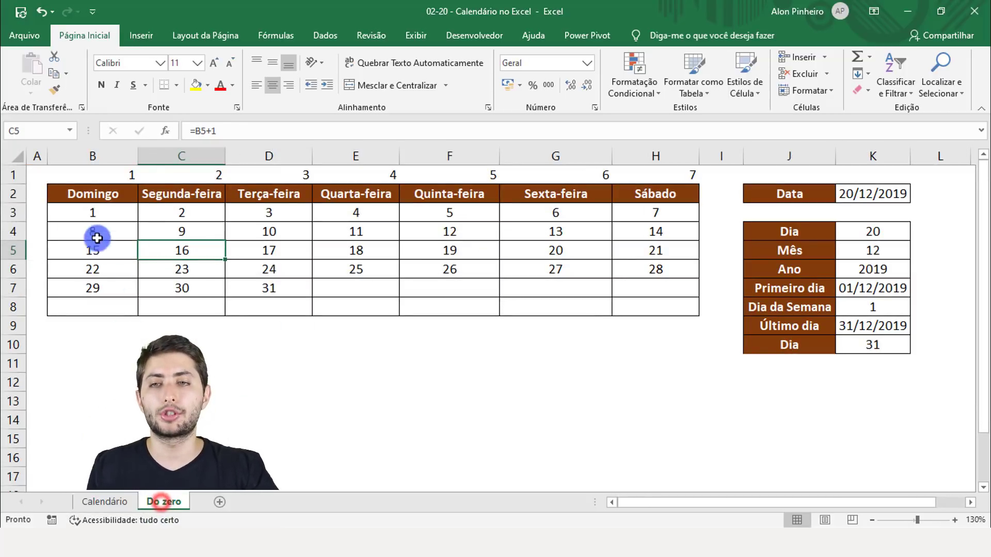
left_click_drag(85, 213, 617, 302)
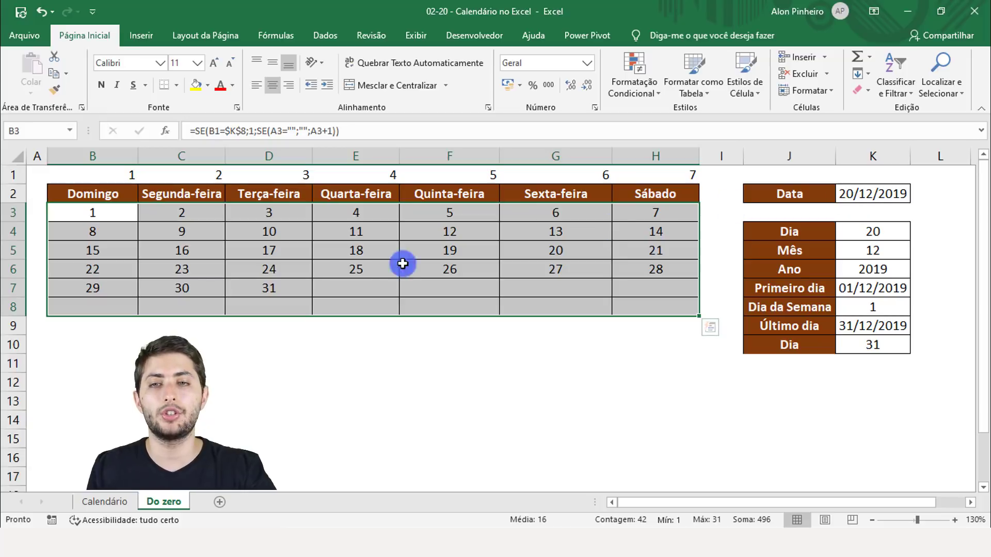
left_click(568, 252)
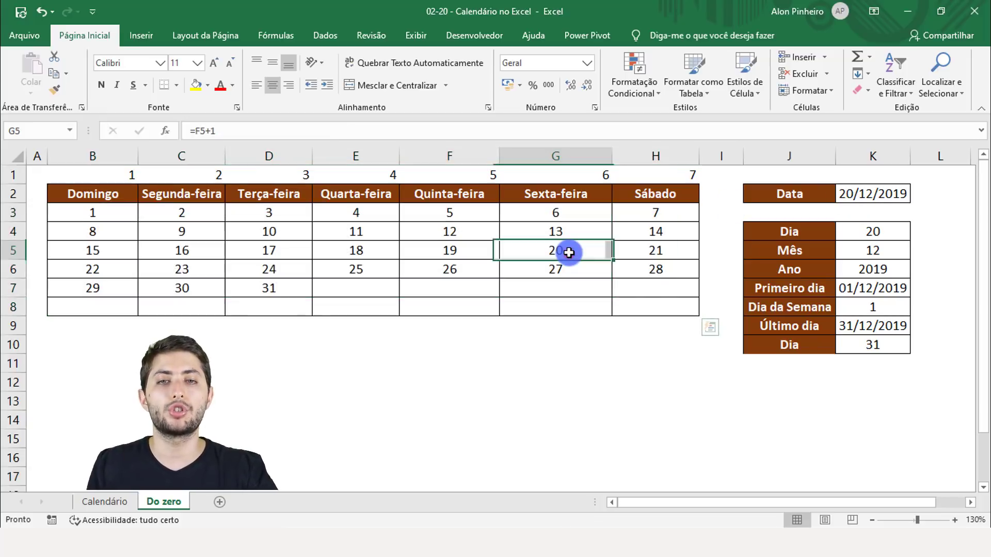
Add an É Igual a conditional formatting rule to B3:H8 for values equal to $K$4, using Preenchimento Amarelo e Texto Amarelo Escuro
left_click_drag(91, 217, 643, 305)
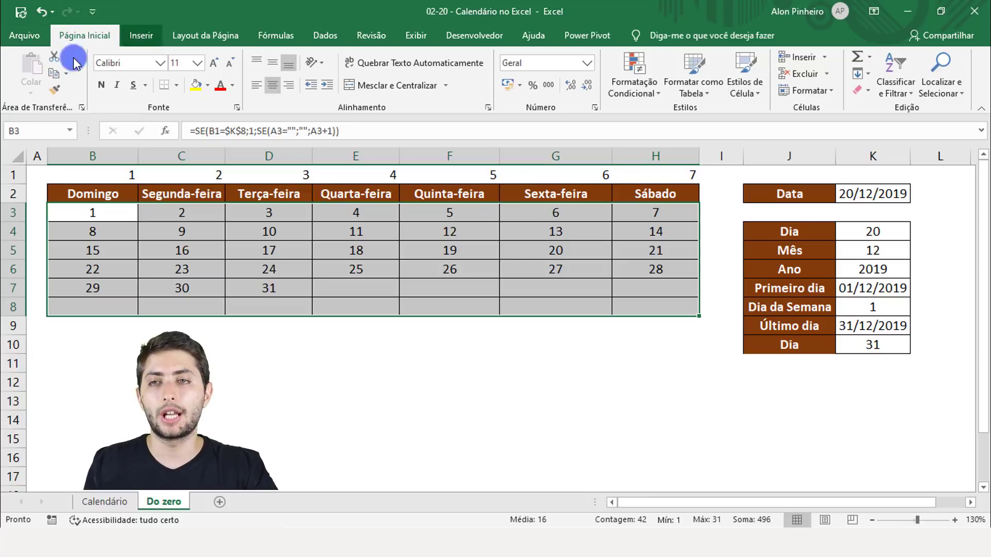
left_click(643, 79)
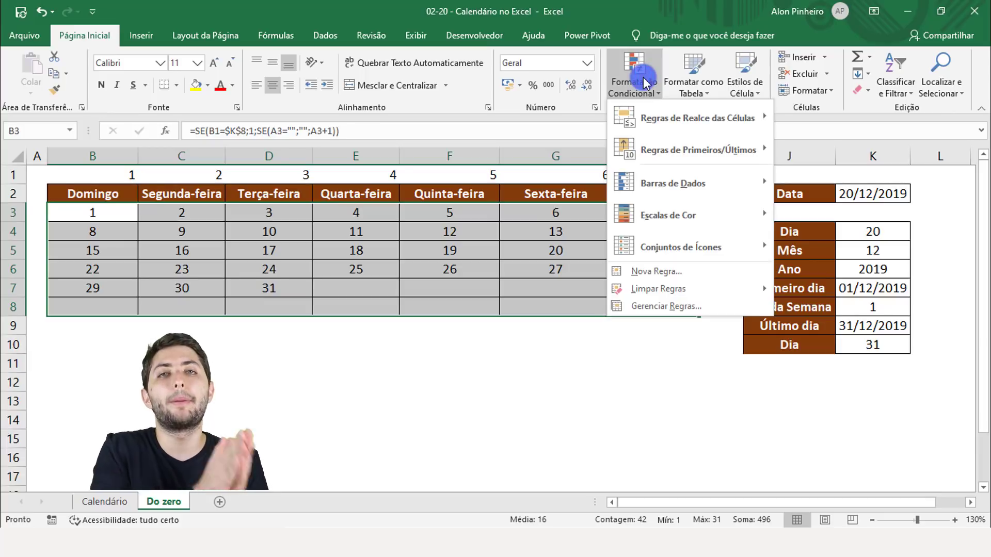
mouse_move(671, 121)
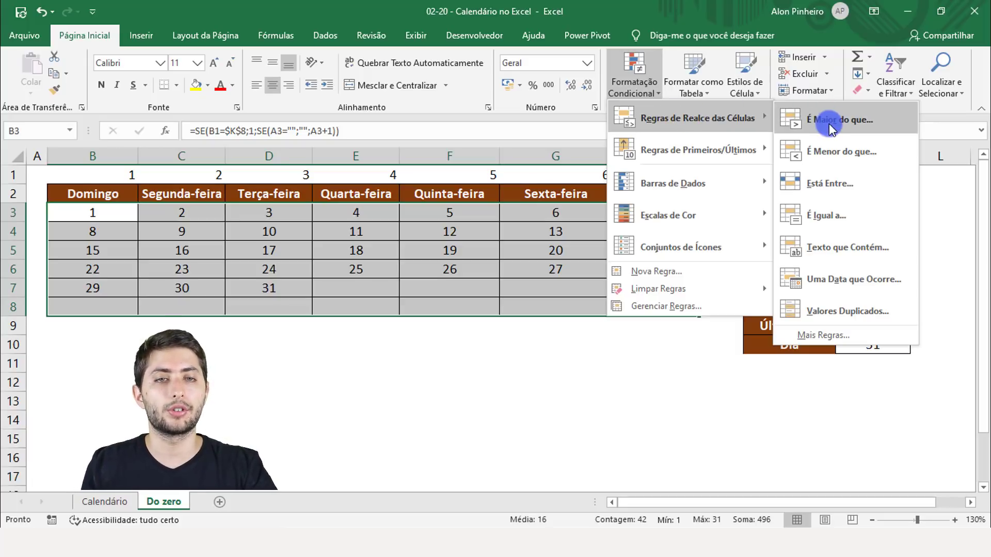
left_click(854, 225)
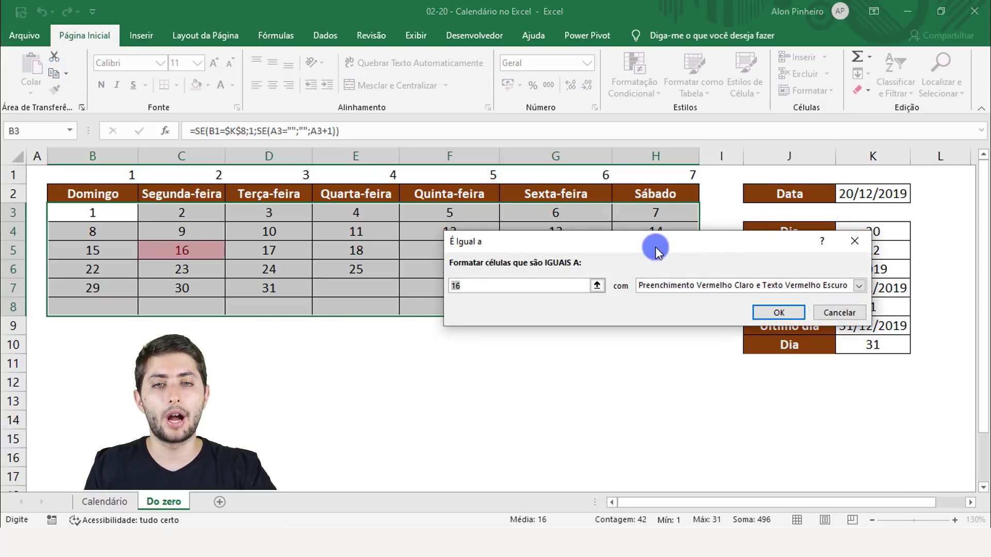
left_click_drag(654, 246, 498, 255)
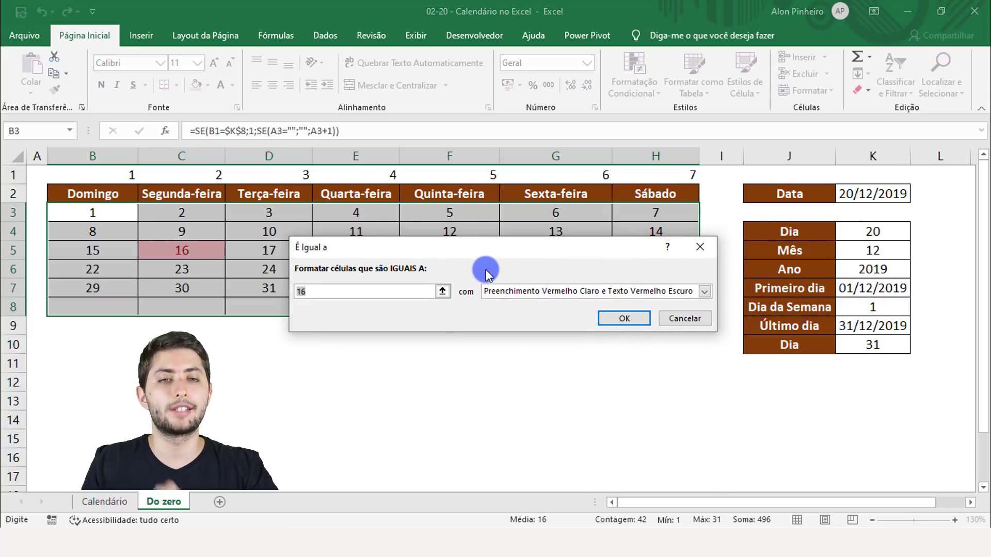
left_click(865, 231)
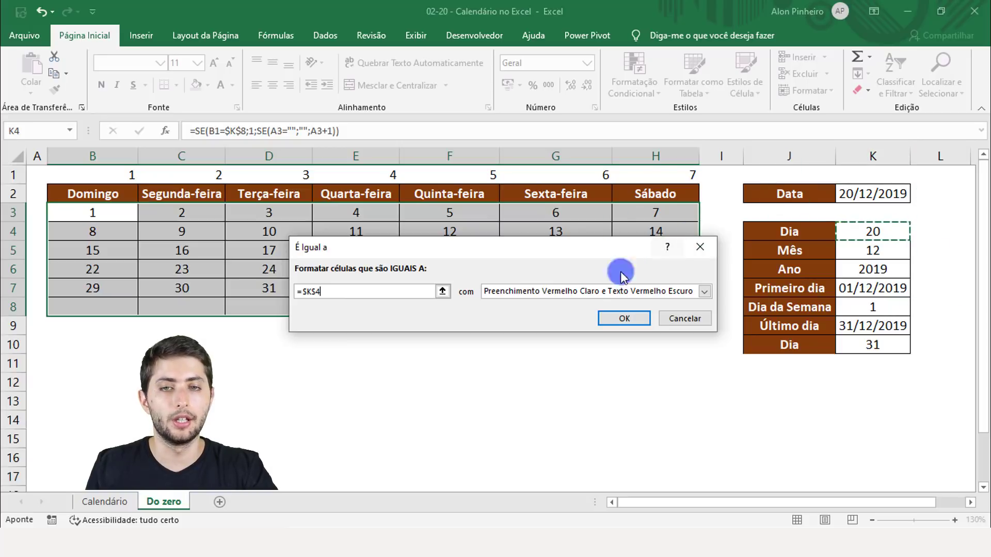
left_click(588, 290)
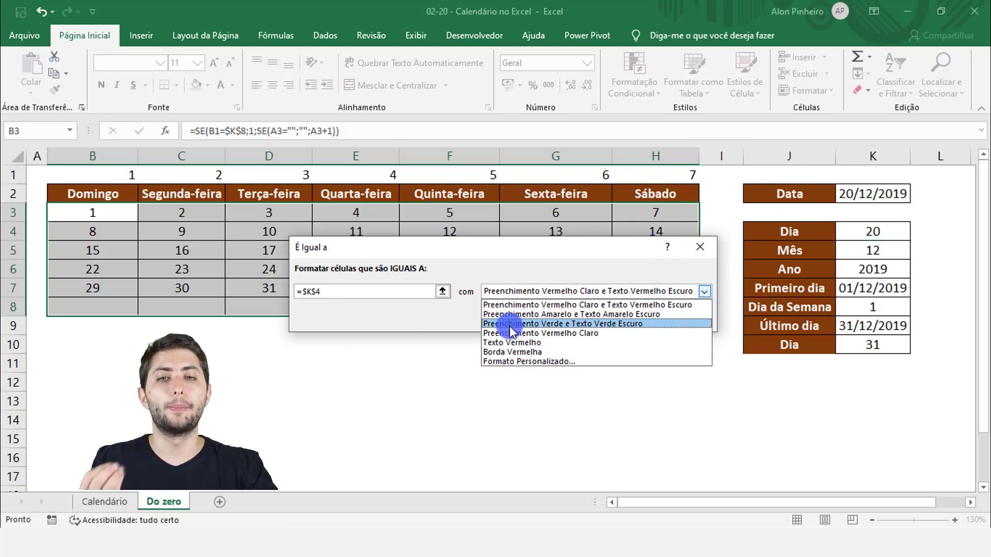
left_click(564, 315)
left_click(631, 317)
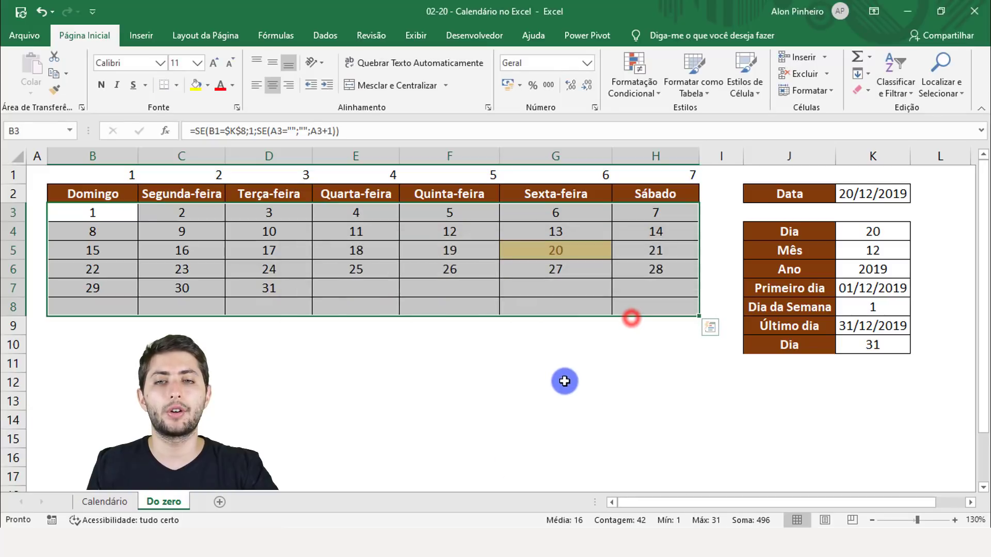
left_click(565, 381)
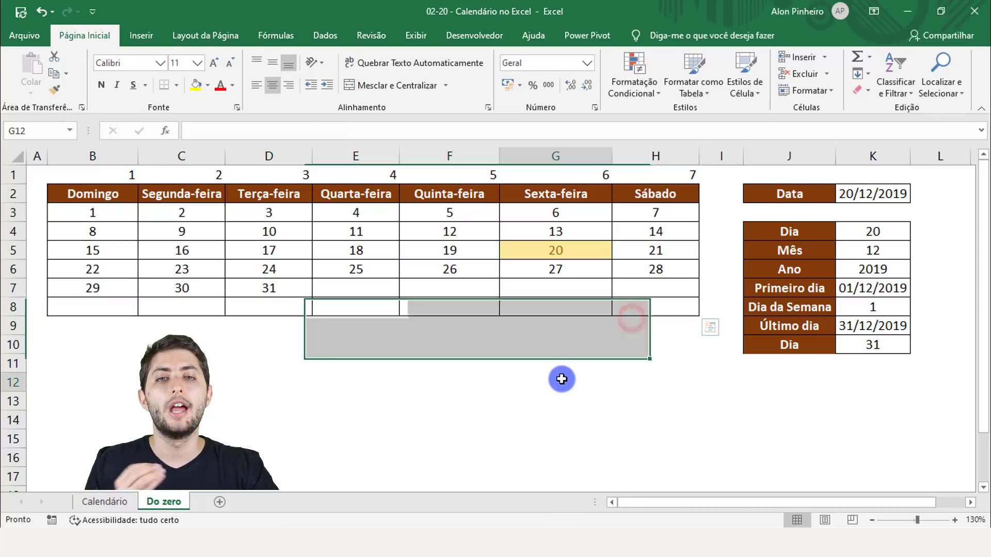
Test the highlight rule by setting the Data value in K2 to 19/04/1995 and checking the highlighted day in the calendar
left_click(865, 234)
left_click_drag(397, 227, 551, 273)
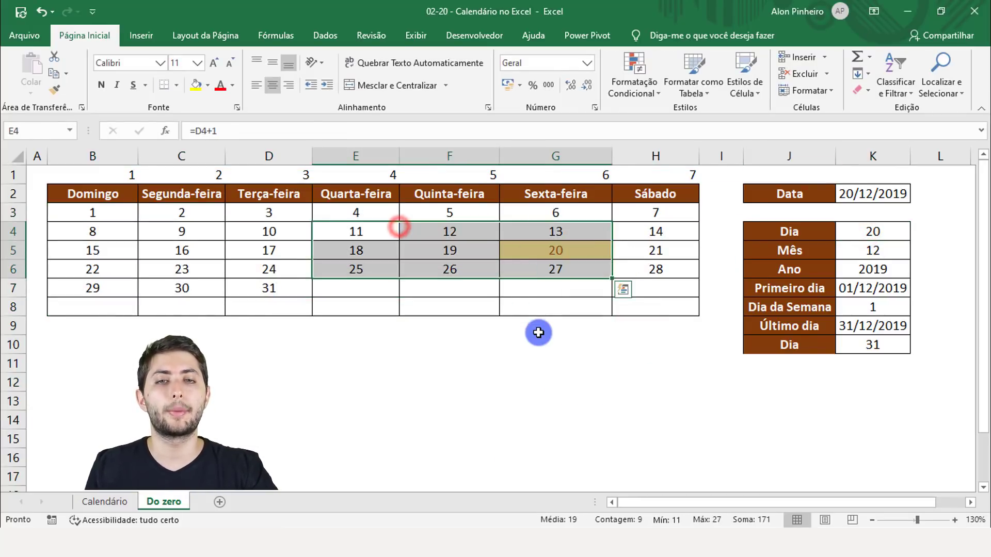
left_click(538, 333)
left_click(850, 189)
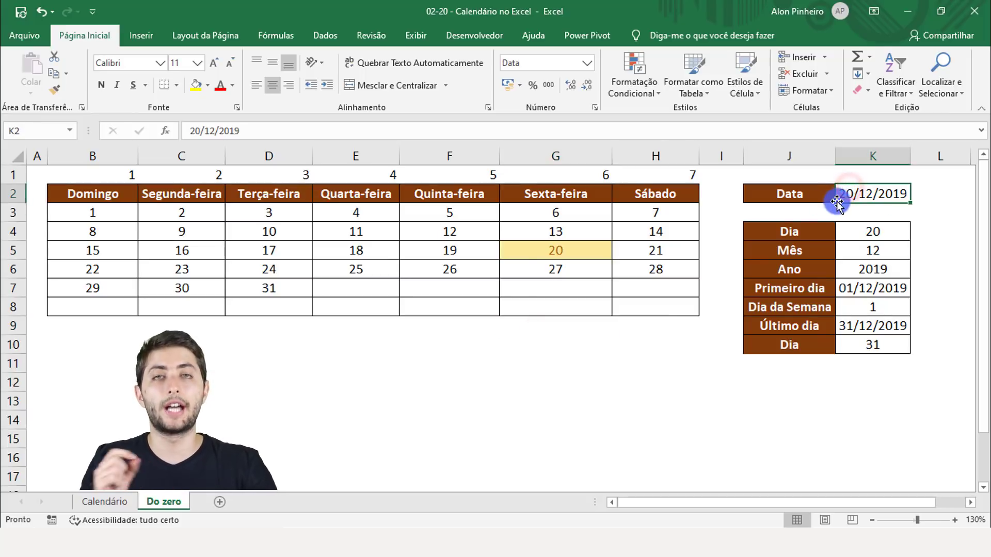
type("19/04/1995")
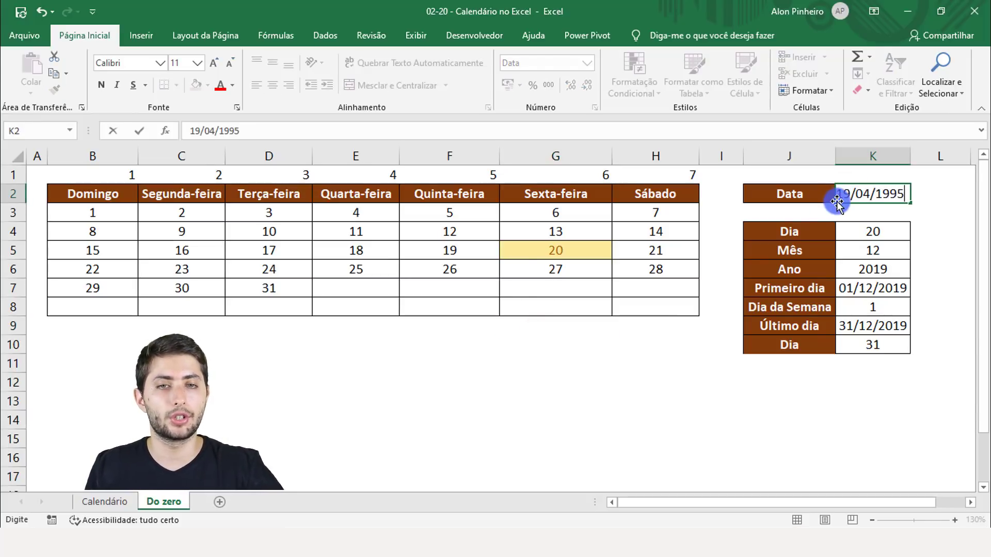
key("Return")
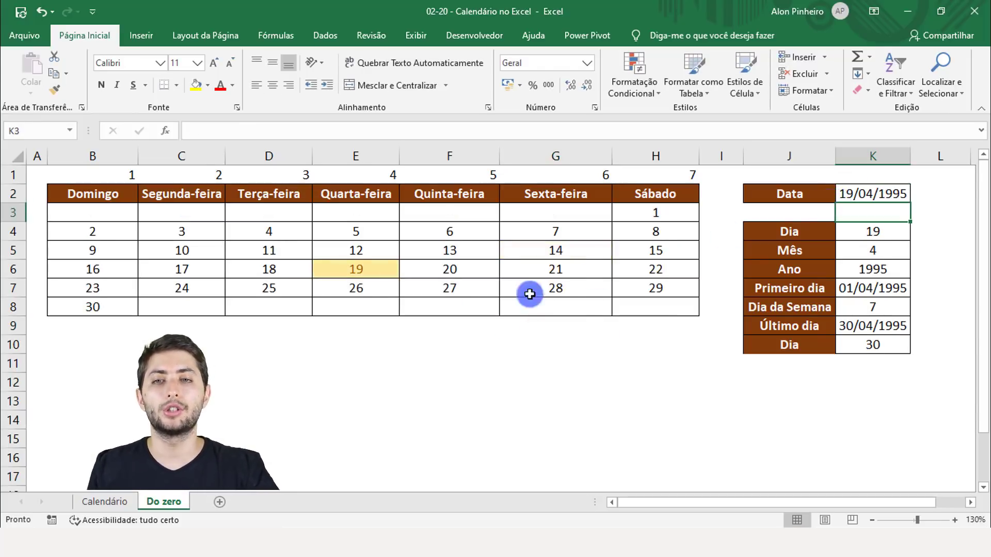
left_click(119, 213)
left_click_drag(542, 252, 637, 303)
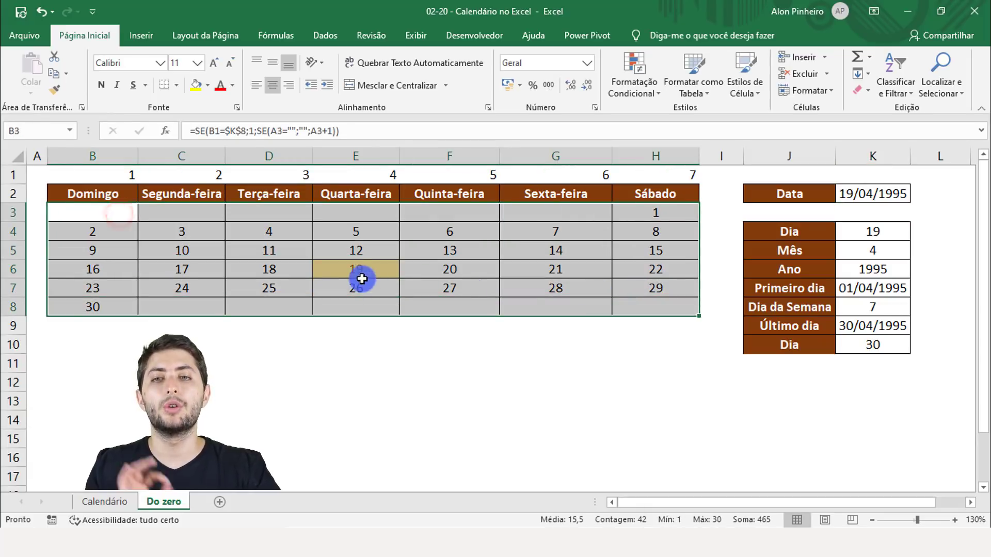
left_click(360, 272)
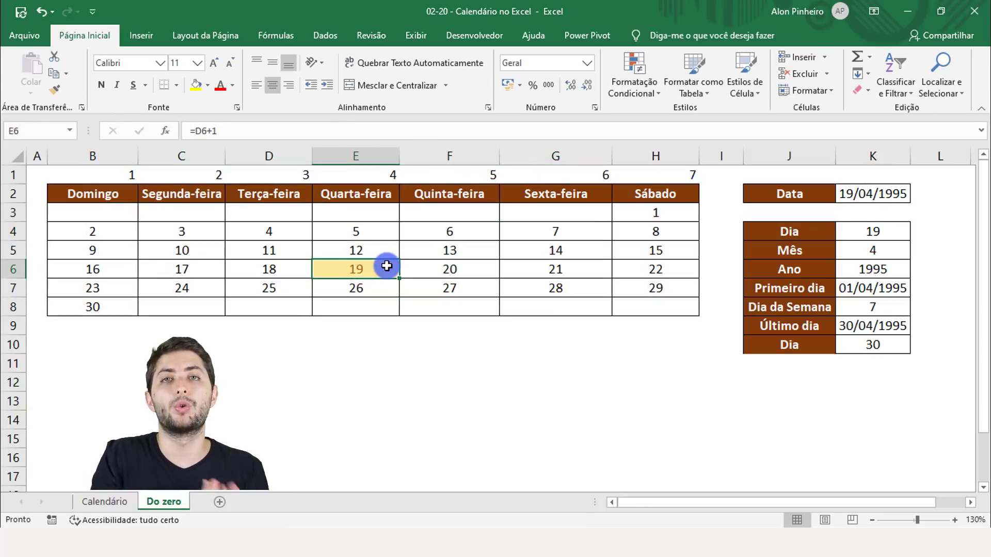